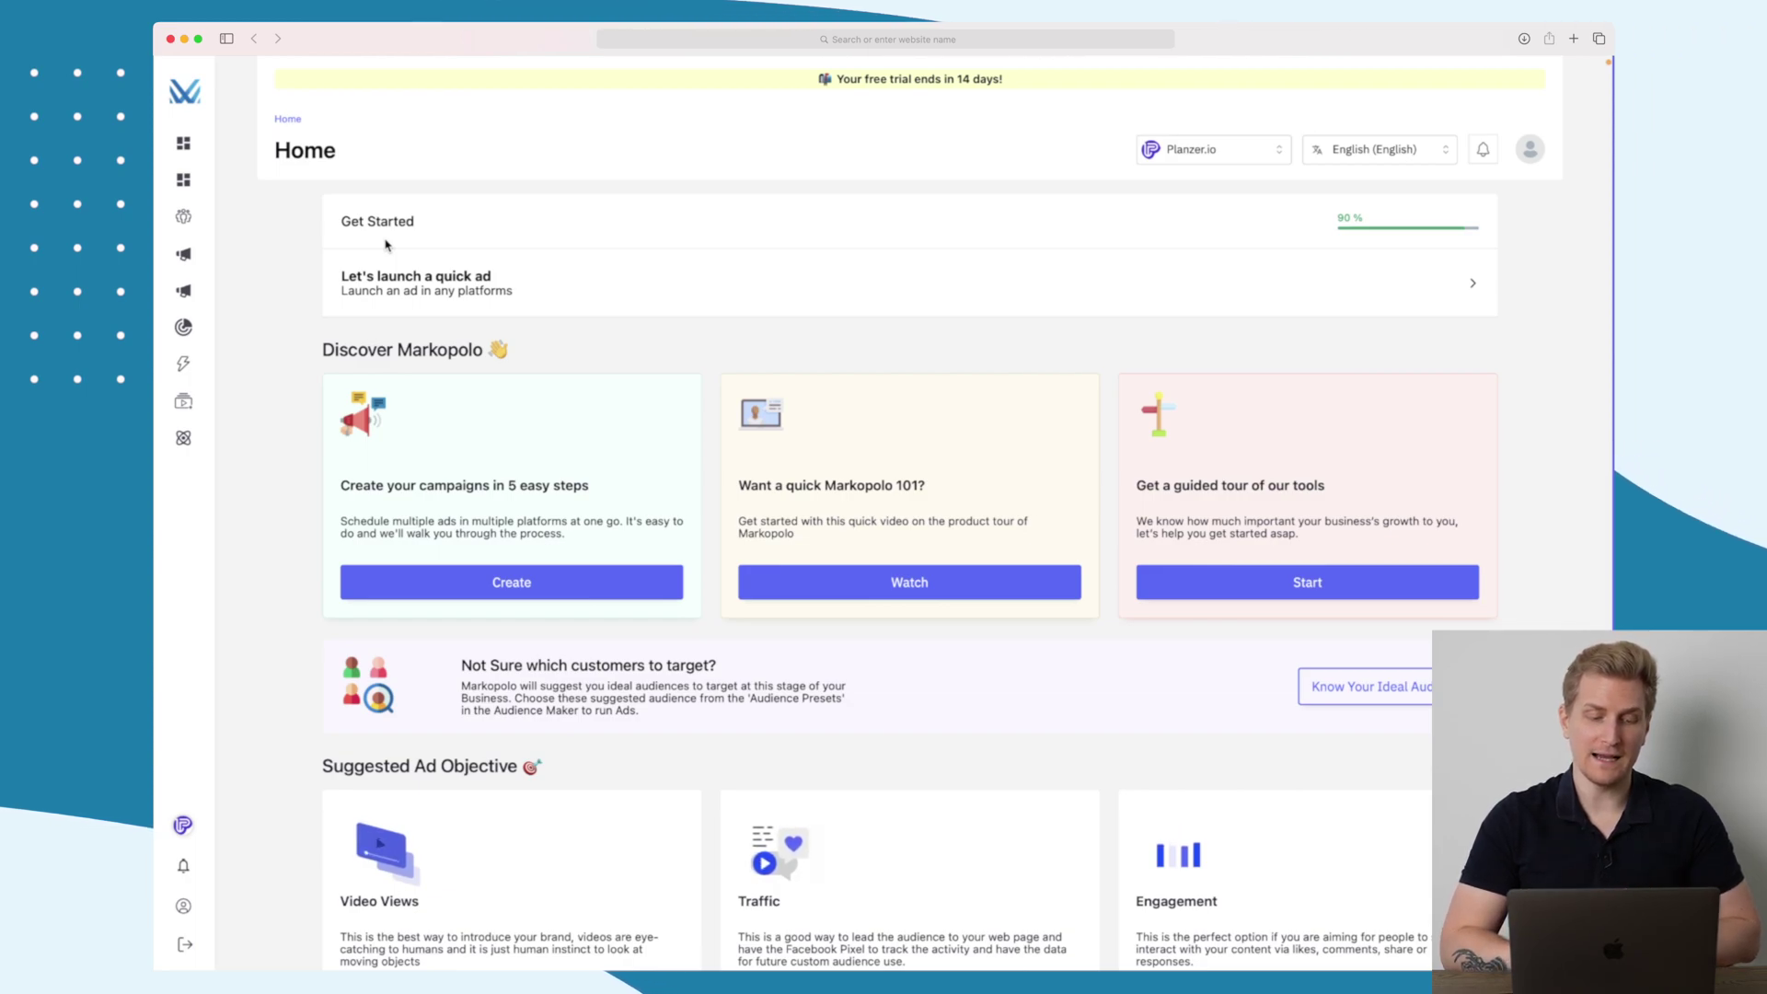
Scroll the Home dashboard and expand the sidebar to show sections such as Ad Maker.
{"action": "scroll", "coordinate": [387, 244], "scroll_direction": "down", "scroll_amount": 5}
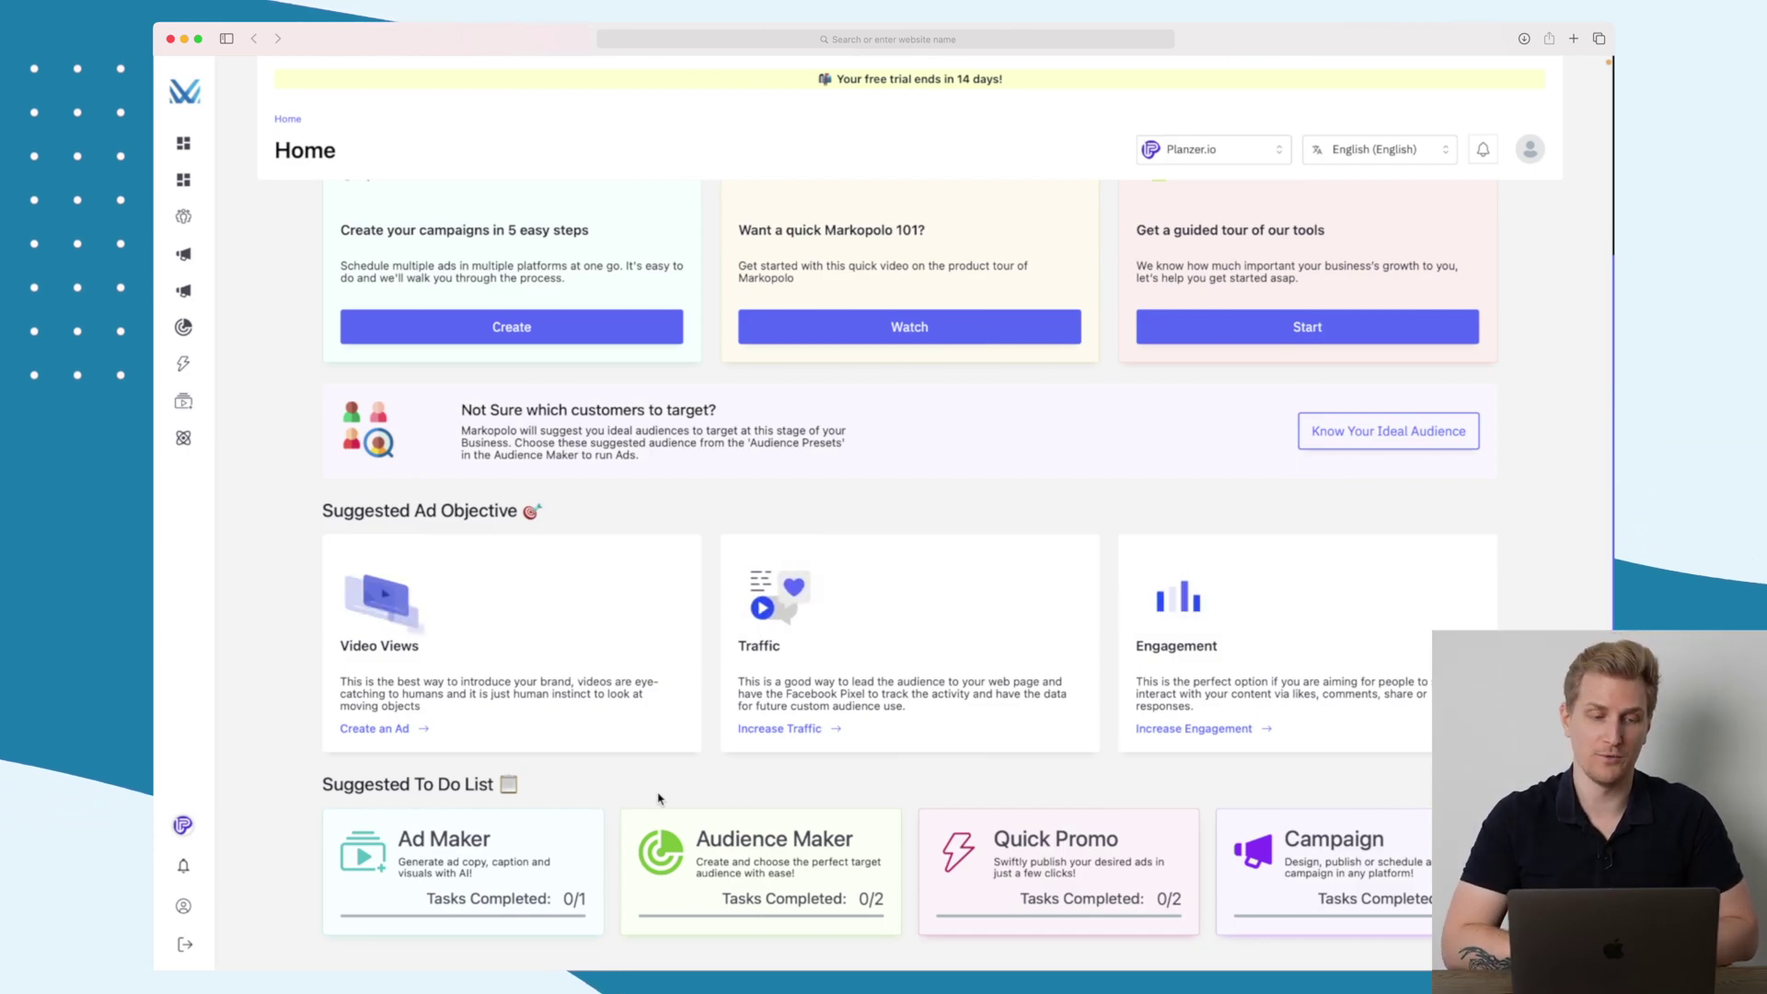
{"action": "mouse_move", "coordinate": [193, 402]}
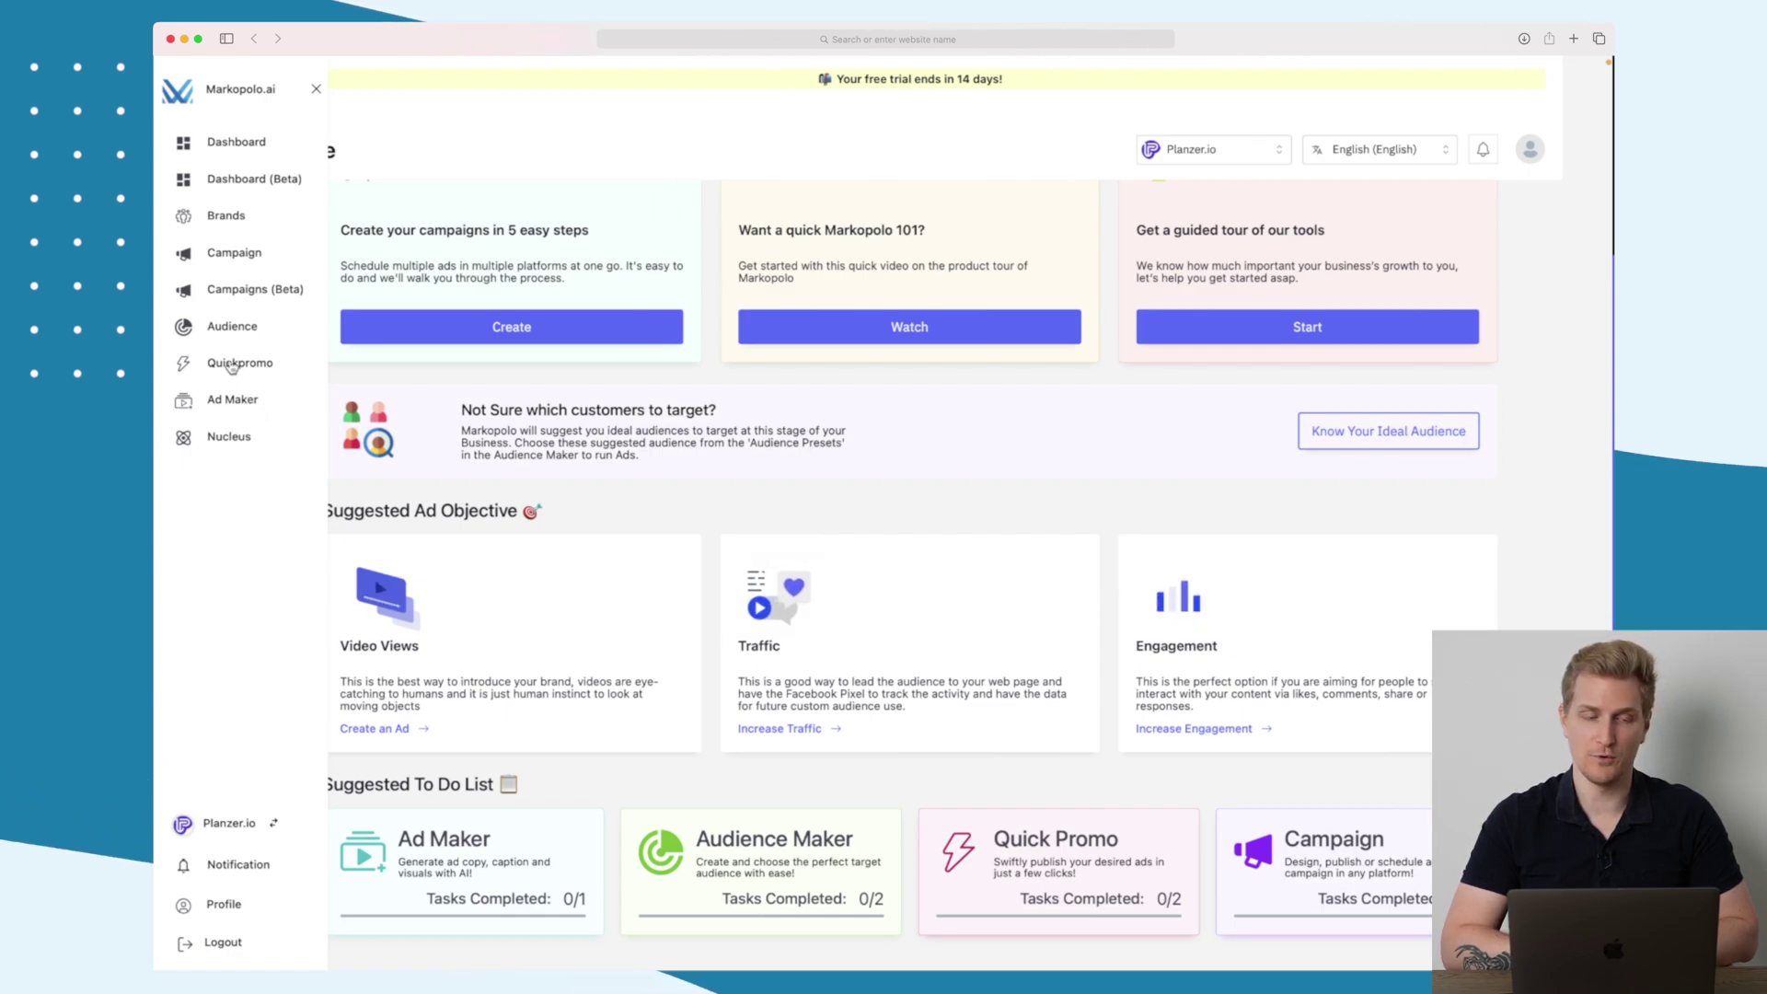
Go to Ad Maker and start a new Facebook Image Ad for Planzer.io.
{"action": "left_click", "coordinate": [230, 402]}
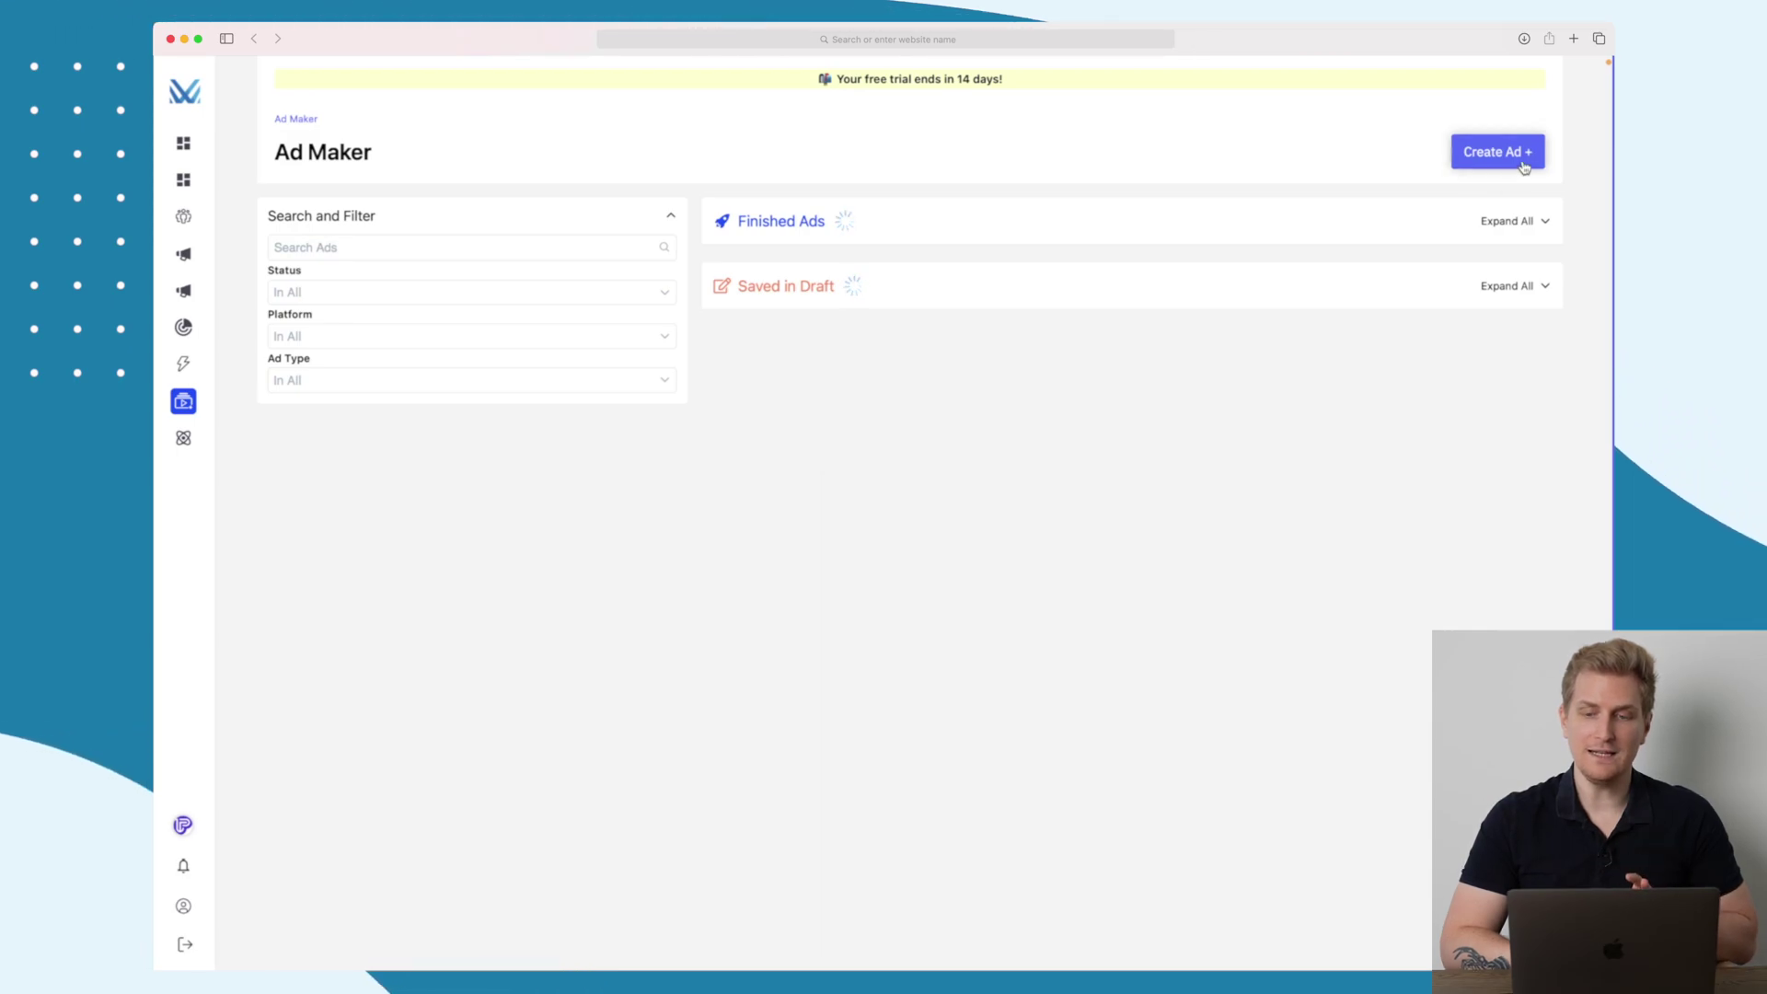
{"action": "left_click", "coordinate": [1520, 156]}
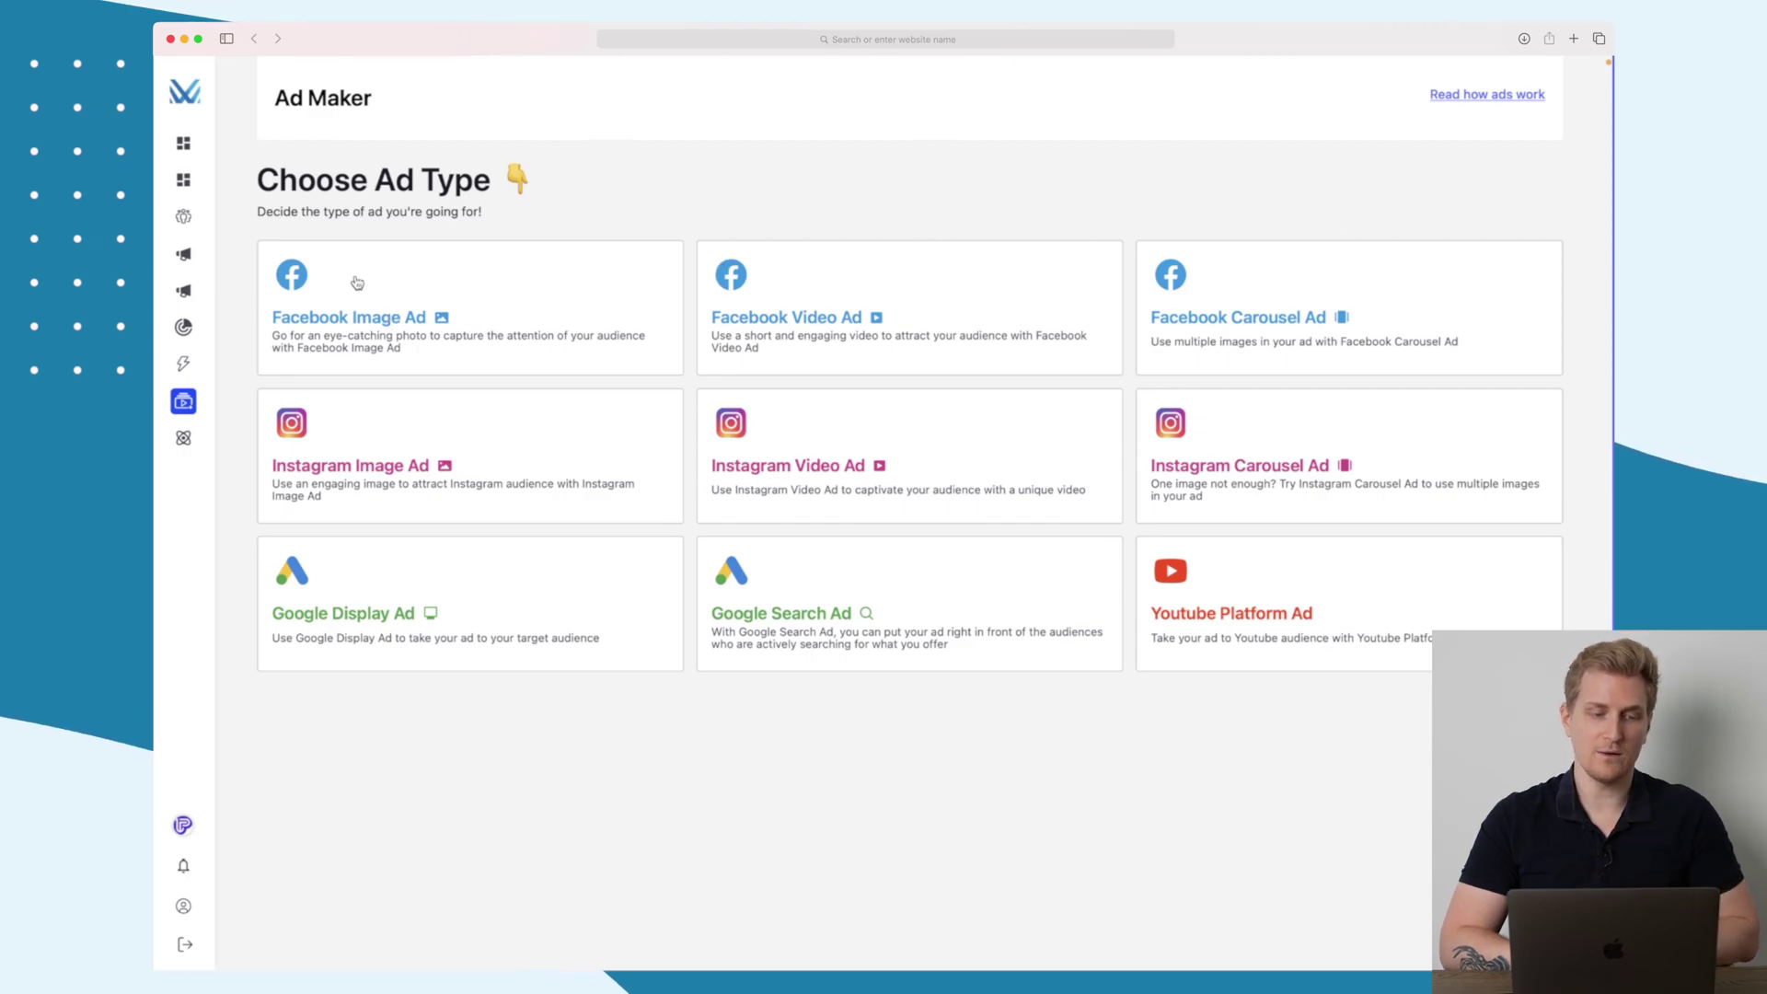
{"action": "left_click", "coordinate": [381, 324]}
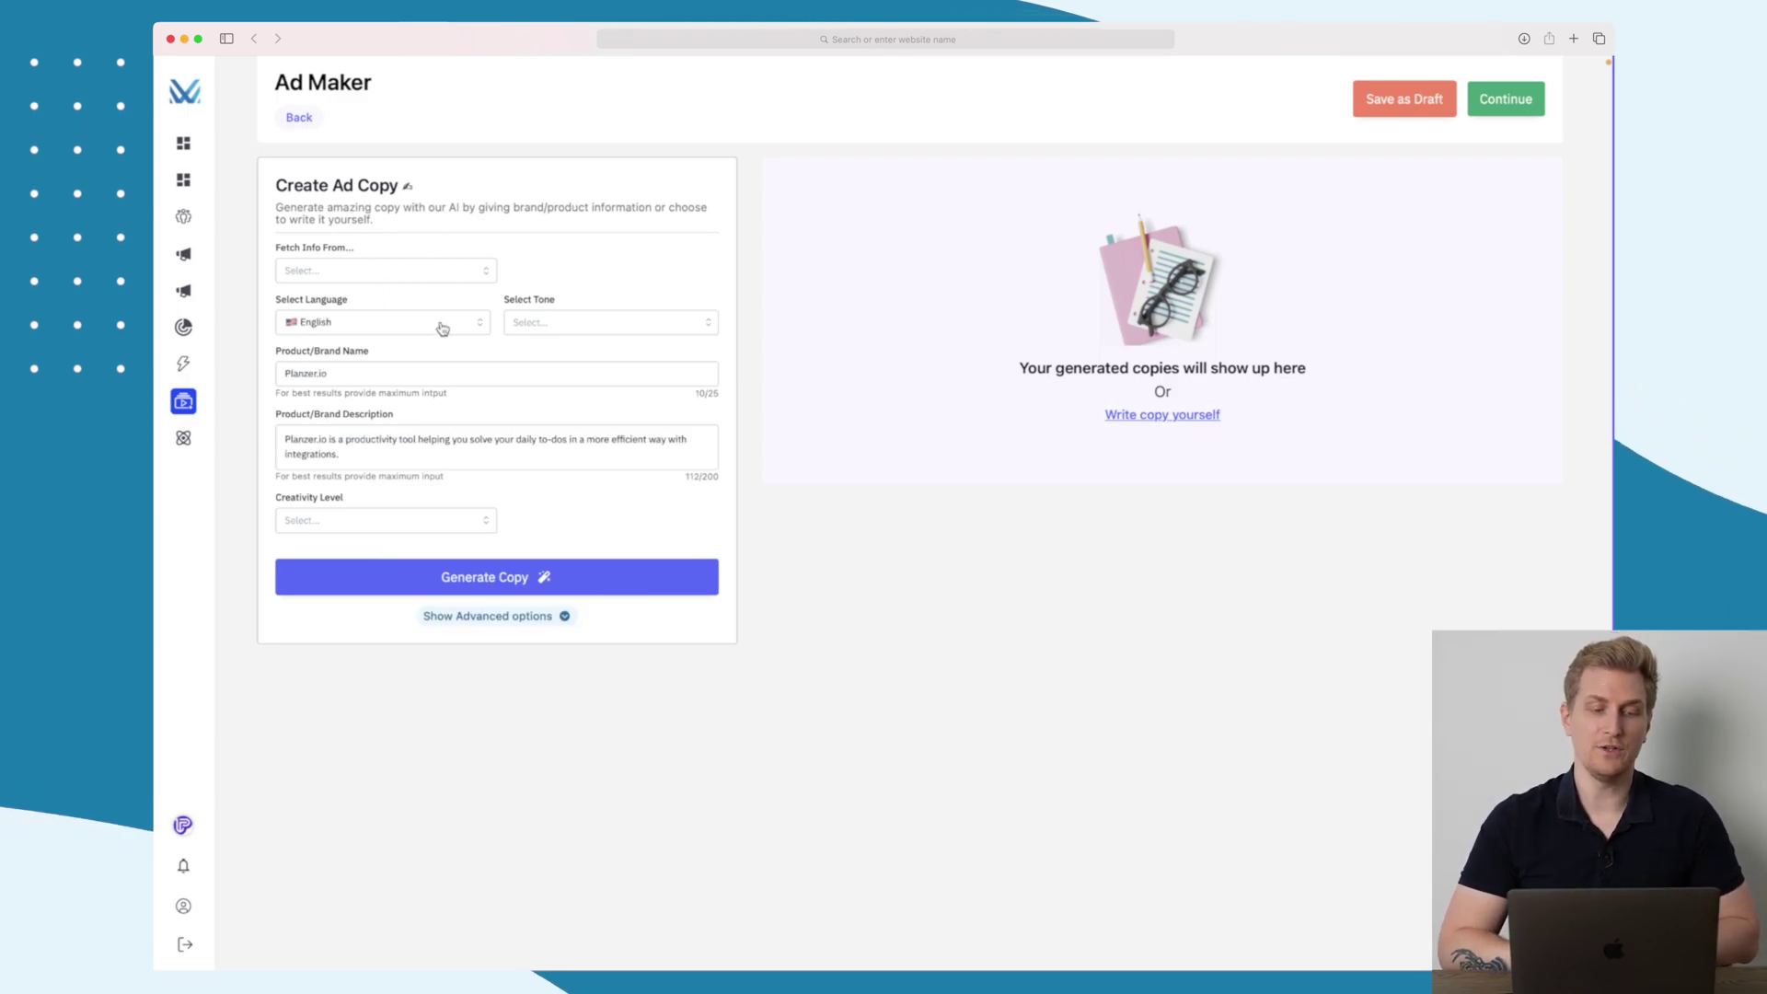
Set the copy tone to Convincing and creativity to medium, then generate ad copy.
{"action": "left_click", "coordinate": [582, 322]}
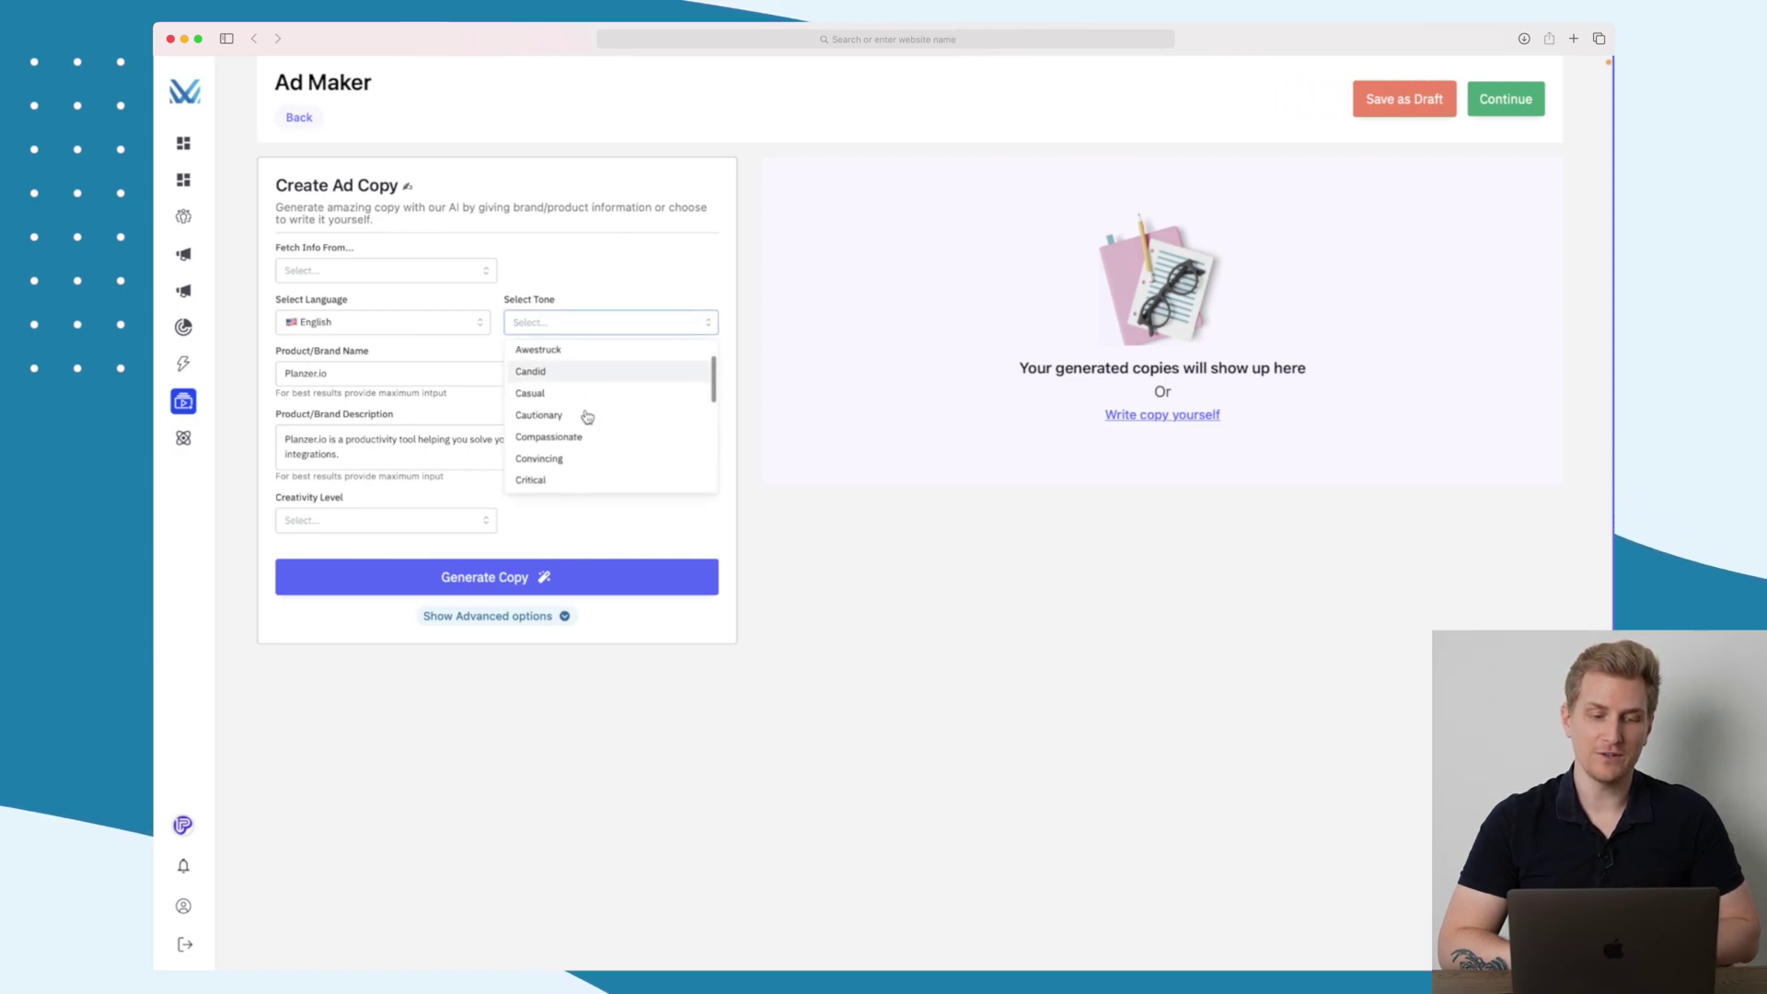
{"action": "scroll", "coordinate": [584, 410], "scroll_direction": "down", "scroll_amount": 3}
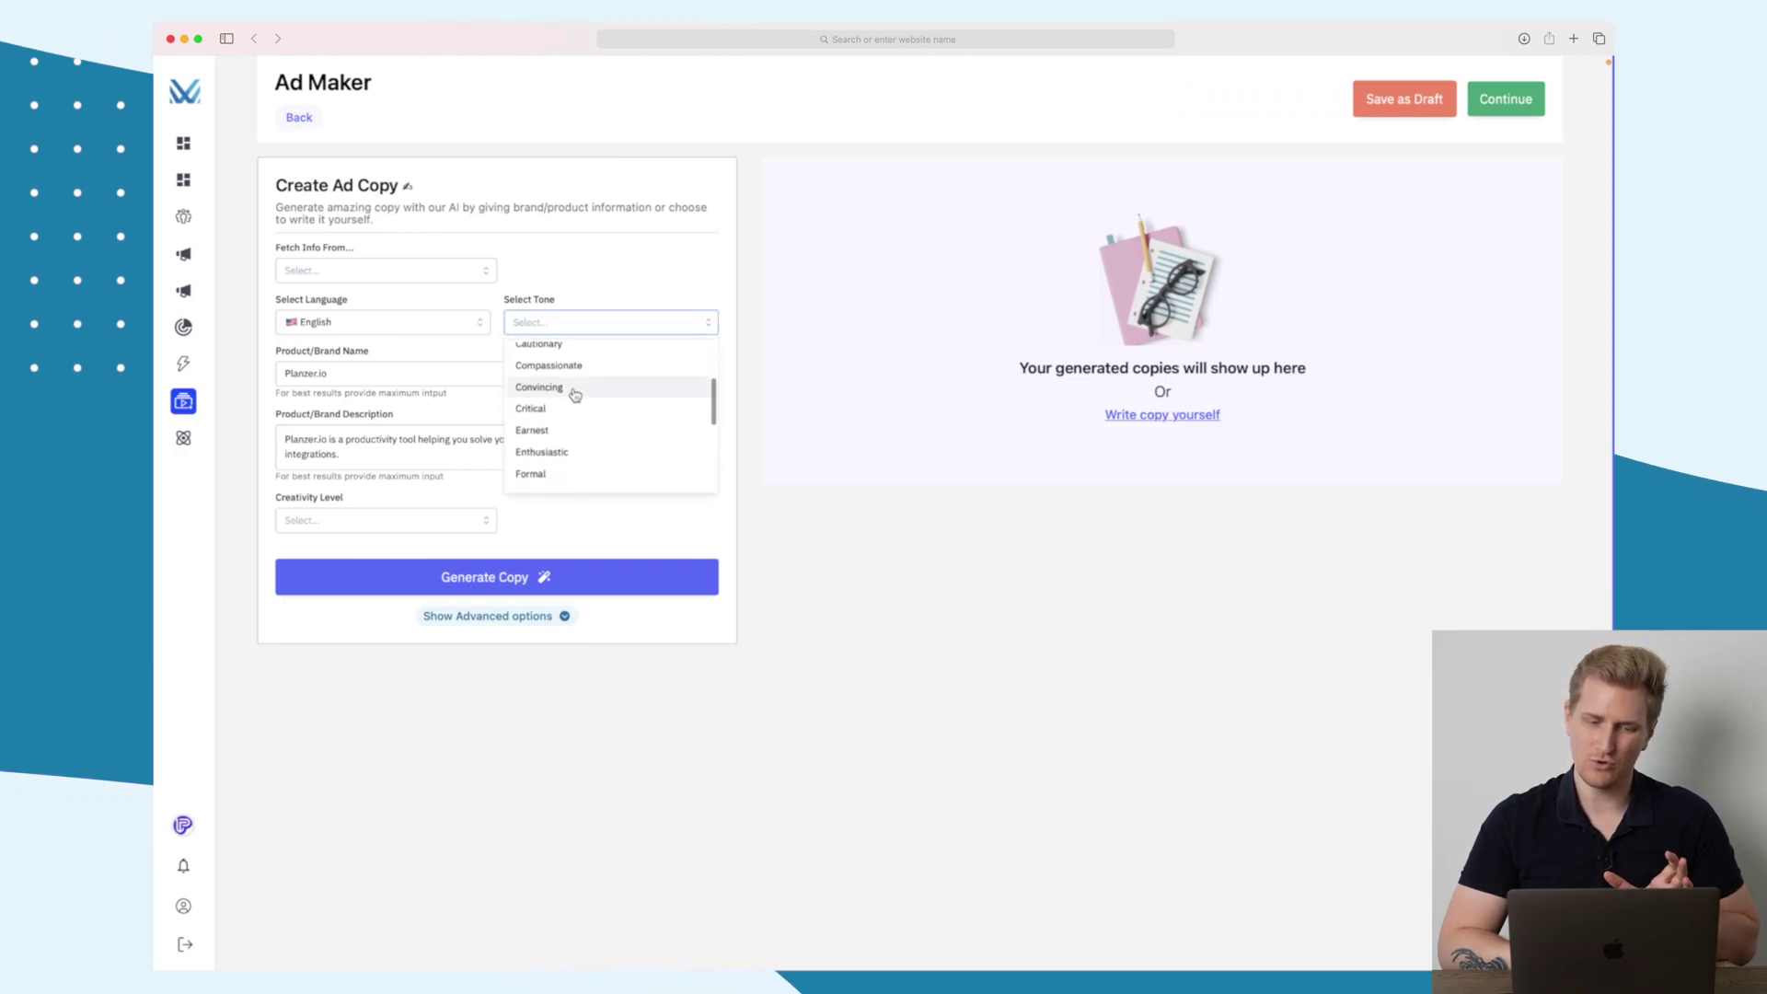
{"action": "left_click", "coordinate": [575, 396]}
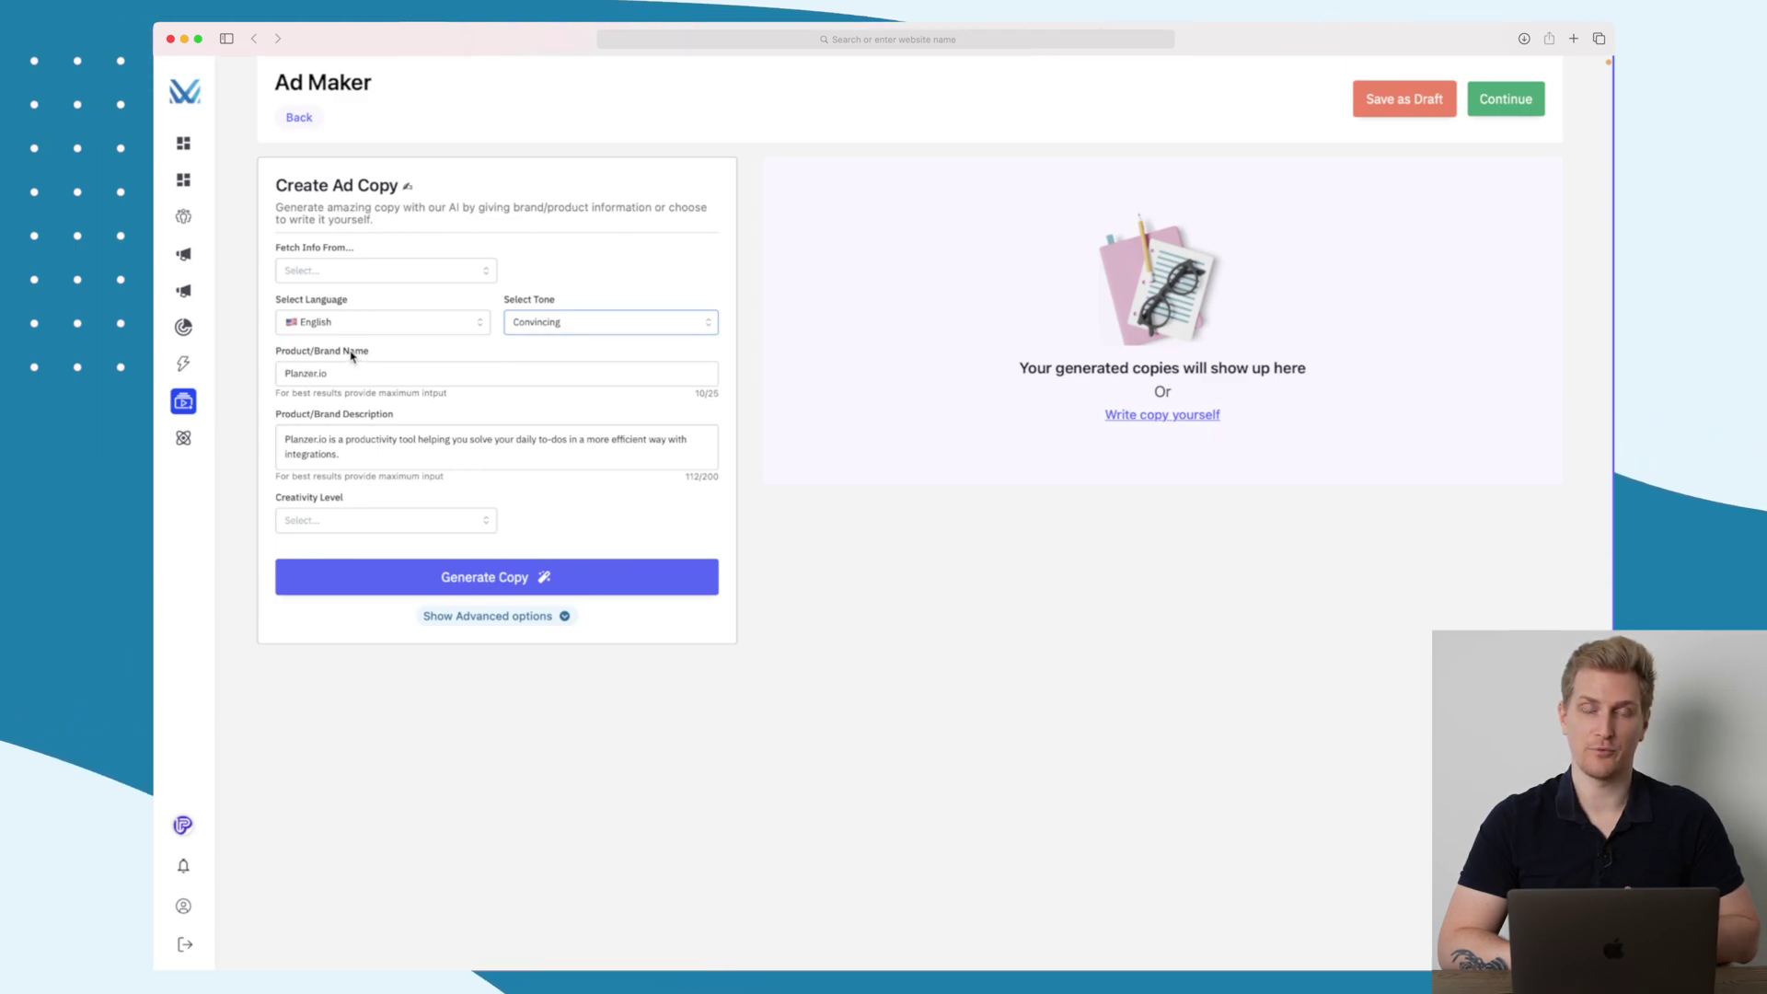
{"action": "left_click", "coordinate": [386, 520]}
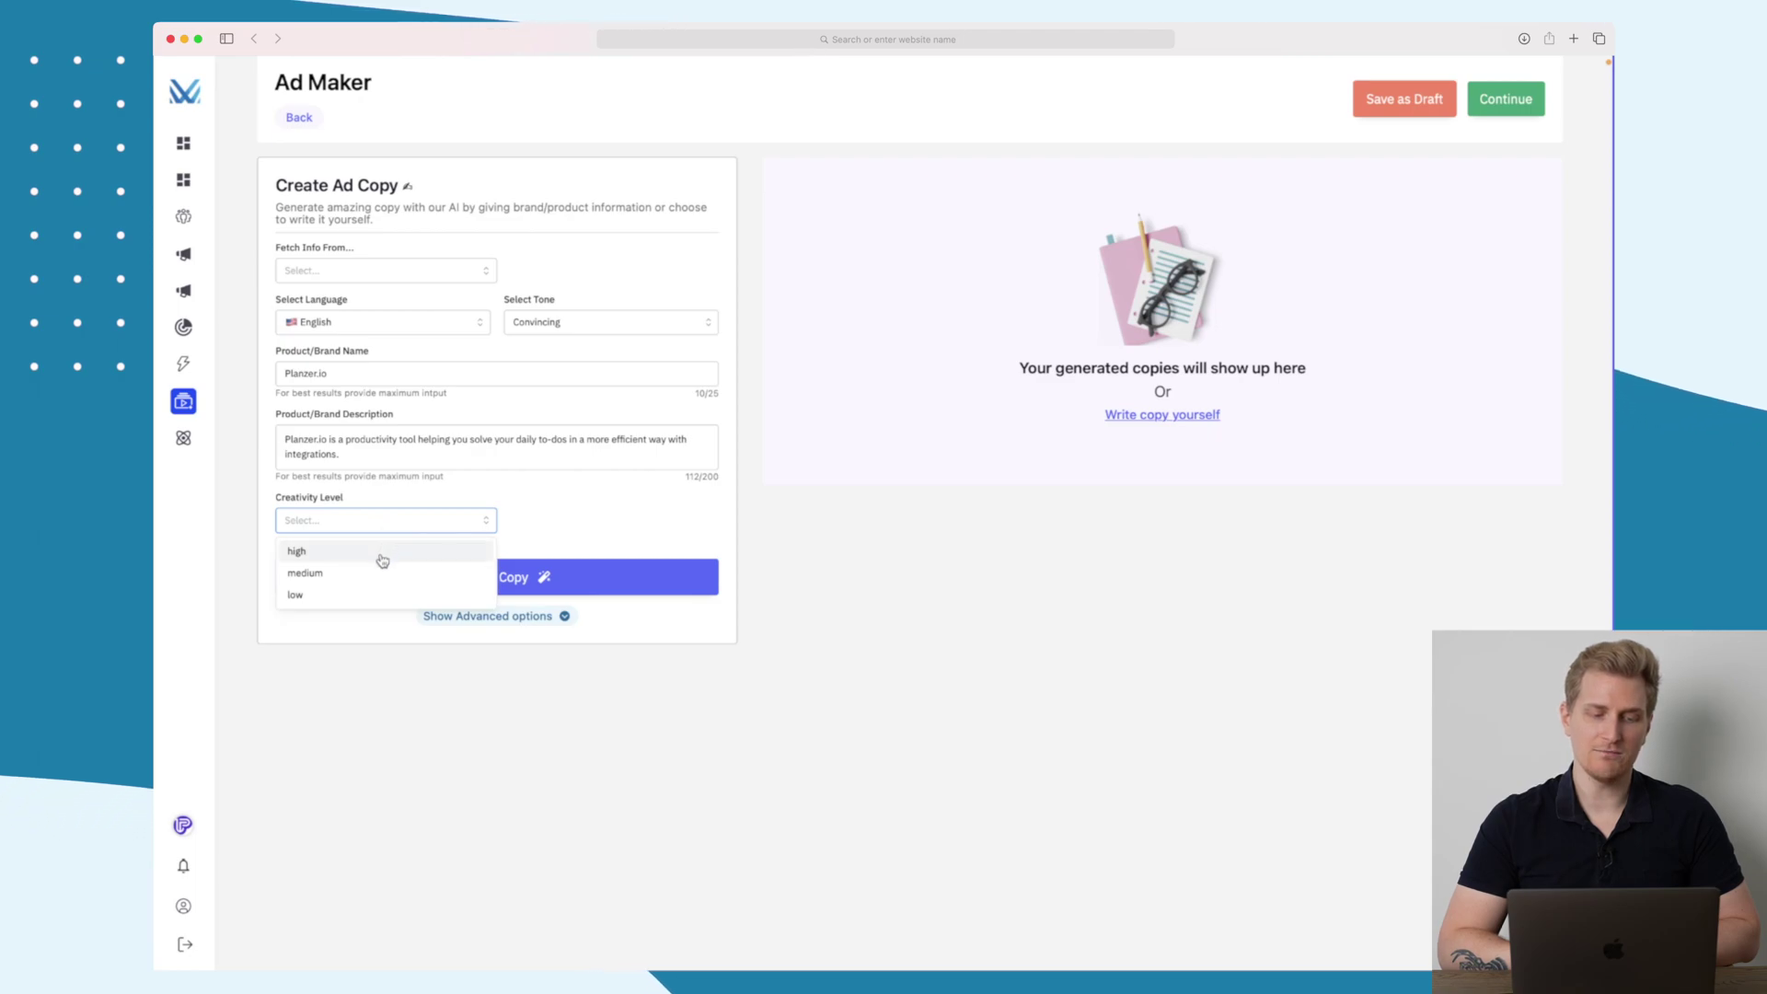
{"action": "left_click", "coordinate": [376, 573]}
{"action": "left_click", "coordinate": [508, 578]}
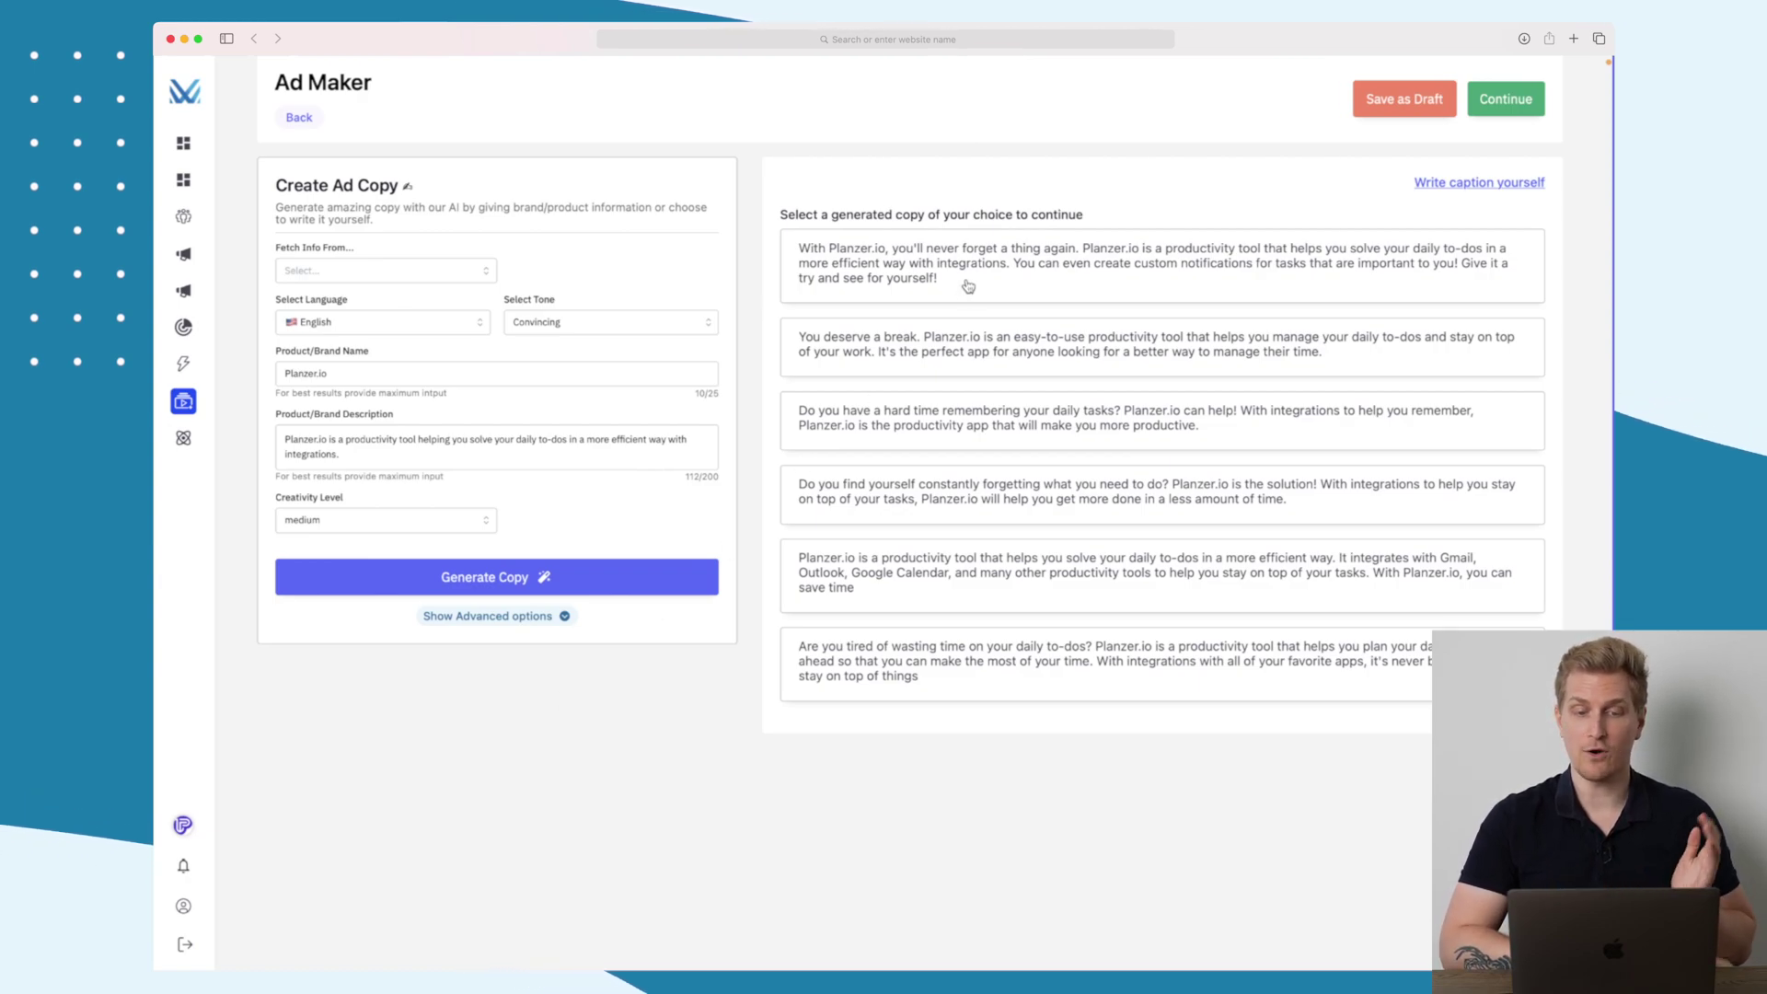
Compare the generated copies and pick the first, 'With Planzer.io, you'll never forget a thing again'.
{"action": "left_click", "coordinate": [984, 353]}
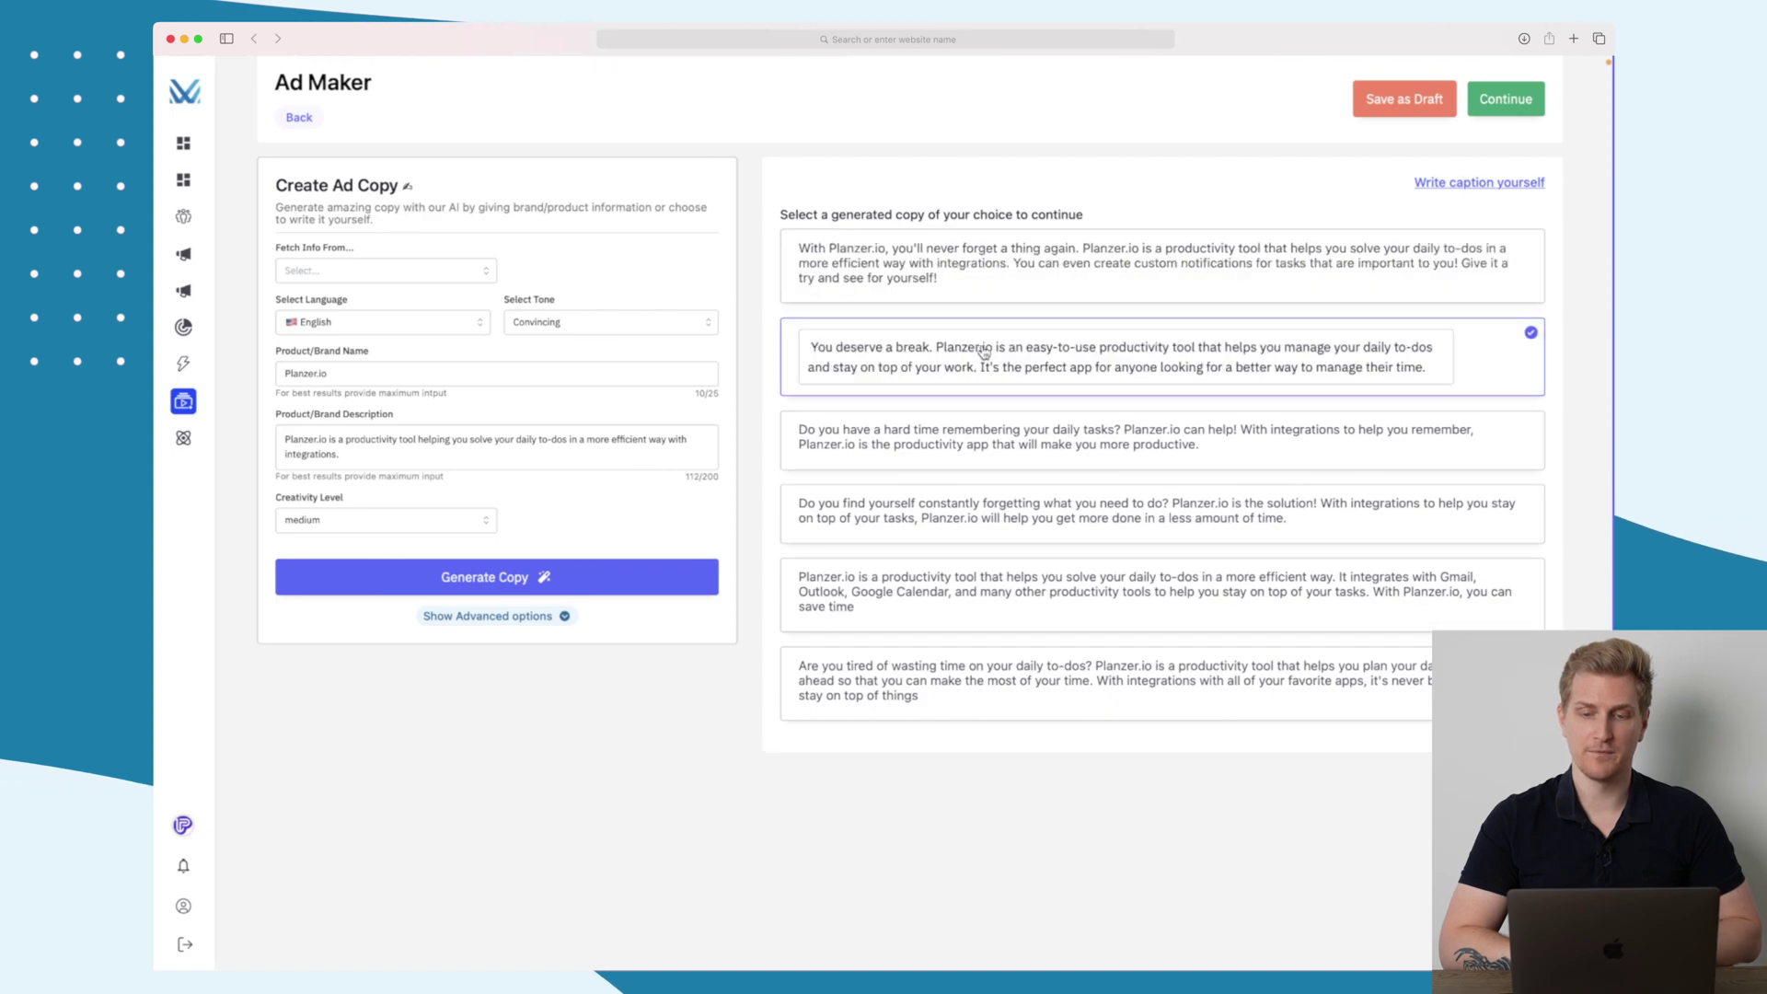
{"action": "left_click", "coordinate": [972, 290]}
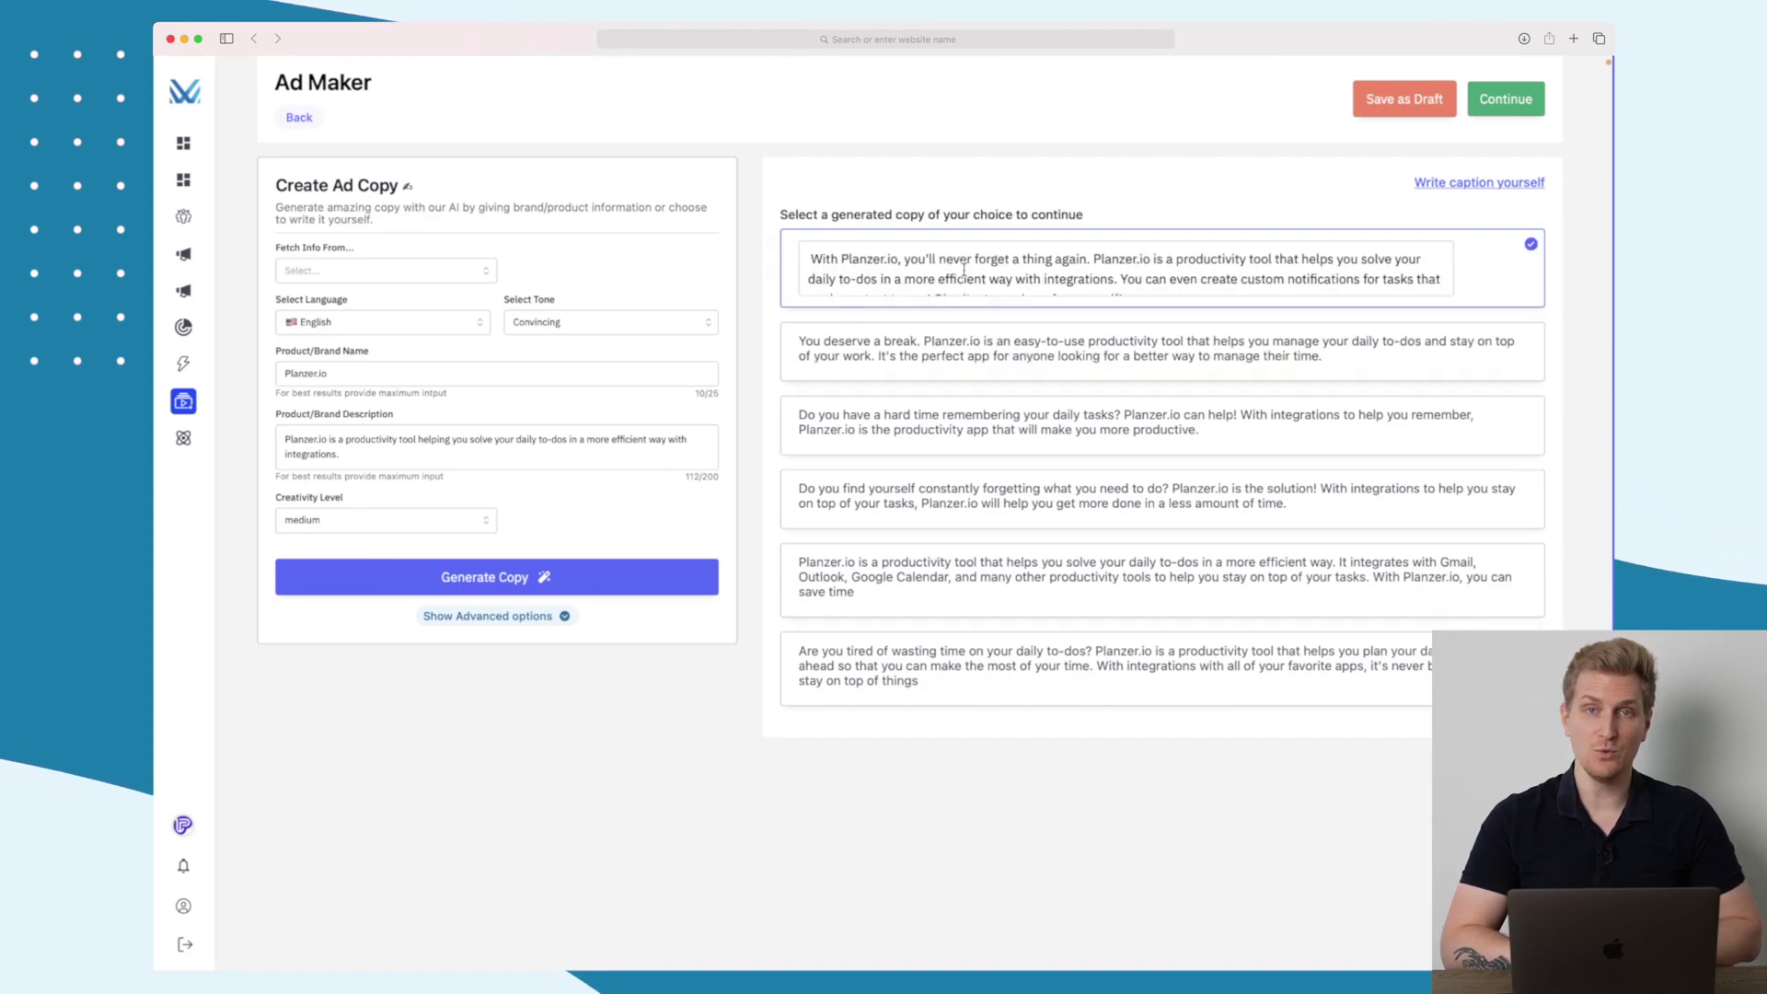
{"action": "left_click", "coordinate": [965, 355]}
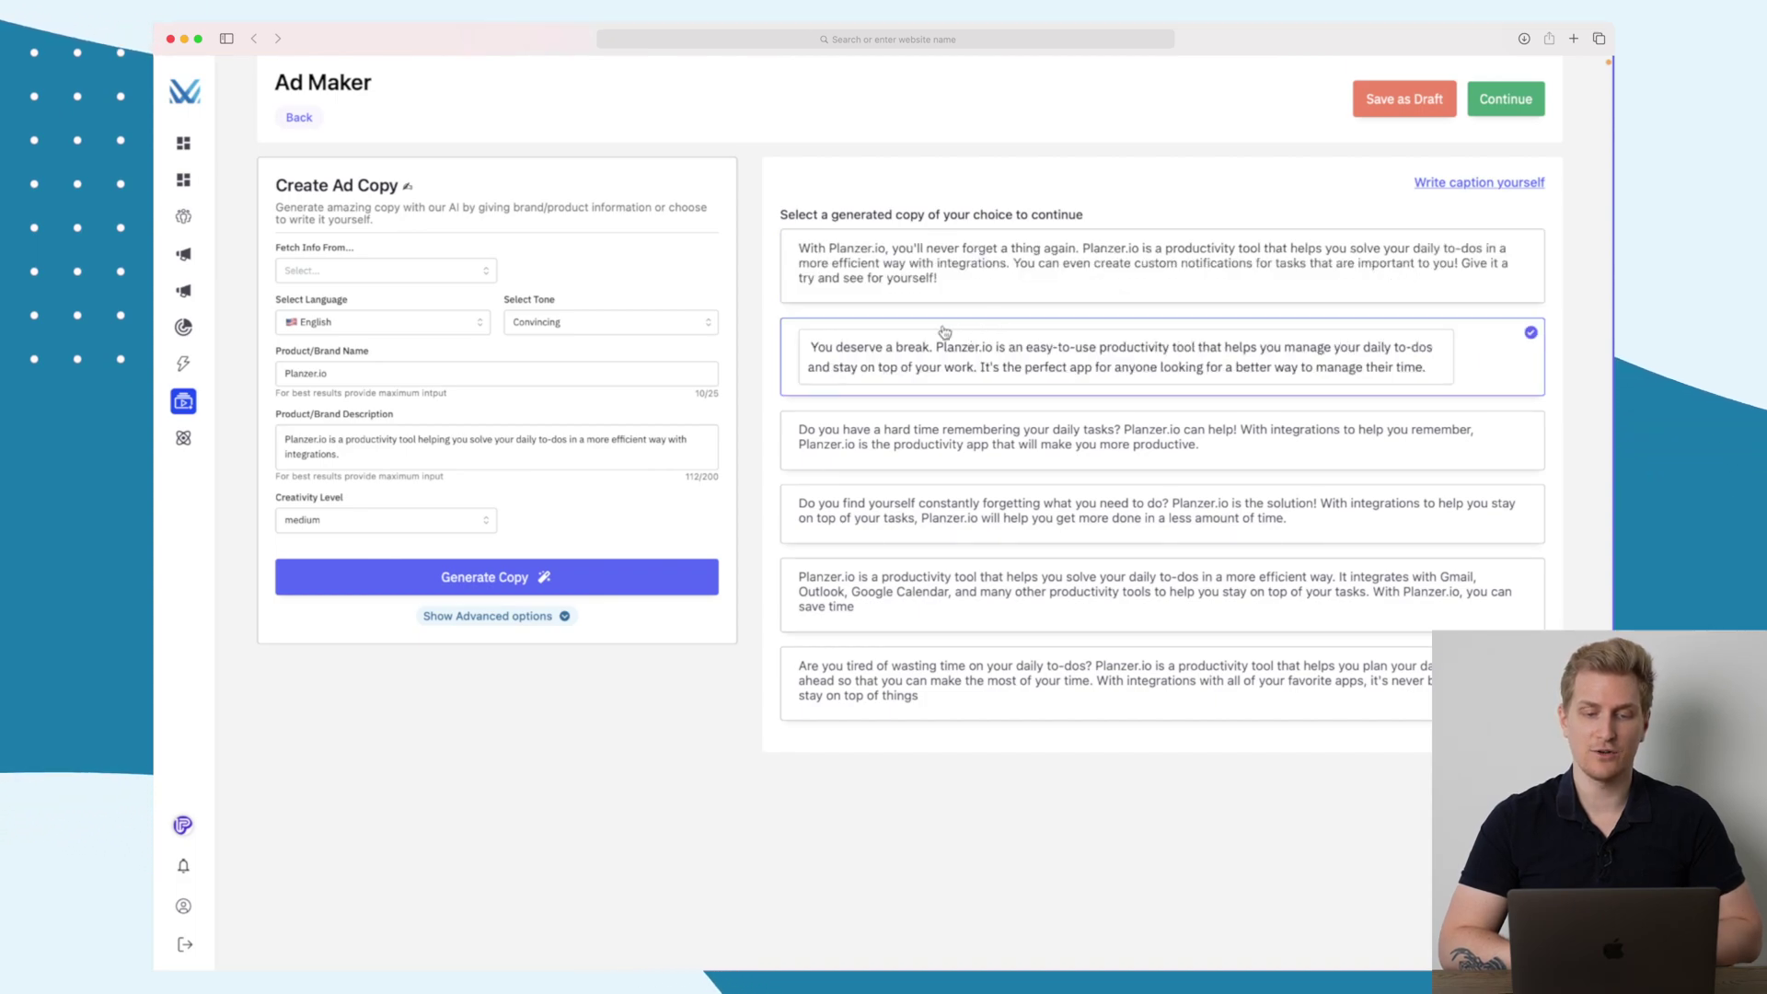
{"action": "left_click", "coordinate": [891, 241]}
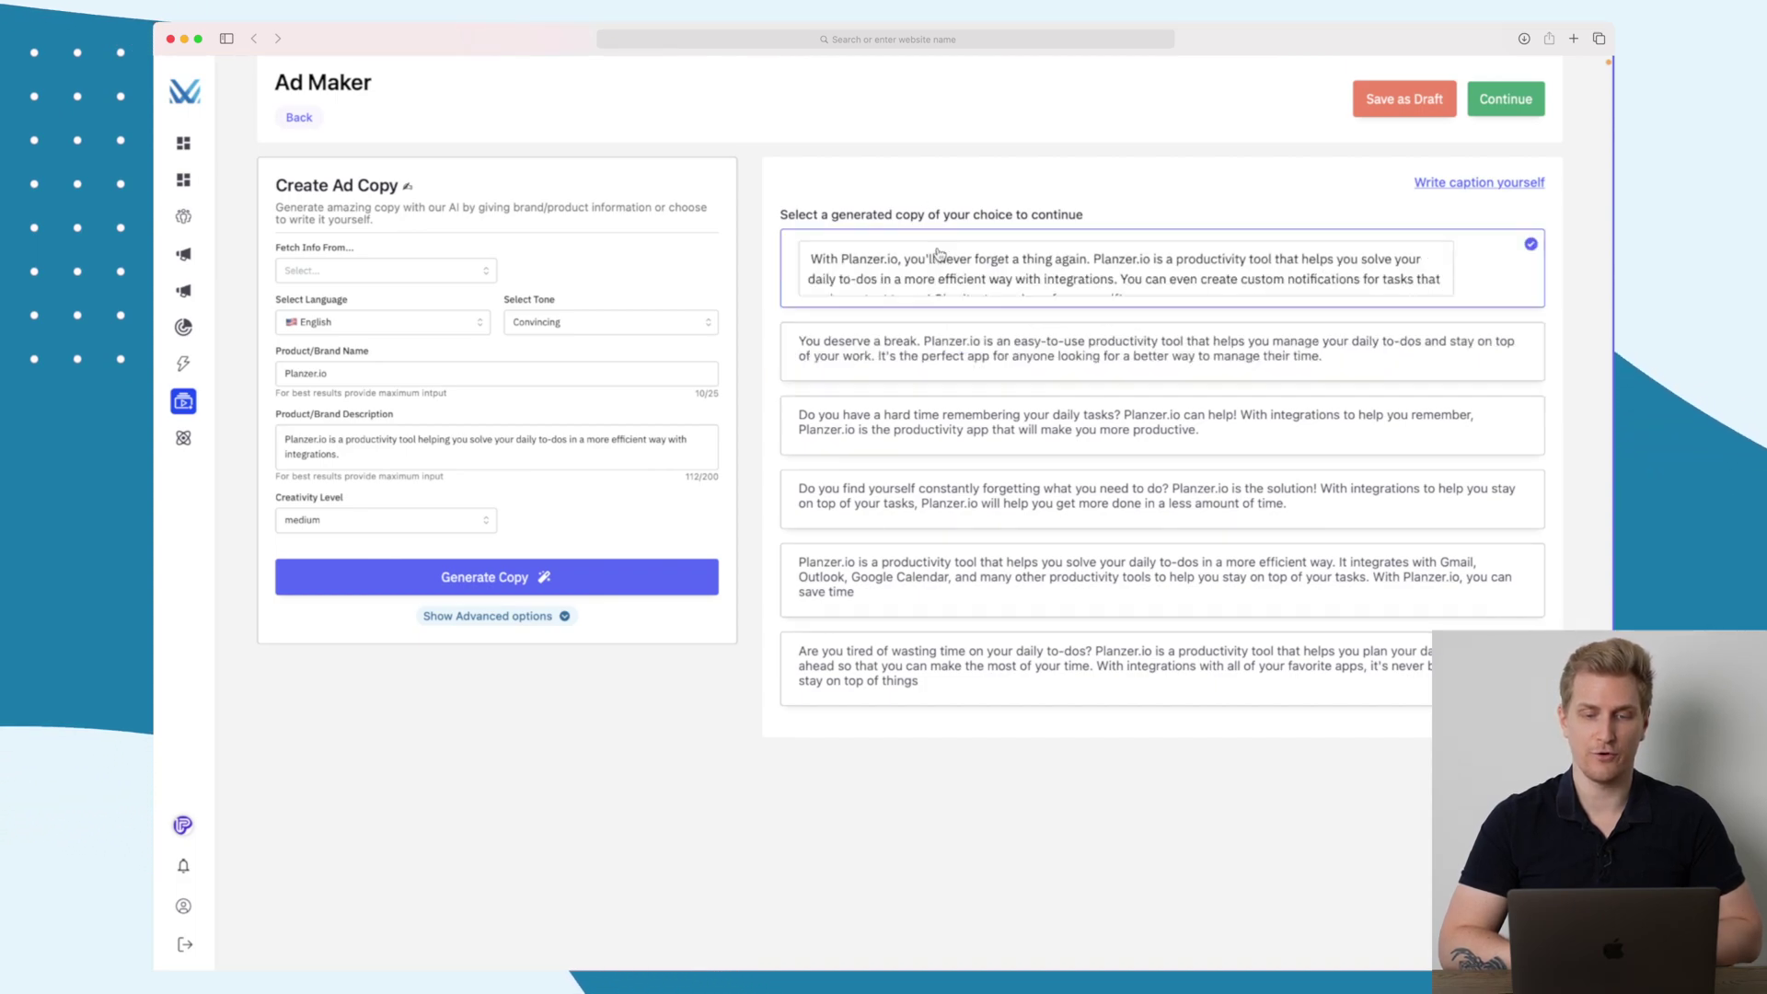
Confirm the chosen copy and choose Design on Canva for the creative.
{"action": "left_click", "coordinate": [1530, 115]}
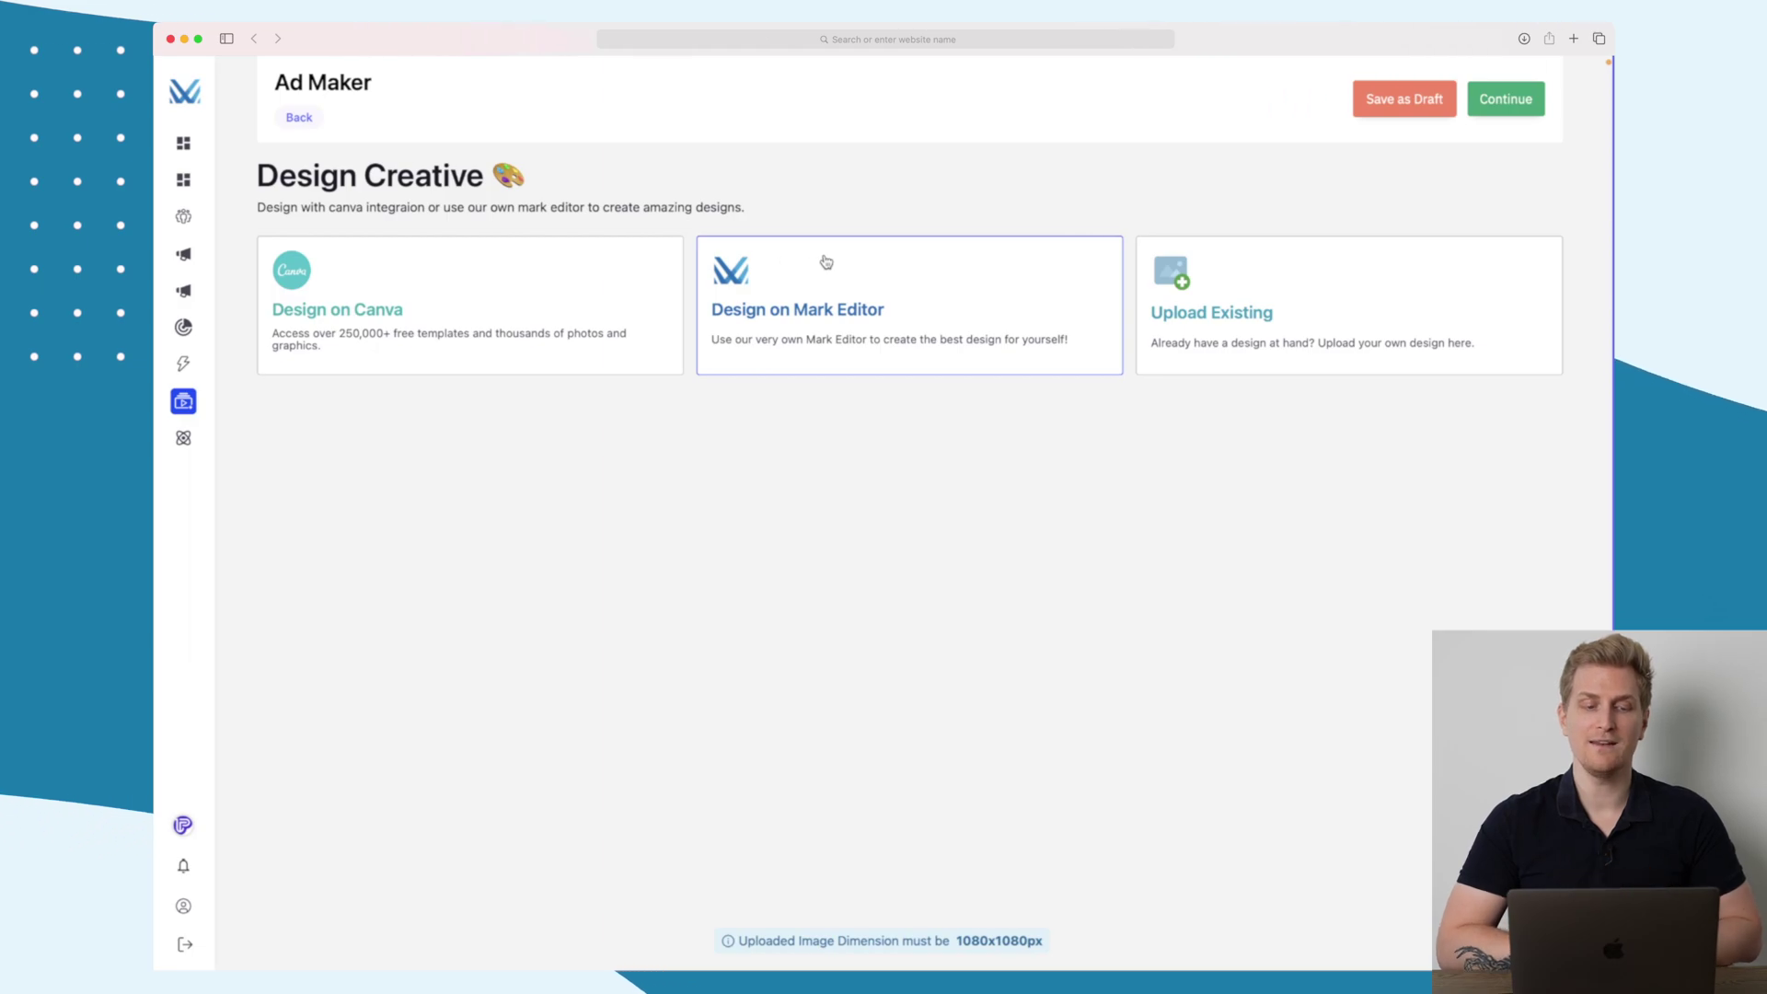
{"action": "left_click", "coordinate": [475, 318]}
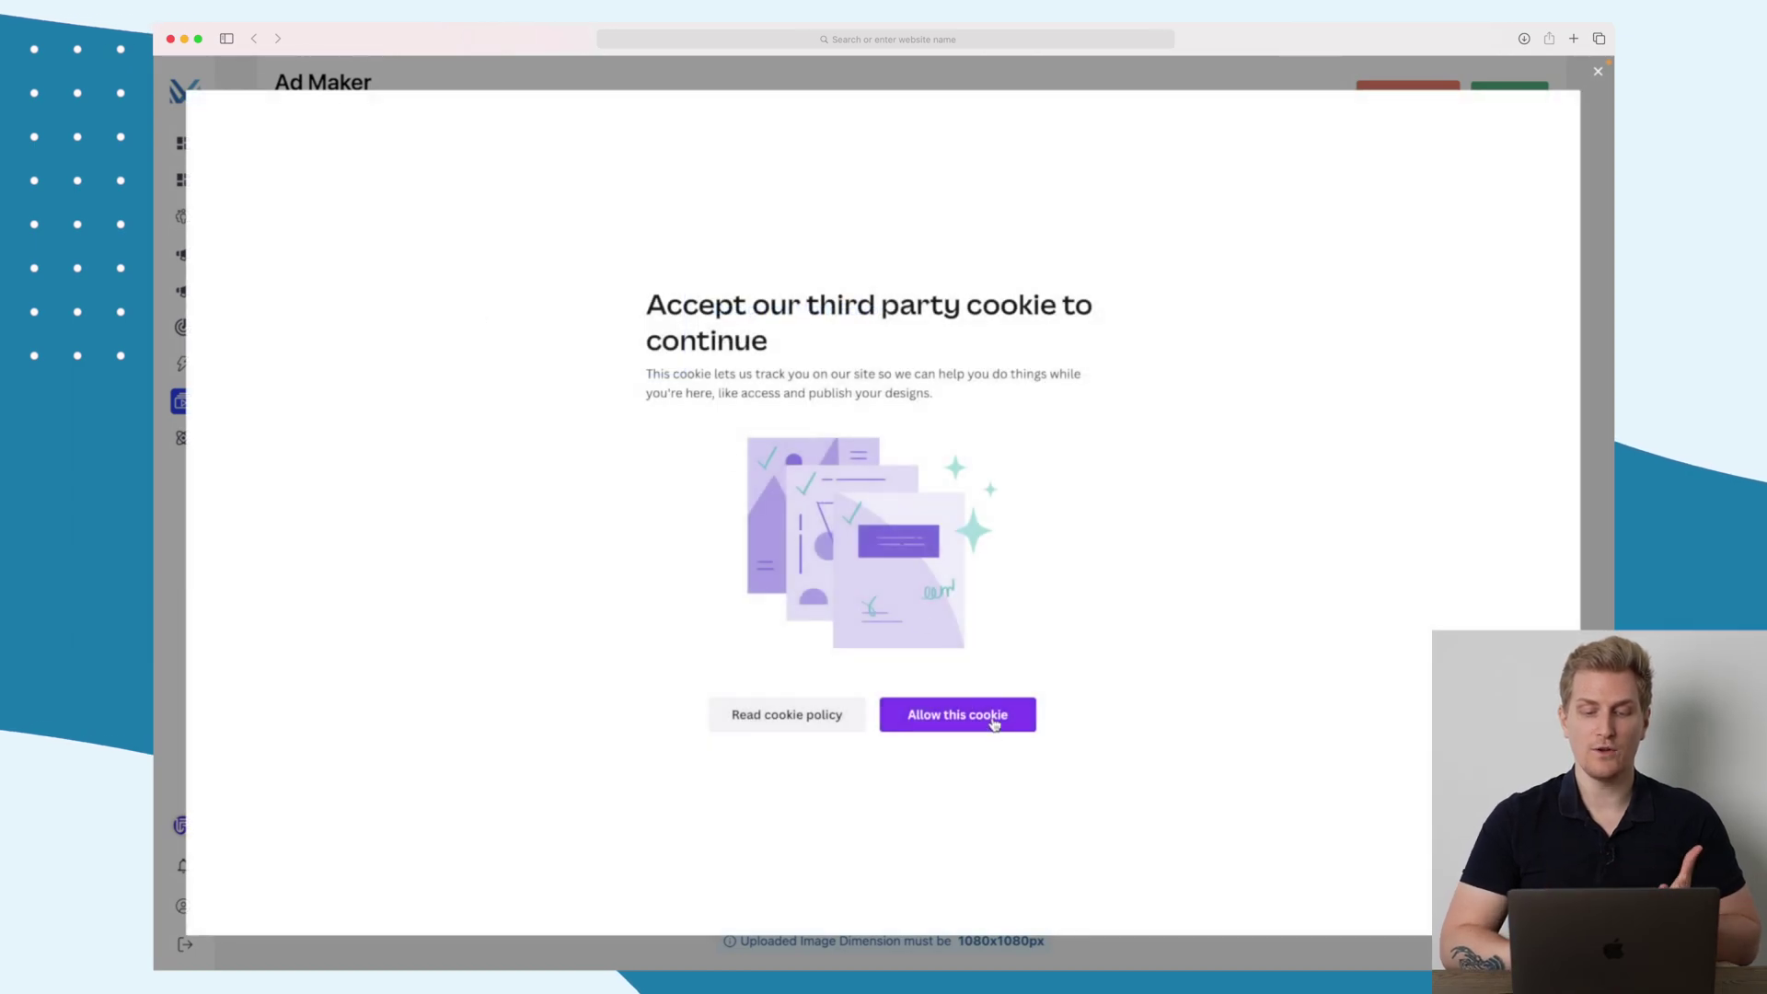
Allow Canva's cookie and apply the purple 'You're well taken care of' template.
{"action": "left_click", "coordinate": [957, 714]}
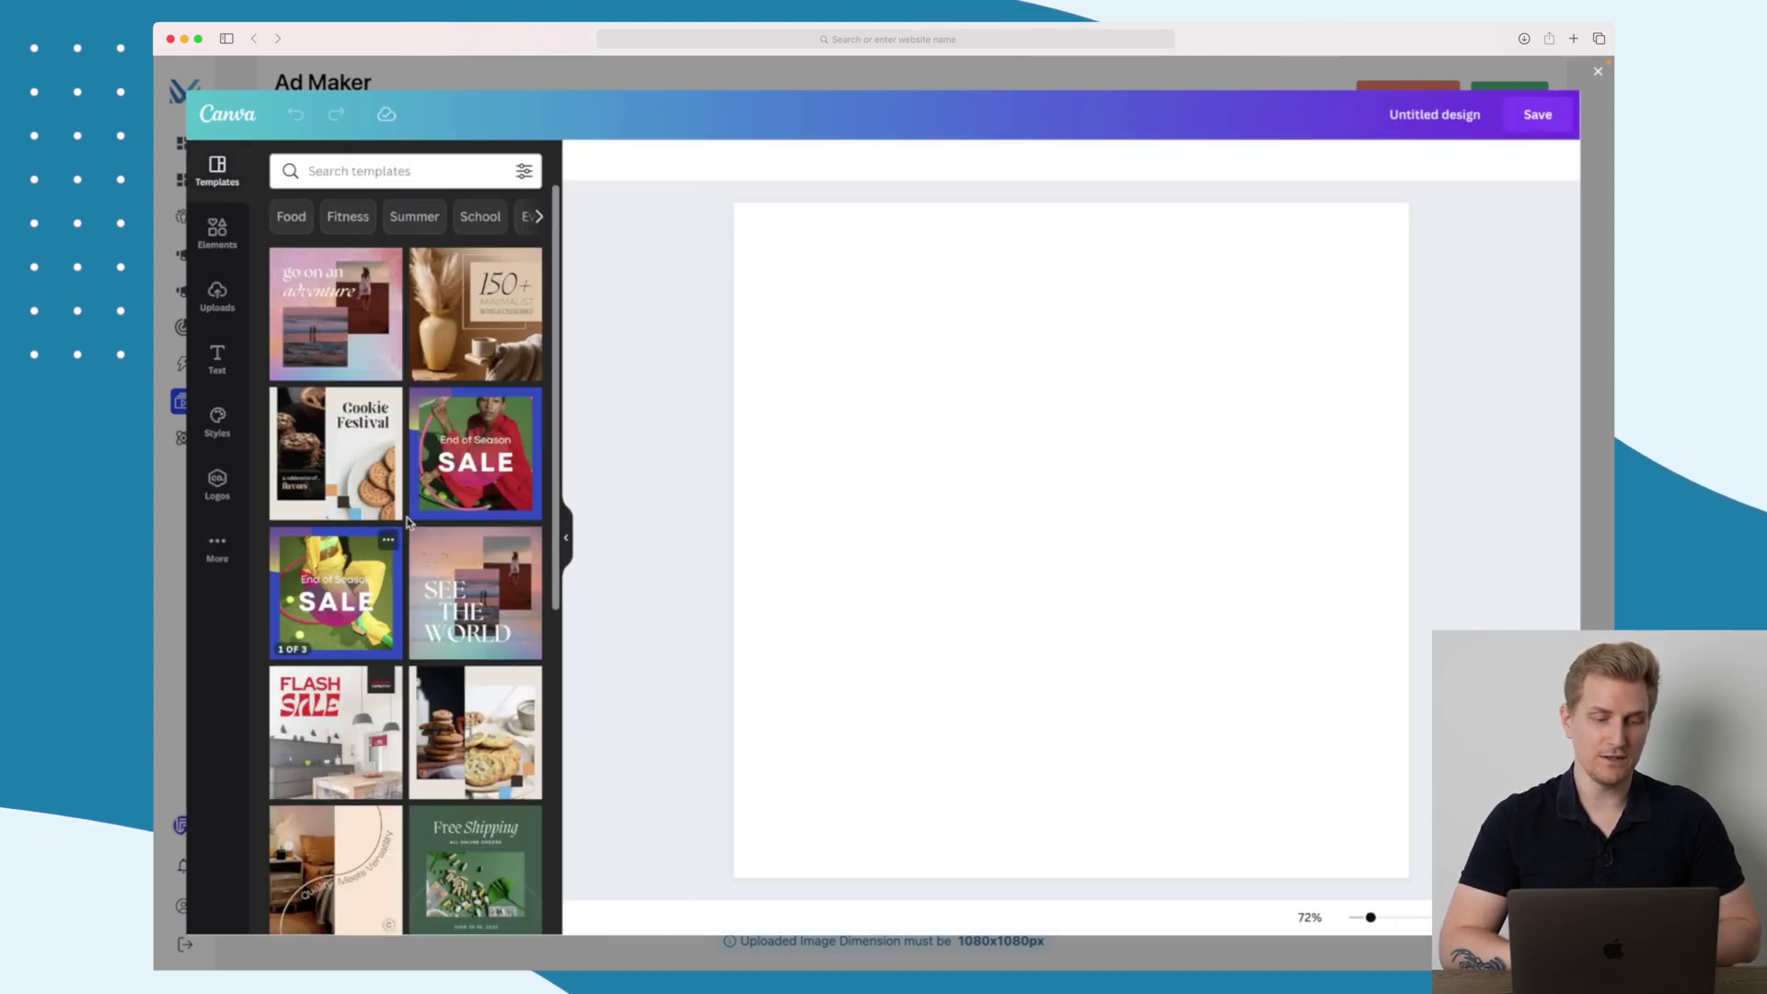
{"action": "scroll", "coordinate": [328, 407], "scroll_direction": "down", "scroll_amount": 3}
{"action": "scroll", "coordinate": [348, 730], "scroll_direction": "down", "scroll_amount": 4}
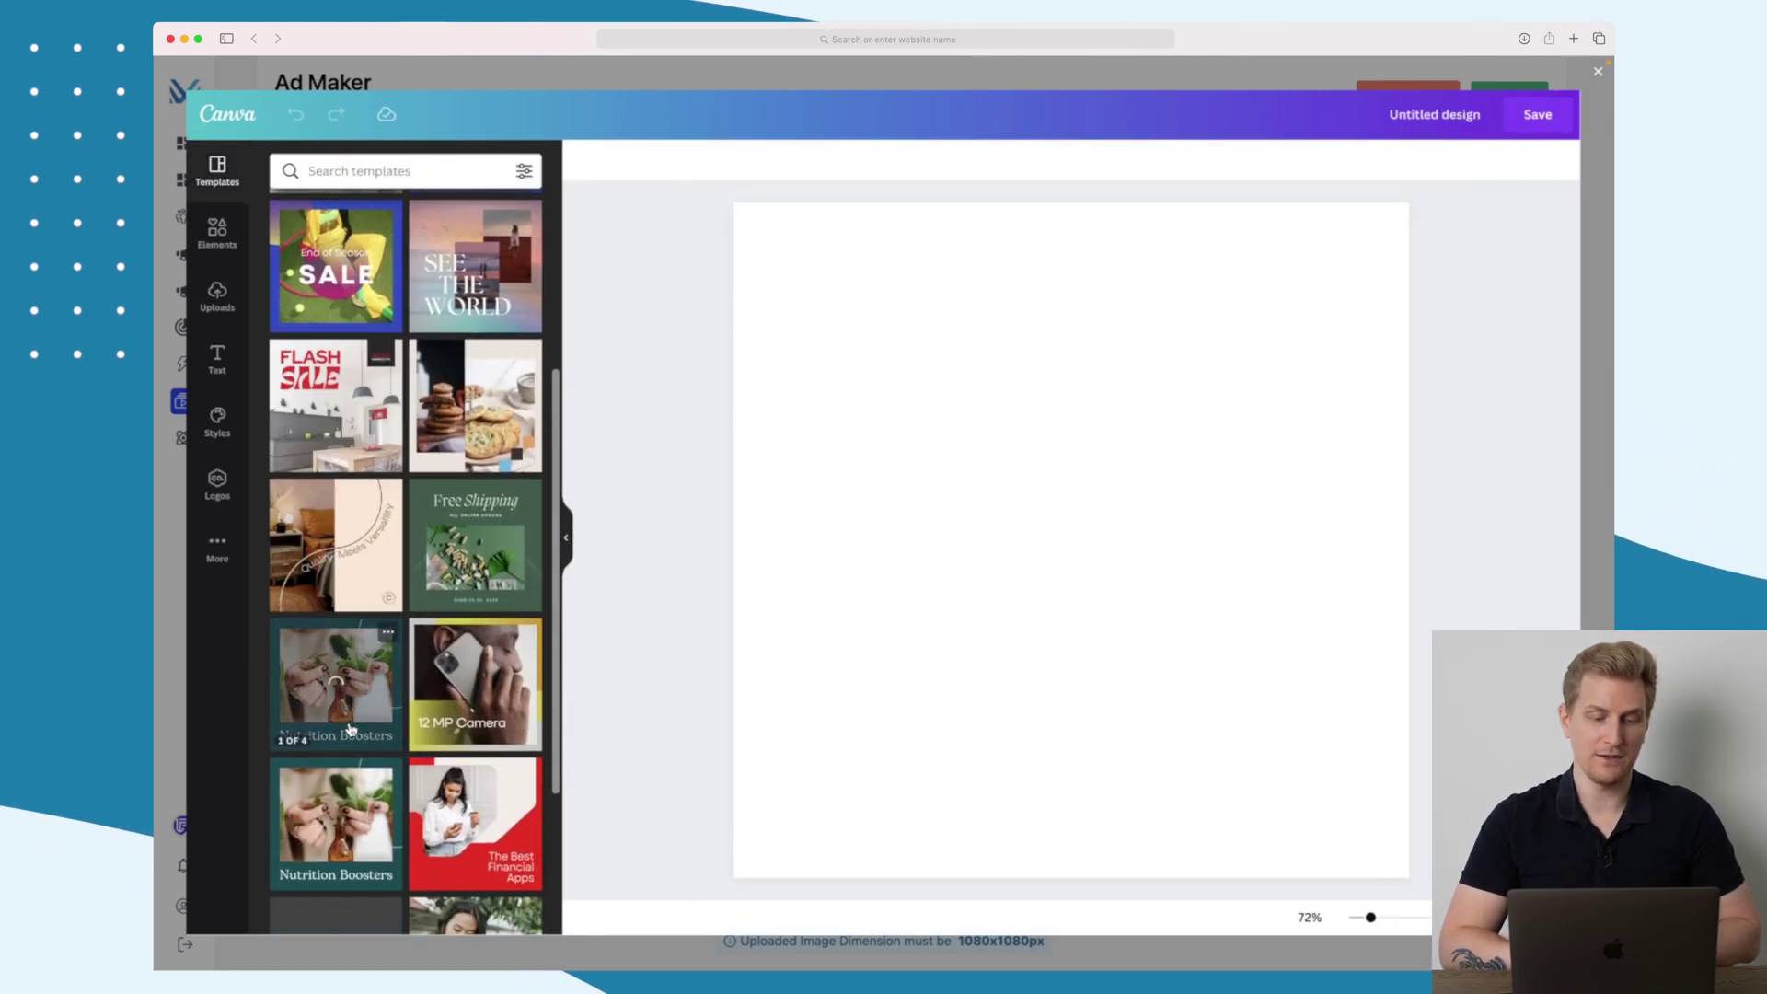
{"action": "scroll", "coordinate": [350, 730], "scroll_direction": "down", "scroll_amount": 10}
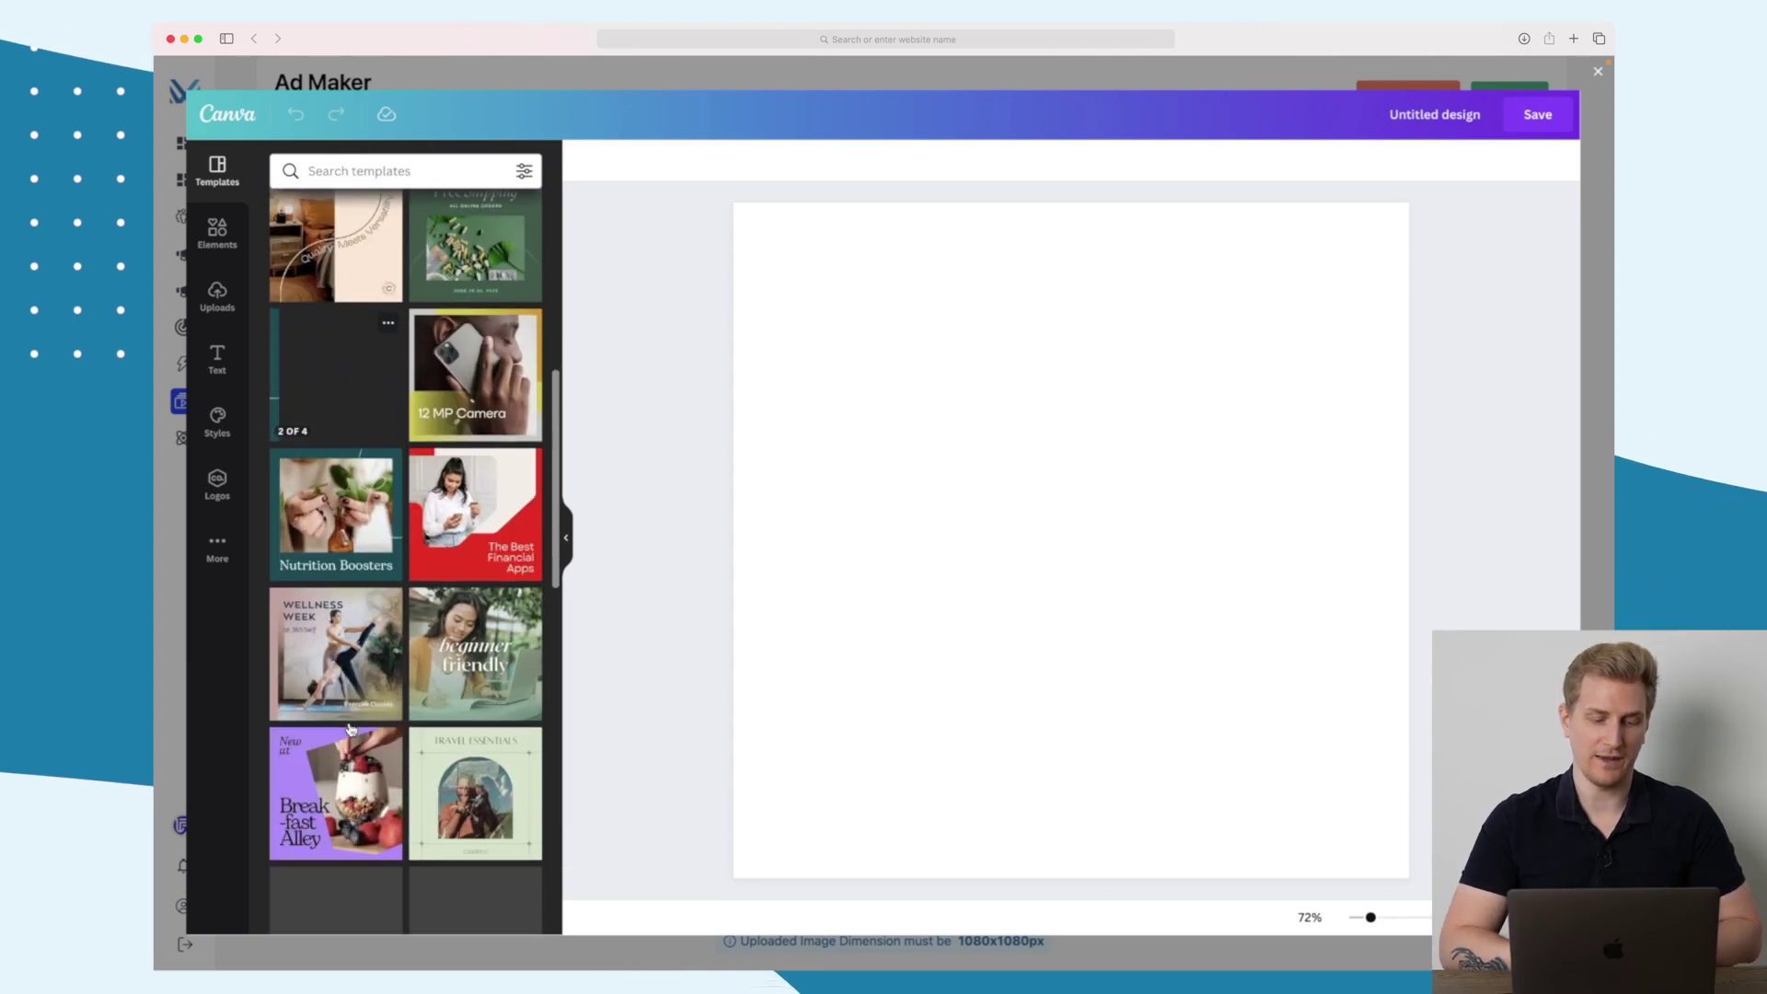
{"action": "scroll", "coordinate": [350, 728], "scroll_direction": "down", "scroll_amount": 7}
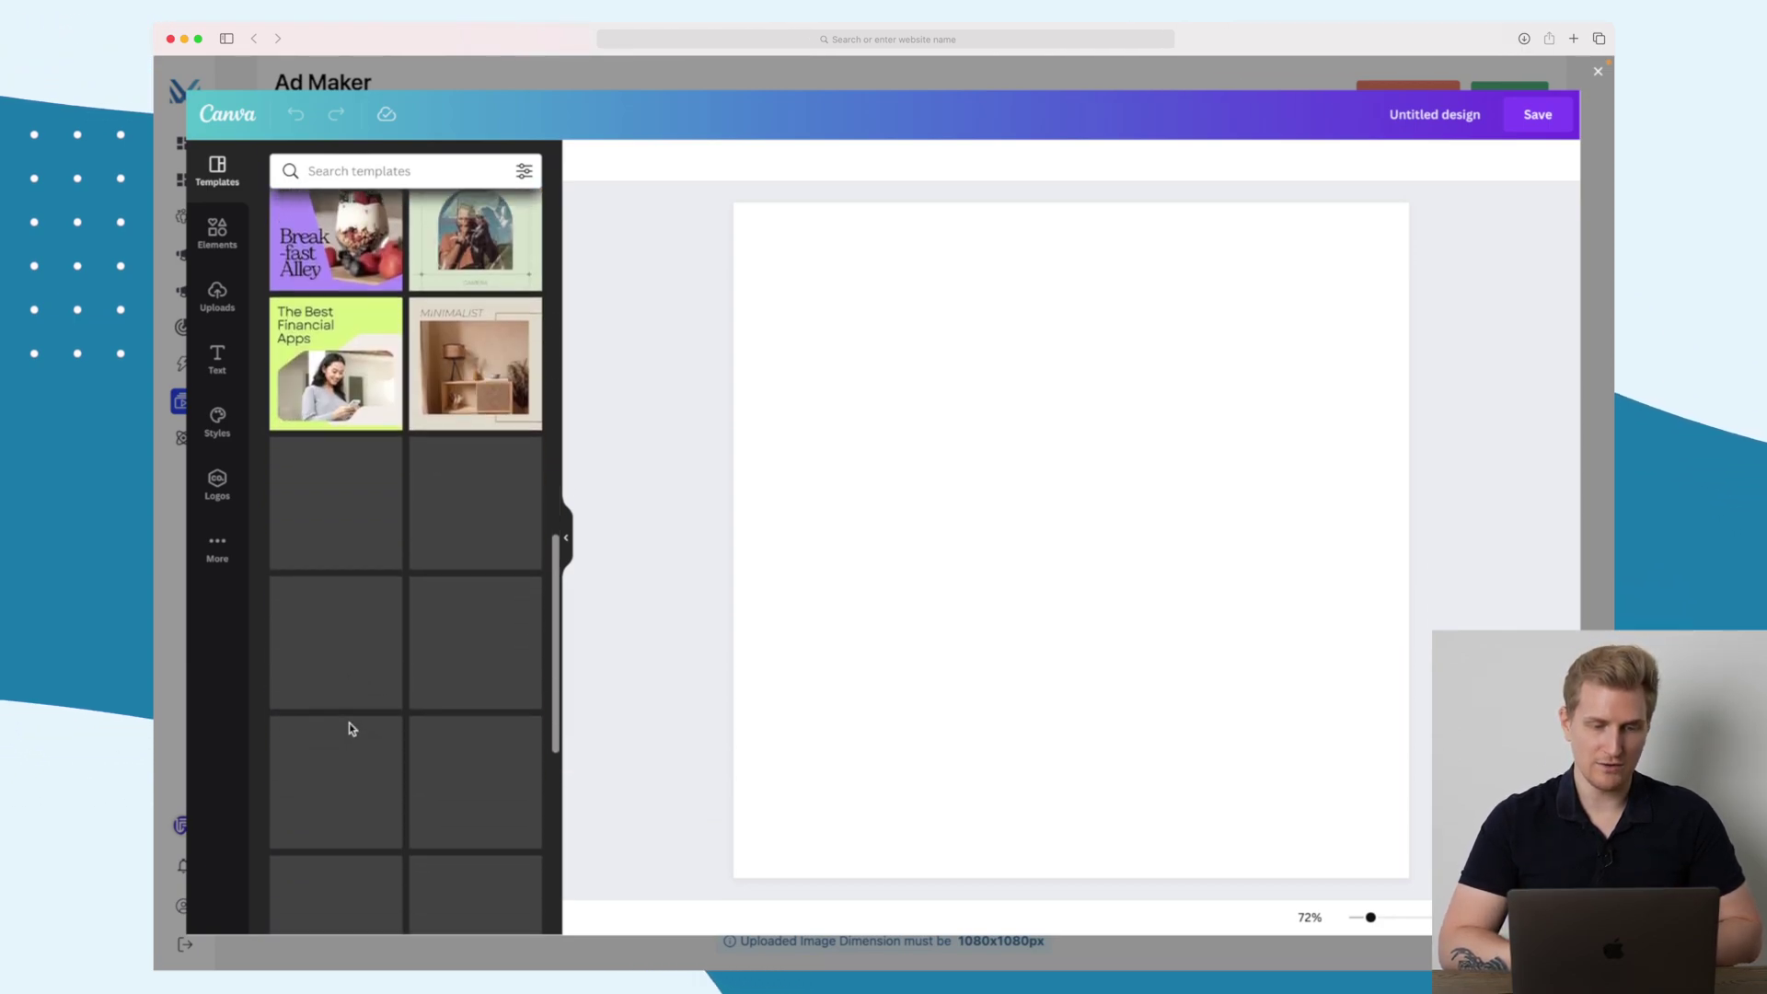
{"action": "scroll", "coordinate": [349, 728], "scroll_direction": "down", "scroll_amount": 1}
{"action": "left_click", "coordinate": [336, 510]}
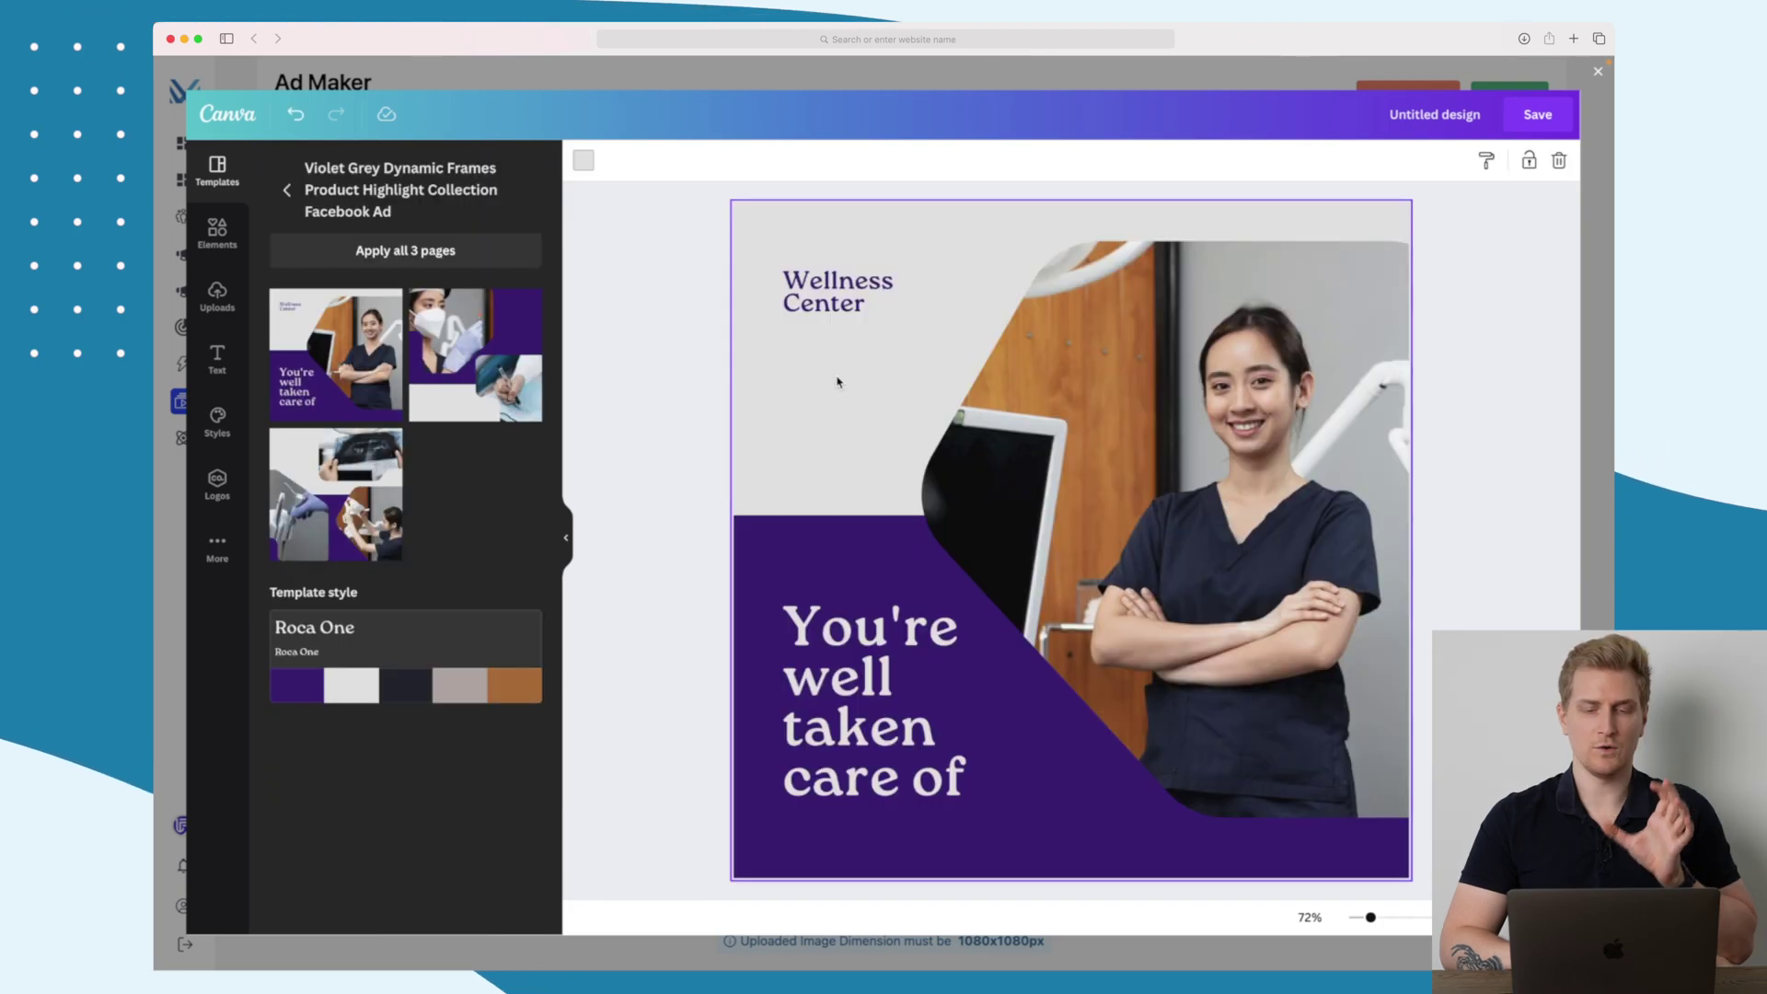
Replace the Wellness Center heading with 'Planzer.io' and edit the 'Start being productive today!' headline.
{"action": "left_click", "coordinate": [837, 293]}
{"action": "double_click", "coordinate": [838, 292]}
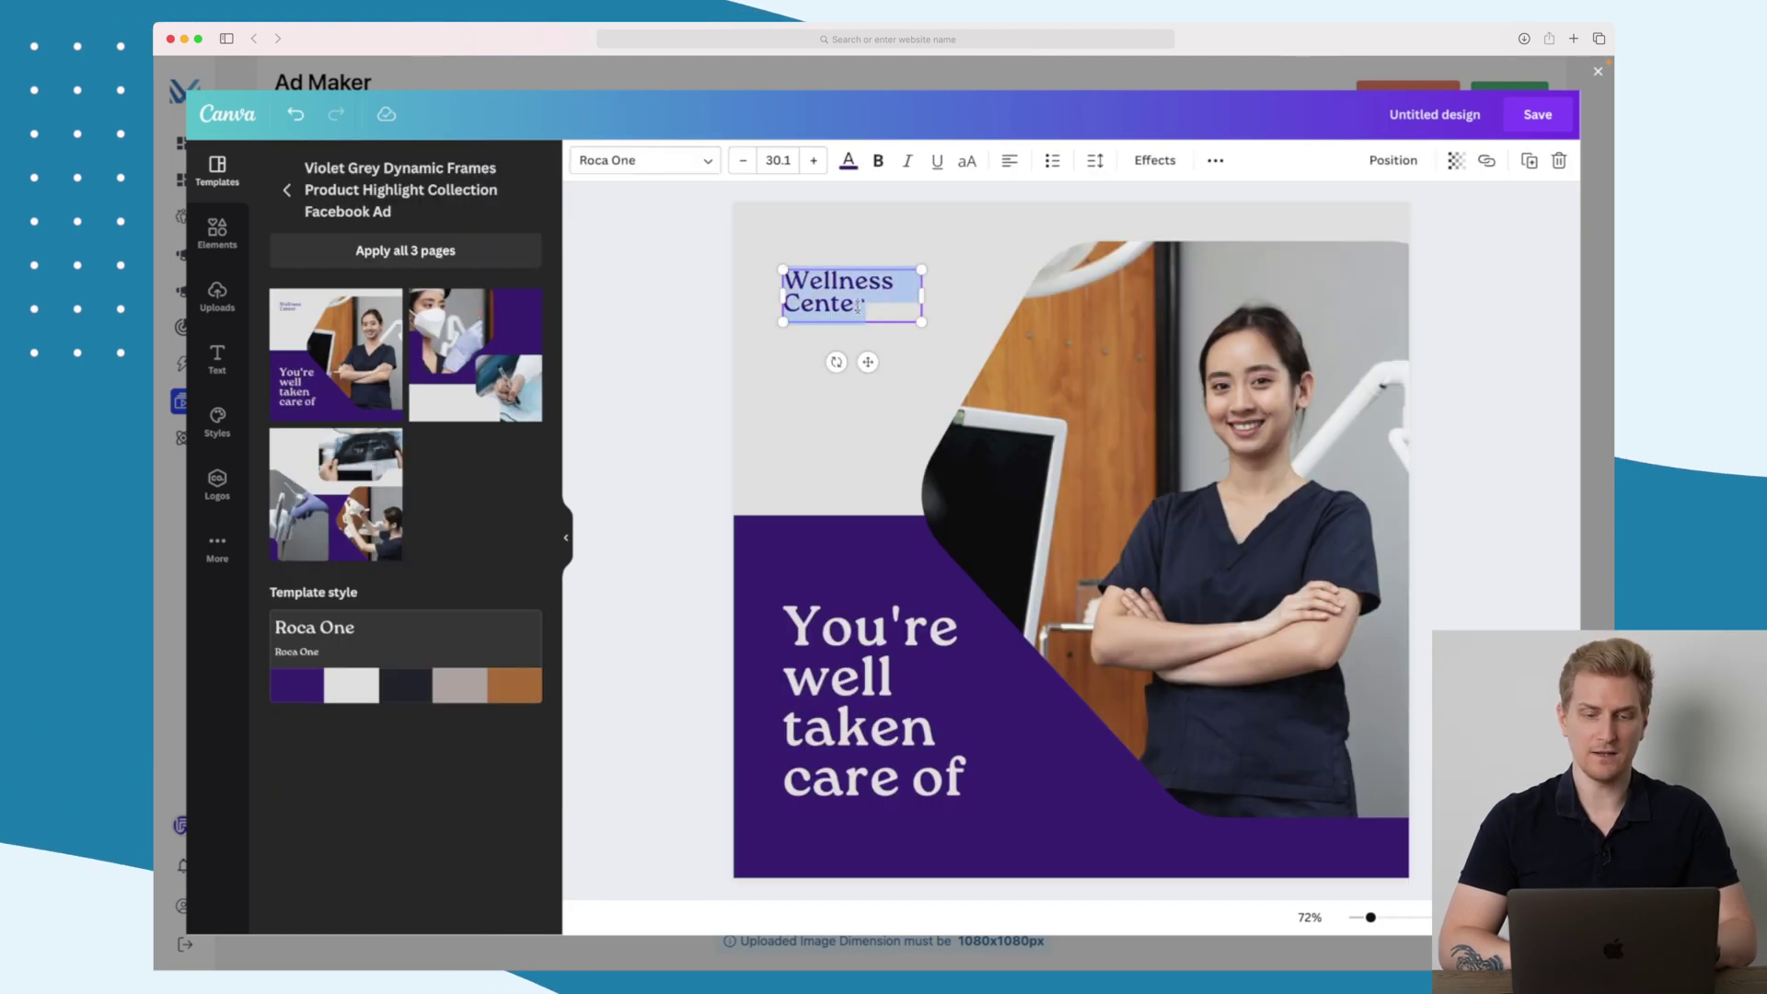
{"action": "type", "text": "Planzer.io"}
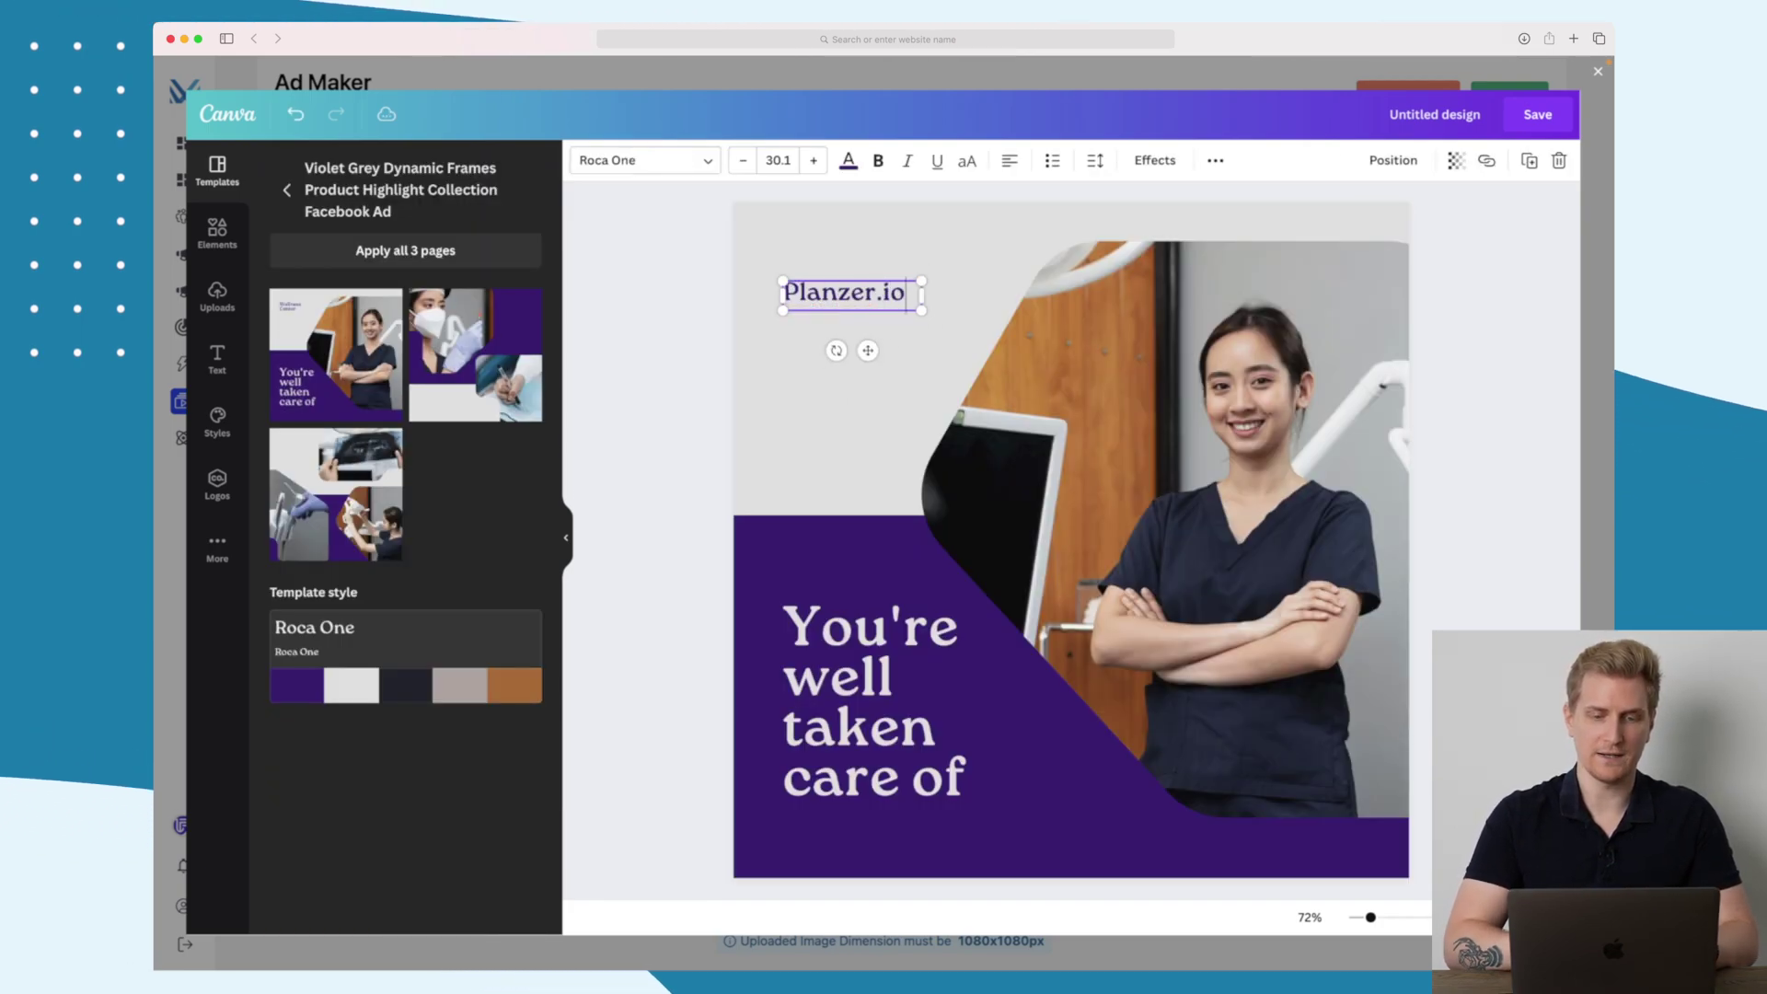
{"action": "left_click", "coordinate": [875, 704]}
{"action": "double_click", "coordinate": [875, 704]}
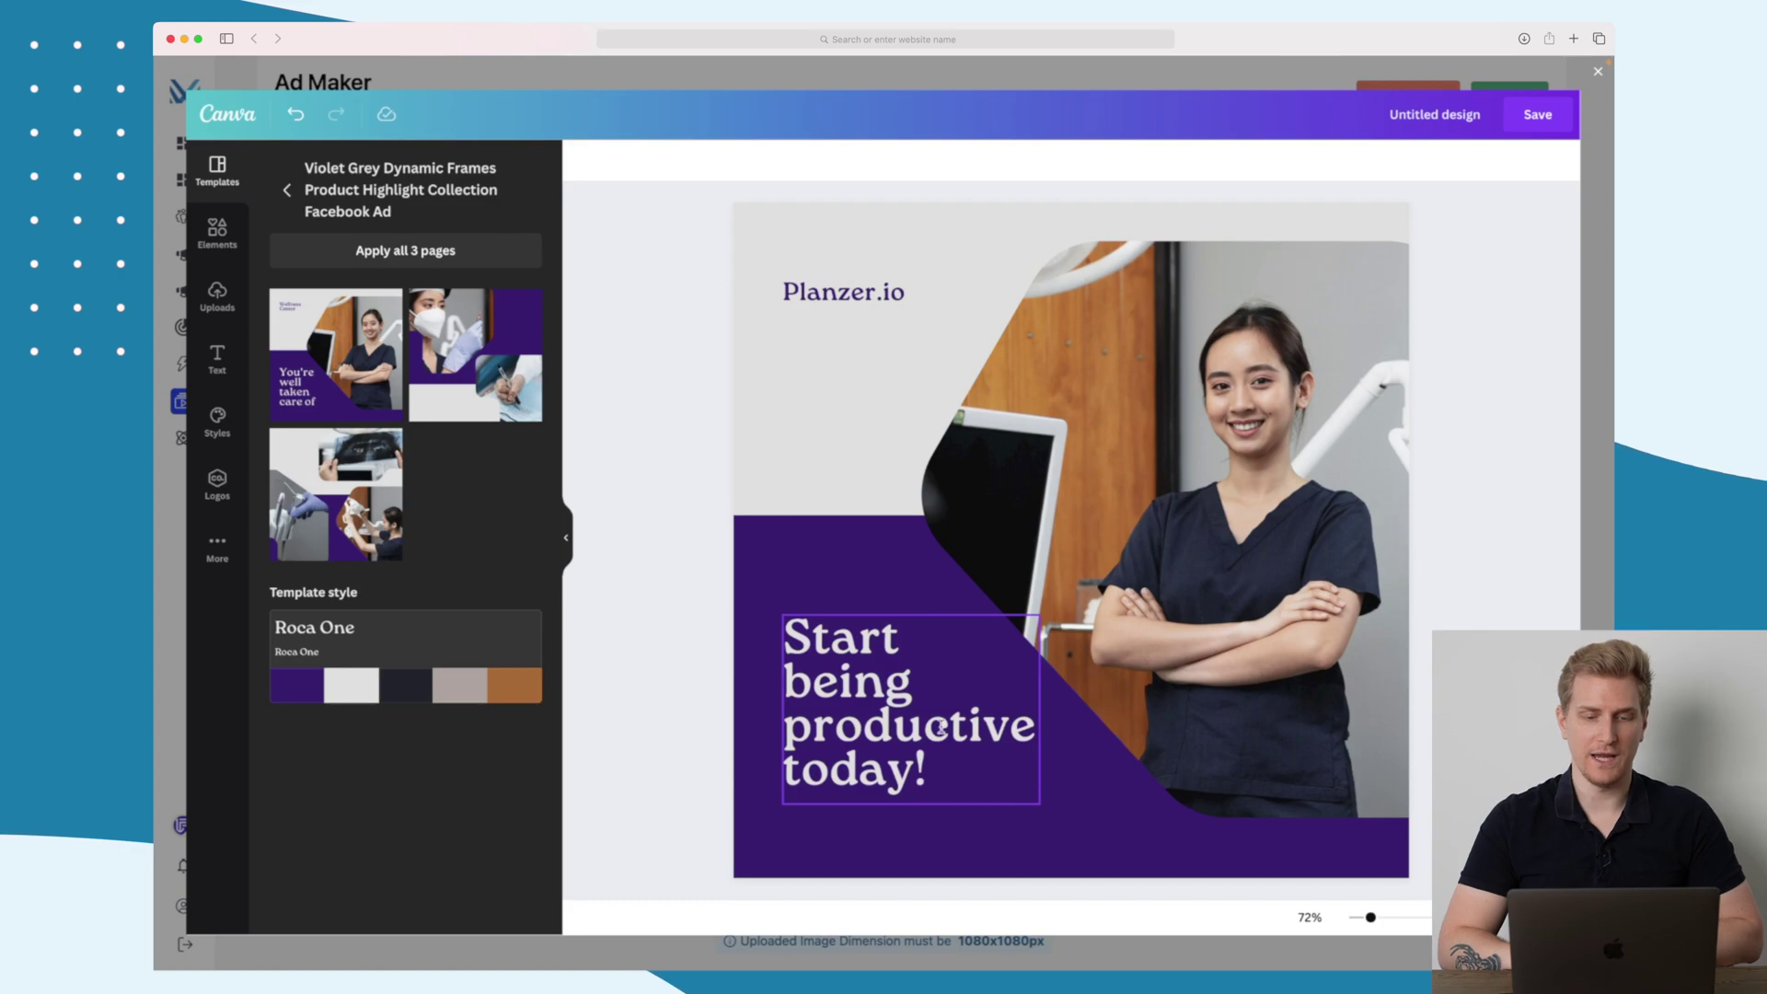
{"action": "left_click", "coordinate": [940, 727]}
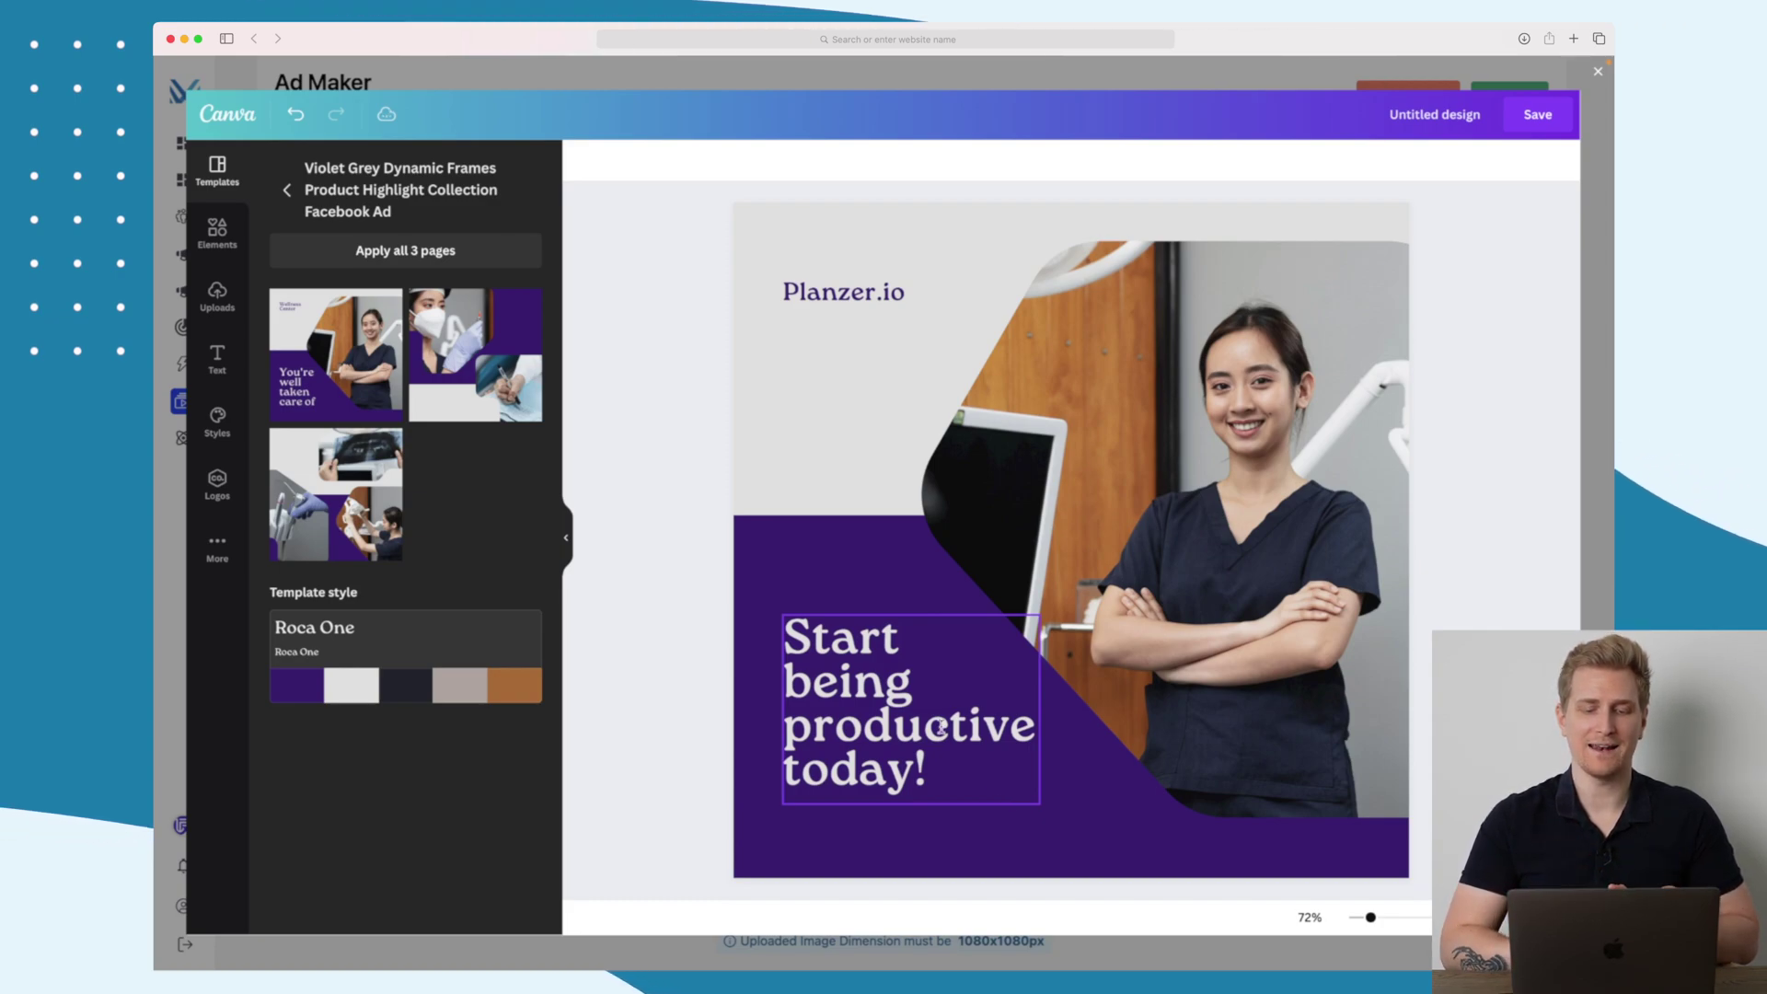
Review the fonts for the headline and Planzer.io text, then save the design to Ad Maker.
{"action": "left_click", "coordinate": [708, 162]}
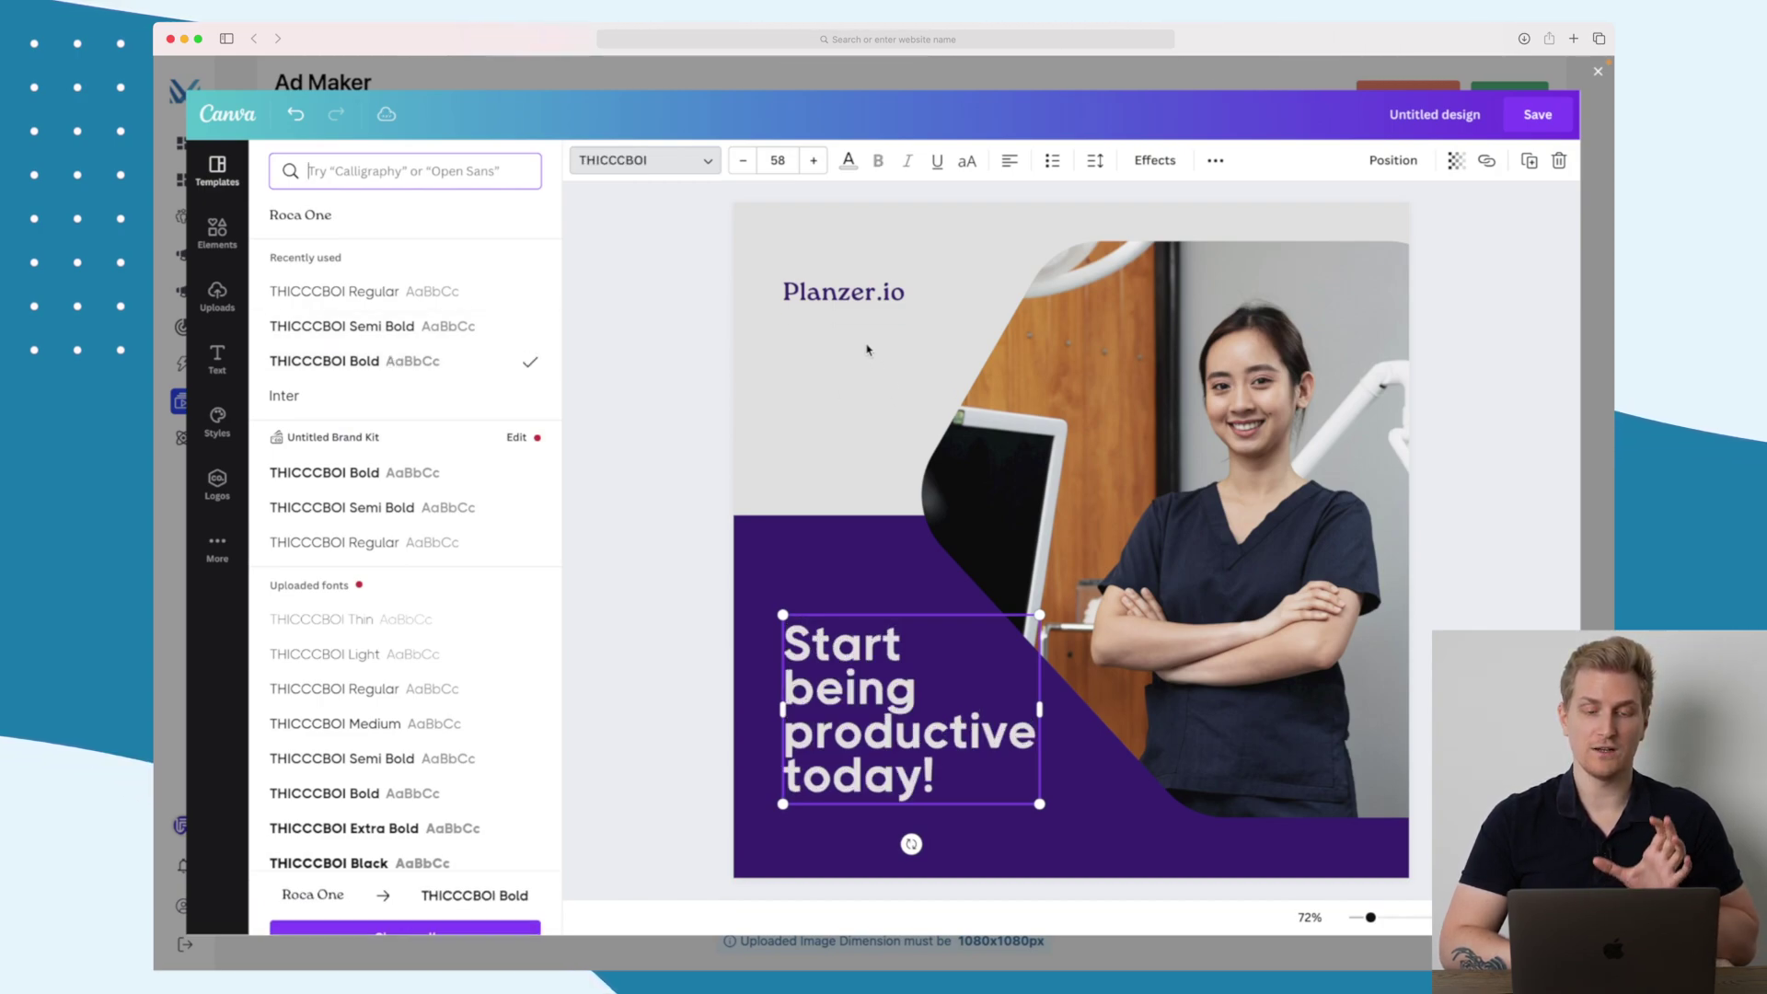
{"action": "left_click", "coordinate": [845, 292]}
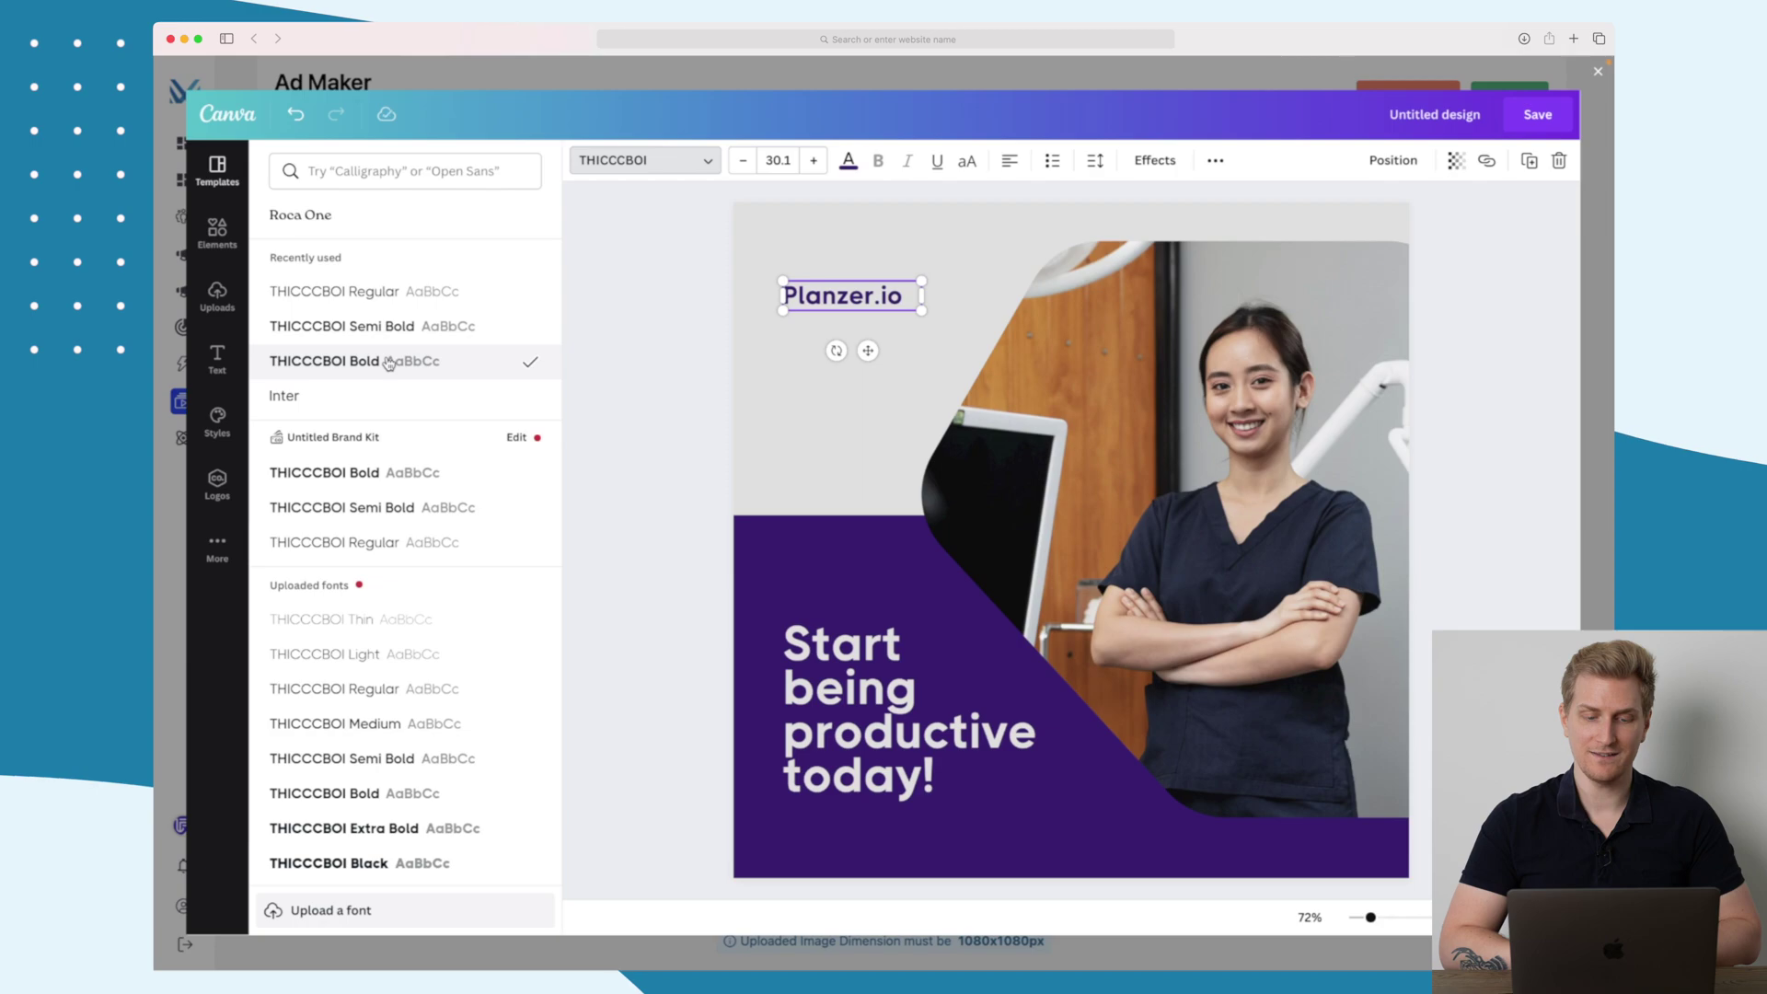
{"action": "left_click", "coordinate": [644, 160]}
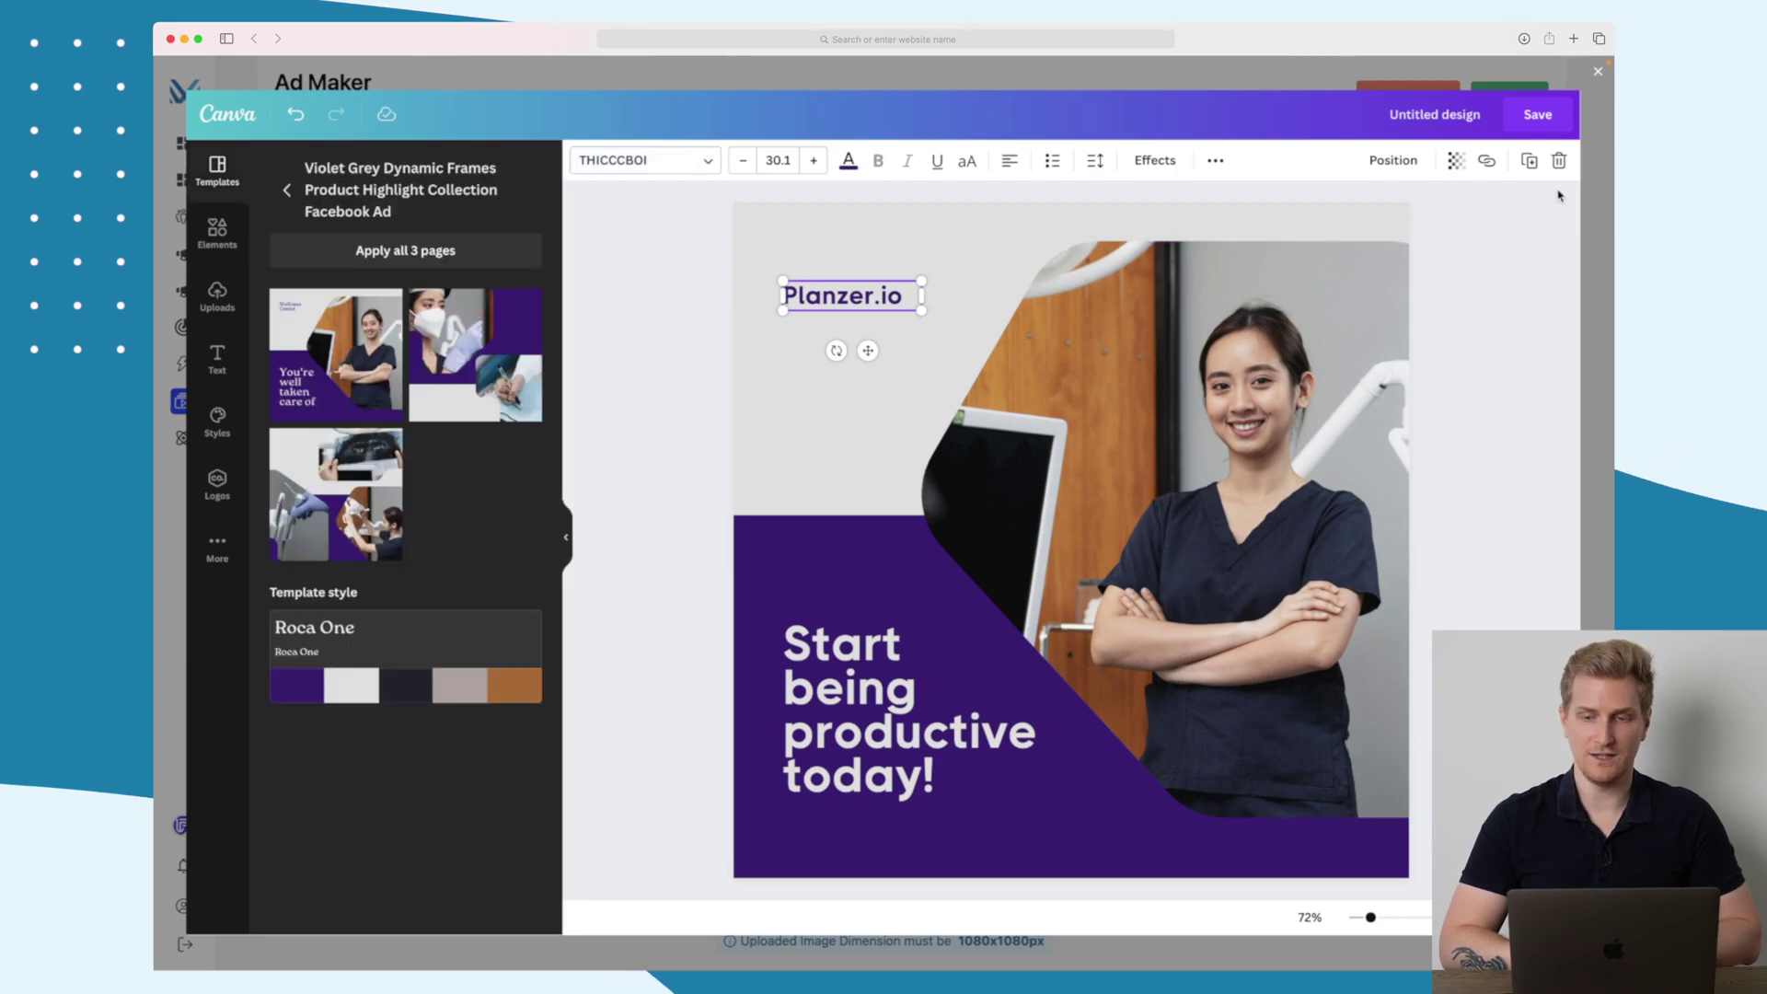
{"action": "left_click", "coordinate": [1538, 114]}
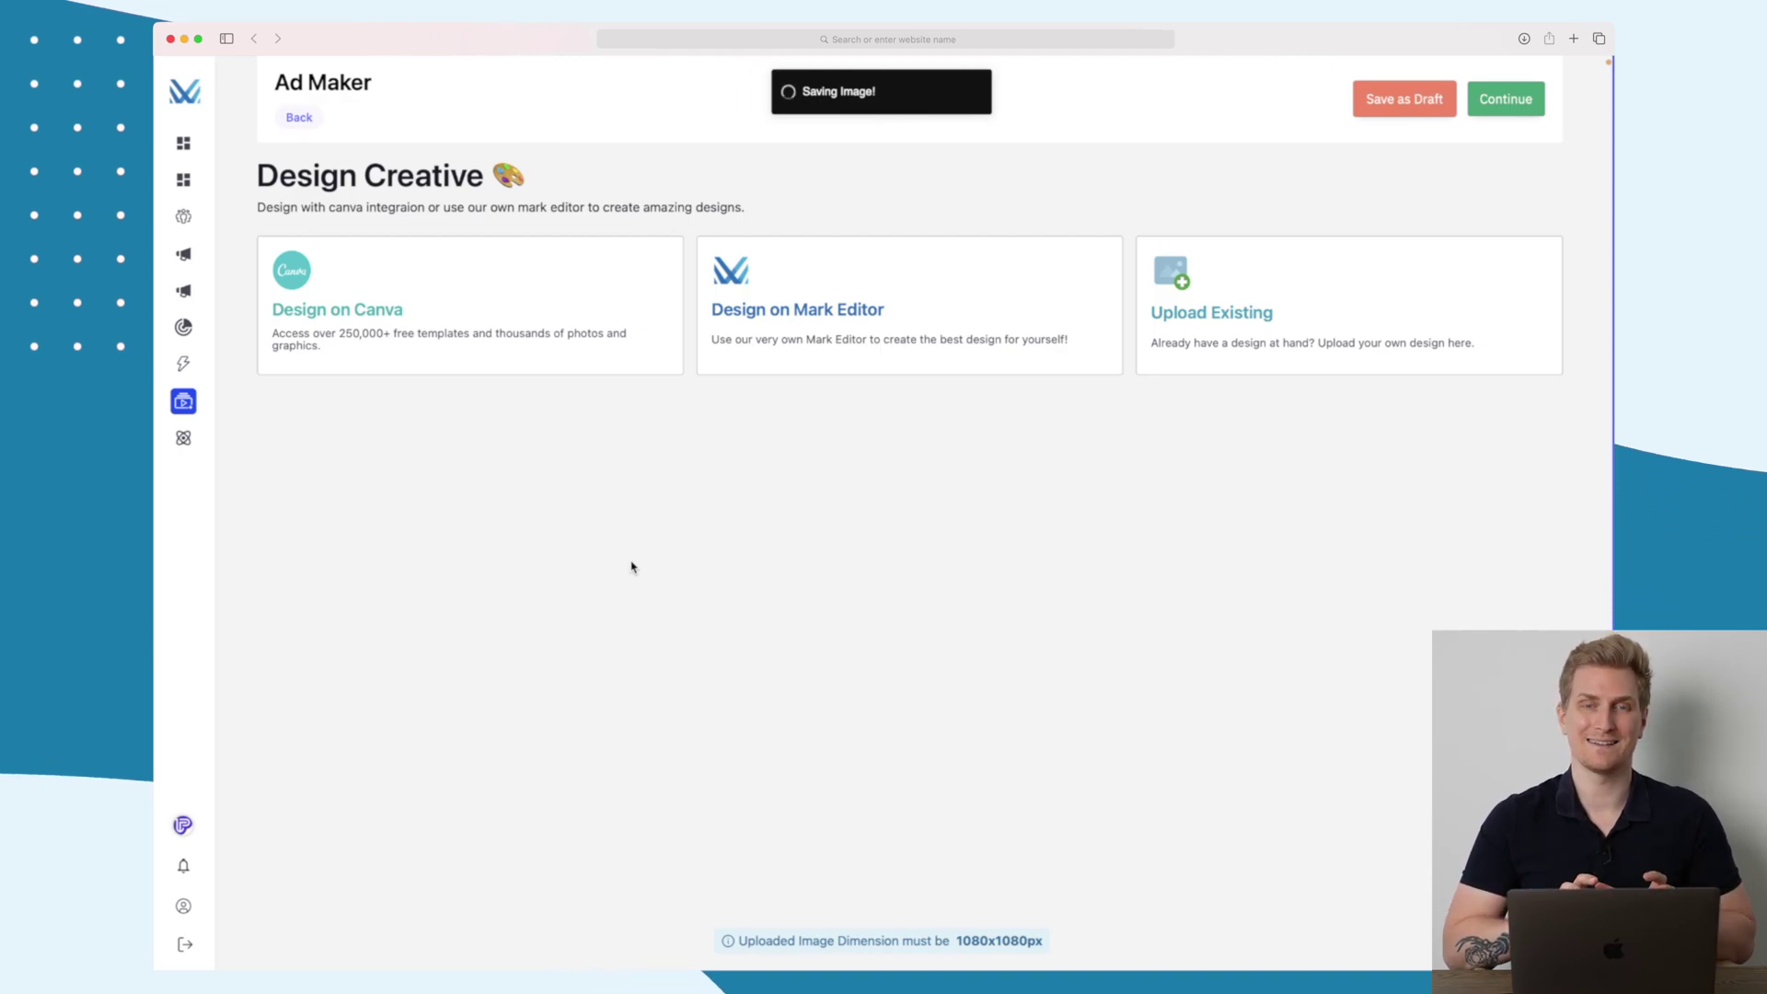
{"action": "left_click_drag", "start_coordinate": [426, 241], "coordinate": [249, 236]}
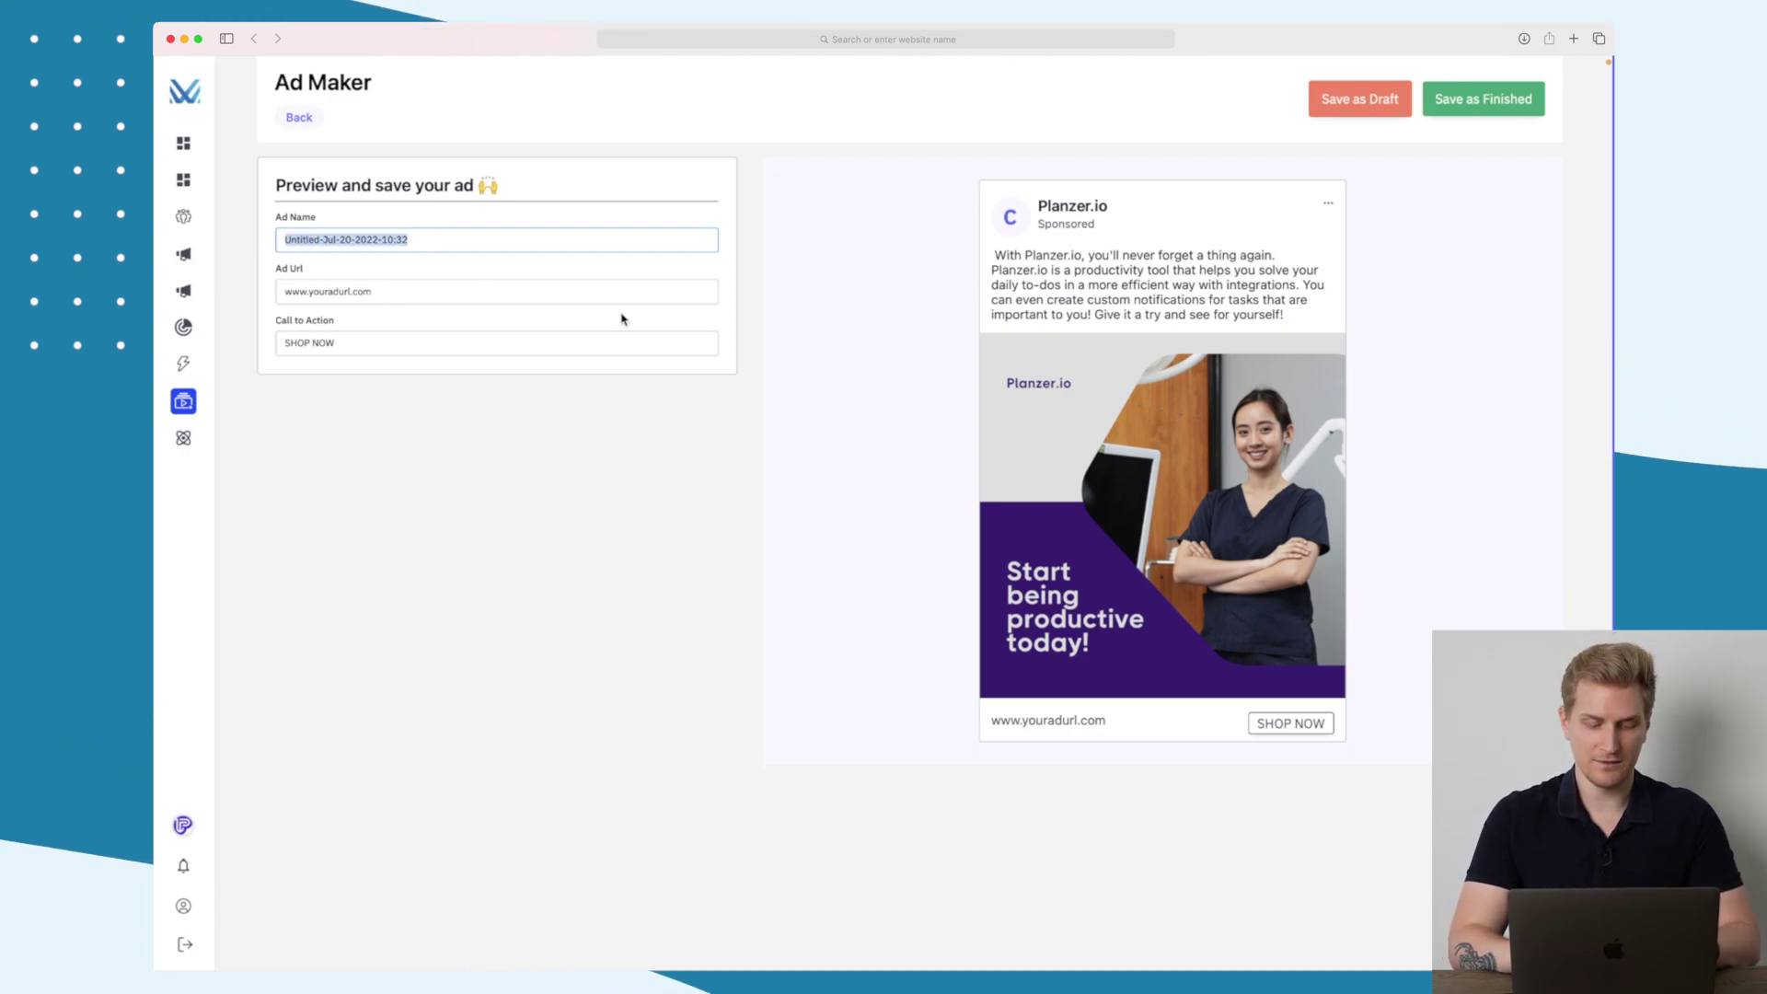
{"action": "type", "text": "First Facebook Ad"}
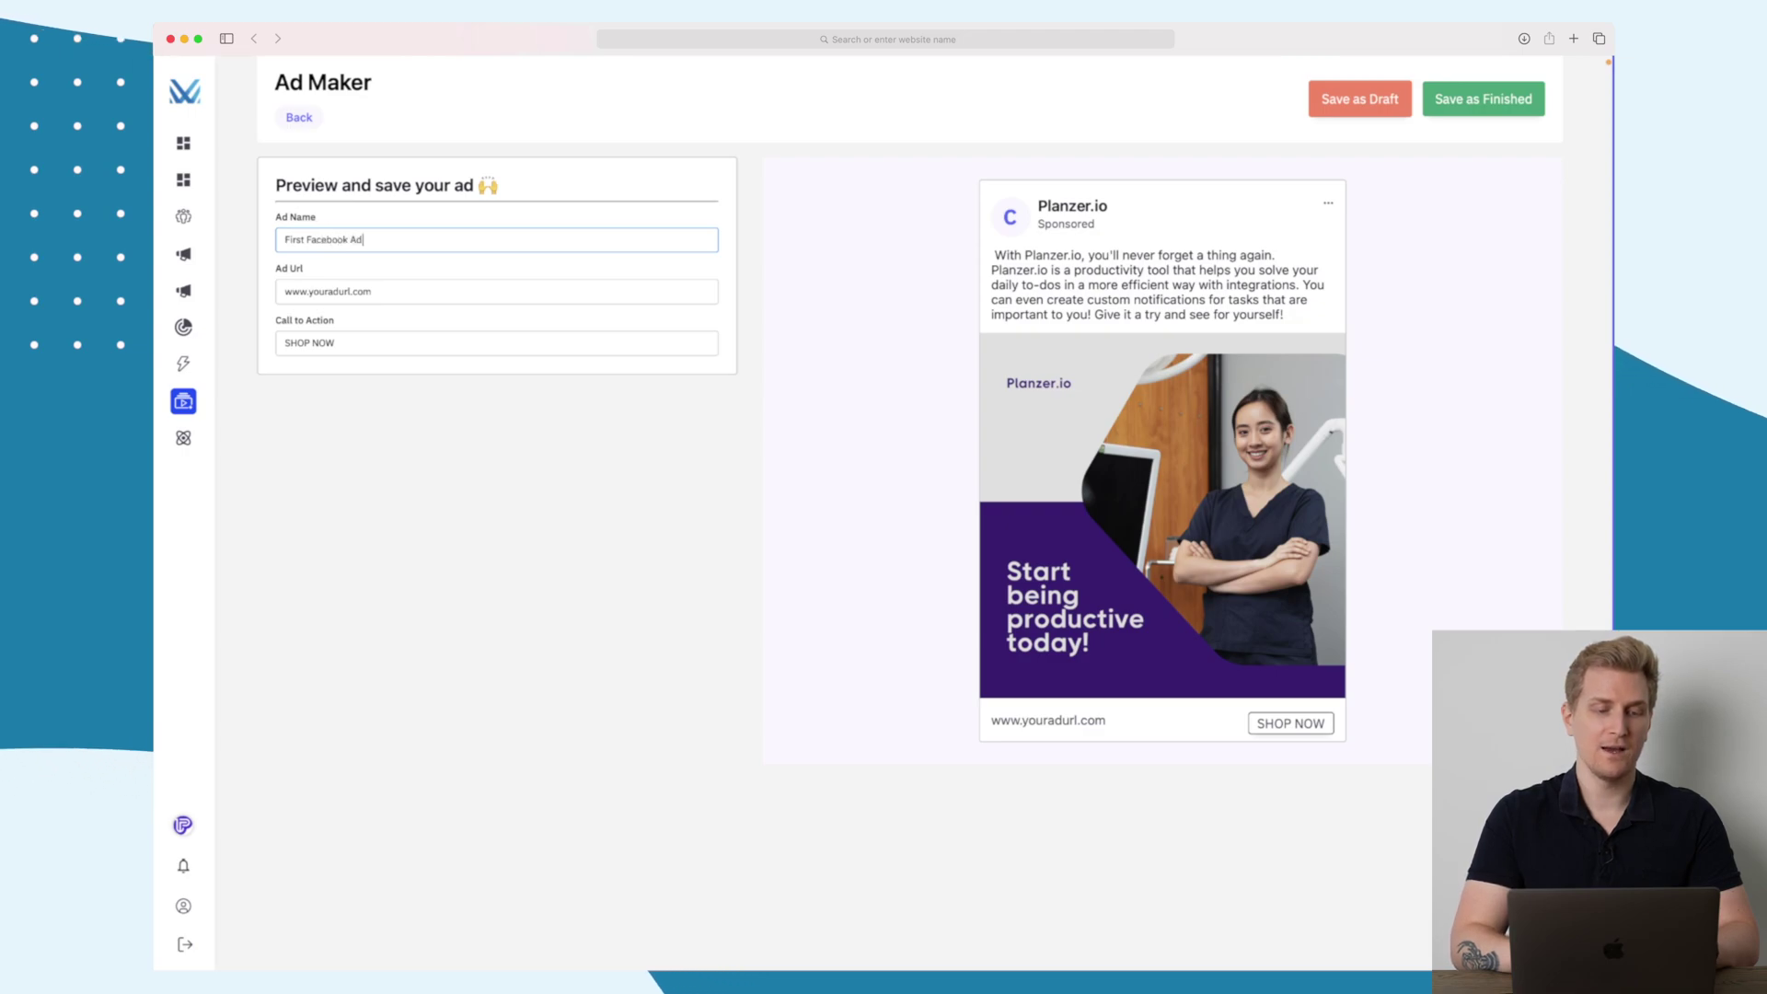
{"action": "key", "text": "Tab"}
{"action": "type", "text": "w"}
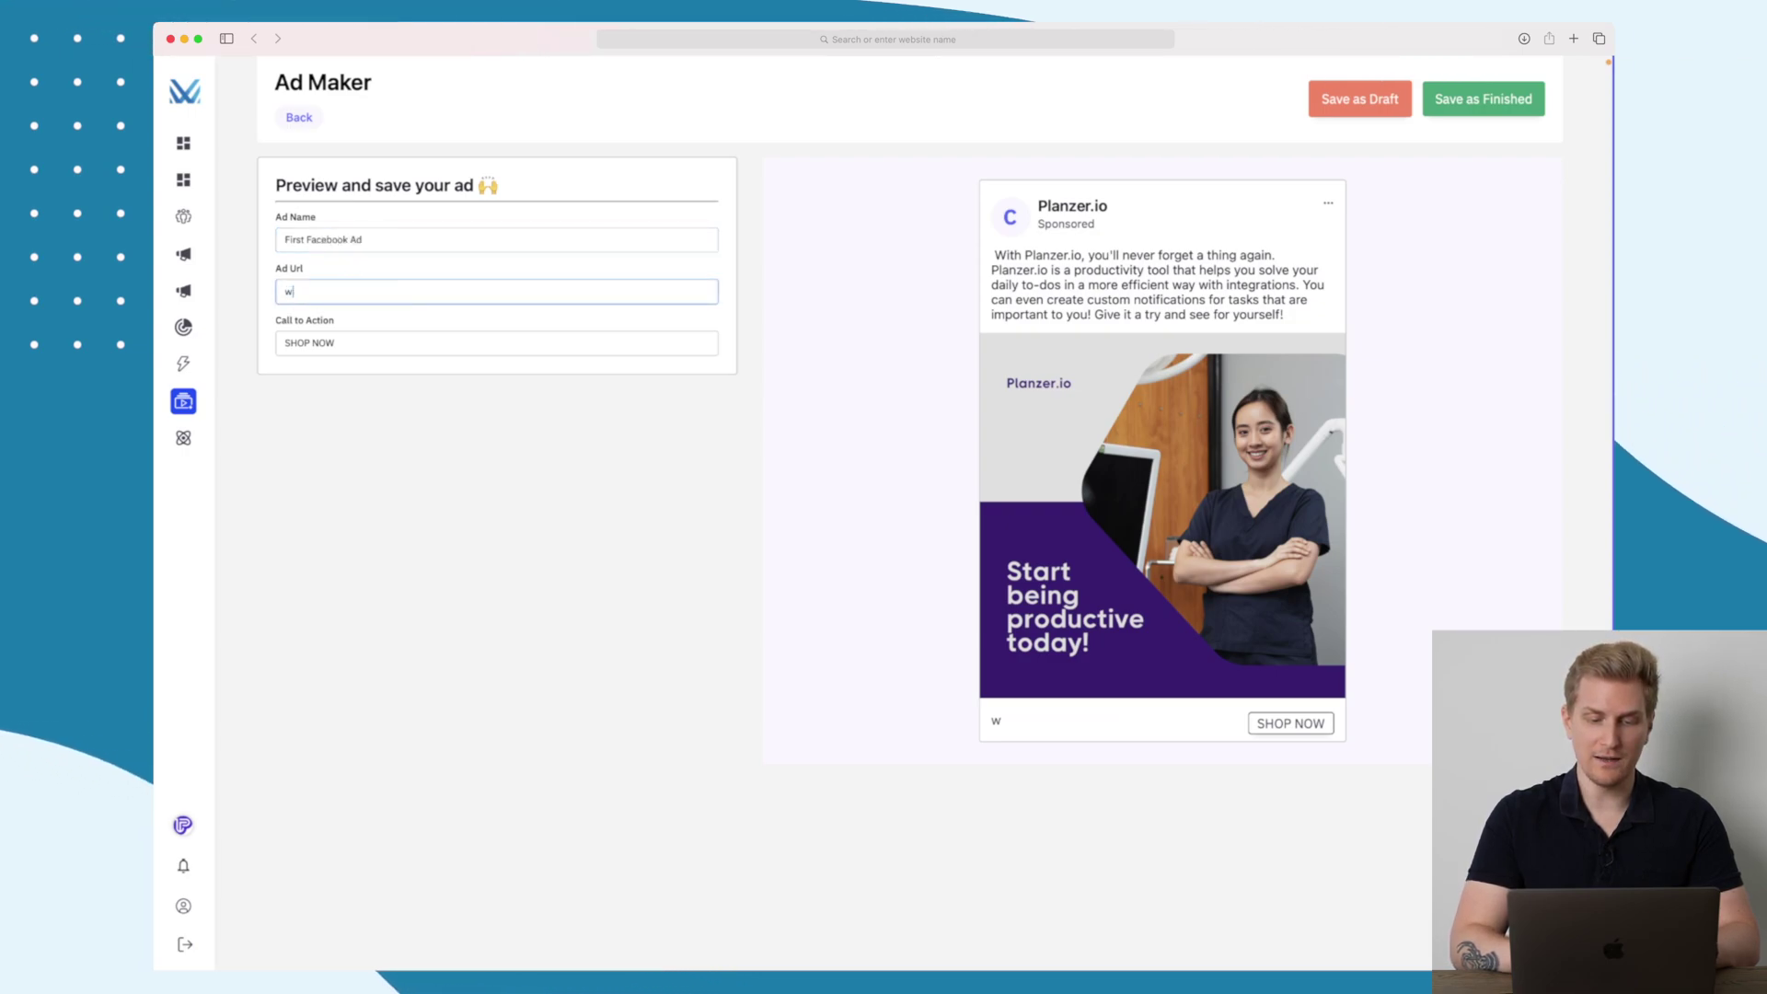
{"action": "type", "text": "ww.planzer.io"}
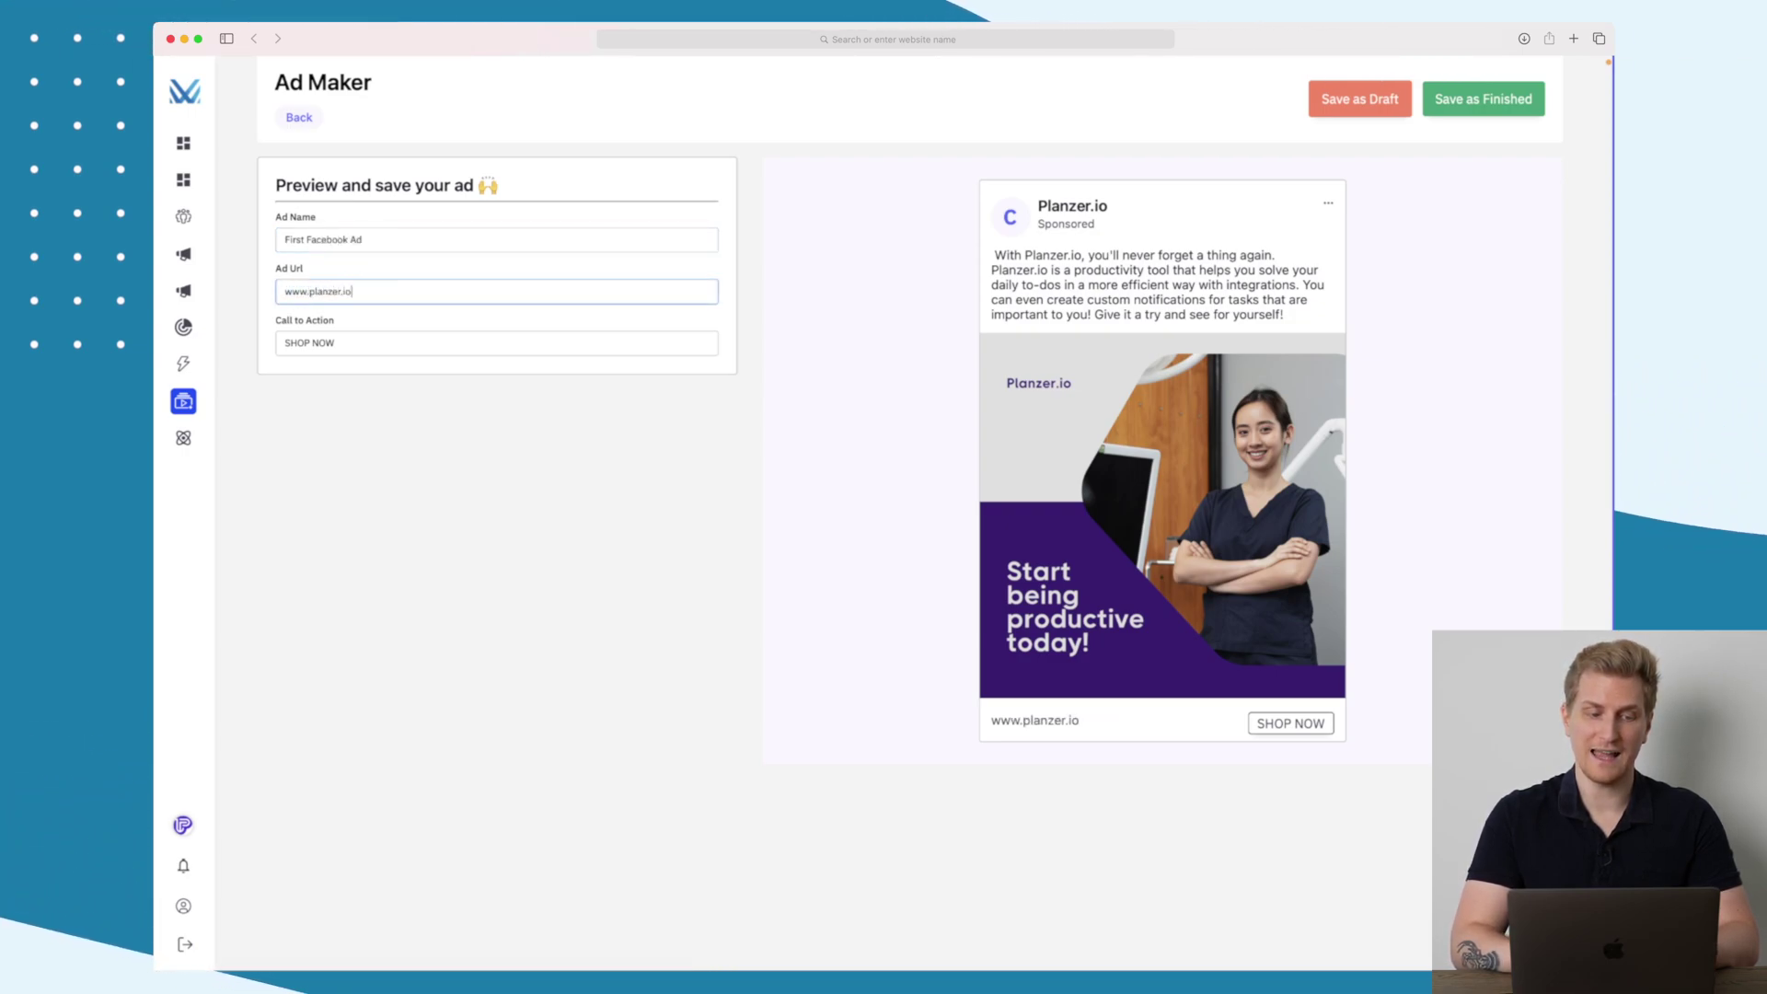
{"action": "key", "text": "Tab"}
{"action": "type", "text": "S"}
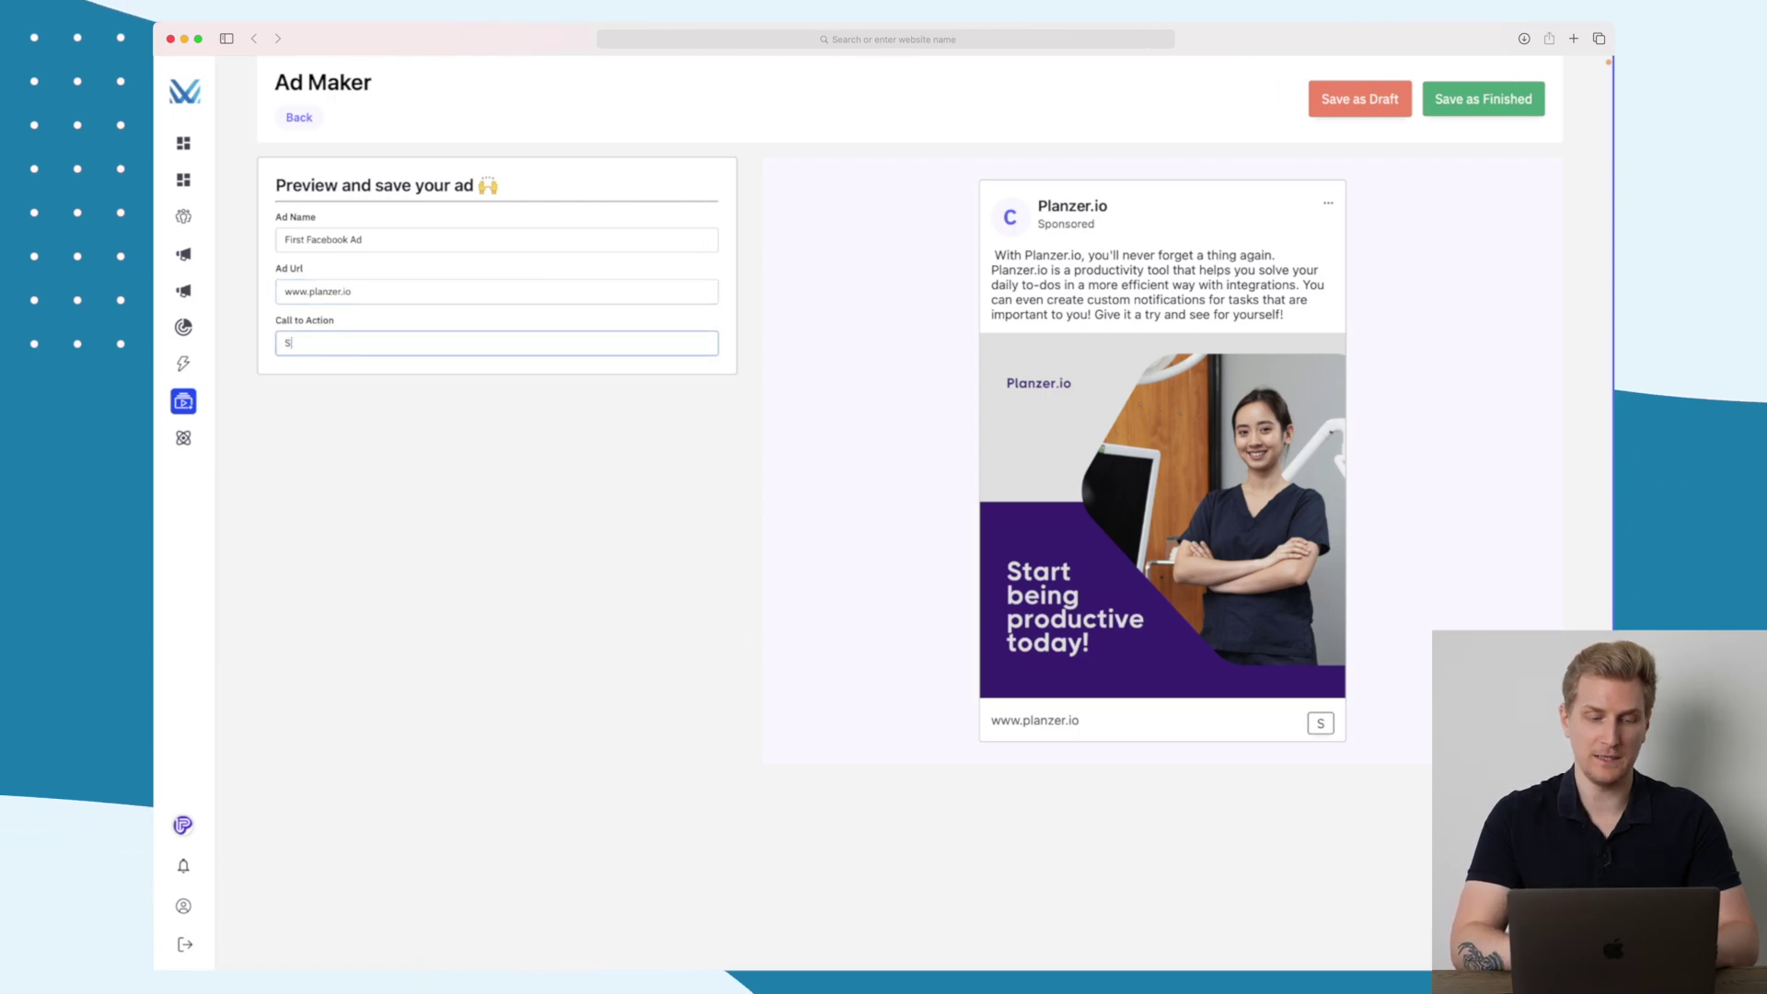
{"action": "type", "text": "IGN UP"}
{"action": "left_click", "coordinate": [659, 485]}
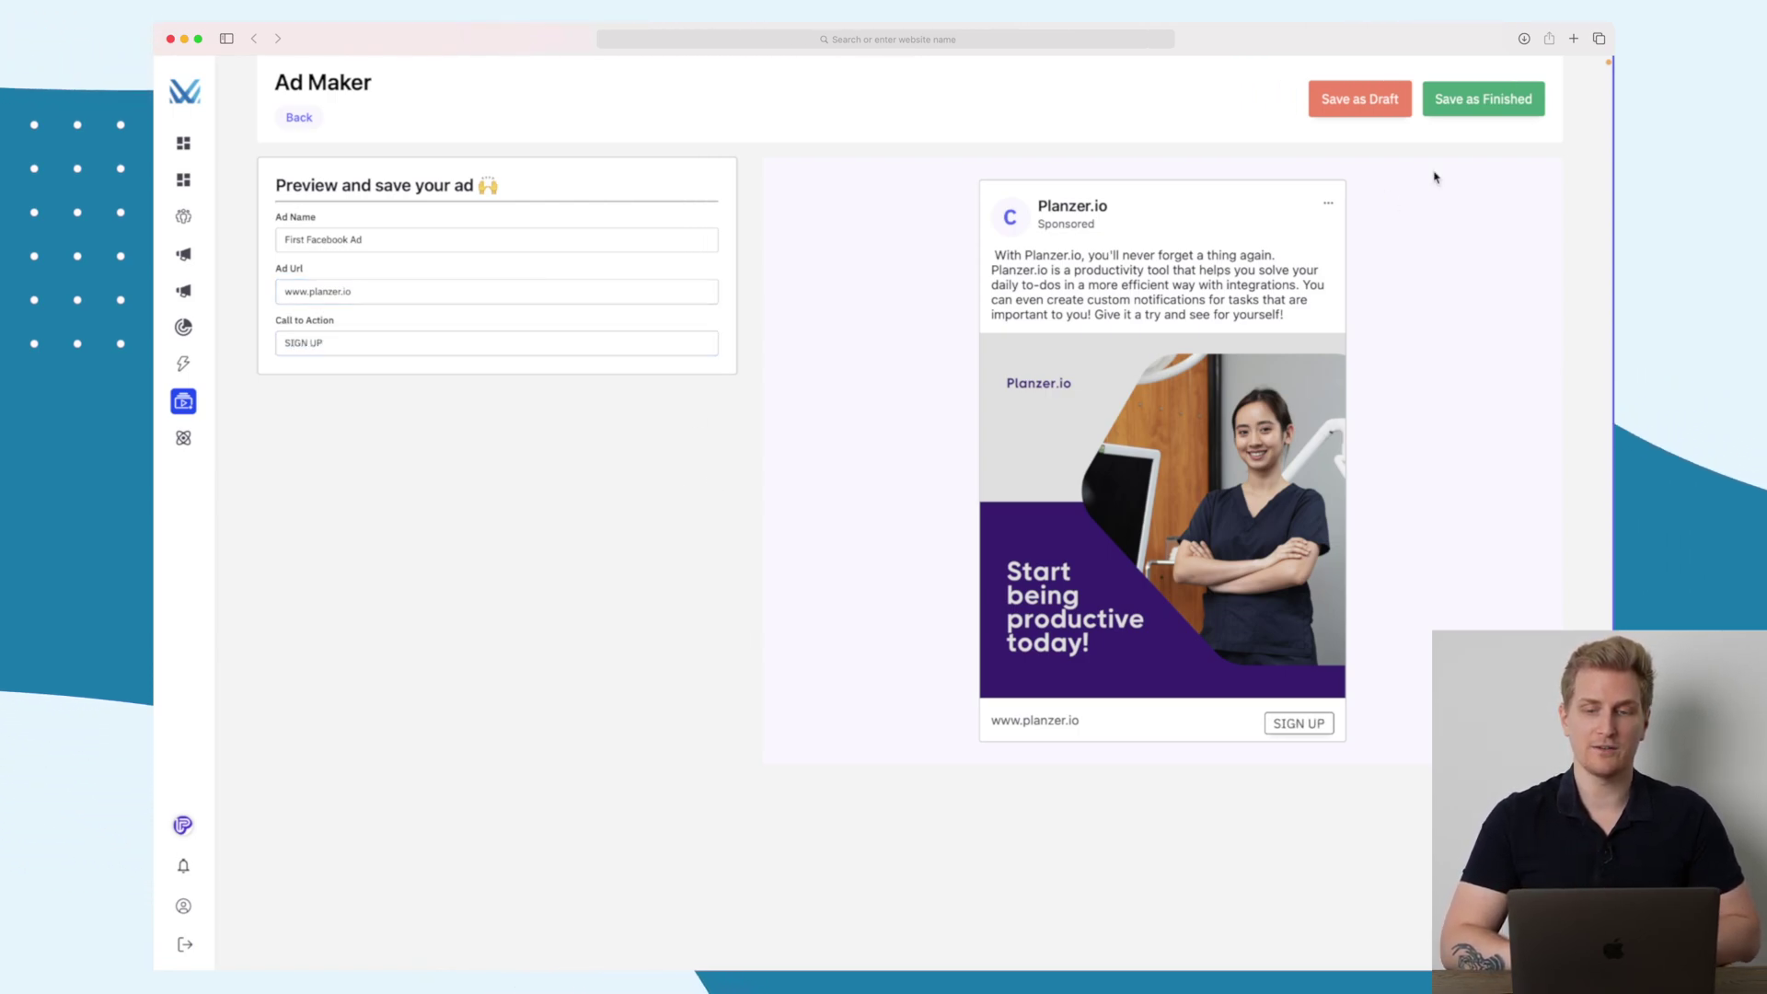
{"action": "left_click", "coordinate": [1505, 110]}
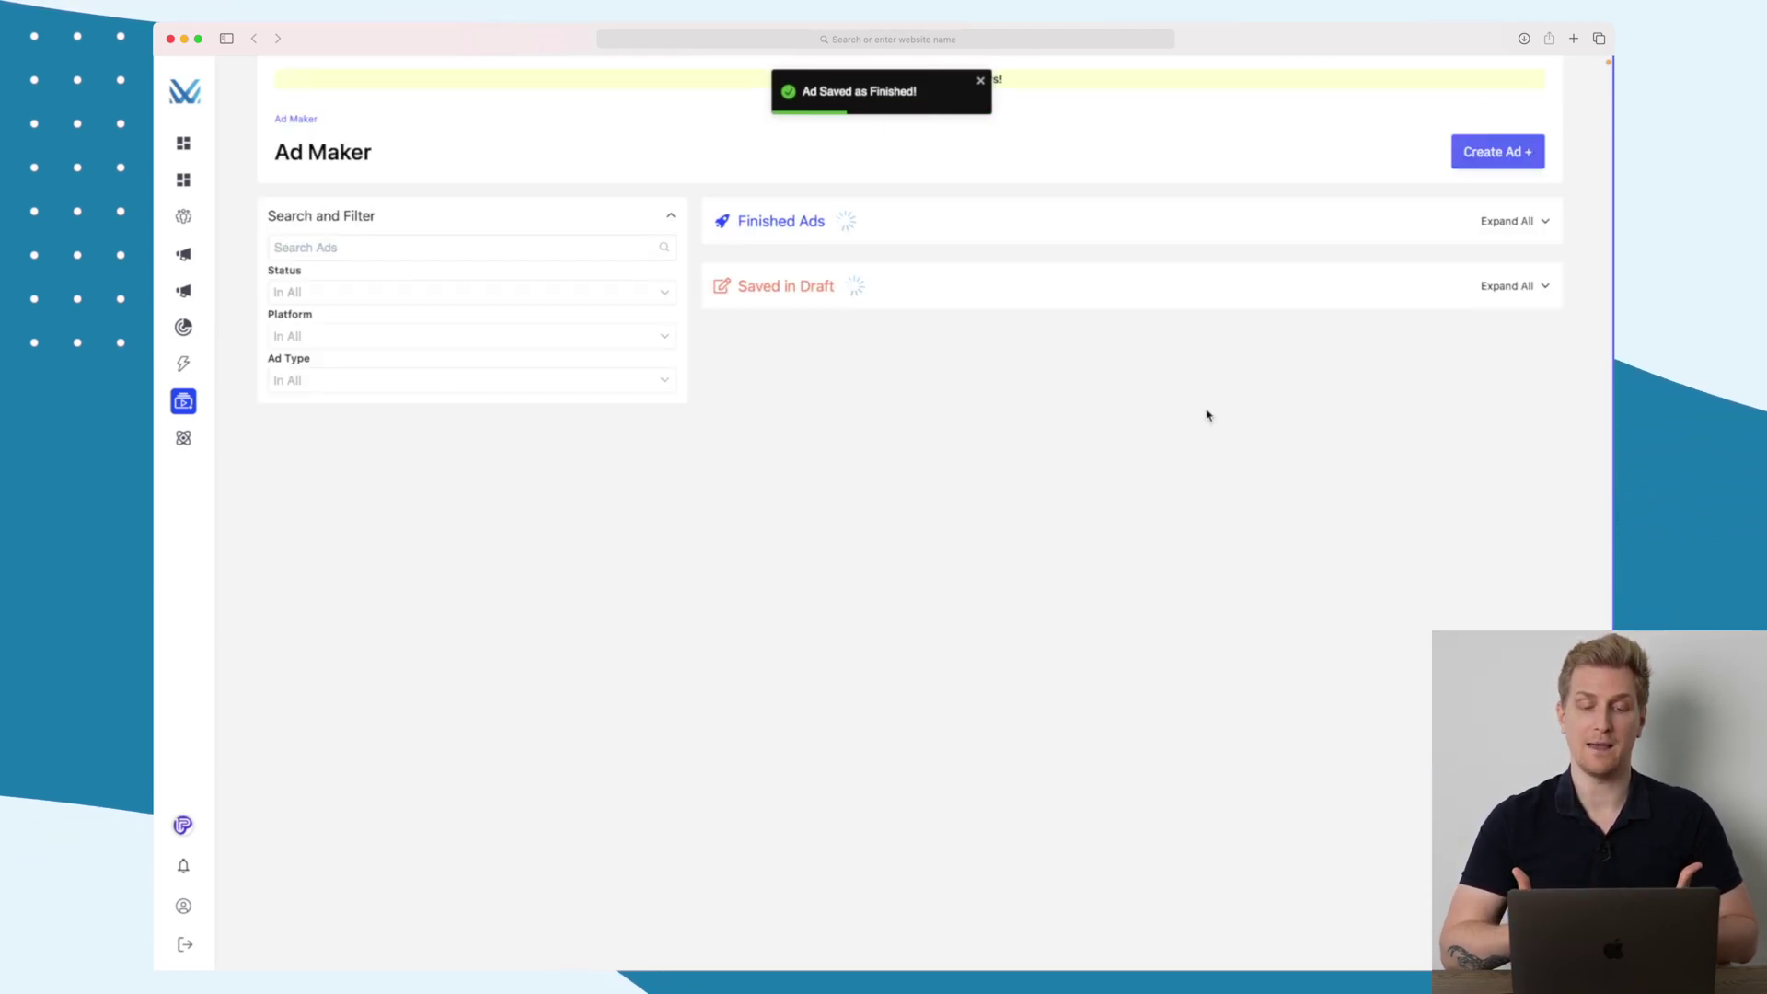
Create the campaign 'YouTube video' running July 21–31, 2022, and proceed to its category step.
{"action": "mouse_move", "coordinate": [212, 276]}
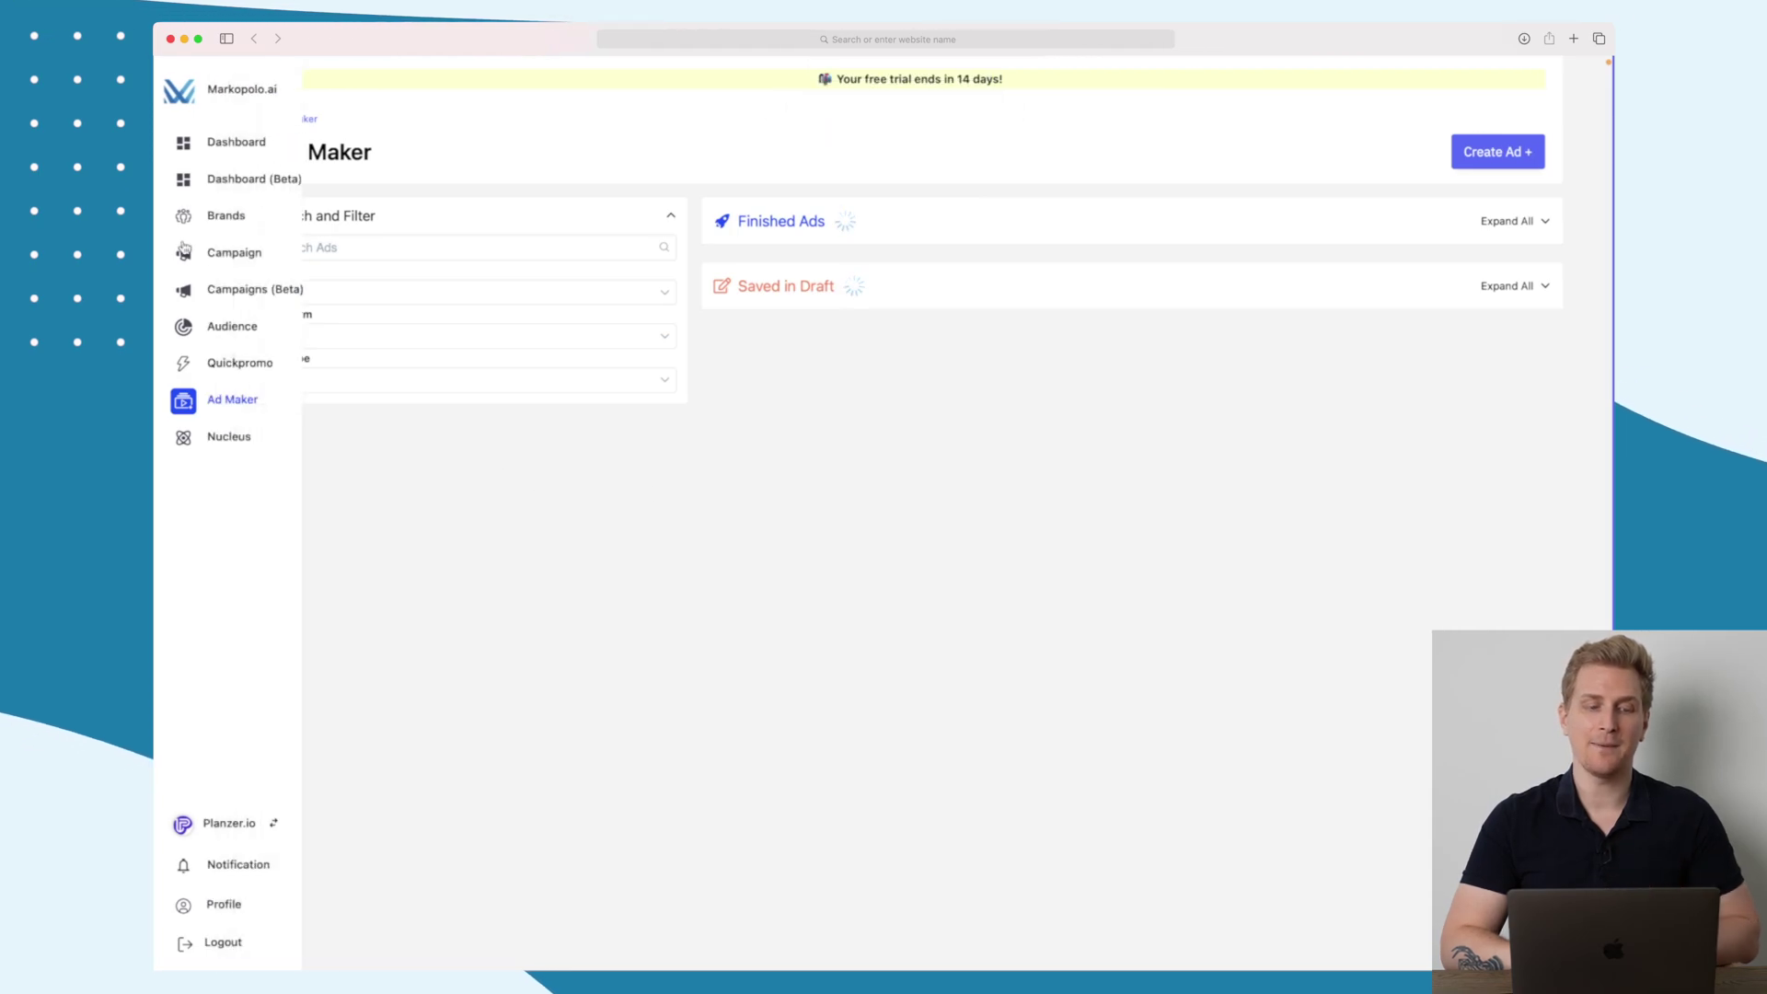
{"action": "left_click", "coordinate": [235, 262]}
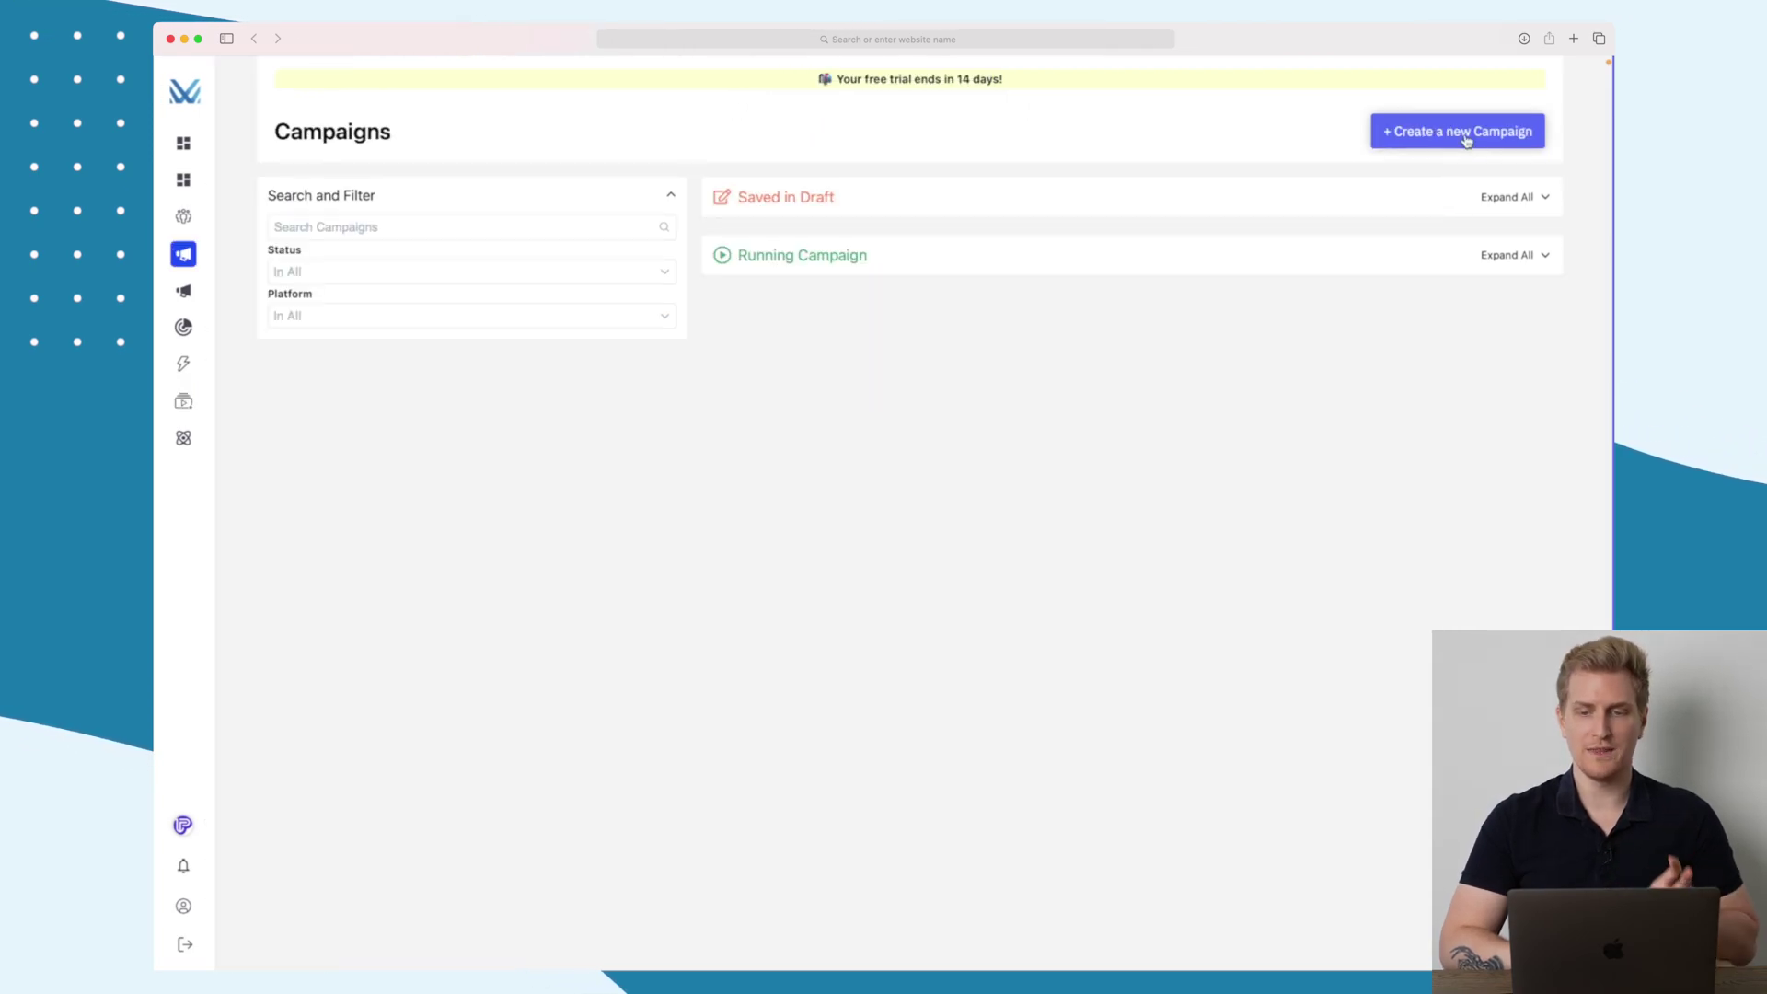
{"action": "left_click", "coordinate": [1466, 136]}
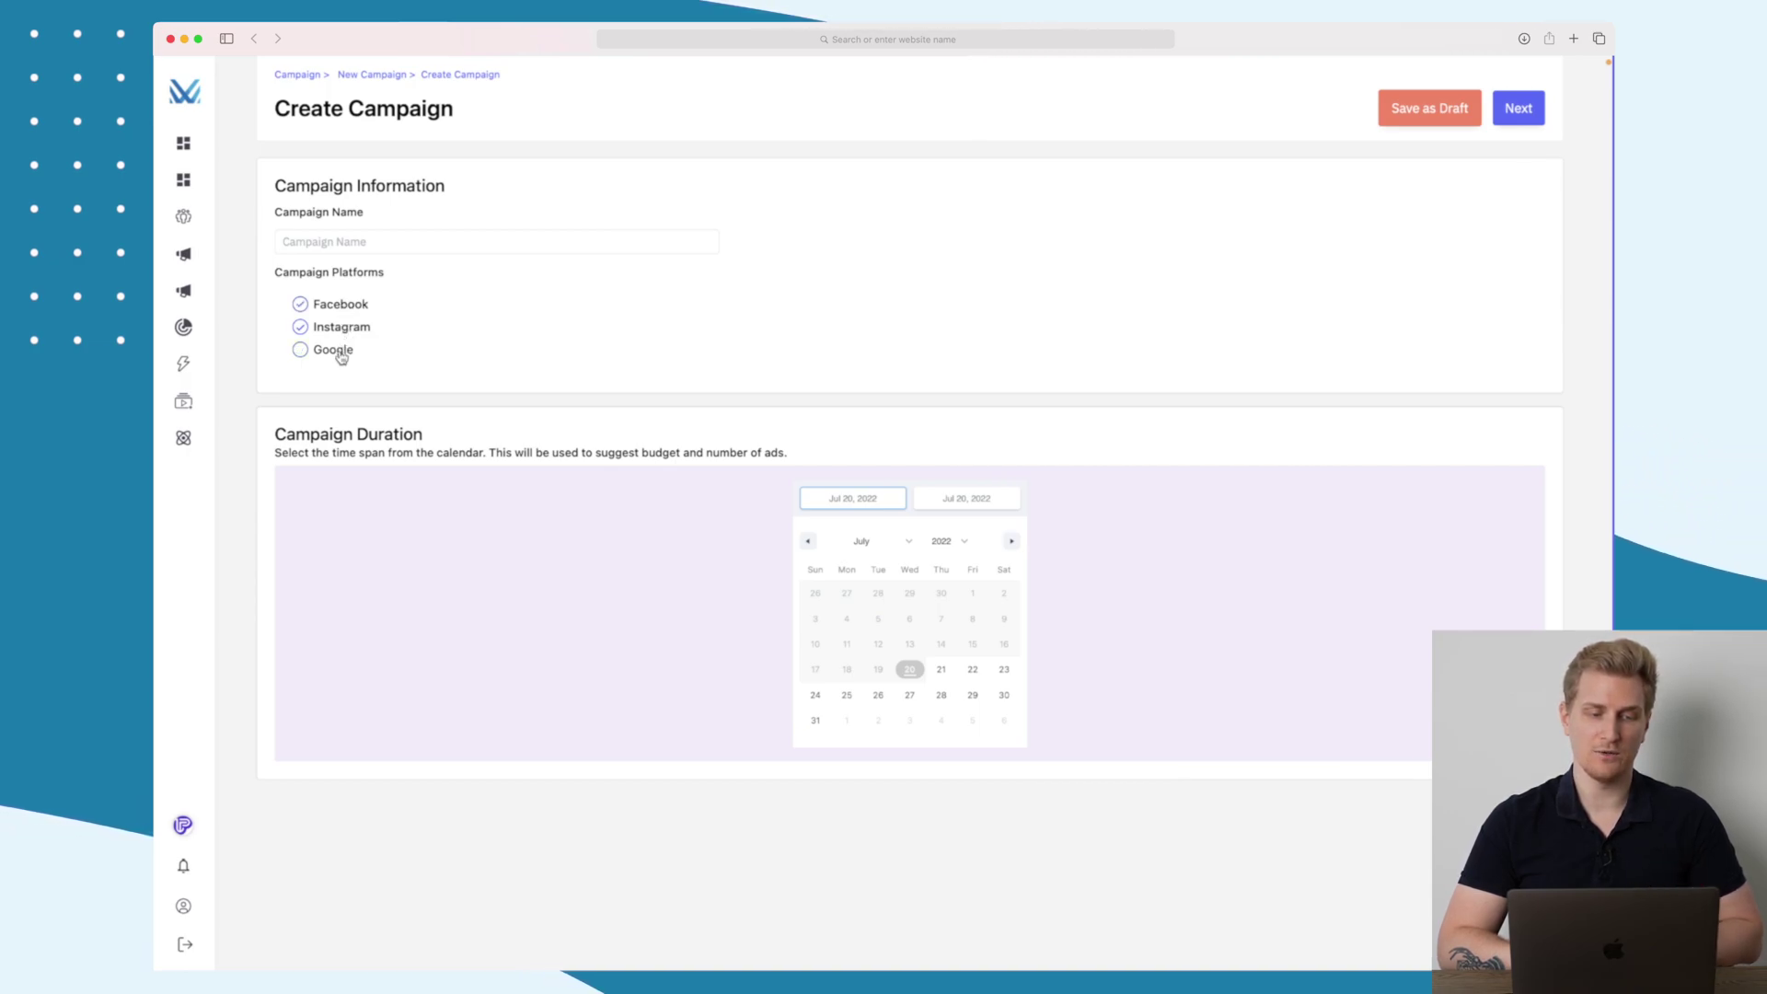
{"action": "left_click", "coordinate": [402, 237]}
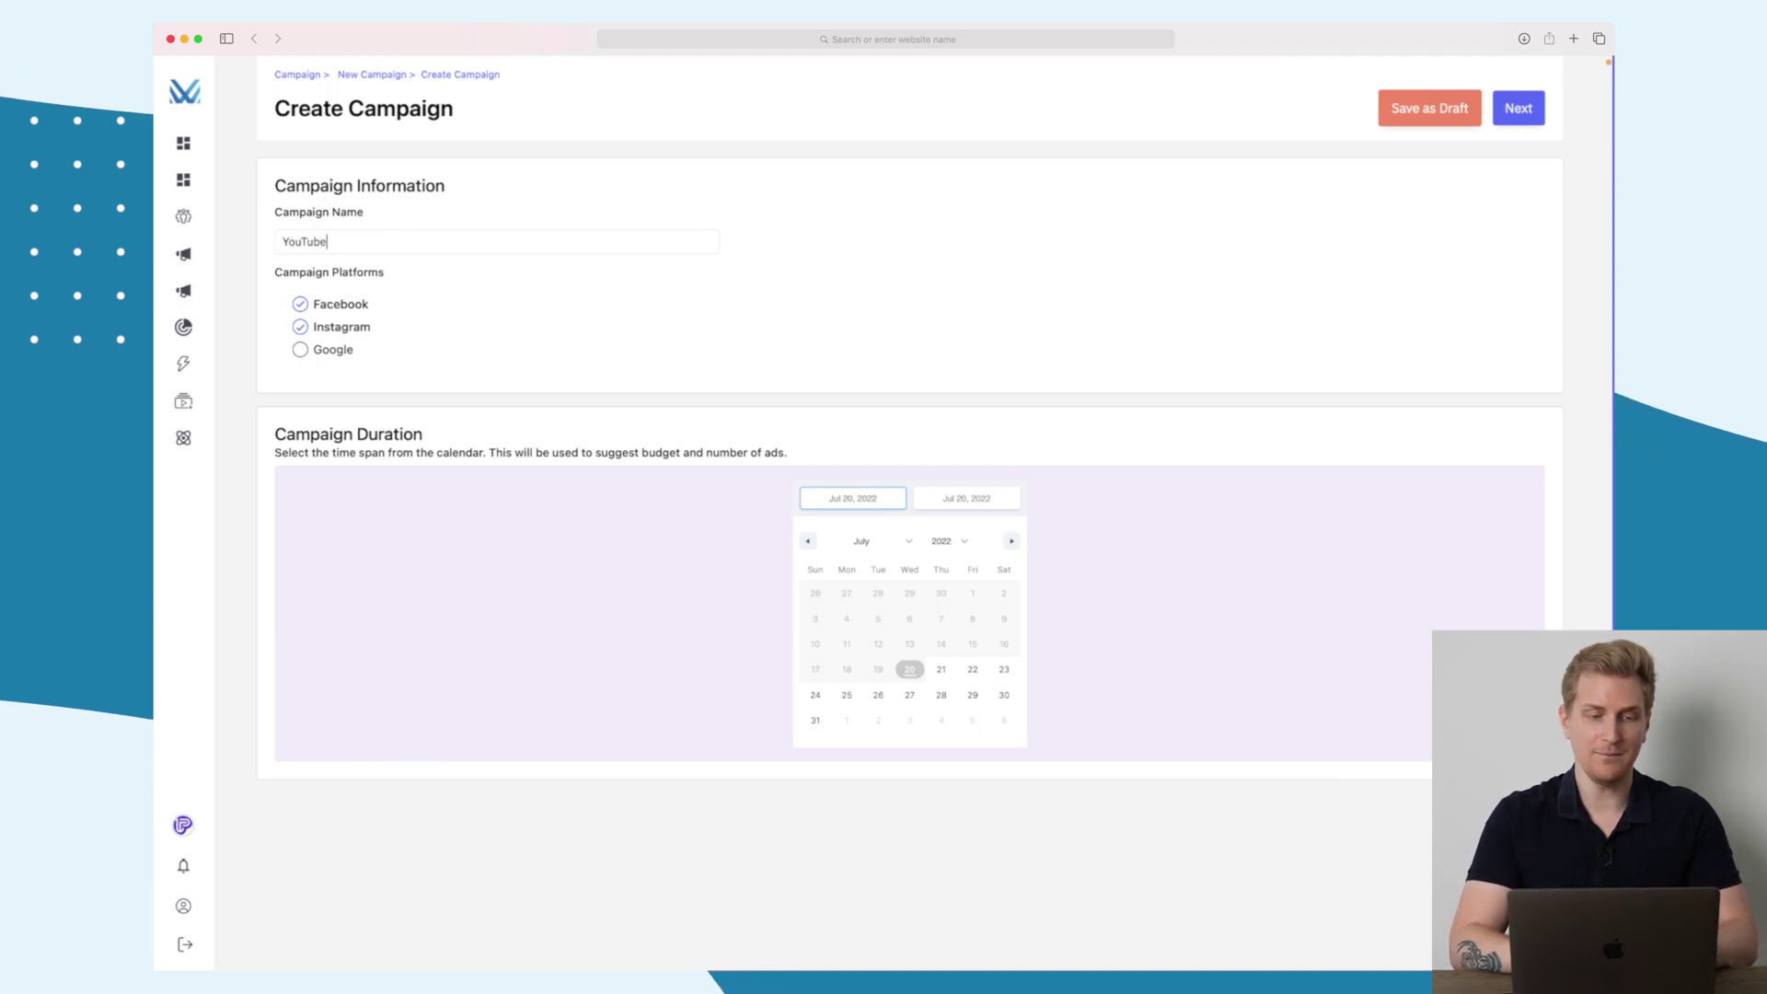
{"action": "type", "text": "YouTube video"}
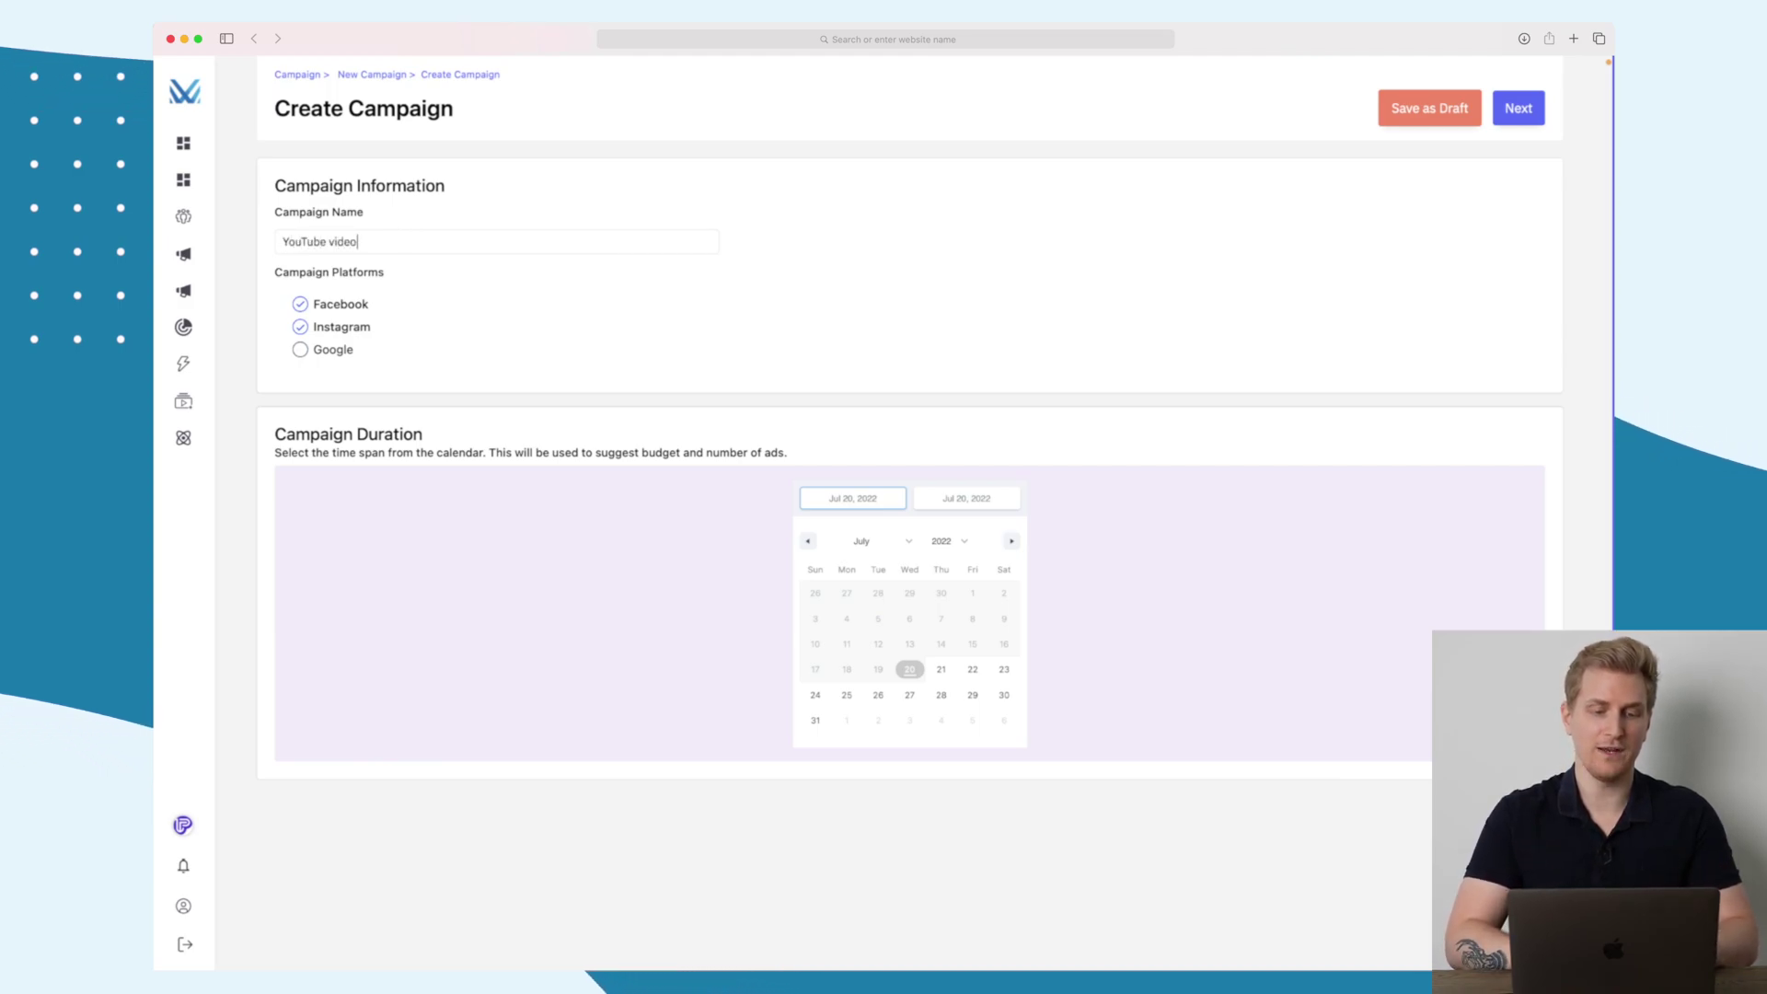
{"action": "left_click", "coordinate": [941, 669]}
{"action": "left_click", "coordinate": [815, 720]}
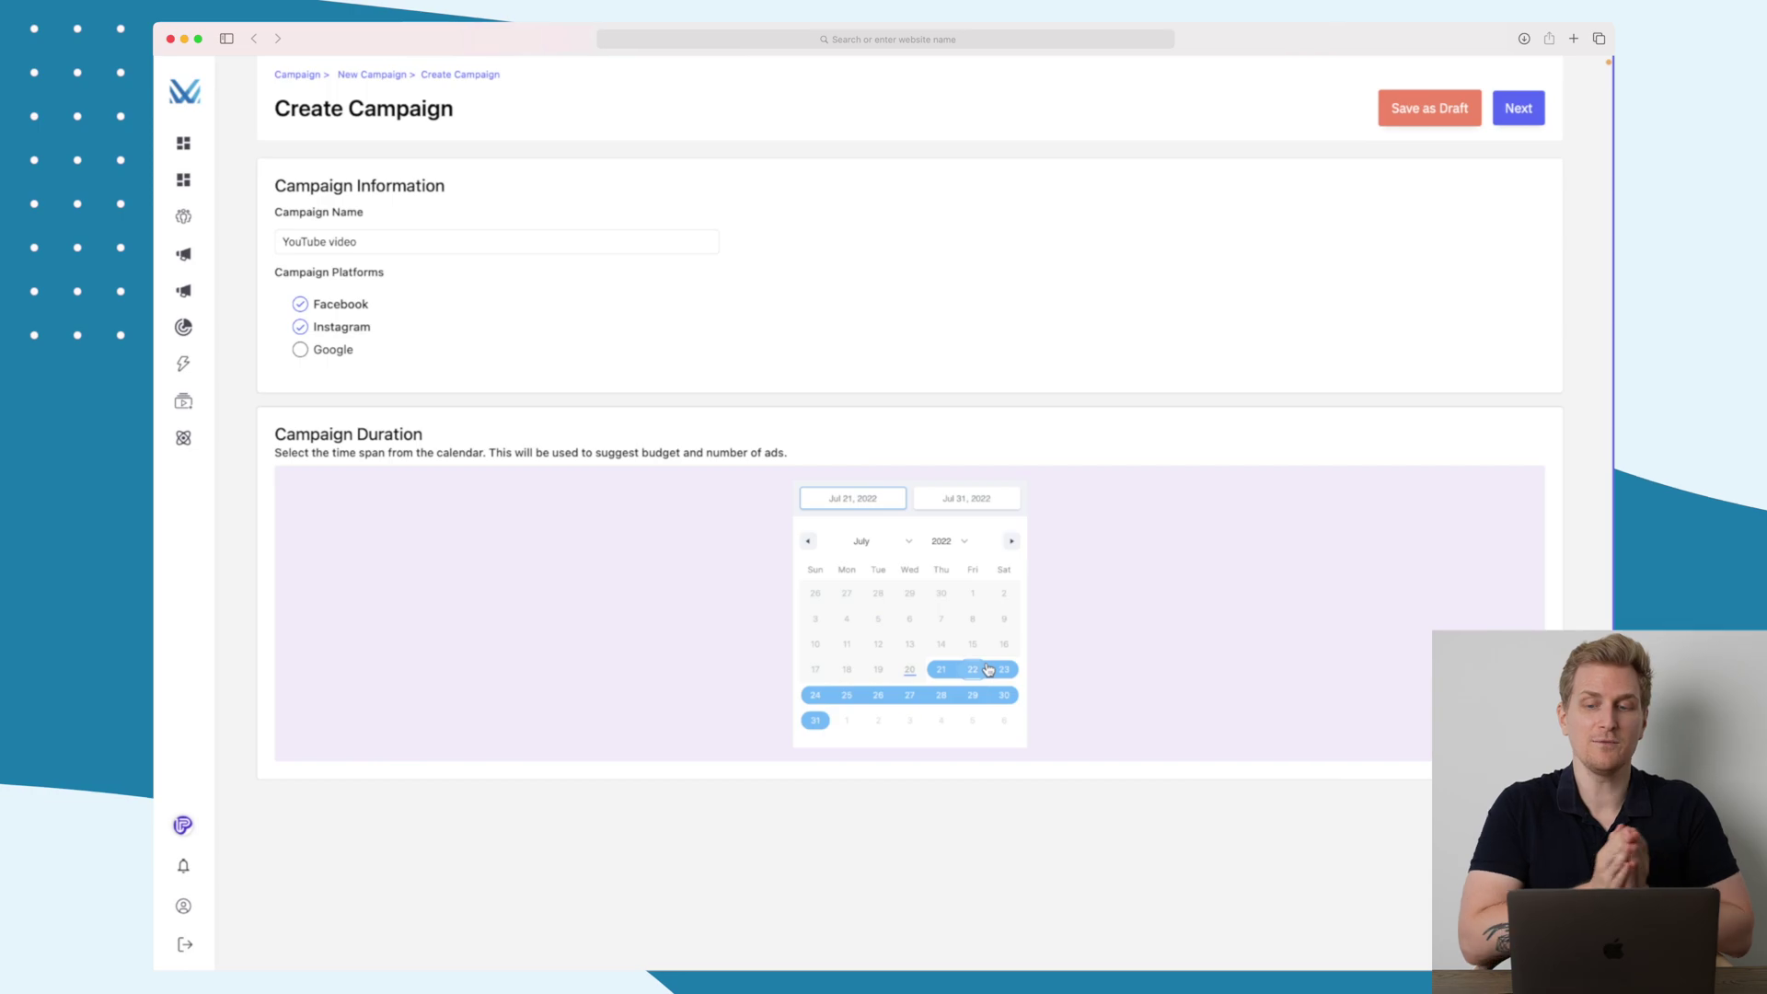
{"action": "left_click", "coordinate": [1518, 109]}
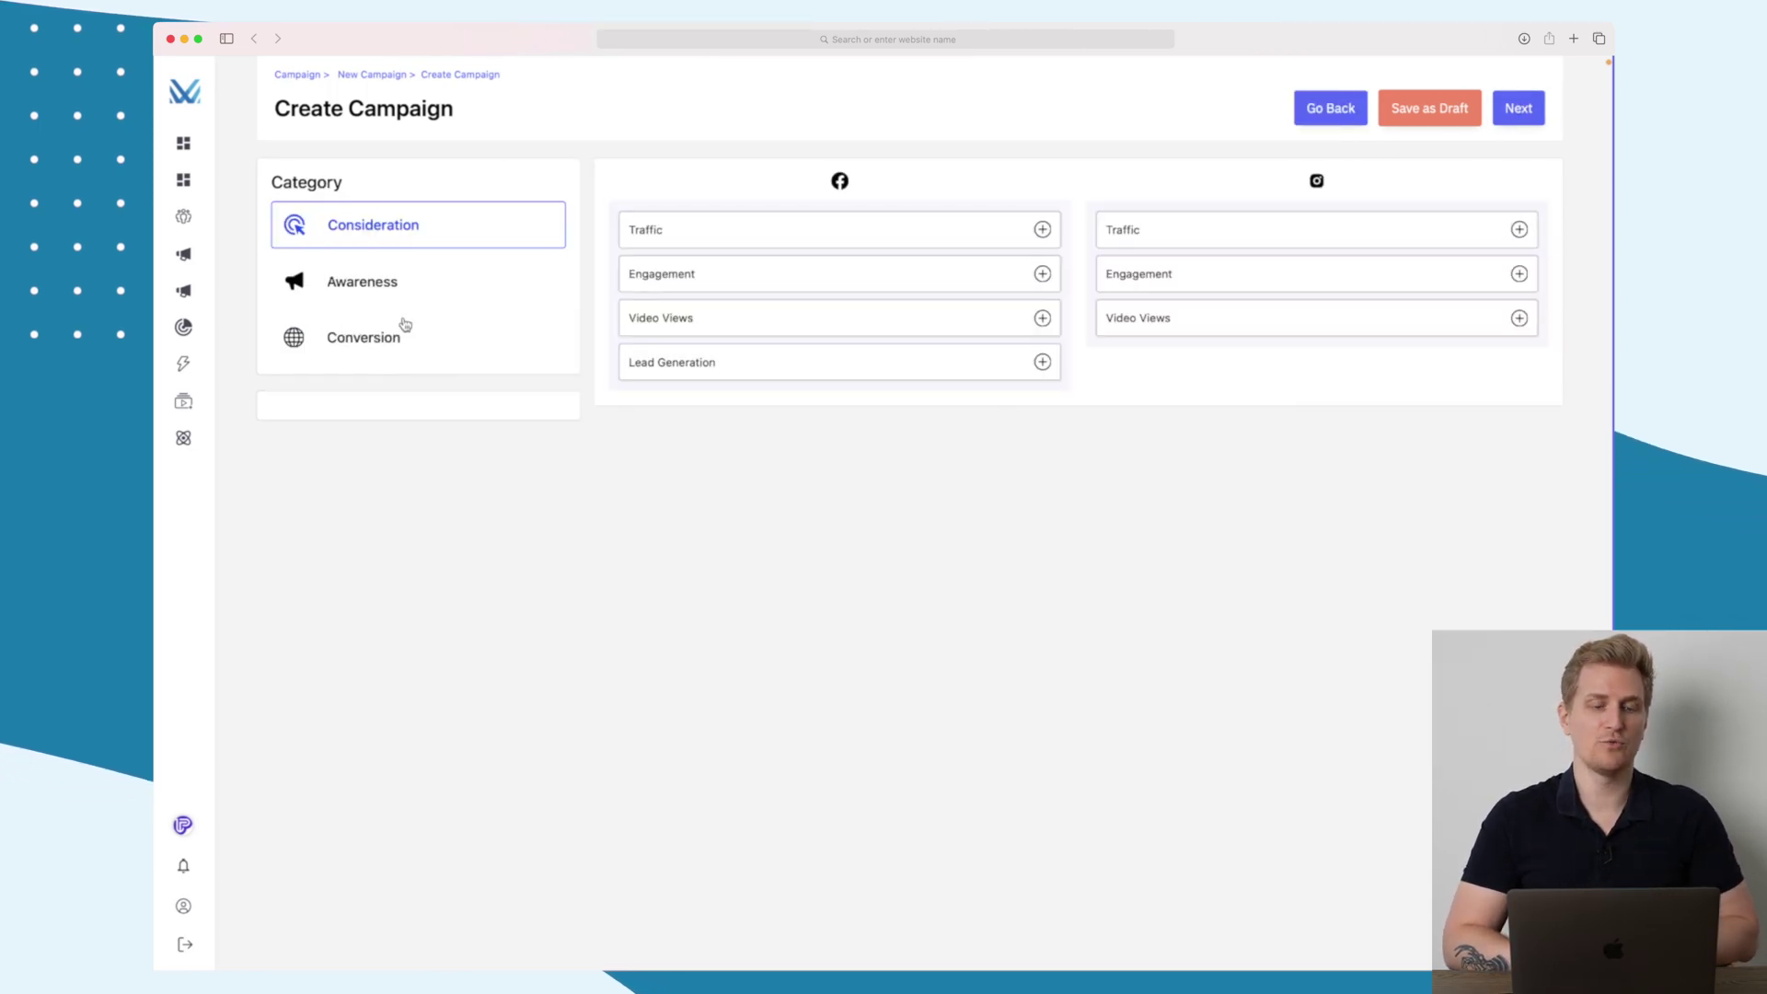
Add Conversions as both the Facebook and Instagram objective and continue to ad selection.
{"action": "left_click", "coordinate": [372, 353]}
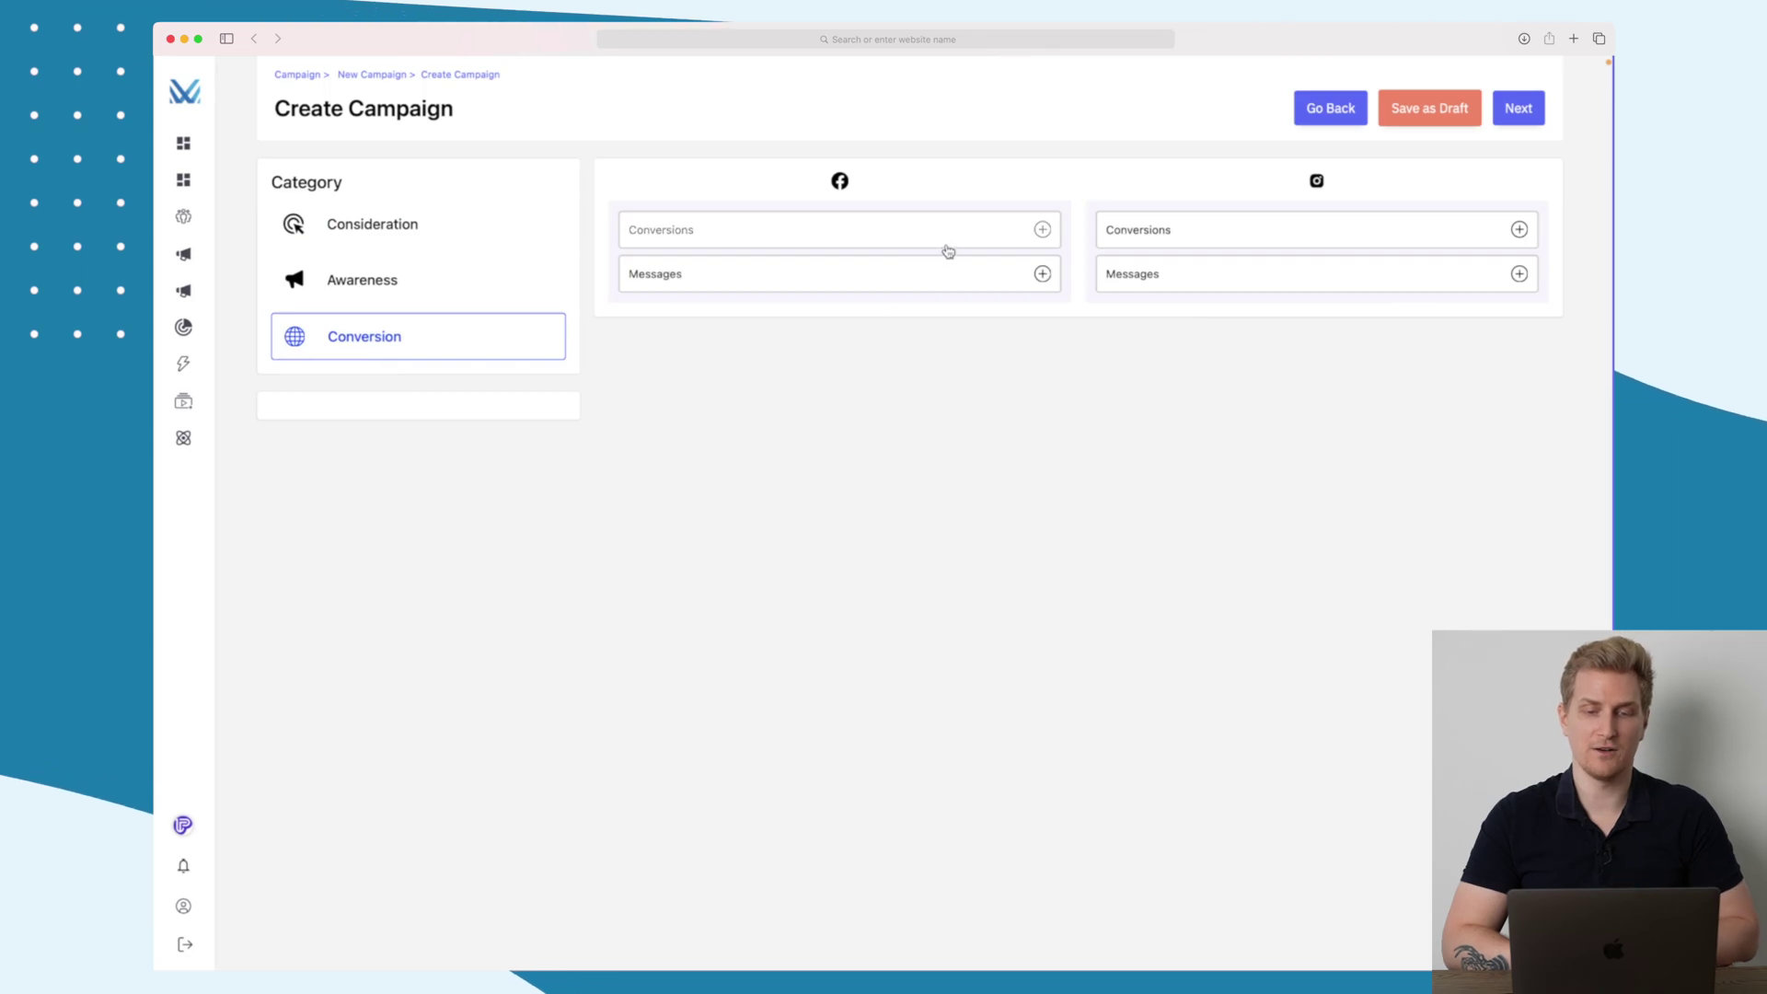
{"action": "left_click", "coordinate": [976, 231]}
{"action": "left_click", "coordinate": [1304, 229]}
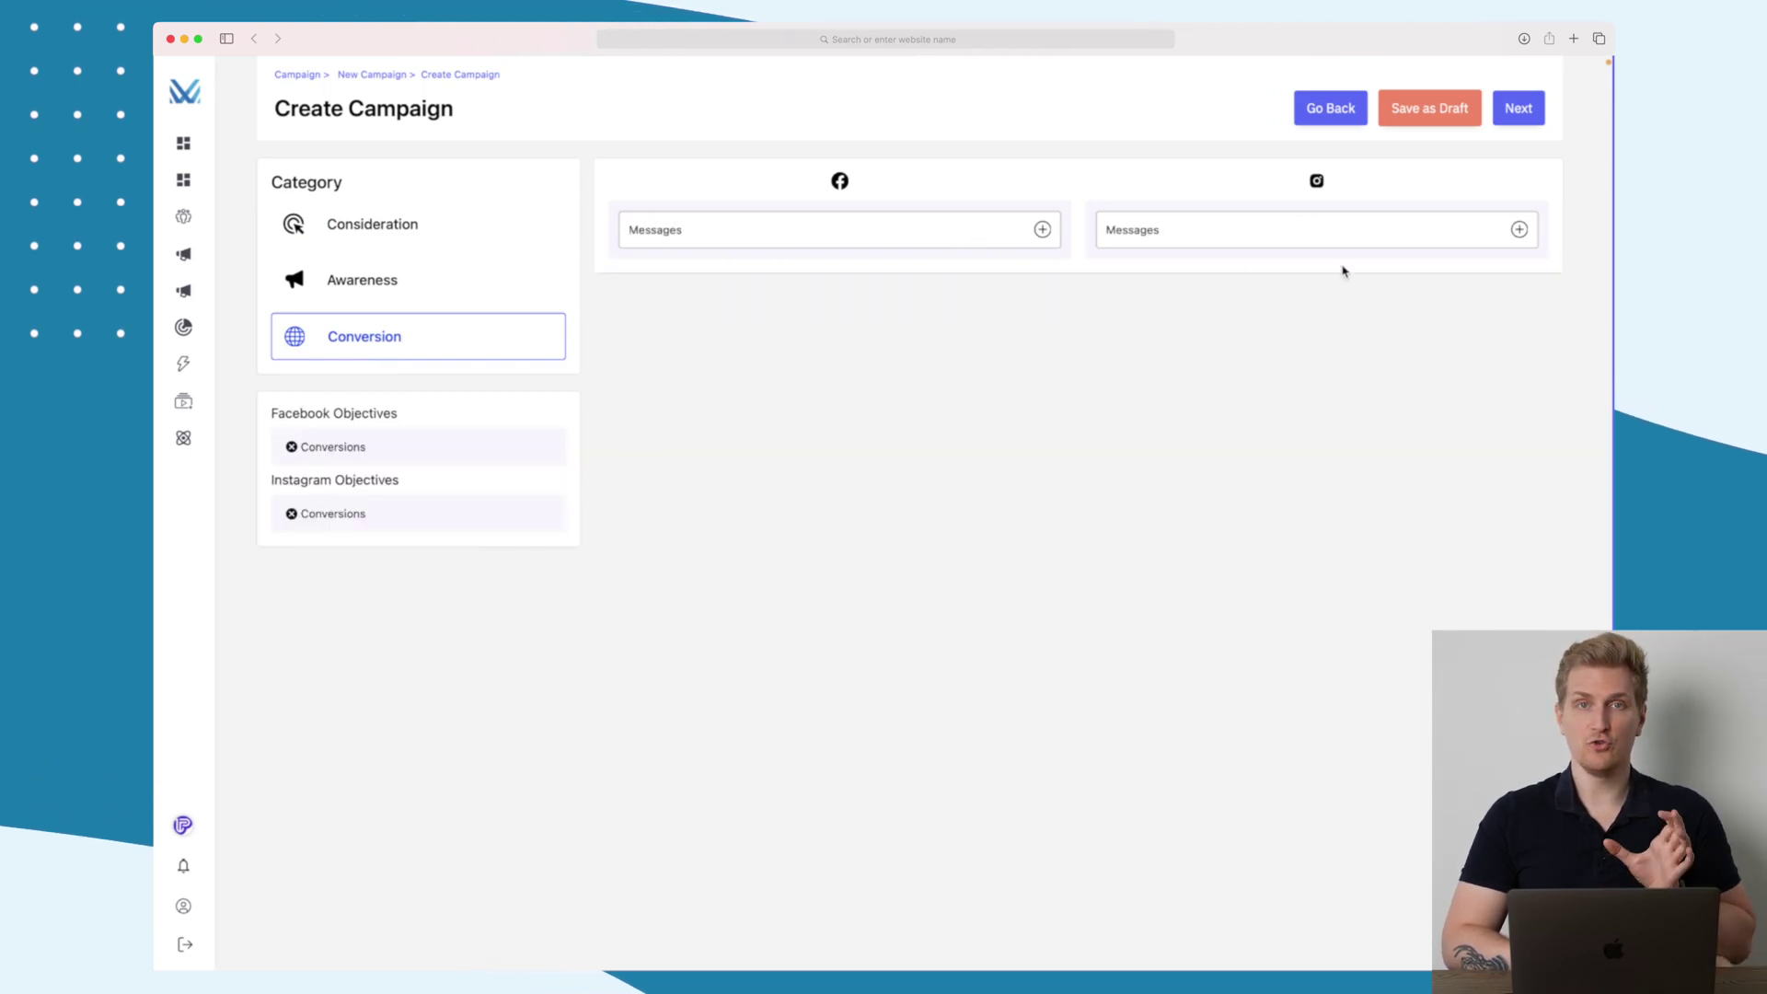
{"action": "left_click", "coordinate": [366, 235]}
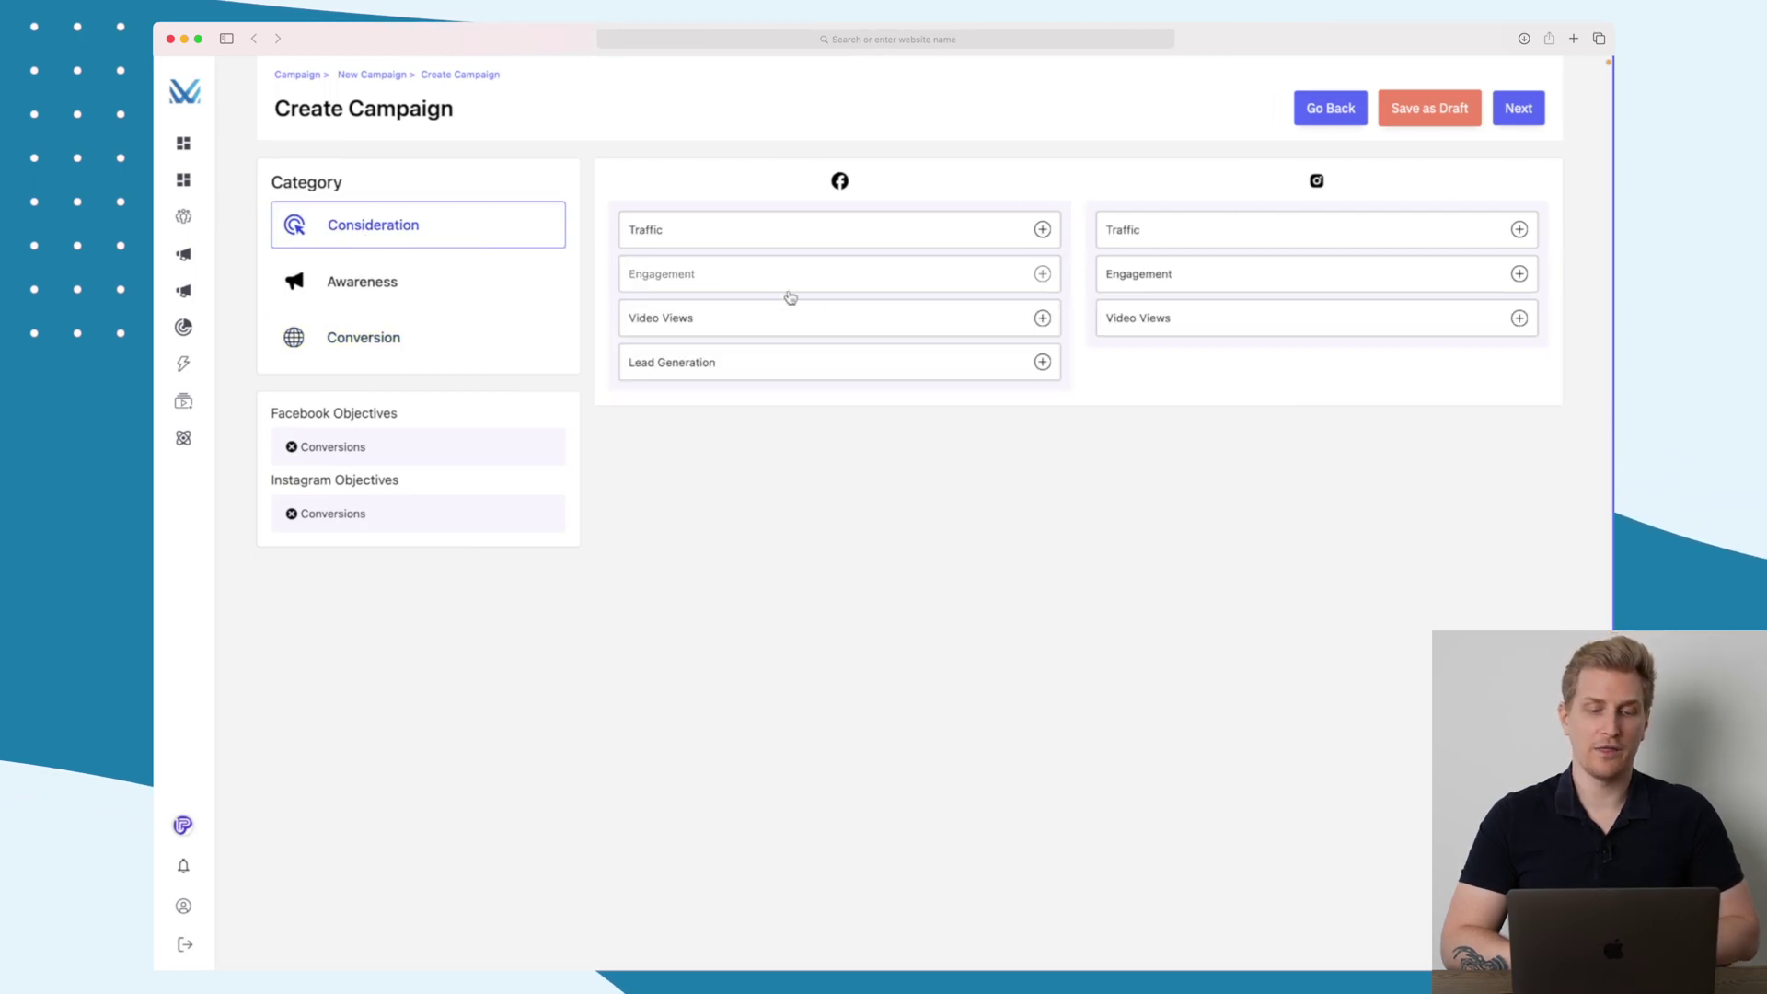
{"action": "left_click", "coordinate": [1520, 111]}
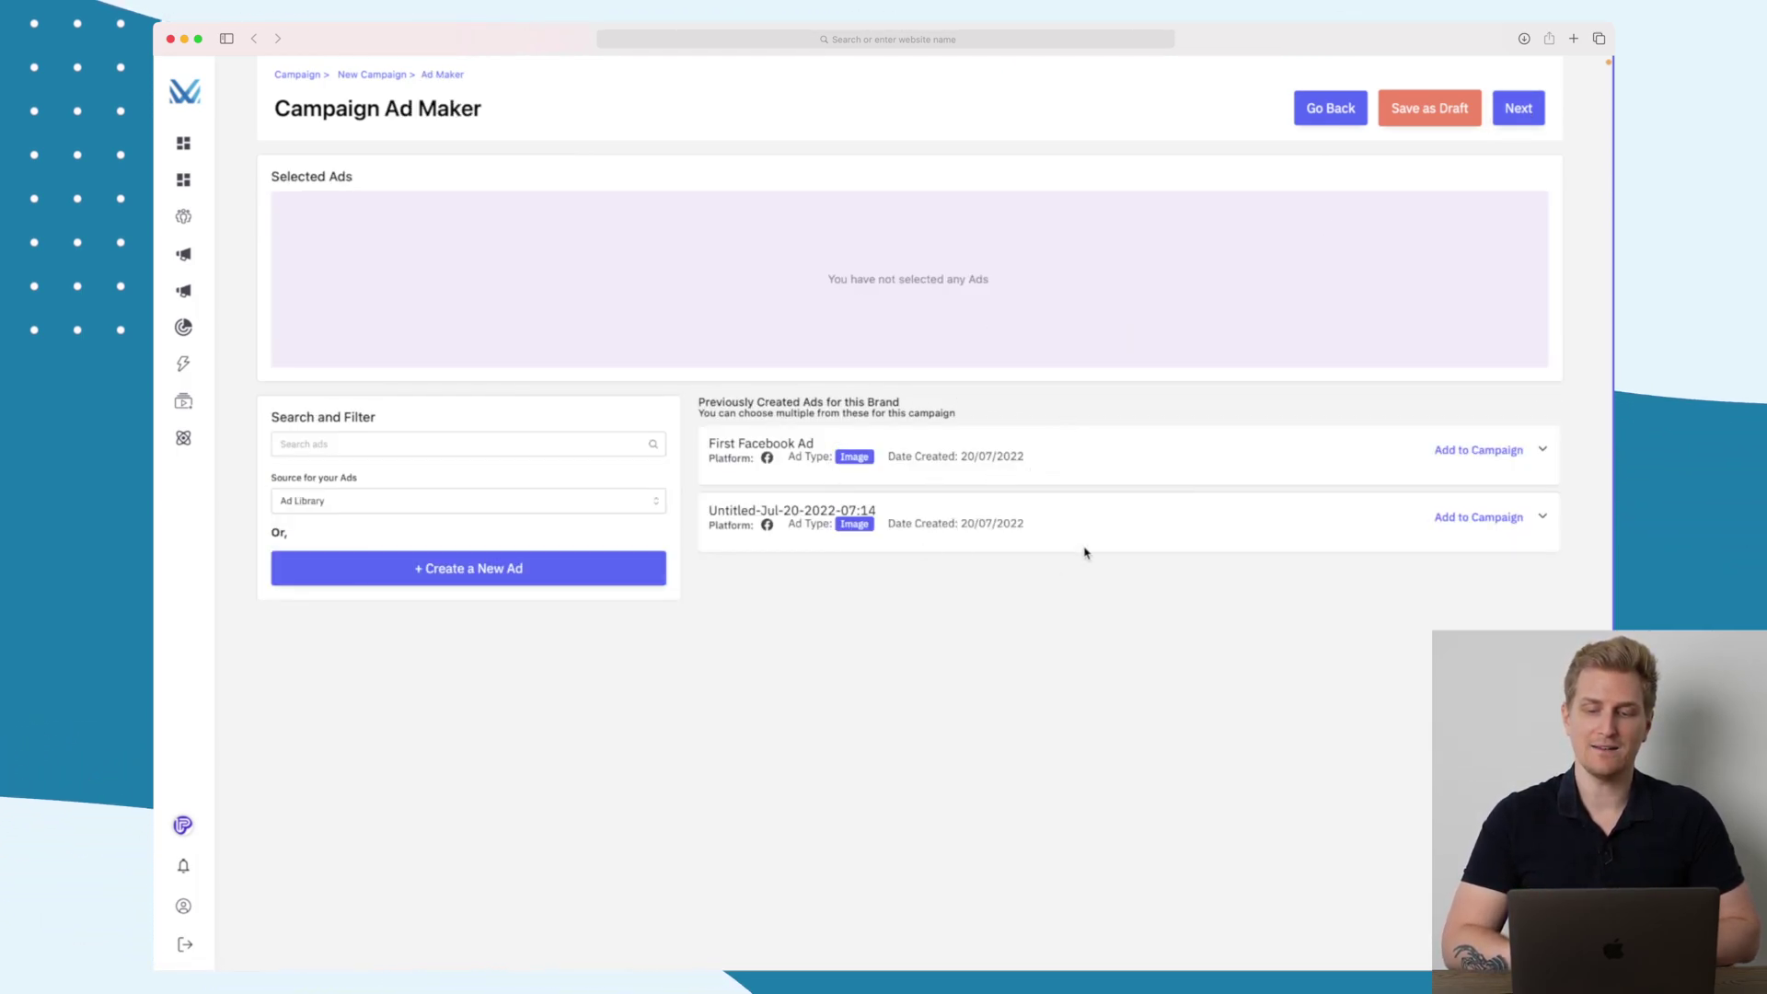
Add First Facebook Ad and the untitled ad to the campaign, then open the Campaign Planner.
{"action": "left_click", "coordinate": [1493, 451]}
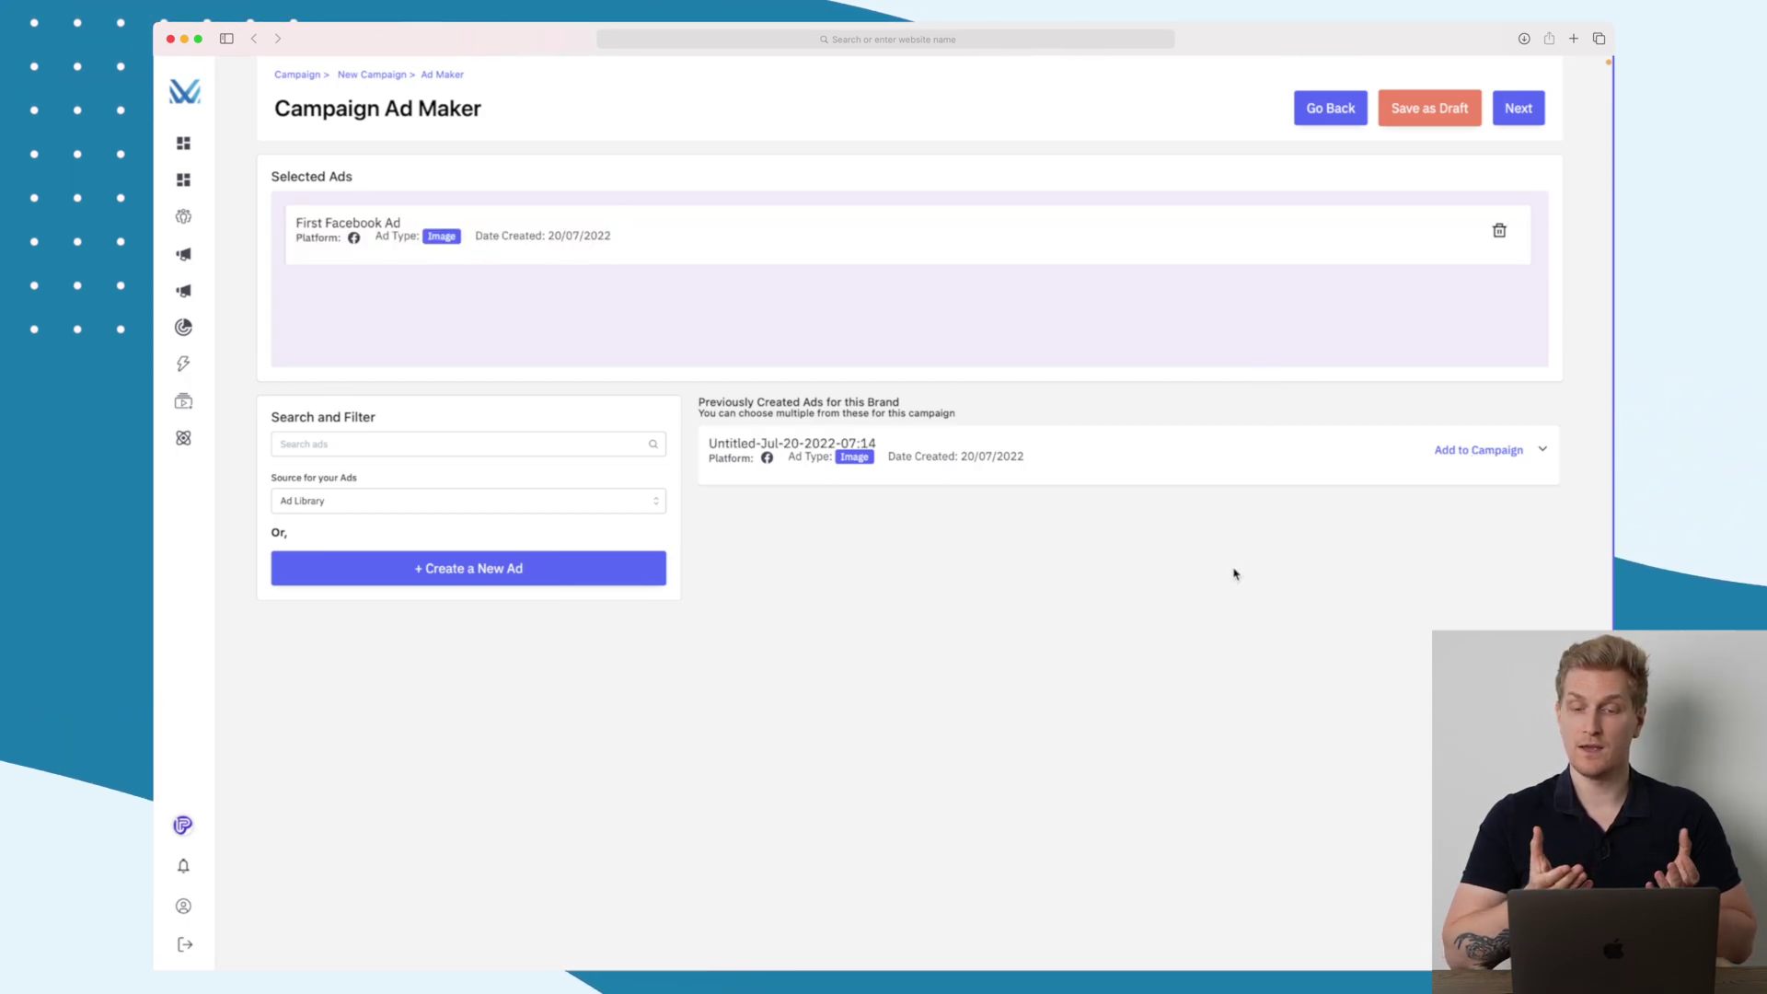
{"action": "left_click", "coordinate": [1476, 451]}
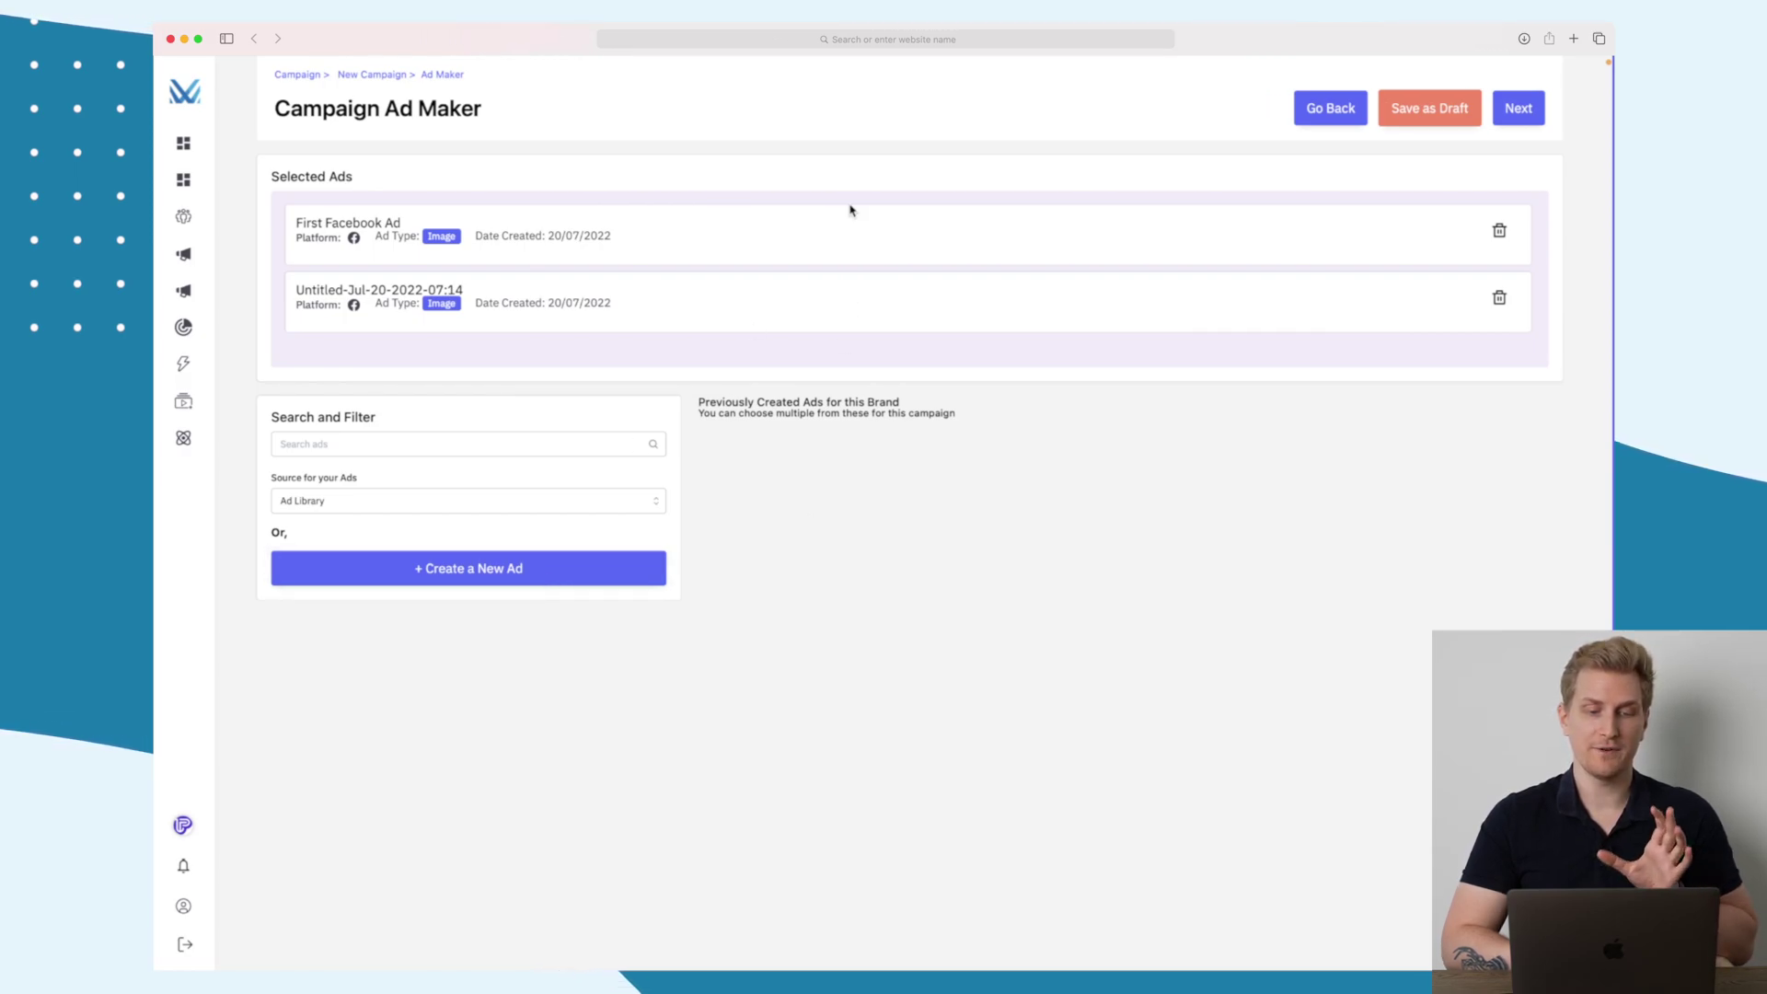
{"action": "left_click", "coordinate": [1516, 112]}
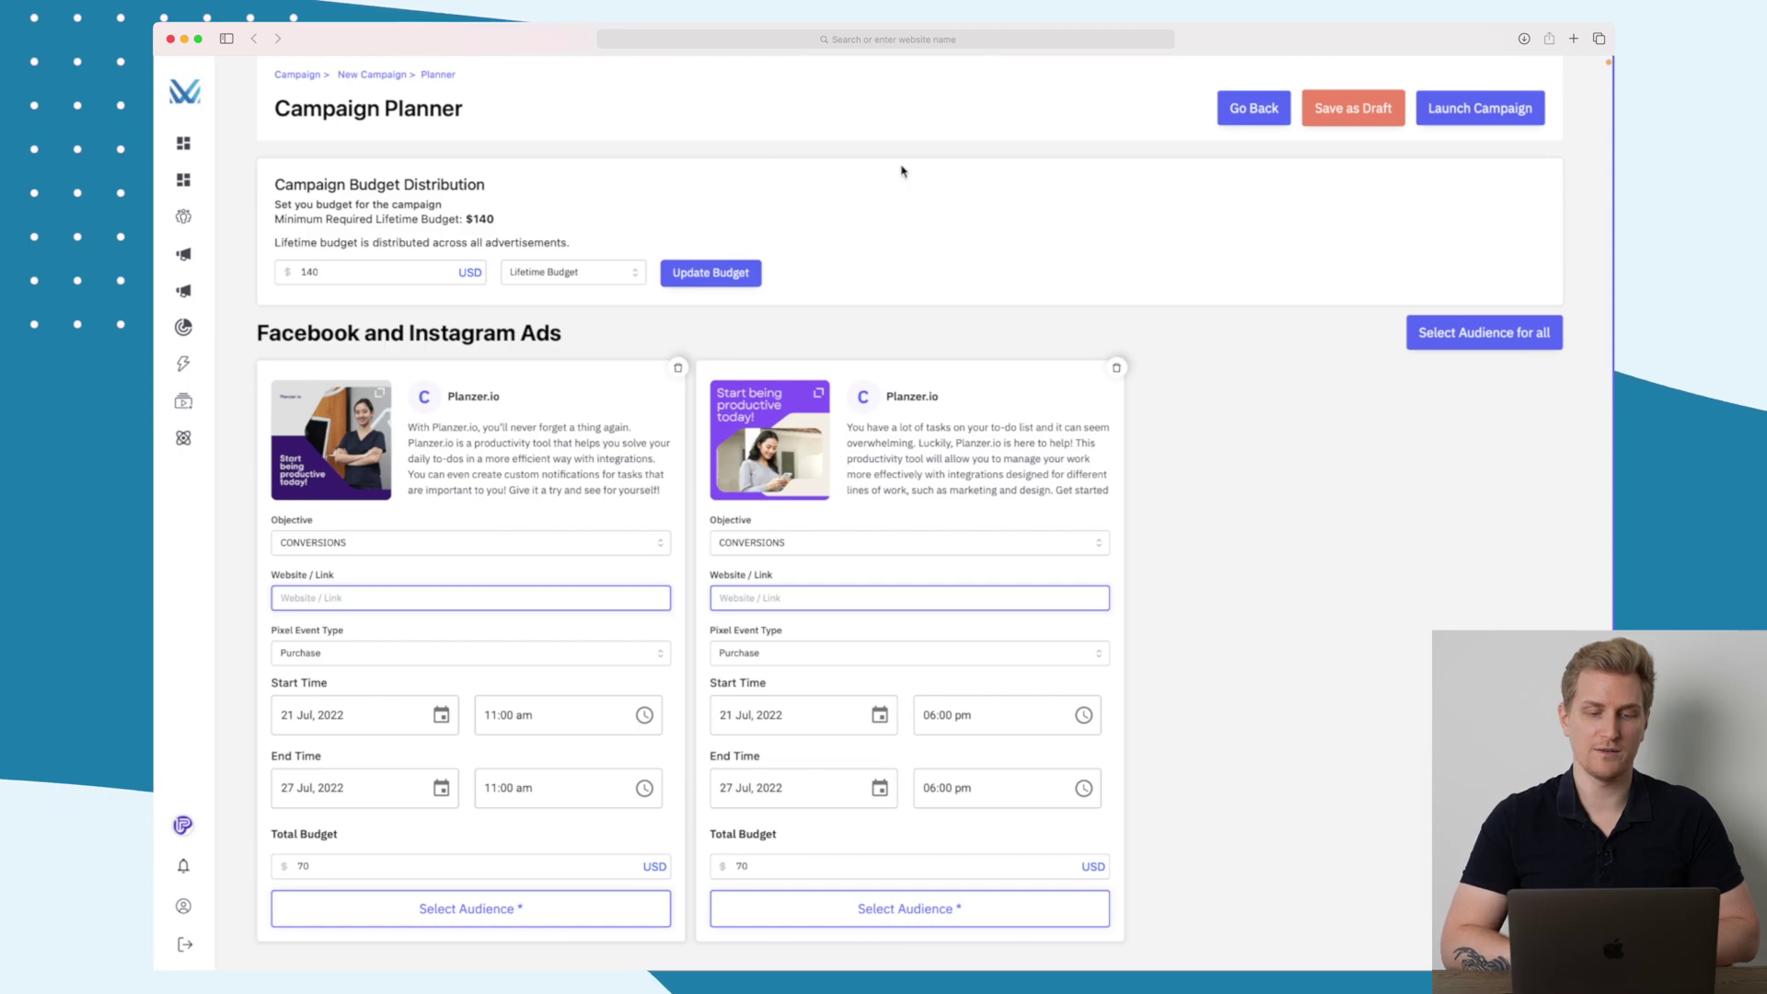
{"action": "scroll", "coordinate": [911, 169], "scroll_direction": "down", "scroll_amount": 1}
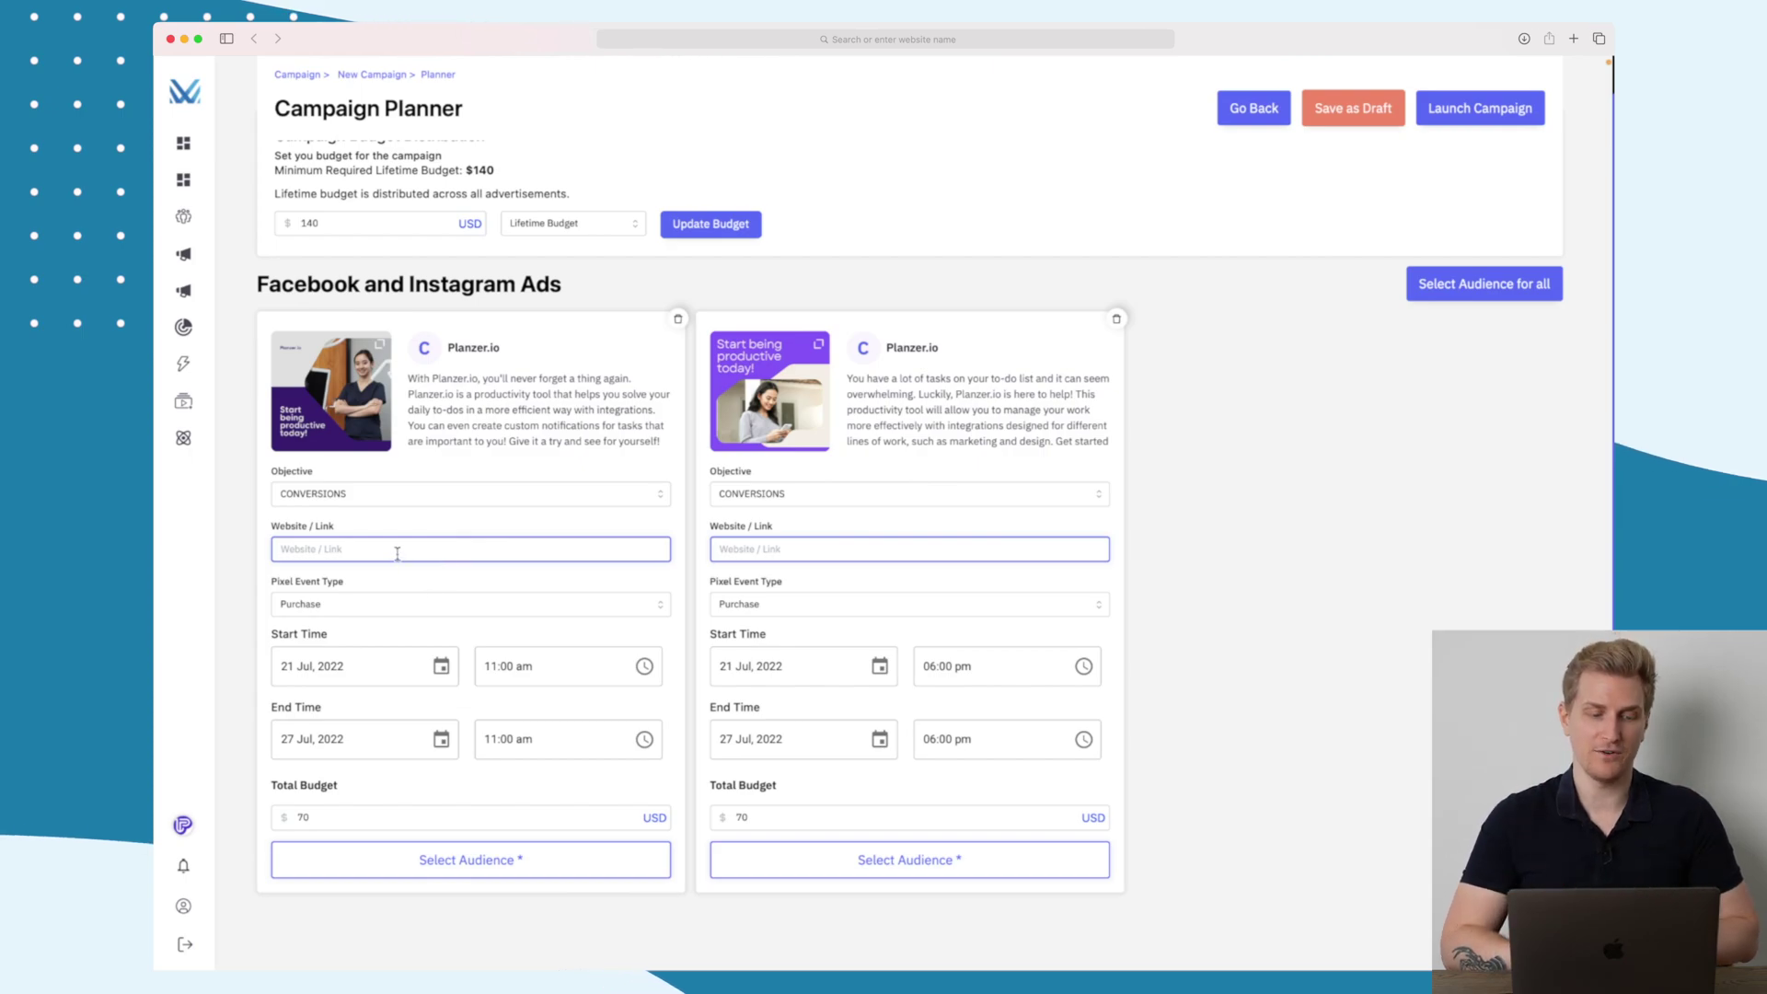
{"action": "type", "text": ":/"}
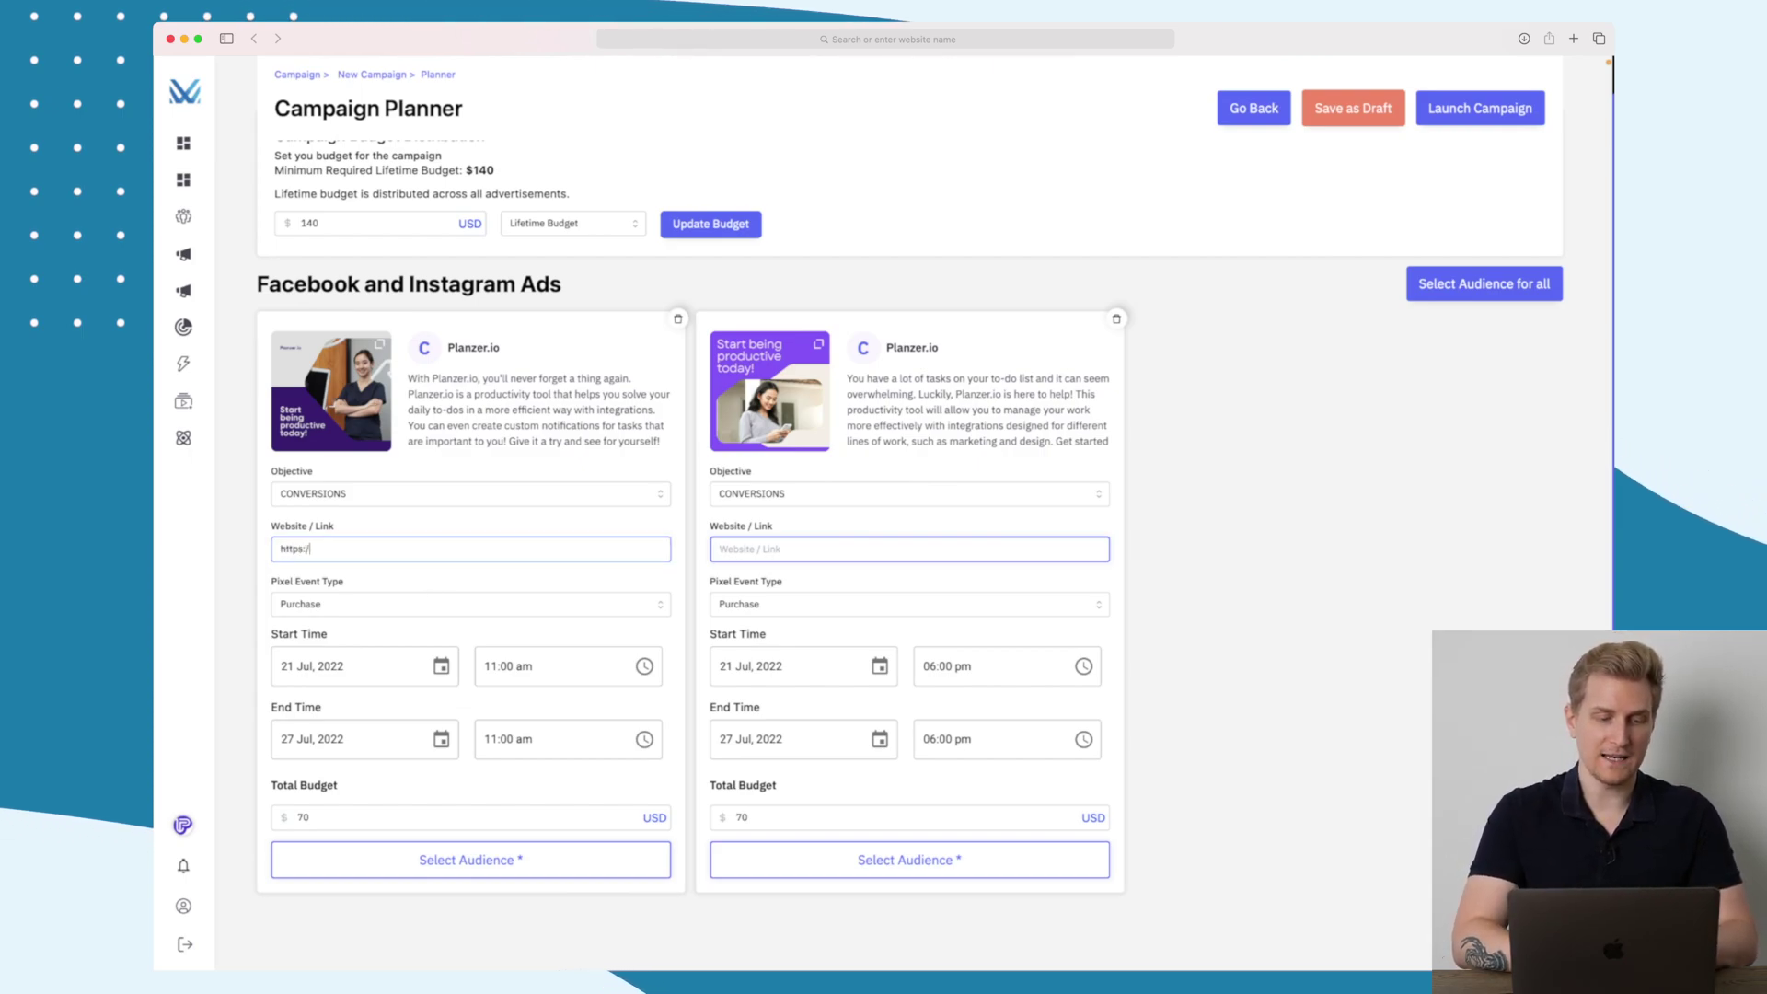
{"action": "type", "text": "/app.planzer"}
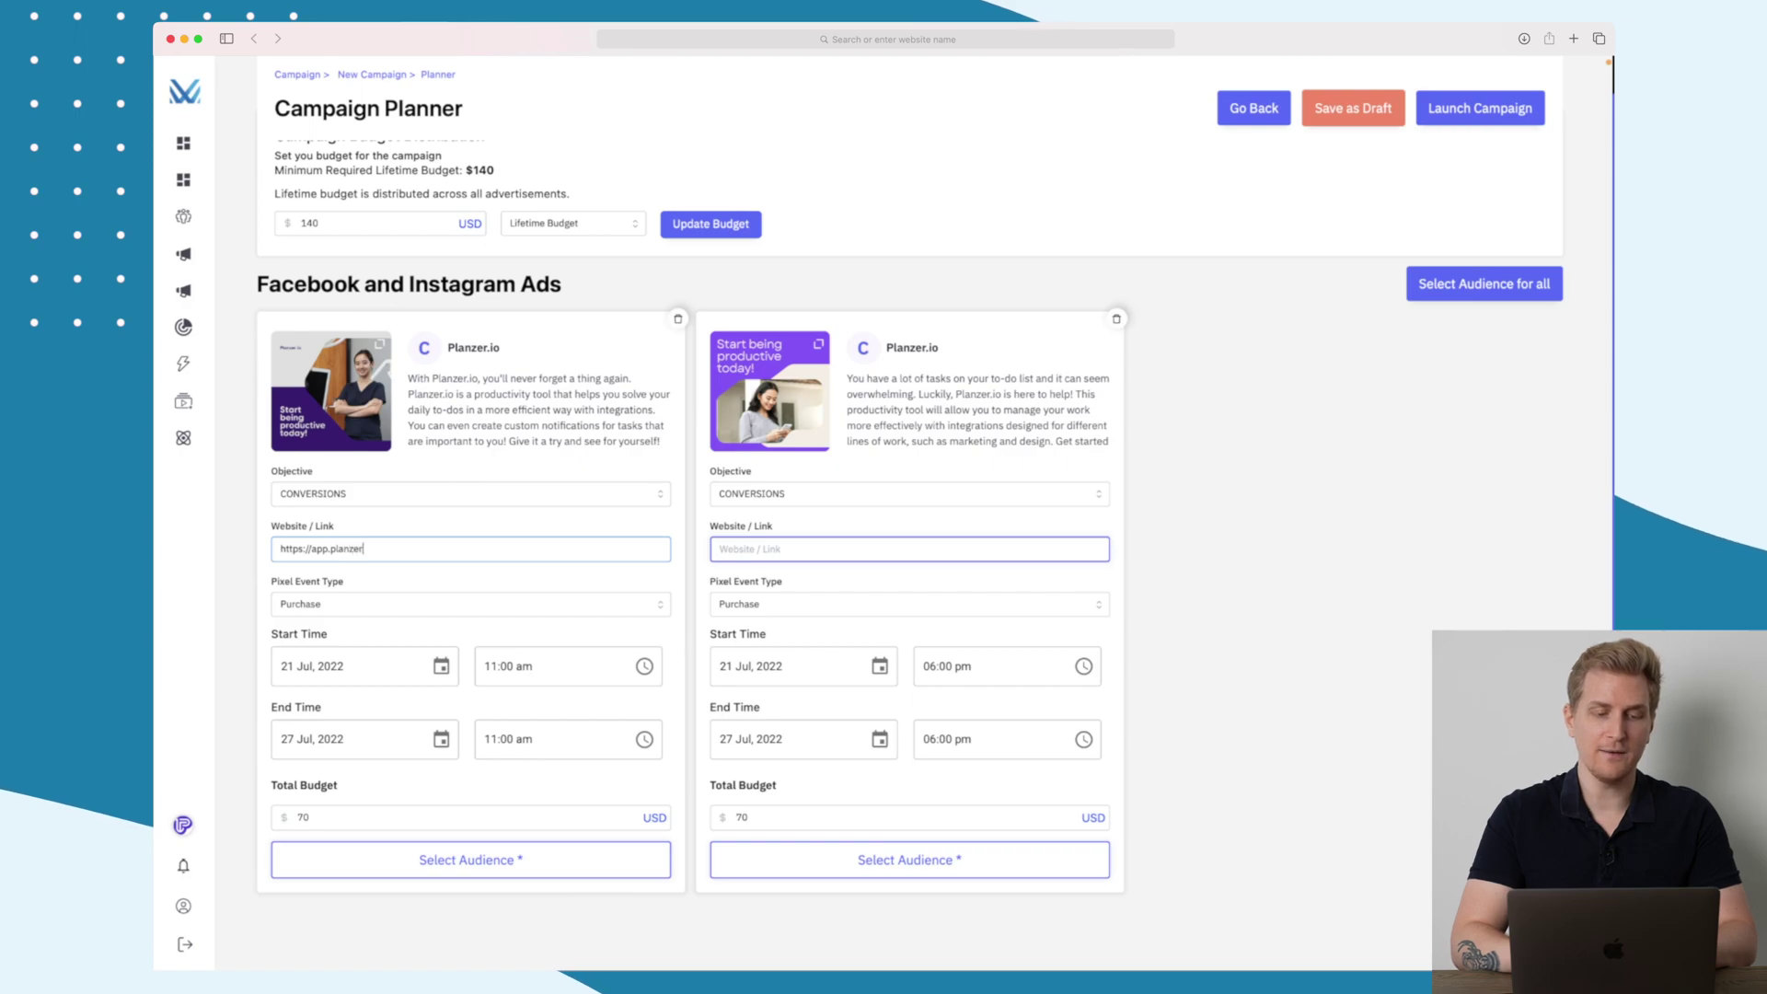
{"action": "type", "text": ".io/register"}
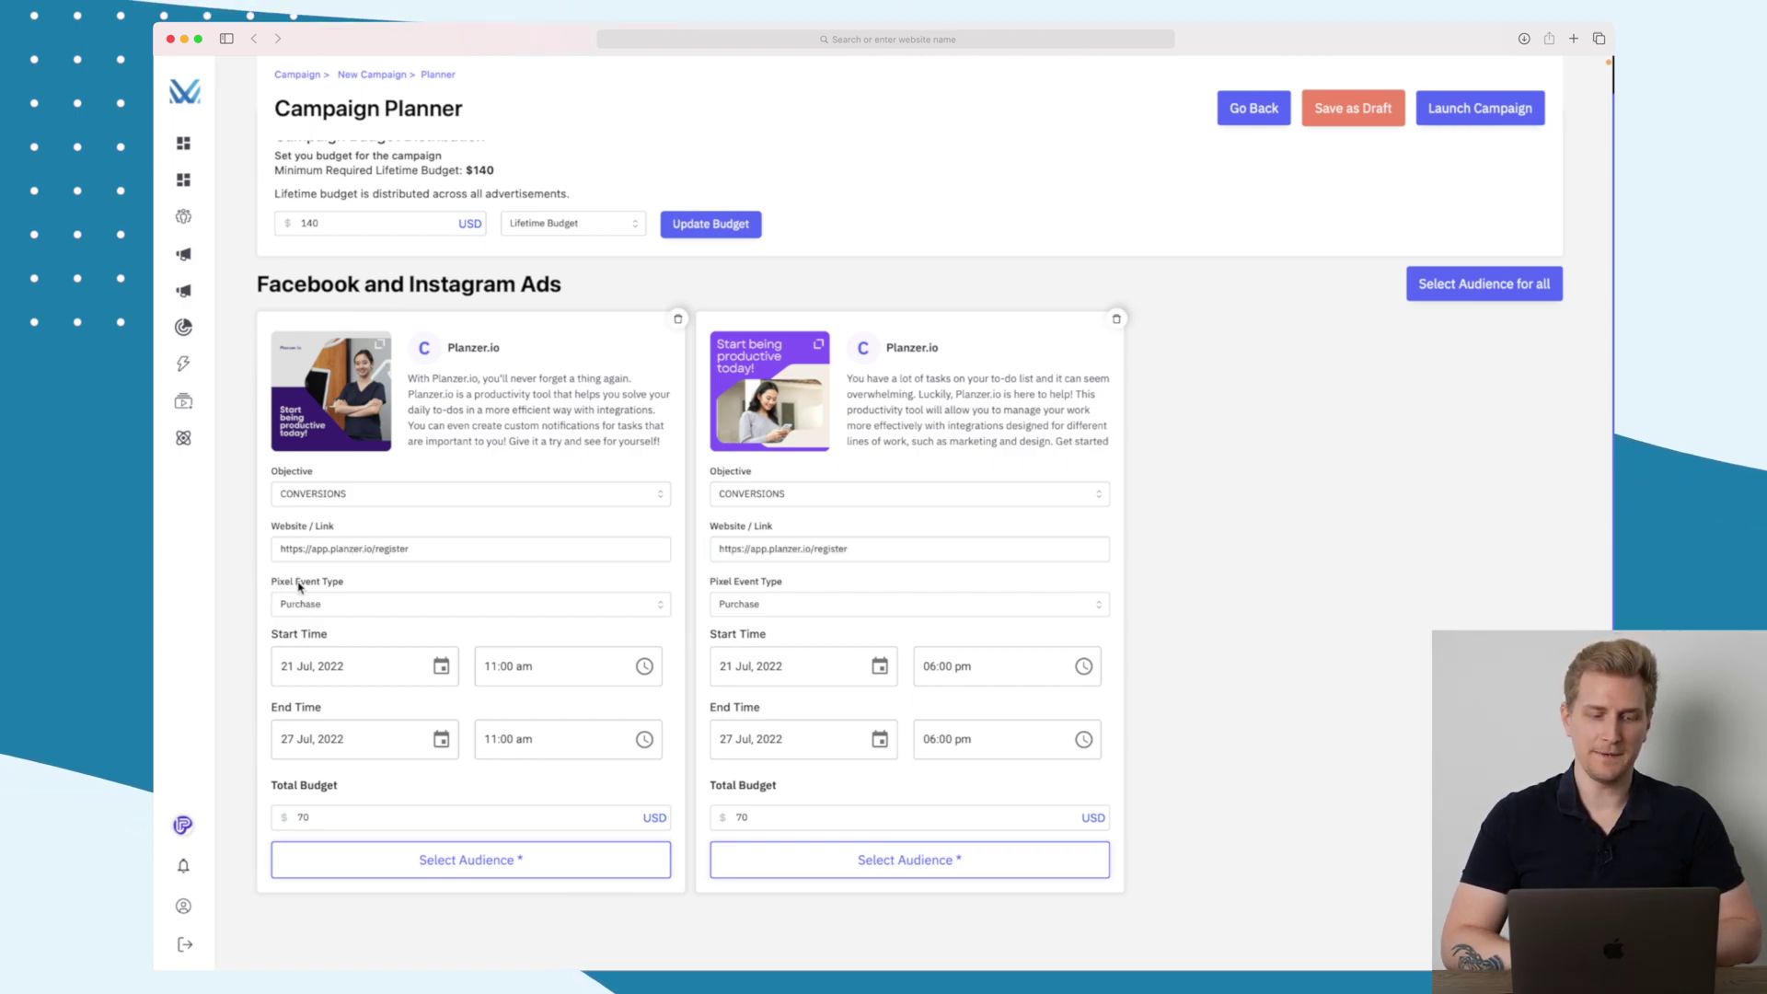
Switch the pixel event on both the first and second ads from Purchase to Complete Registration.
{"action": "left_click", "coordinate": [351, 607]}
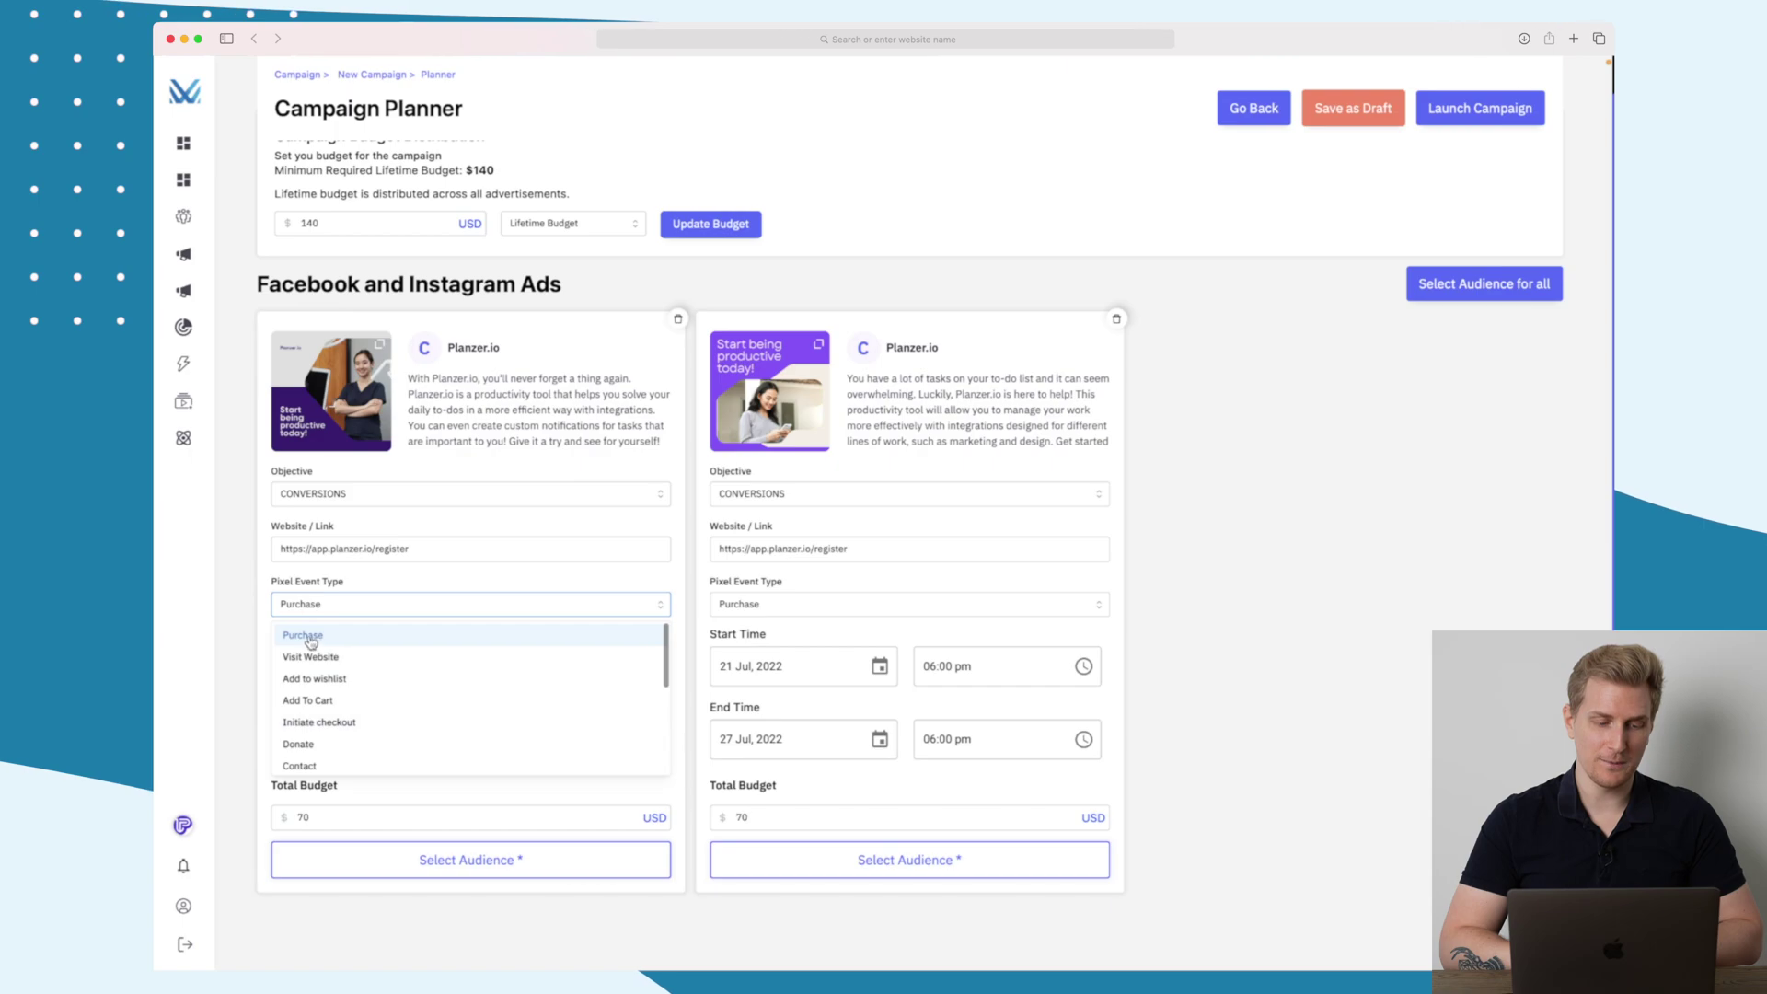
{"action": "scroll", "coordinate": [395, 662], "scroll_direction": "down", "scroll_amount": 4}
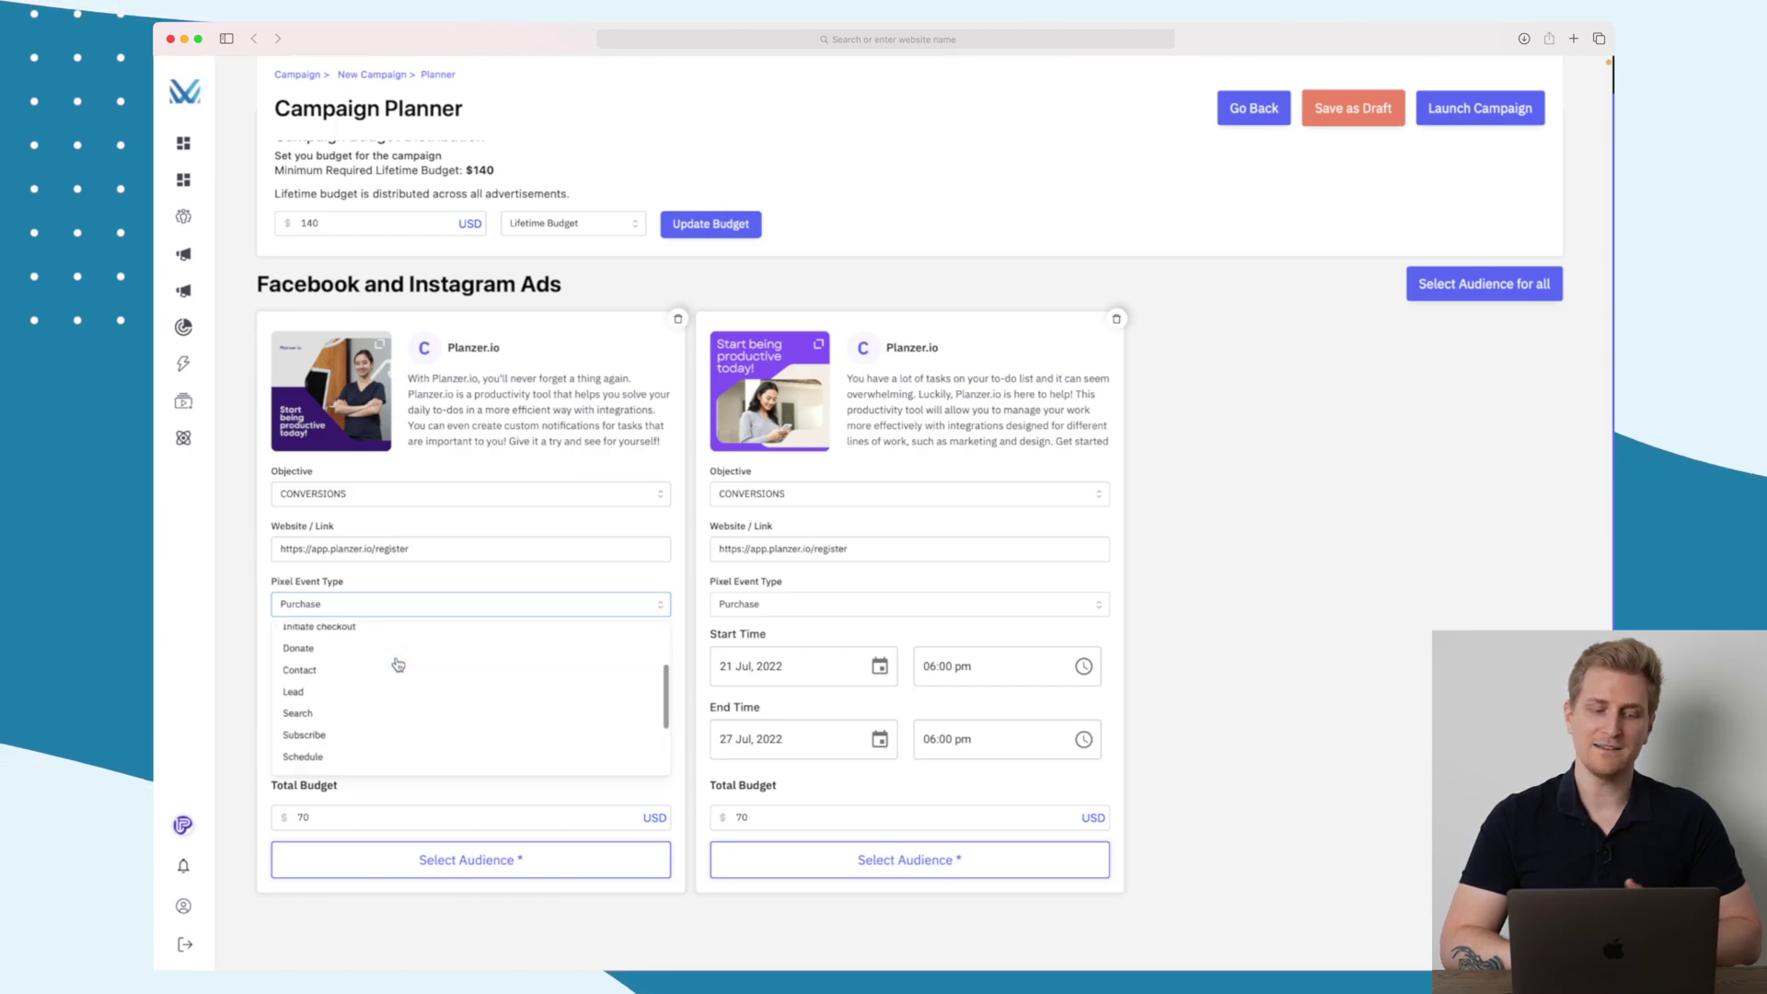
{"action": "scroll", "coordinate": [398, 664], "scroll_direction": "down", "scroll_amount": 3}
{"action": "scroll", "coordinate": [397, 664], "scroll_direction": "down", "scroll_amount": 1}
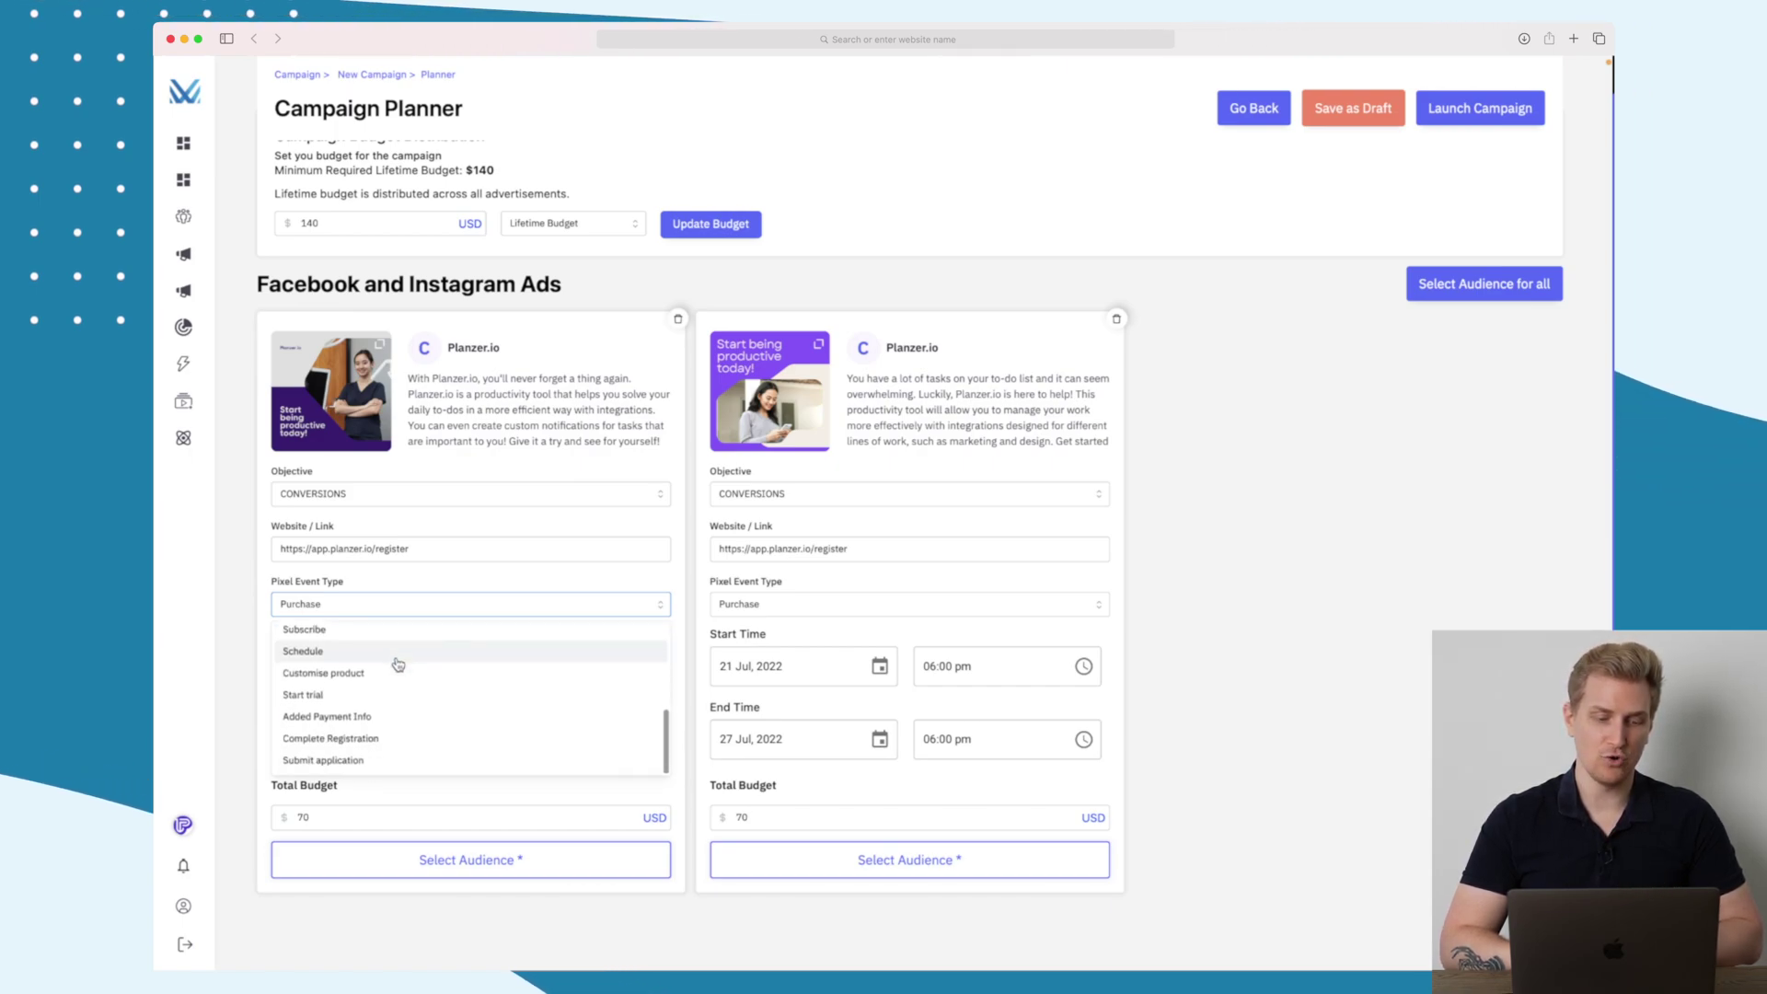
{"action": "left_click", "coordinate": [369, 742]}
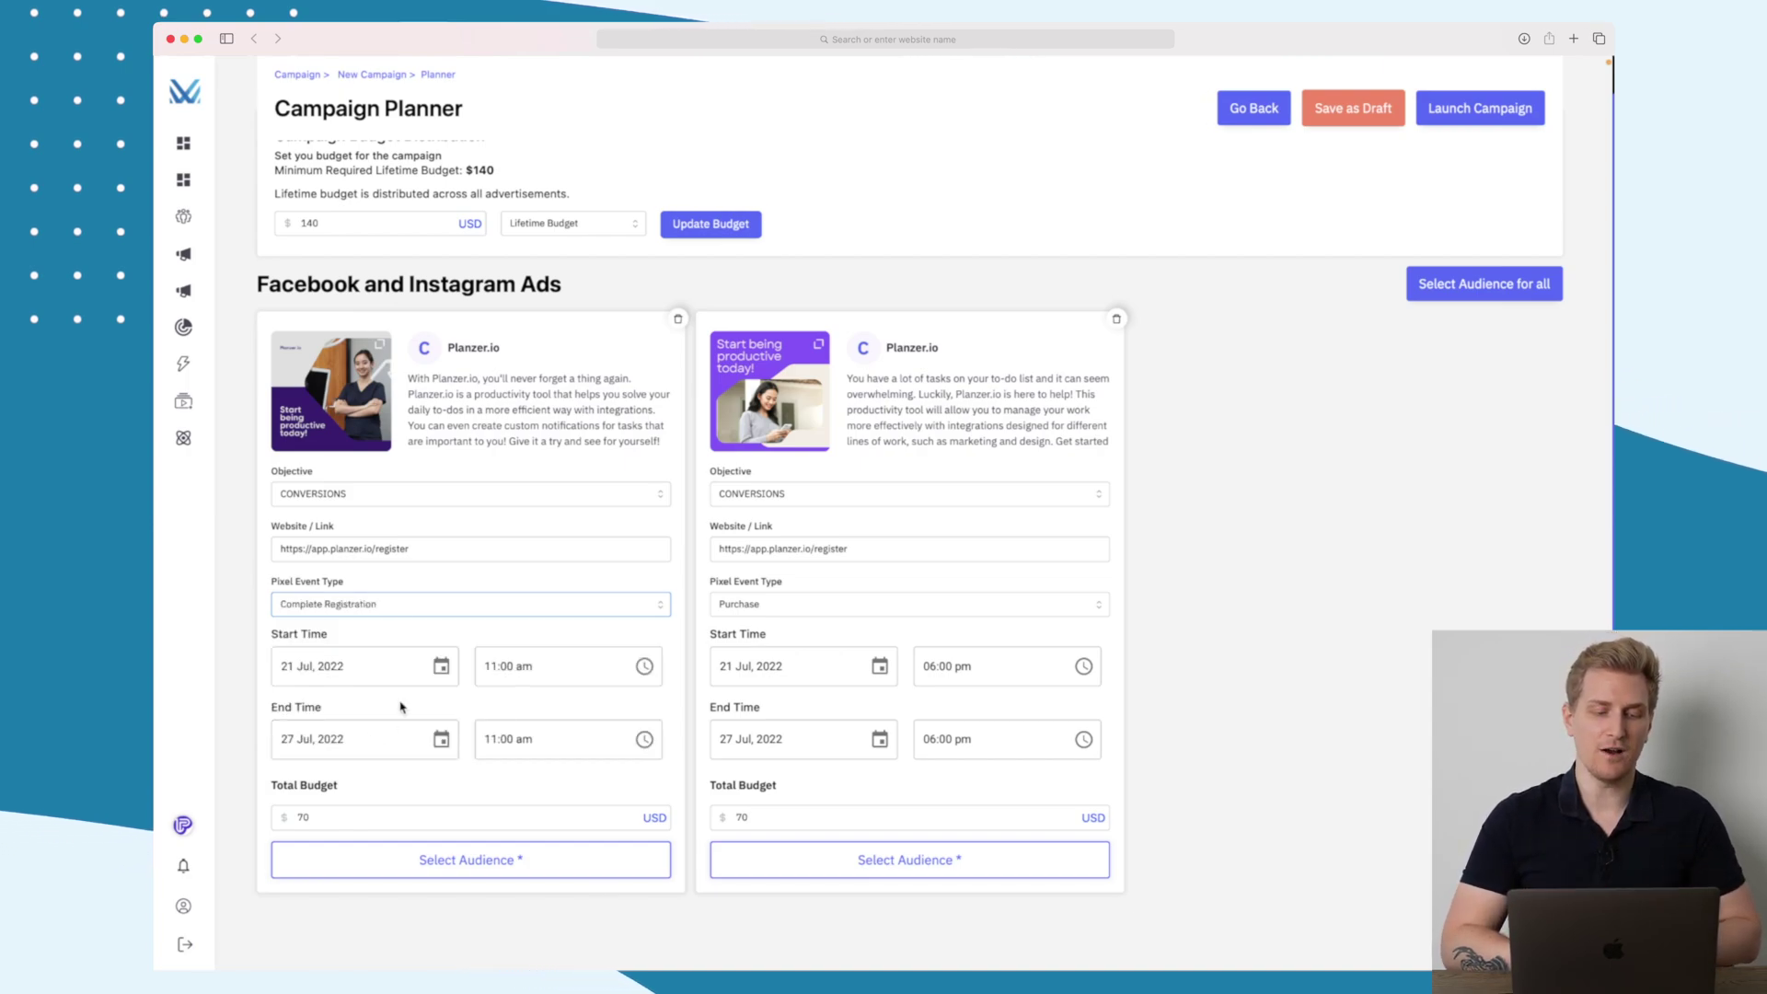
{"action": "left_click", "coordinate": [893, 608]}
{"action": "scroll", "coordinate": [865, 699], "scroll_direction": "down", "scroll_amount": 4}
{"action": "scroll", "coordinate": [857, 719], "scroll_direction": "down", "scroll_amount": 1}
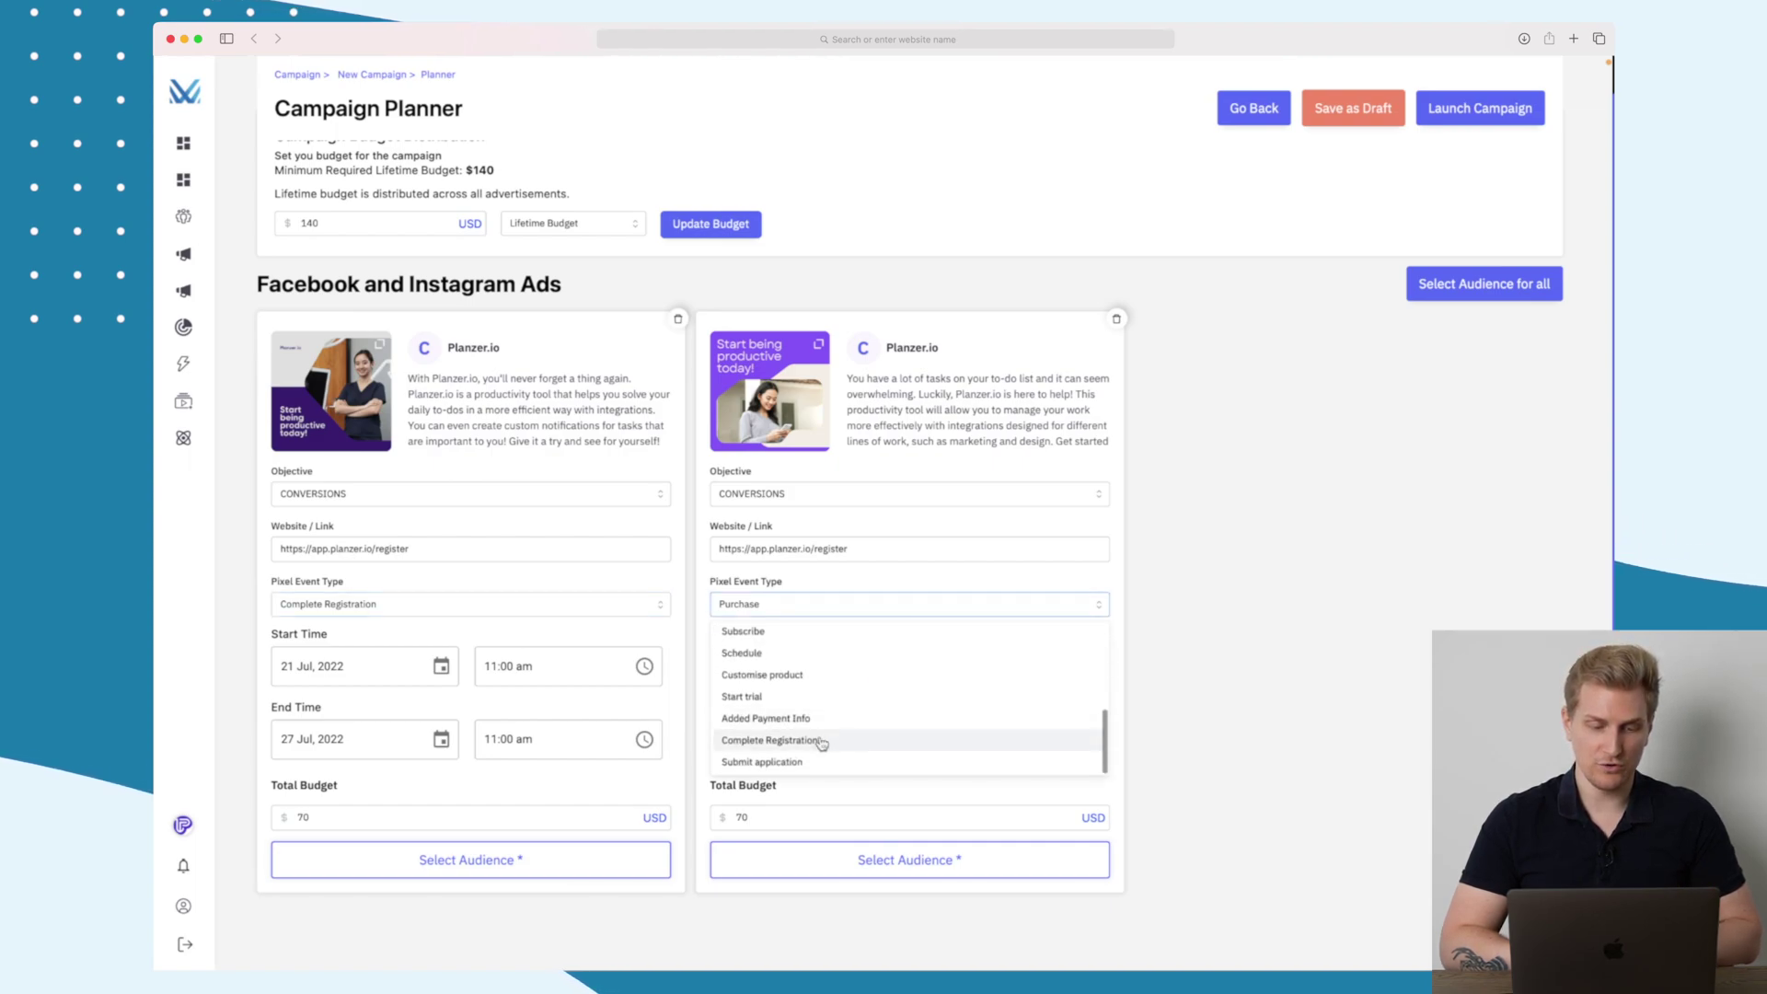
{"action": "left_click", "coordinate": [804, 743]}
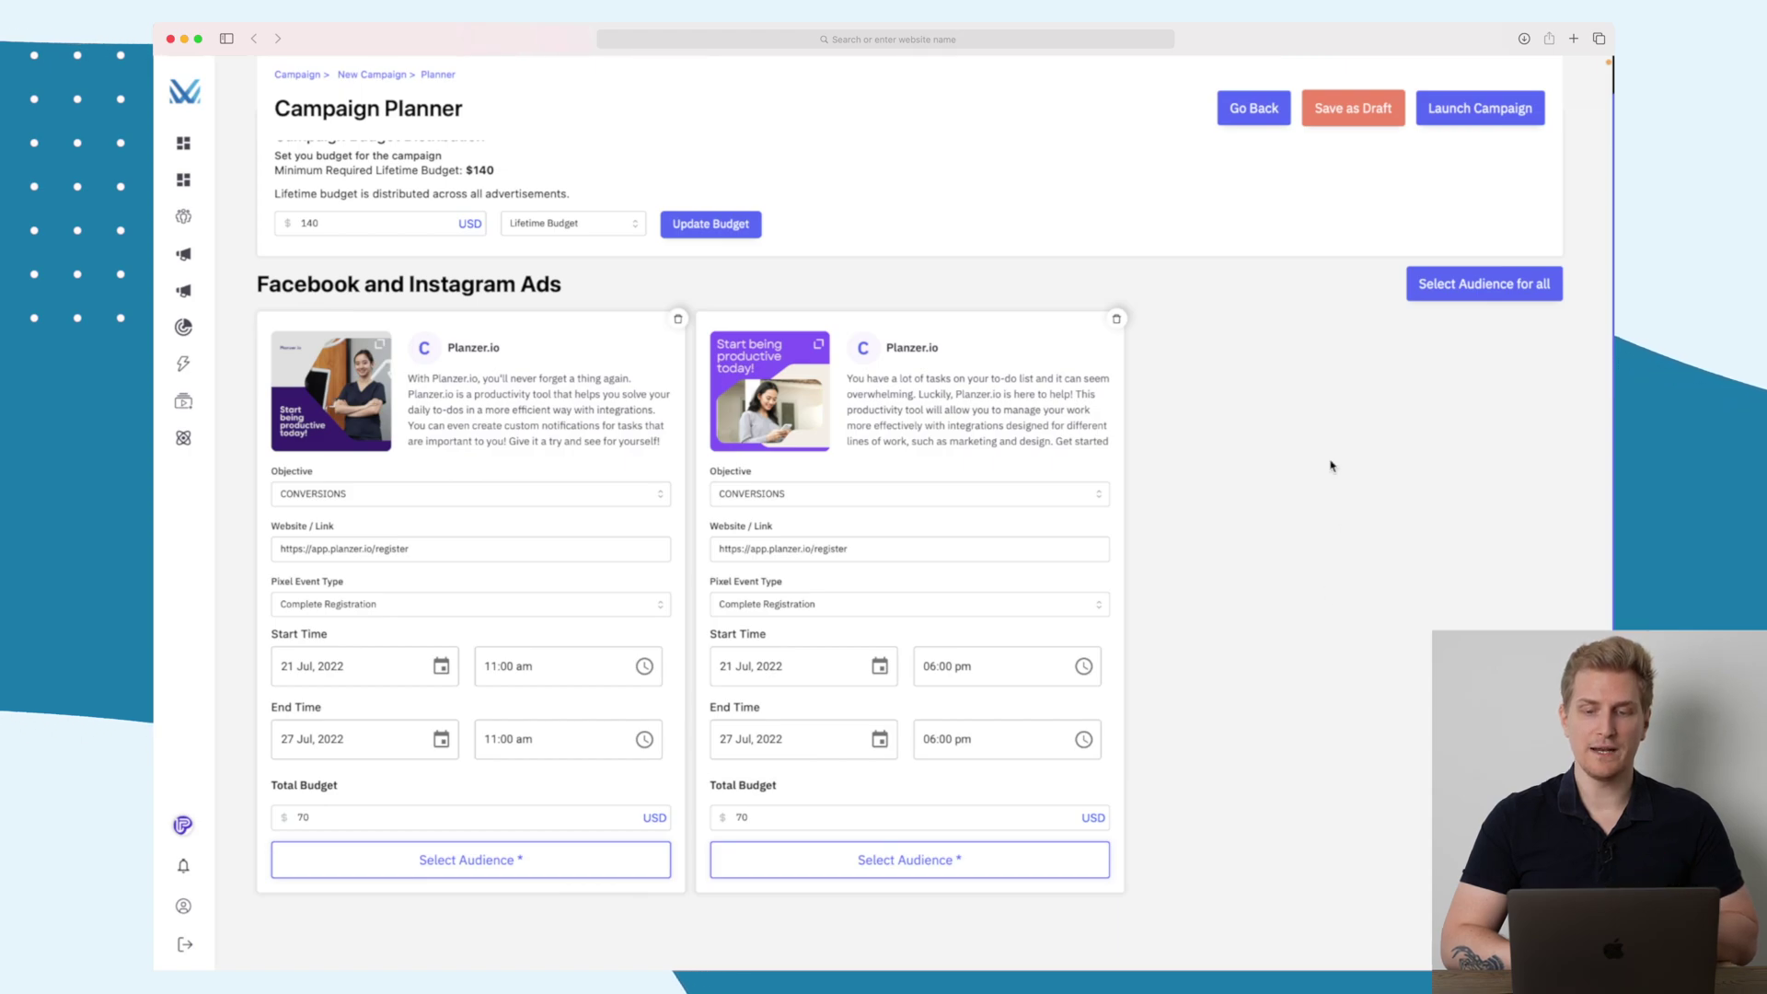
{"action": "scroll", "coordinate": [1447, 327], "scroll_direction": "down", "scroll_amount": 1}
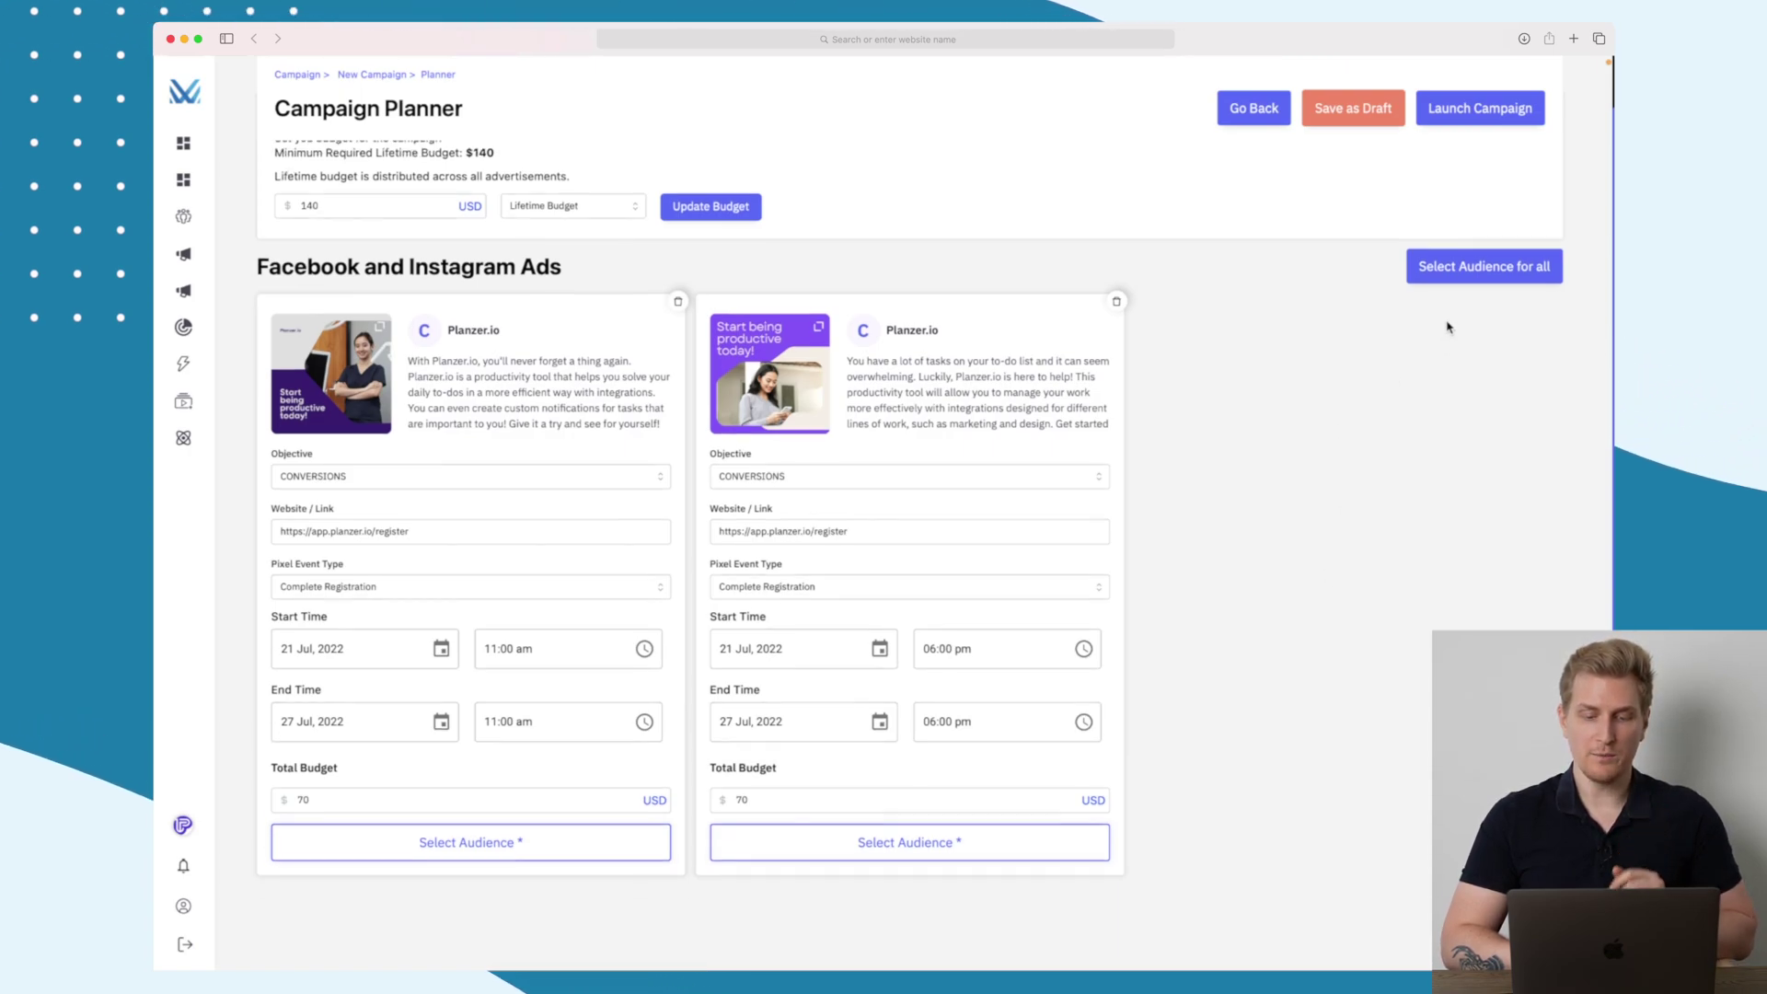
{"action": "scroll", "coordinate": [1447, 327], "scroll_direction": "down", "scroll_amount": 1}
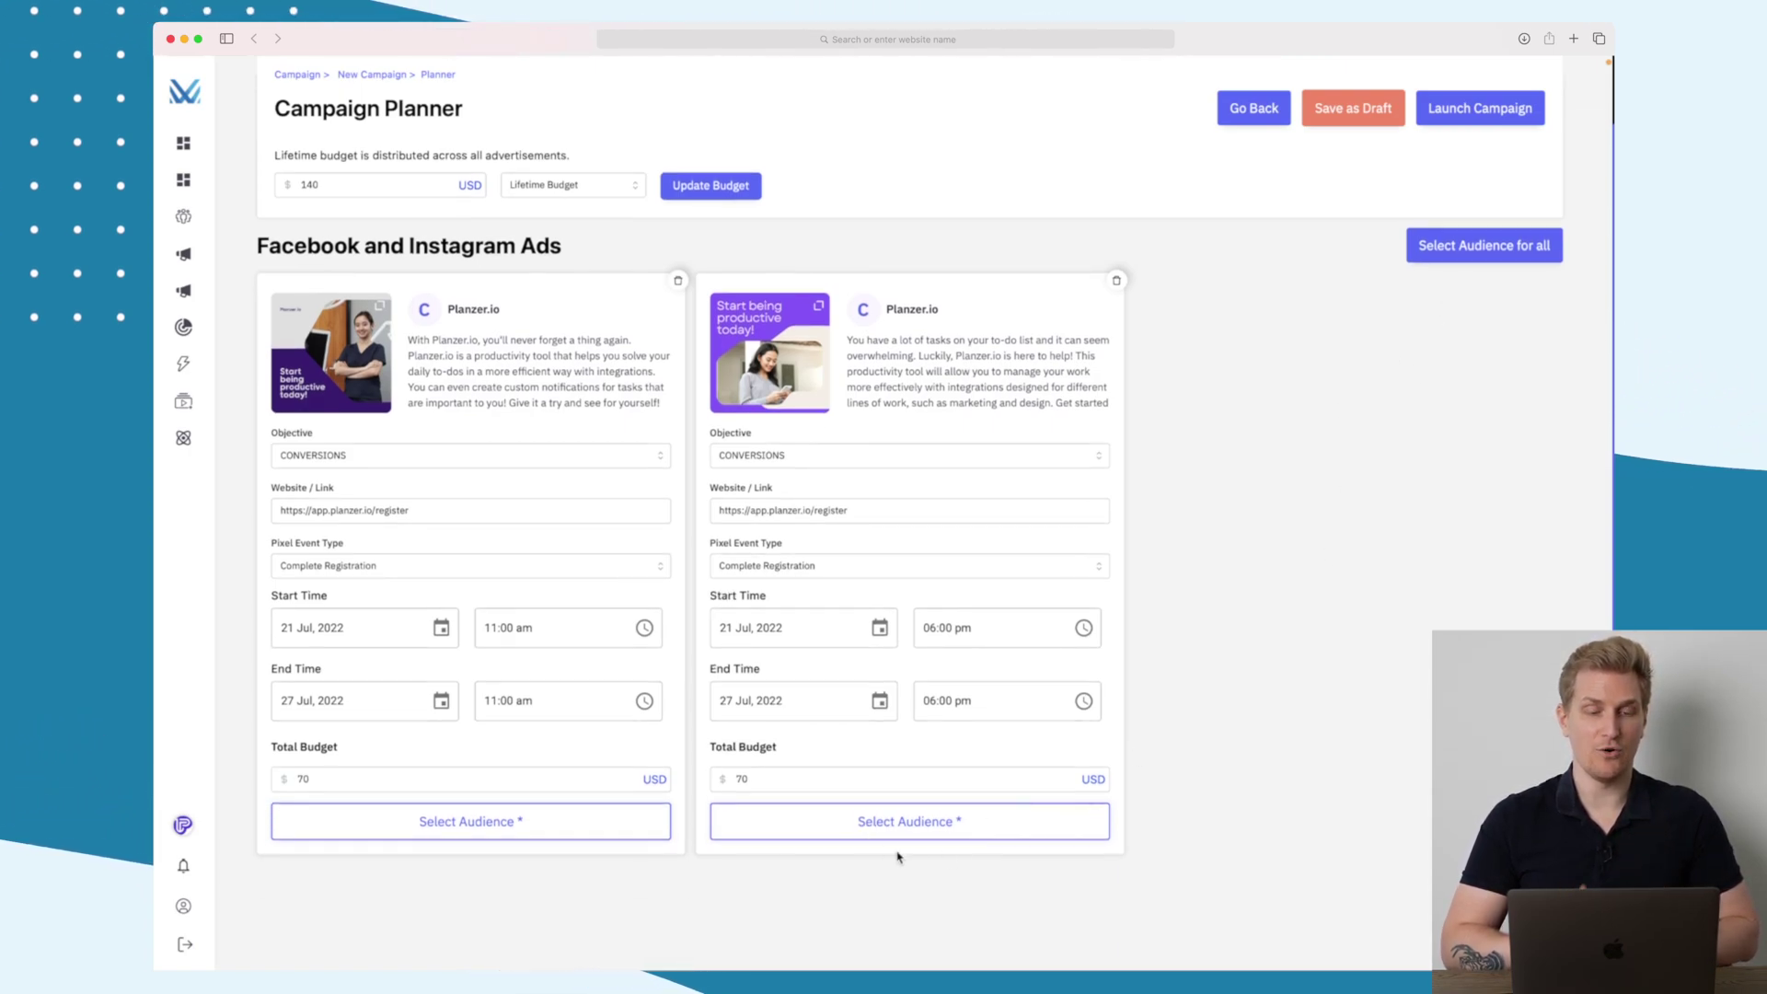
{"action": "scroll", "coordinate": [897, 855], "scroll_direction": "up", "scroll_amount": 3}
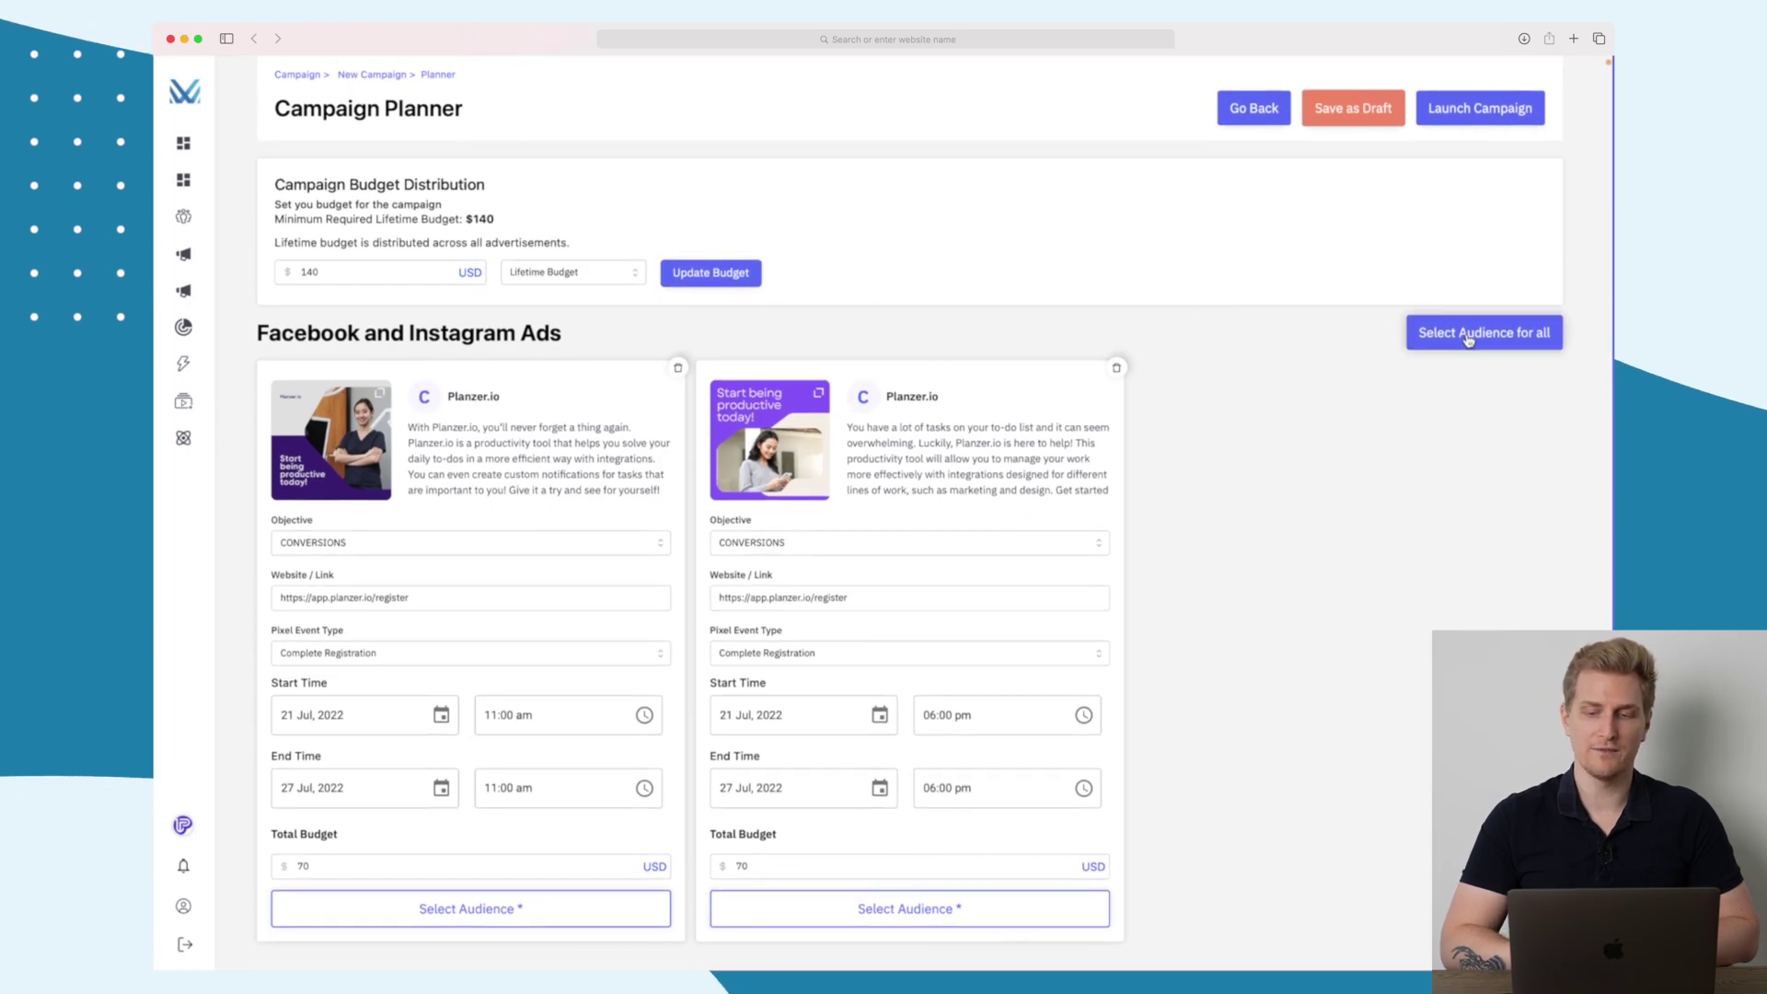
Use one audience for all ads and start a new Preset audience in Audience Maker.
{"action": "left_click", "coordinate": [1469, 340]}
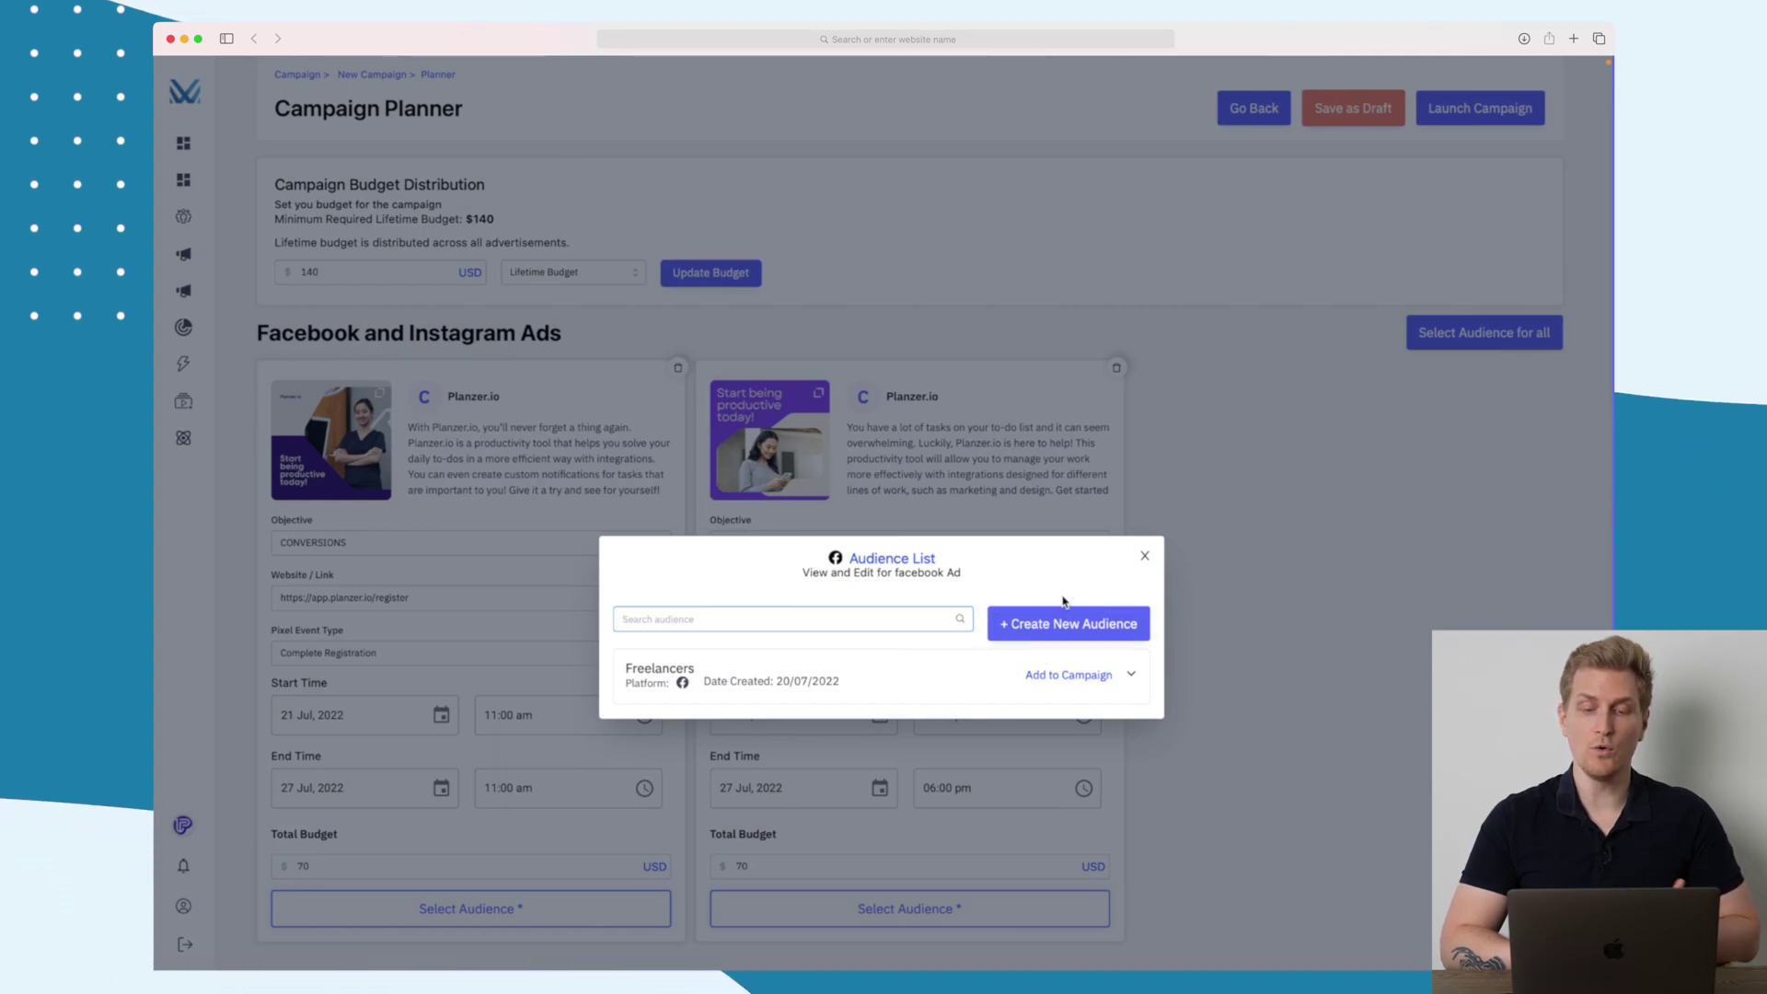
{"action": "left_click", "coordinate": [1067, 624]}
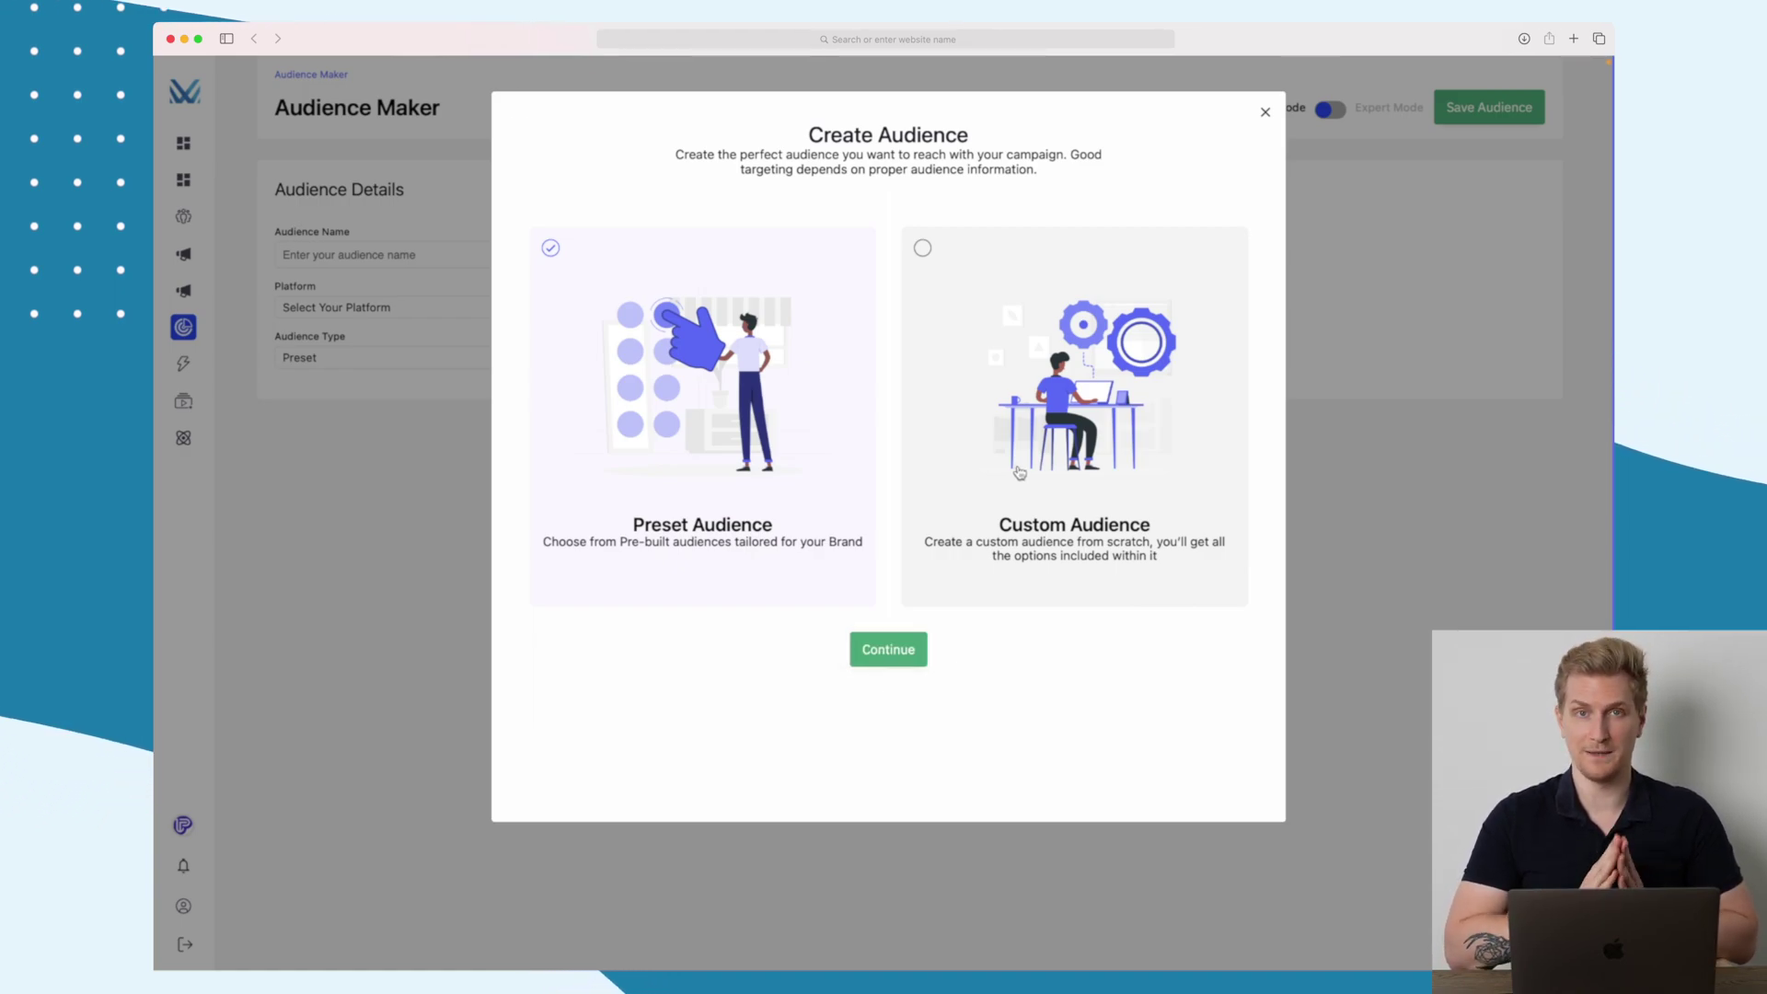
{"action": "left_click", "coordinate": [883, 659]}
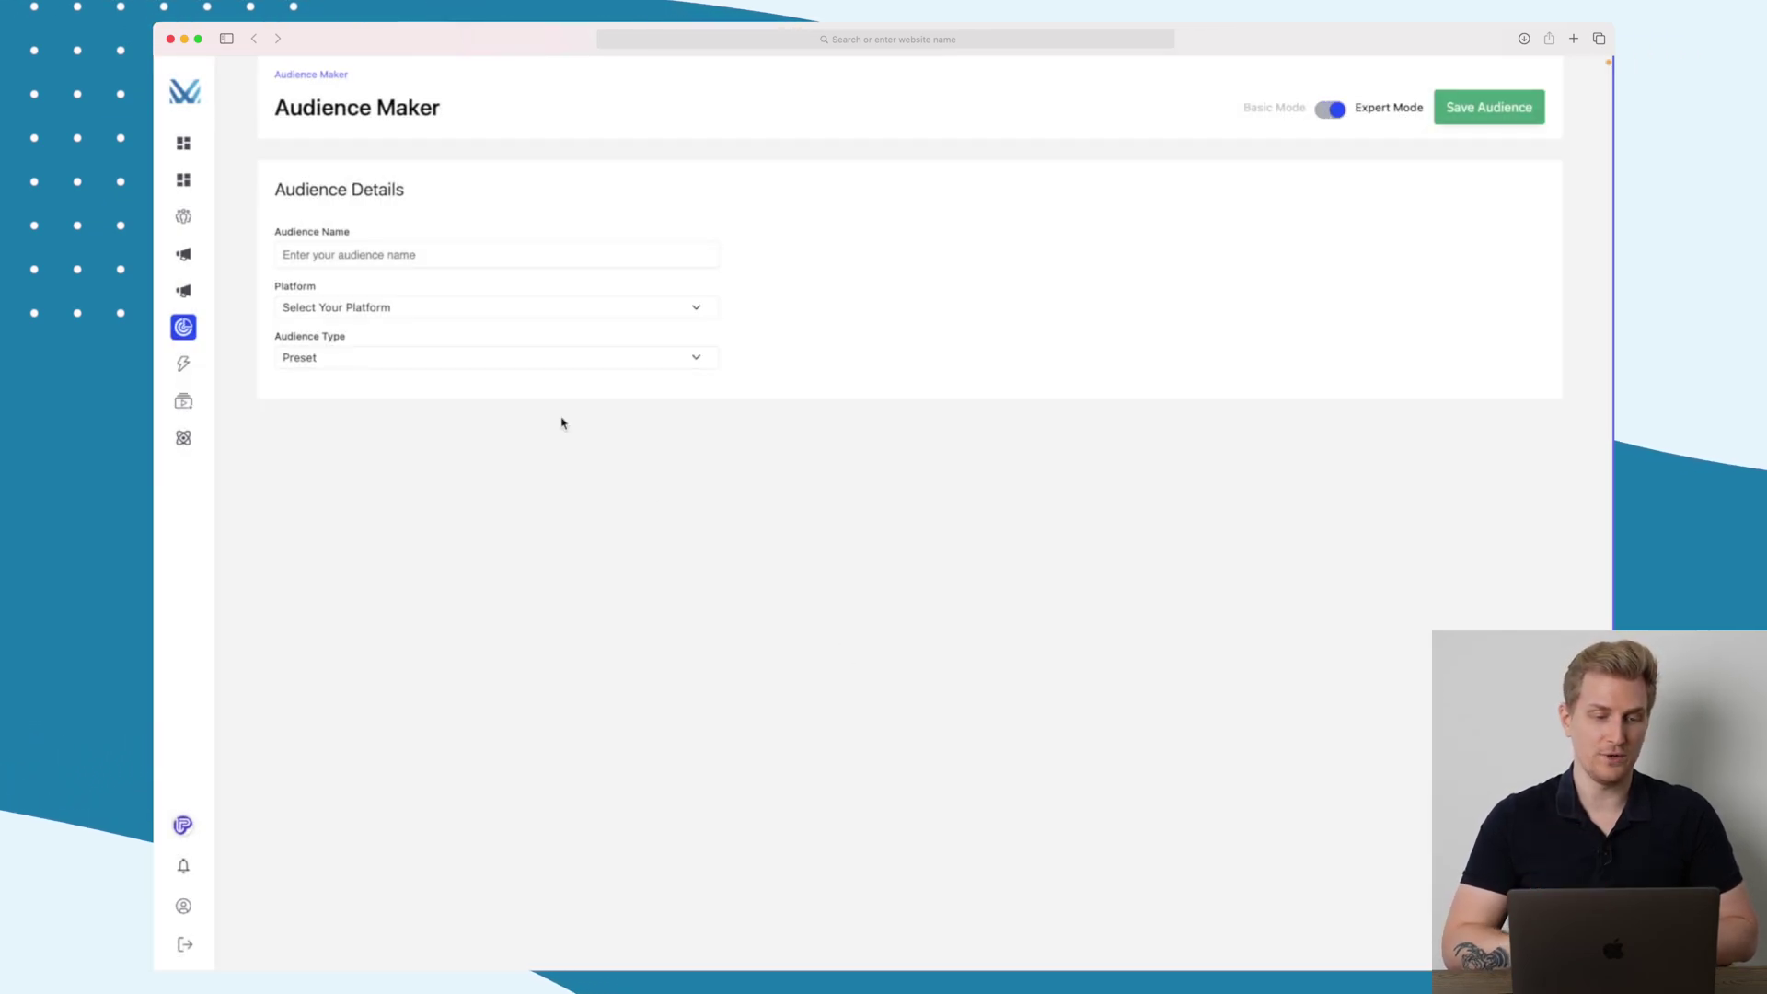
Name the audience Freelancers, target Facebook, and keep the Preset audience type.
{"action": "left_click", "coordinate": [395, 249]}
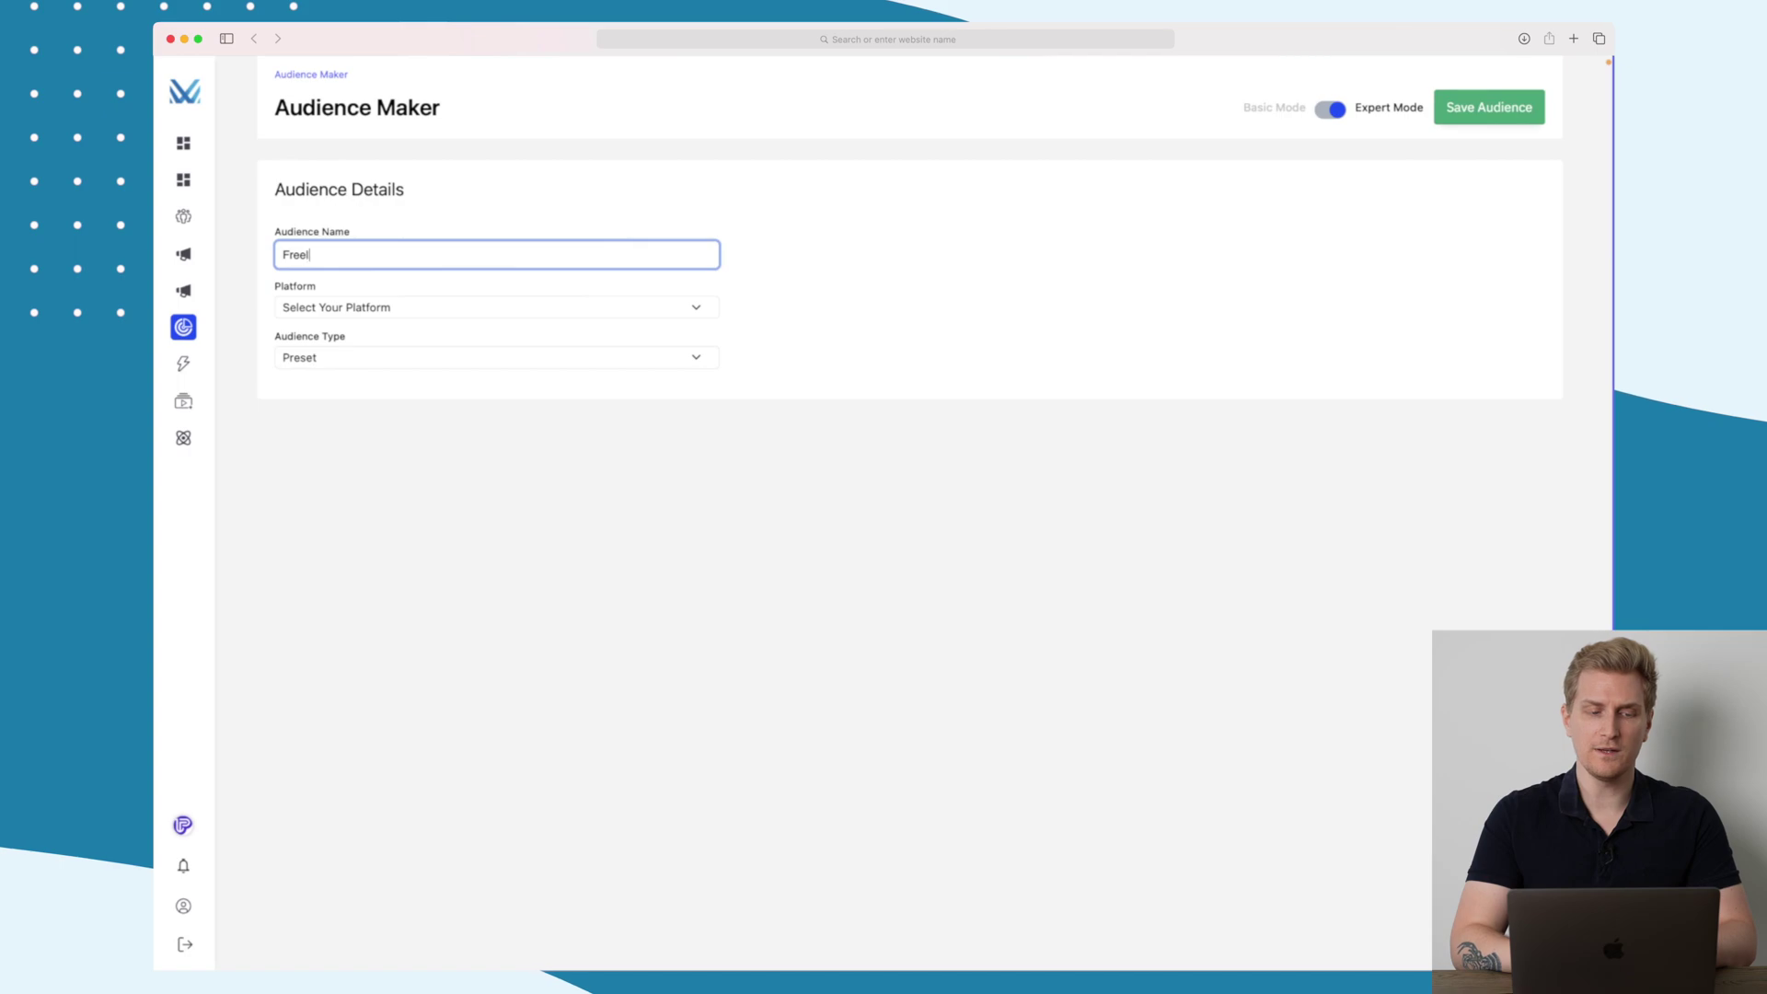
{"action": "left_click", "coordinate": [401, 309]}
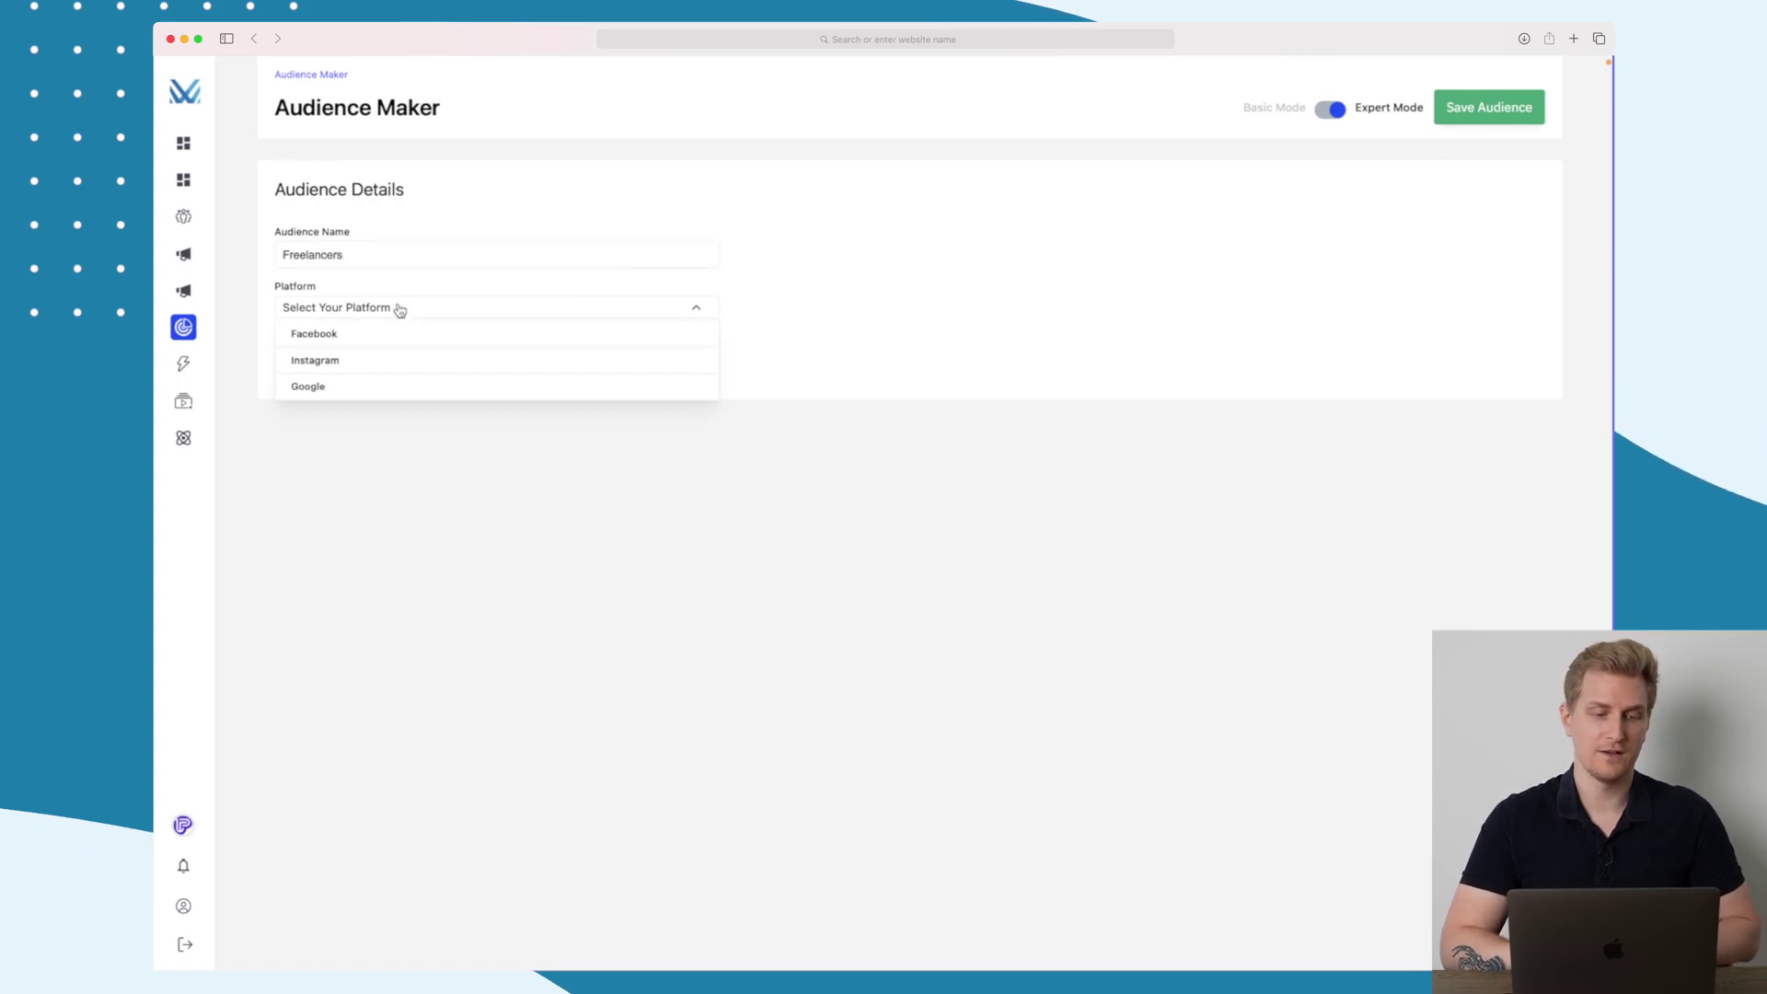
{"action": "left_click", "coordinate": [373, 335]}
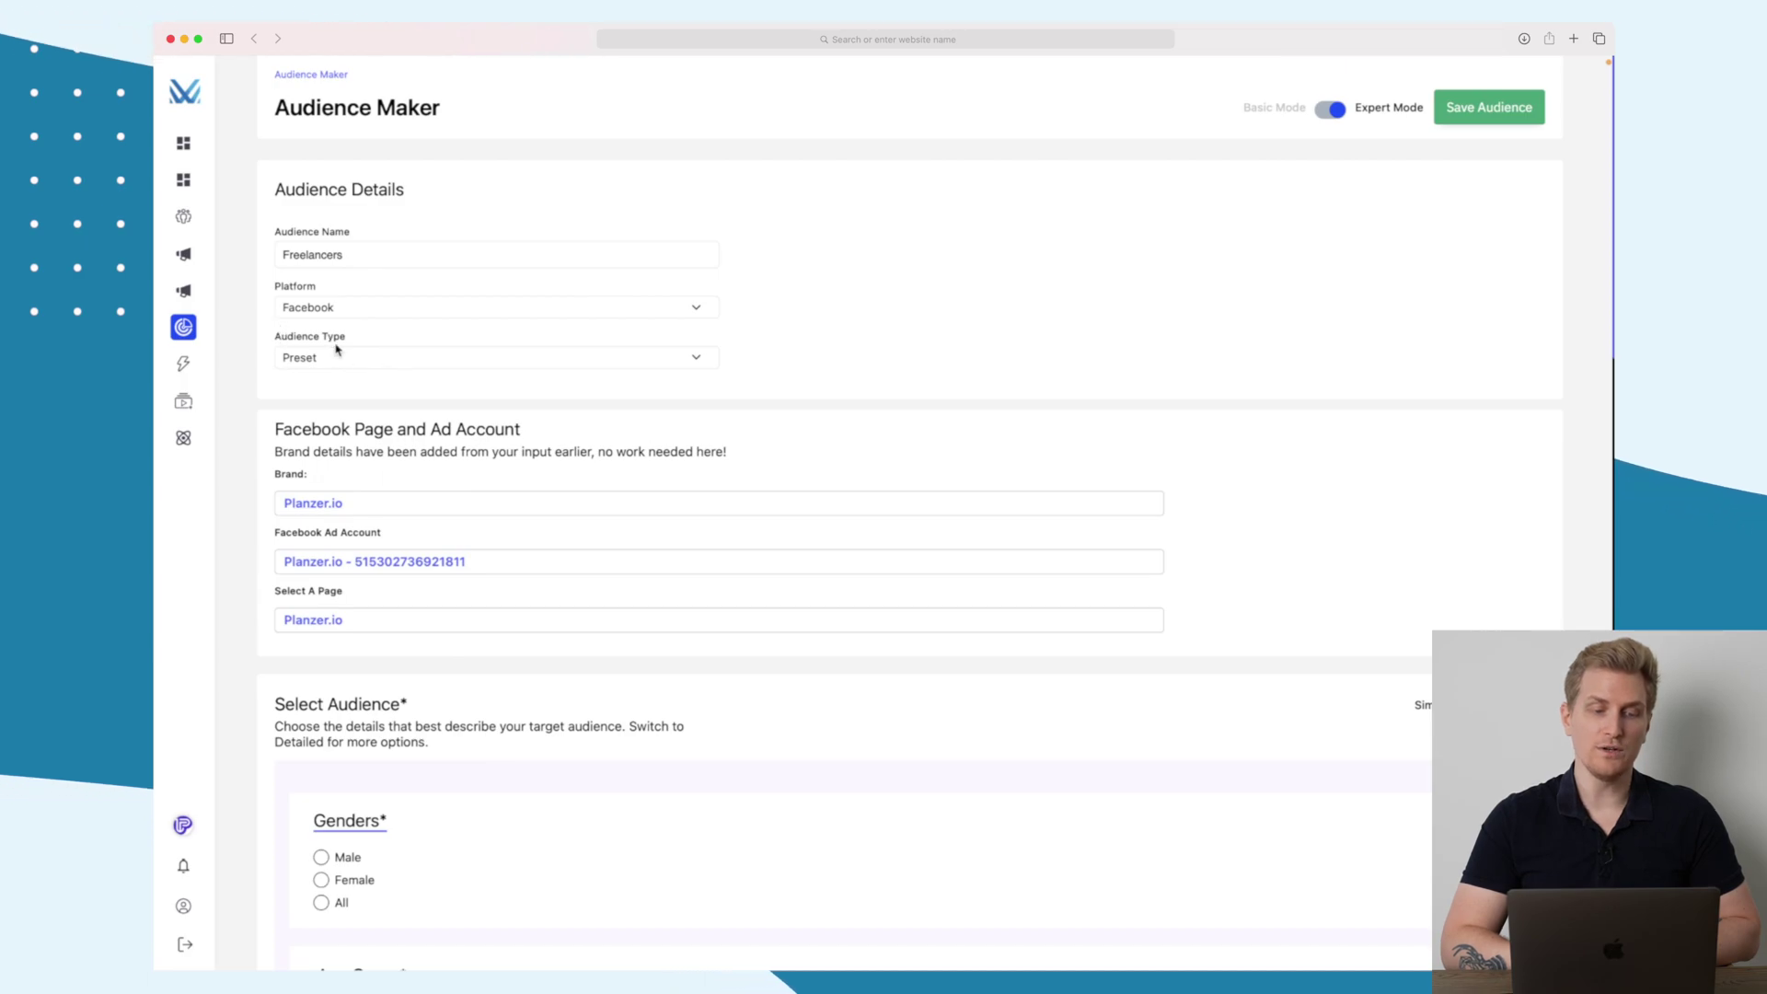
{"action": "left_click", "coordinate": [342, 357]}
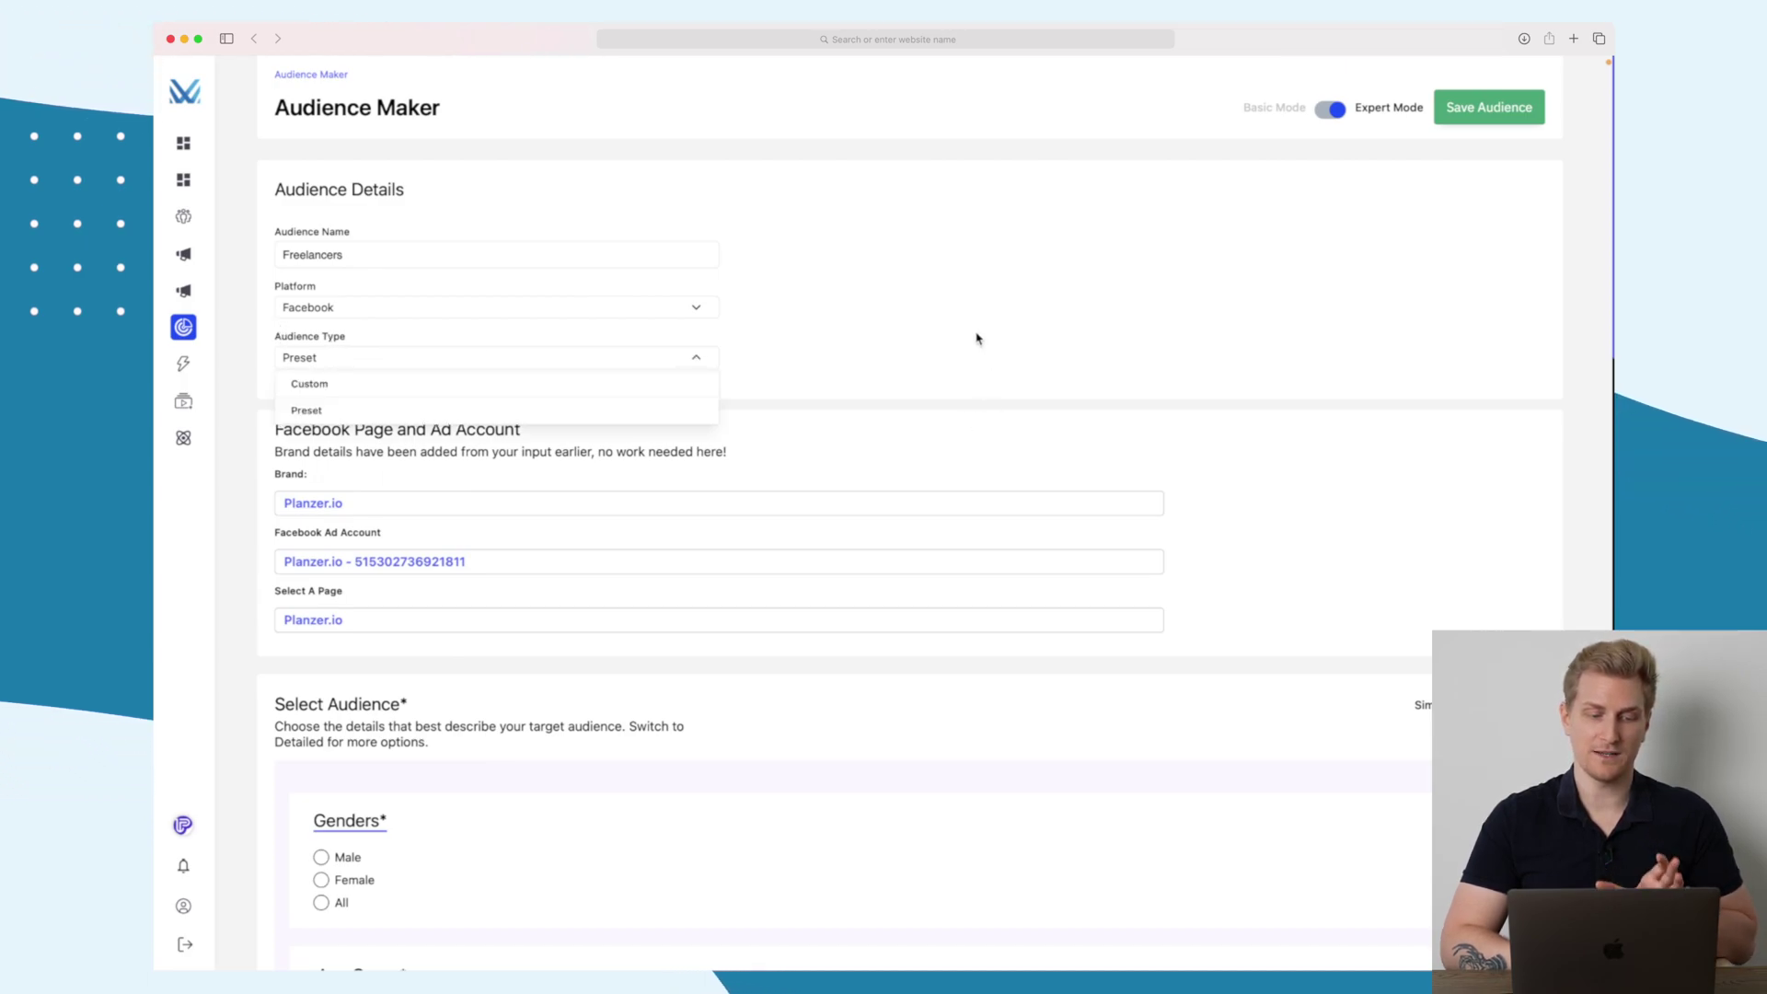
{"action": "left_click", "coordinate": [692, 358]}
{"action": "scroll", "coordinate": [875, 394], "scroll_direction": "down", "scroll_amount": 5}
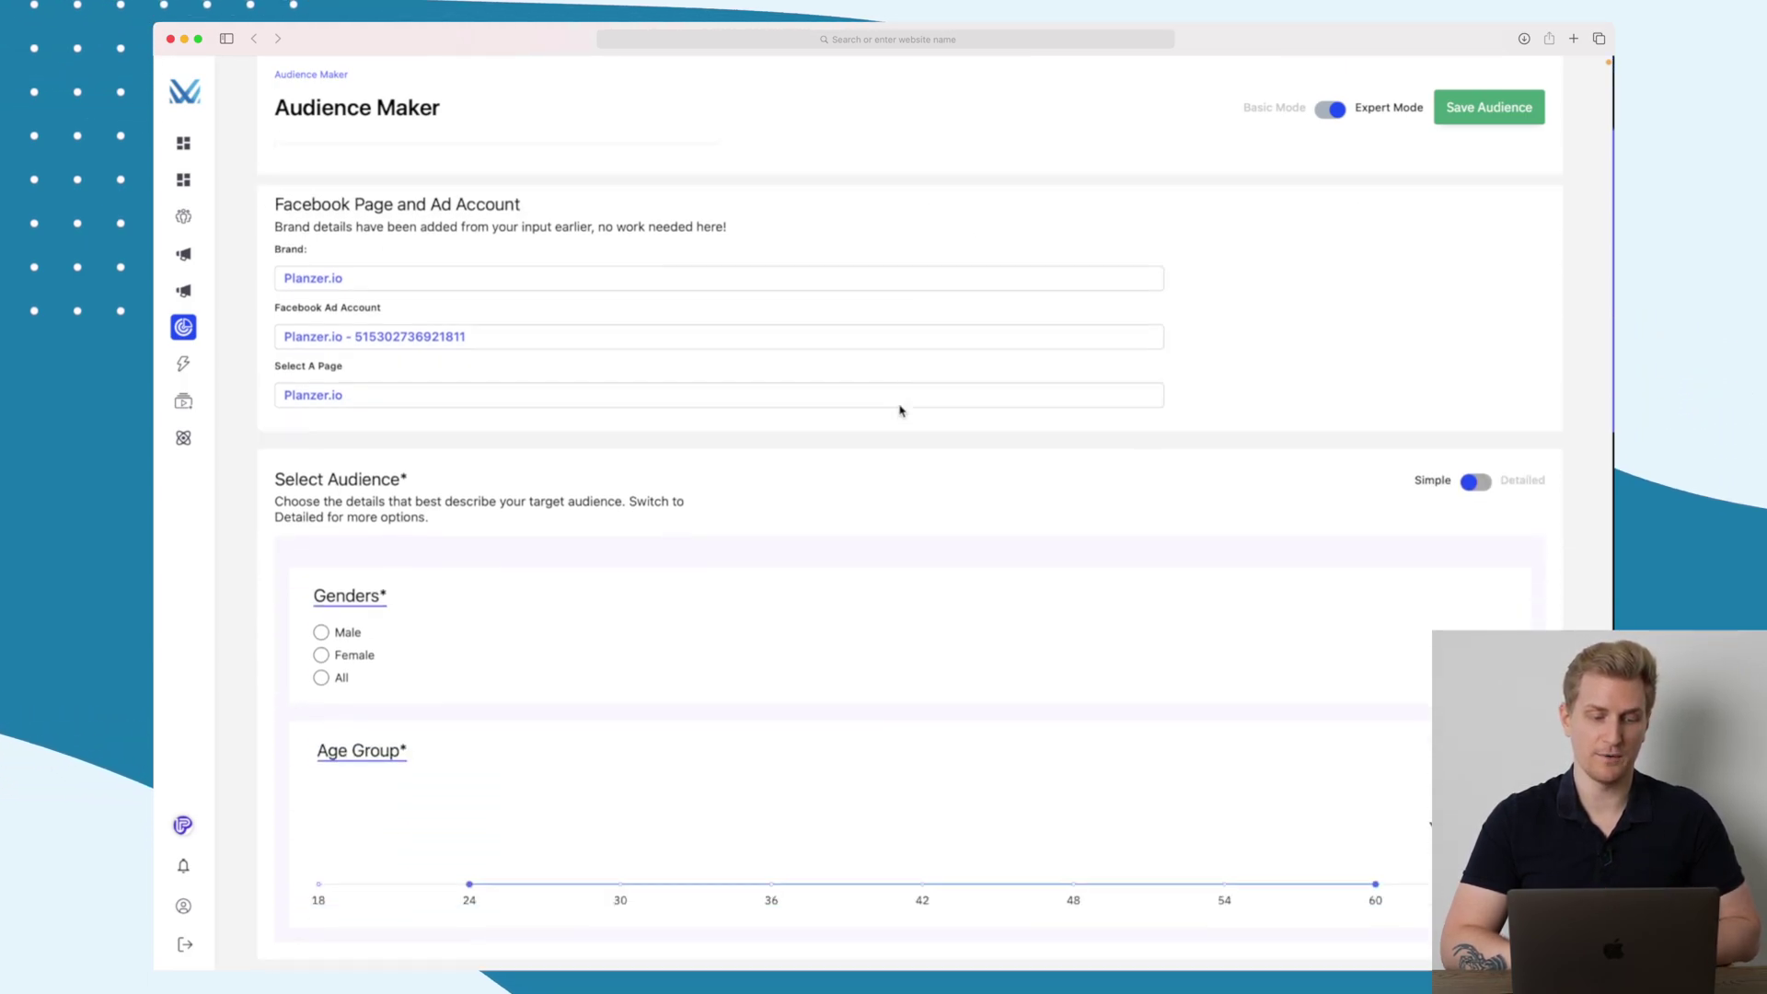
{"action": "scroll", "coordinate": [899, 411], "scroll_direction": "down", "scroll_amount": 2}
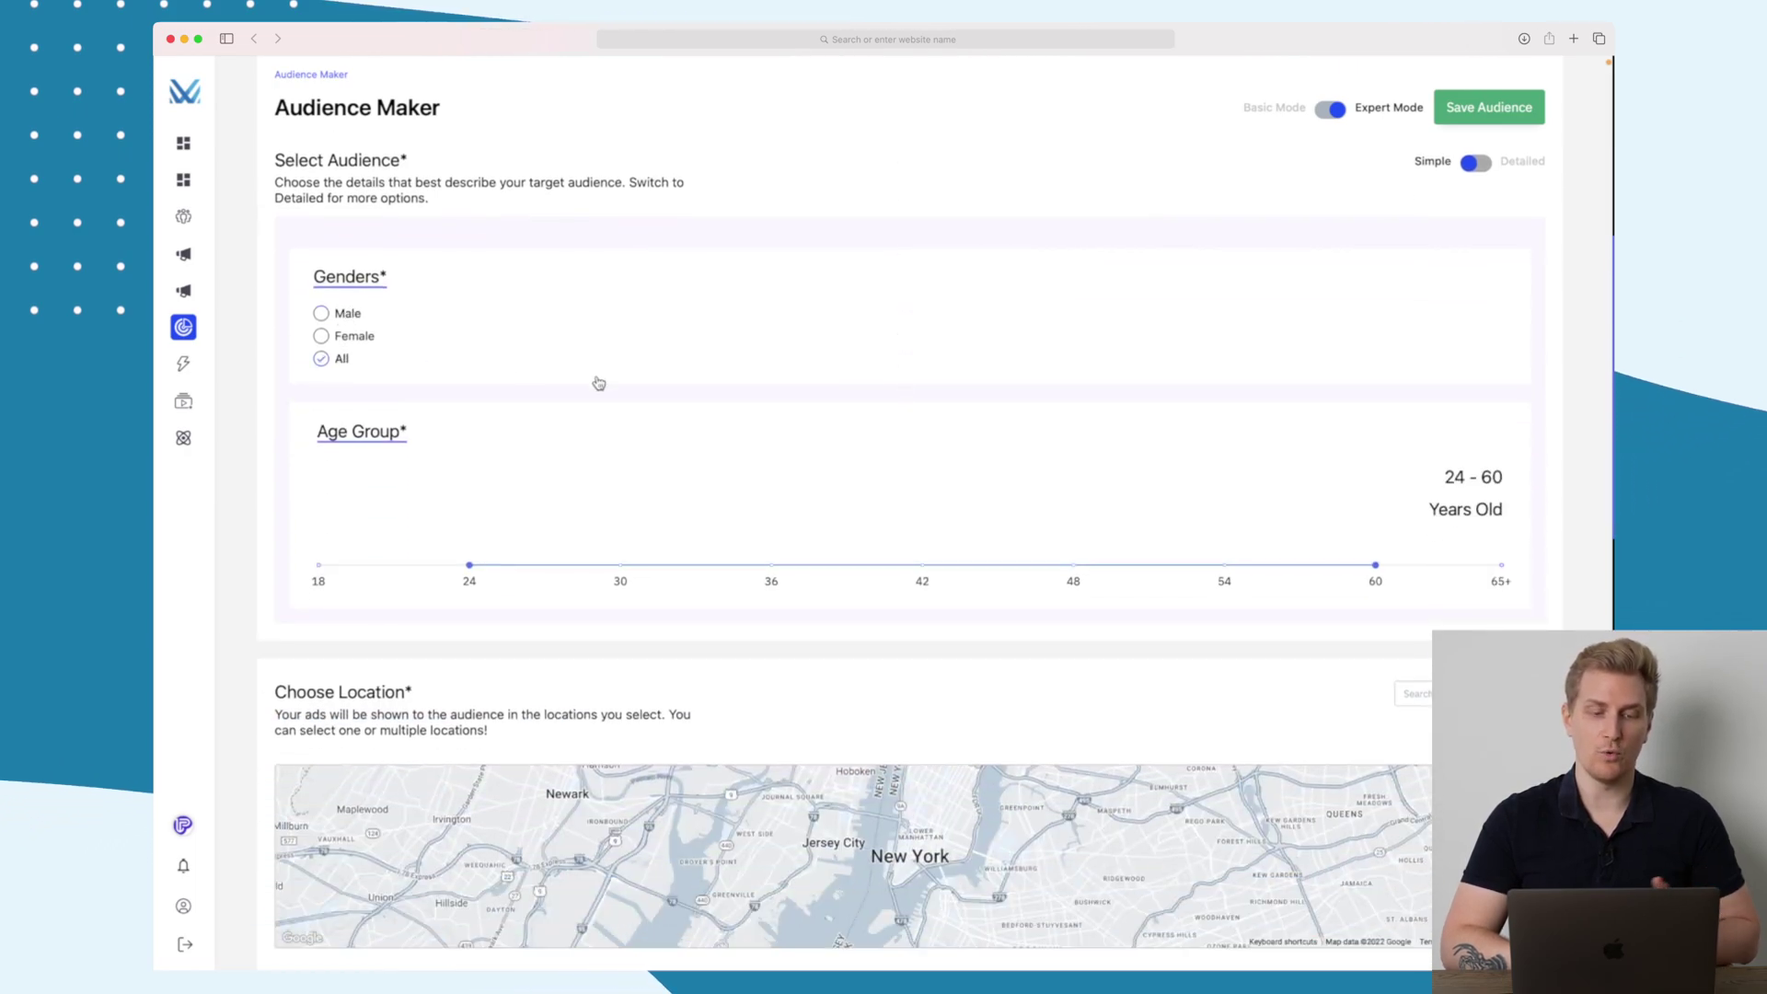
{"action": "scroll", "coordinate": [596, 383], "scroll_direction": "down", "scroll_amount": 3}
{"action": "scroll", "coordinate": [1116, 295], "scroll_direction": "down", "scroll_amount": 1}
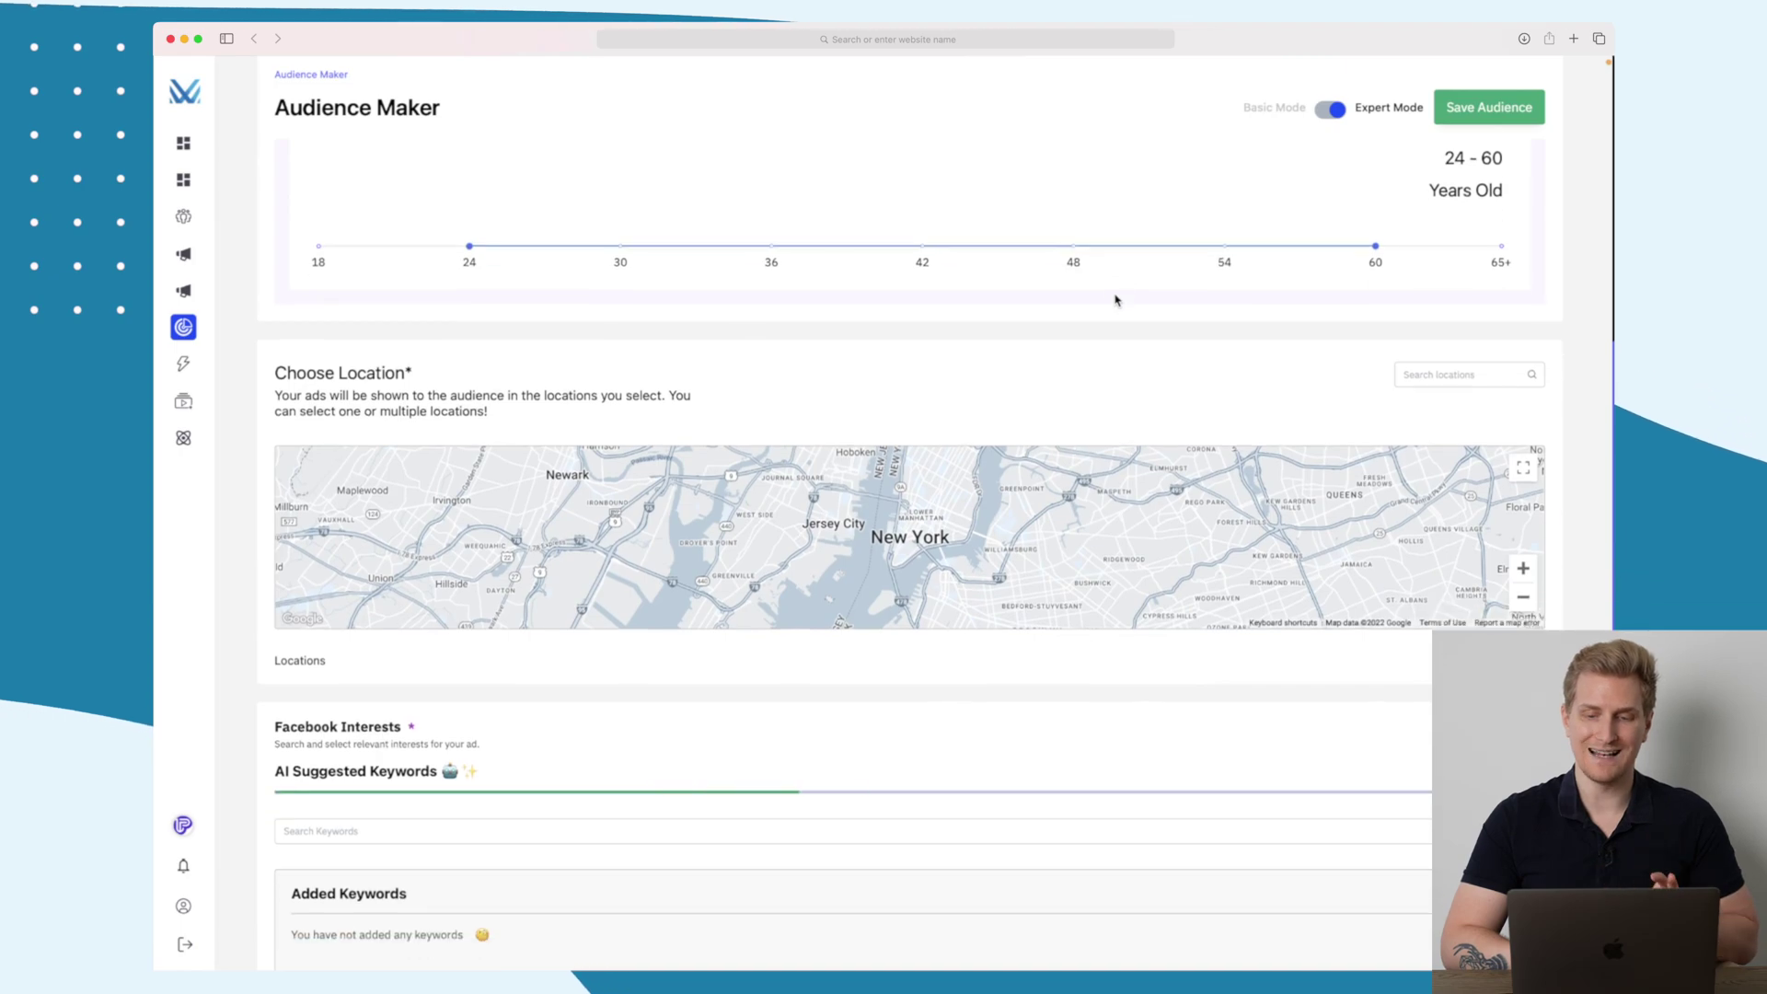
Add Denmark as the audience's target location.
{"action": "left_click", "coordinate": [1482, 372]}
{"action": "type", "text": "denmark"}
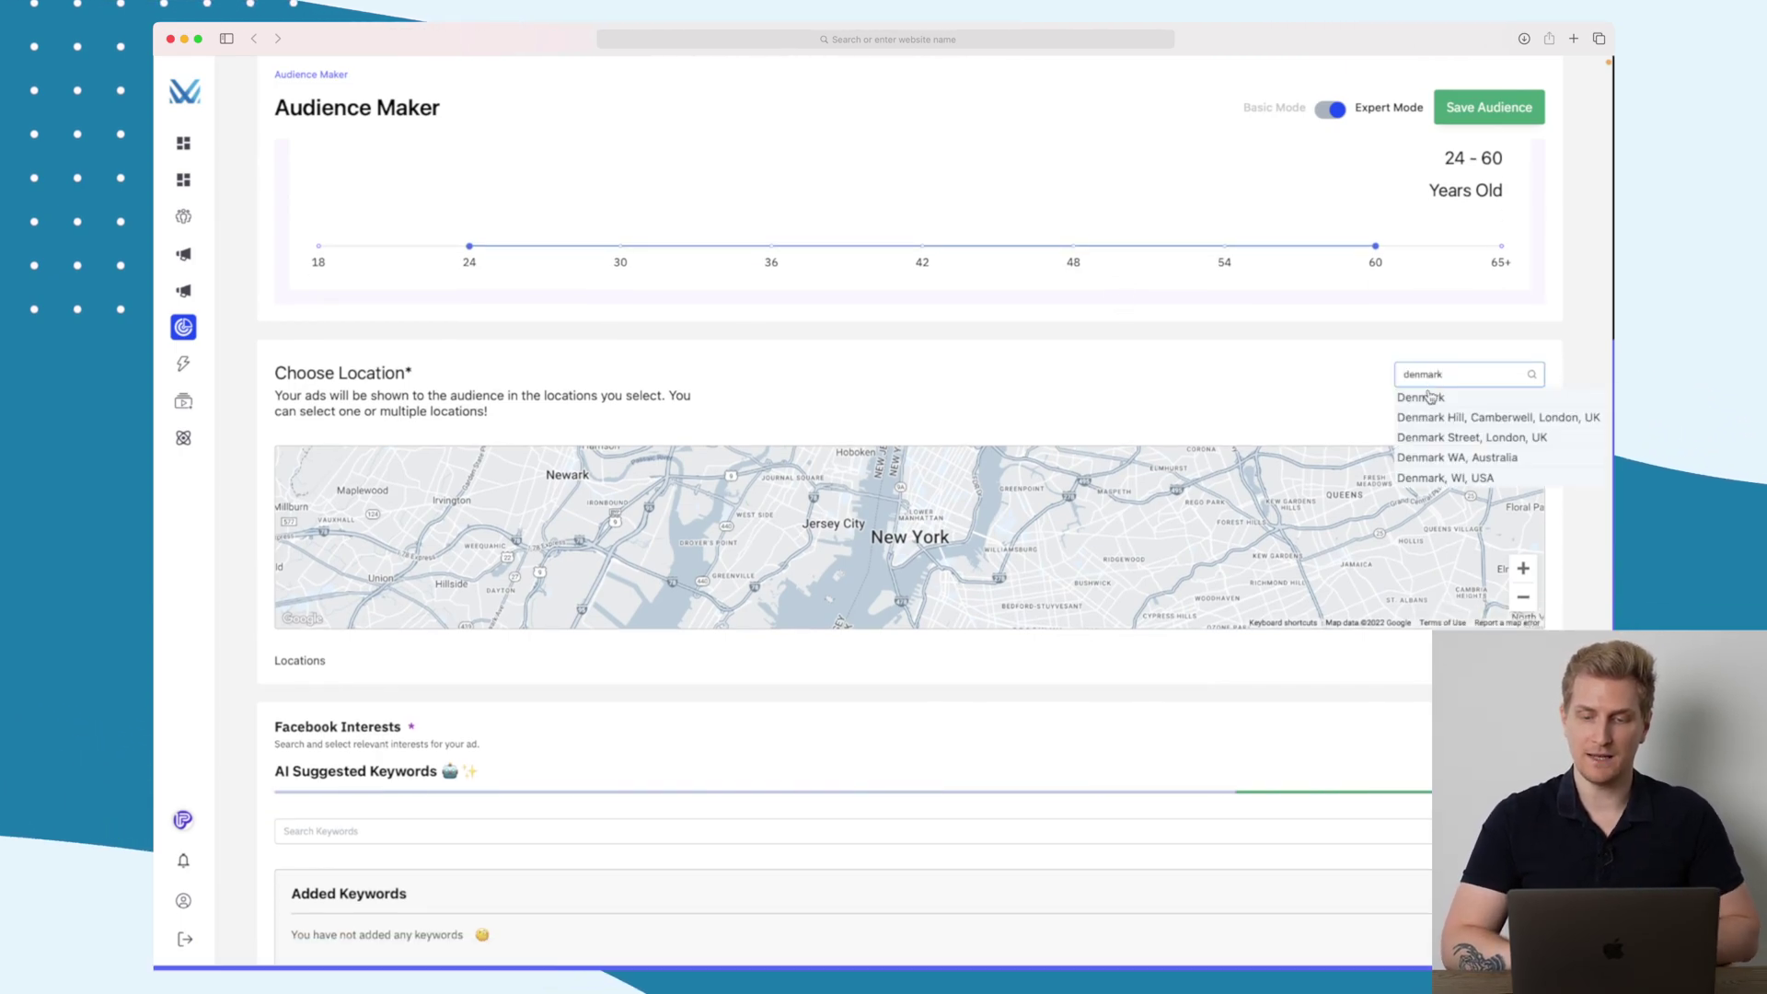
{"action": "key", "text": "Return"}
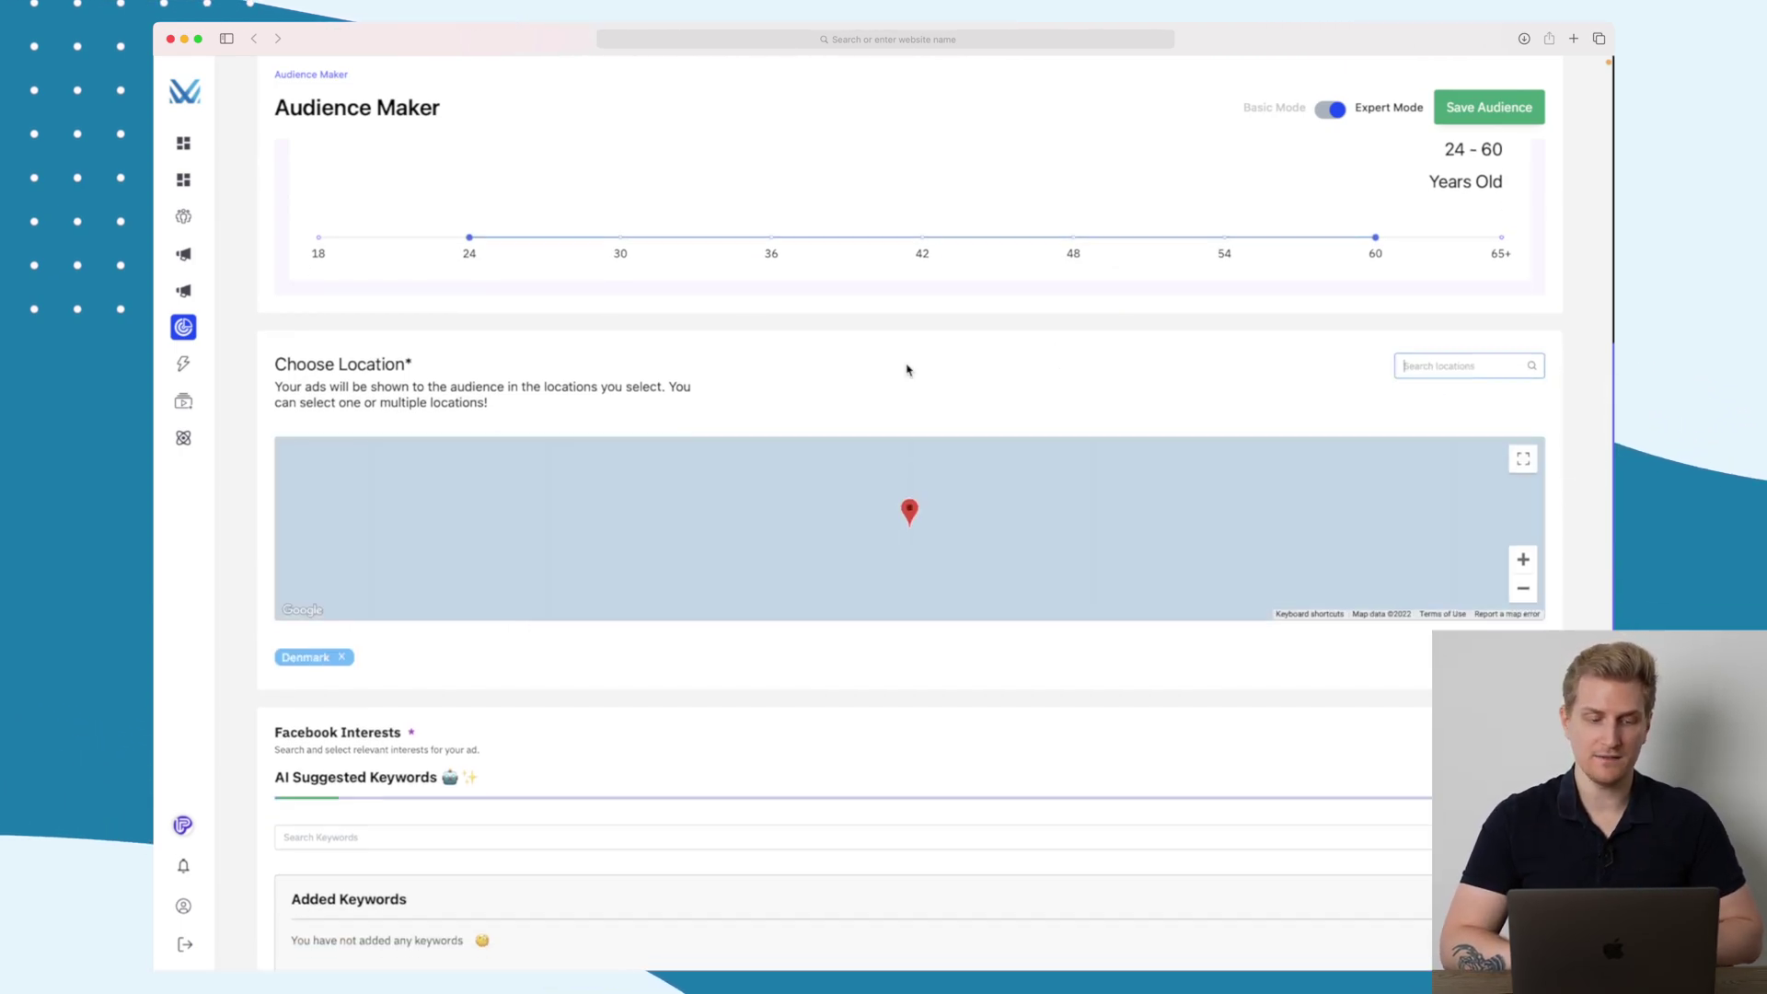
{"action": "scroll", "coordinate": [907, 368], "scroll_direction": "down", "scroll_amount": 5}
Add the AI-suggested PLANNER/SCHEDULER and PRODUCTIVITY SOFTWARE interest keywords to the audience.
{"action": "left_click", "coordinate": [409, 370]}
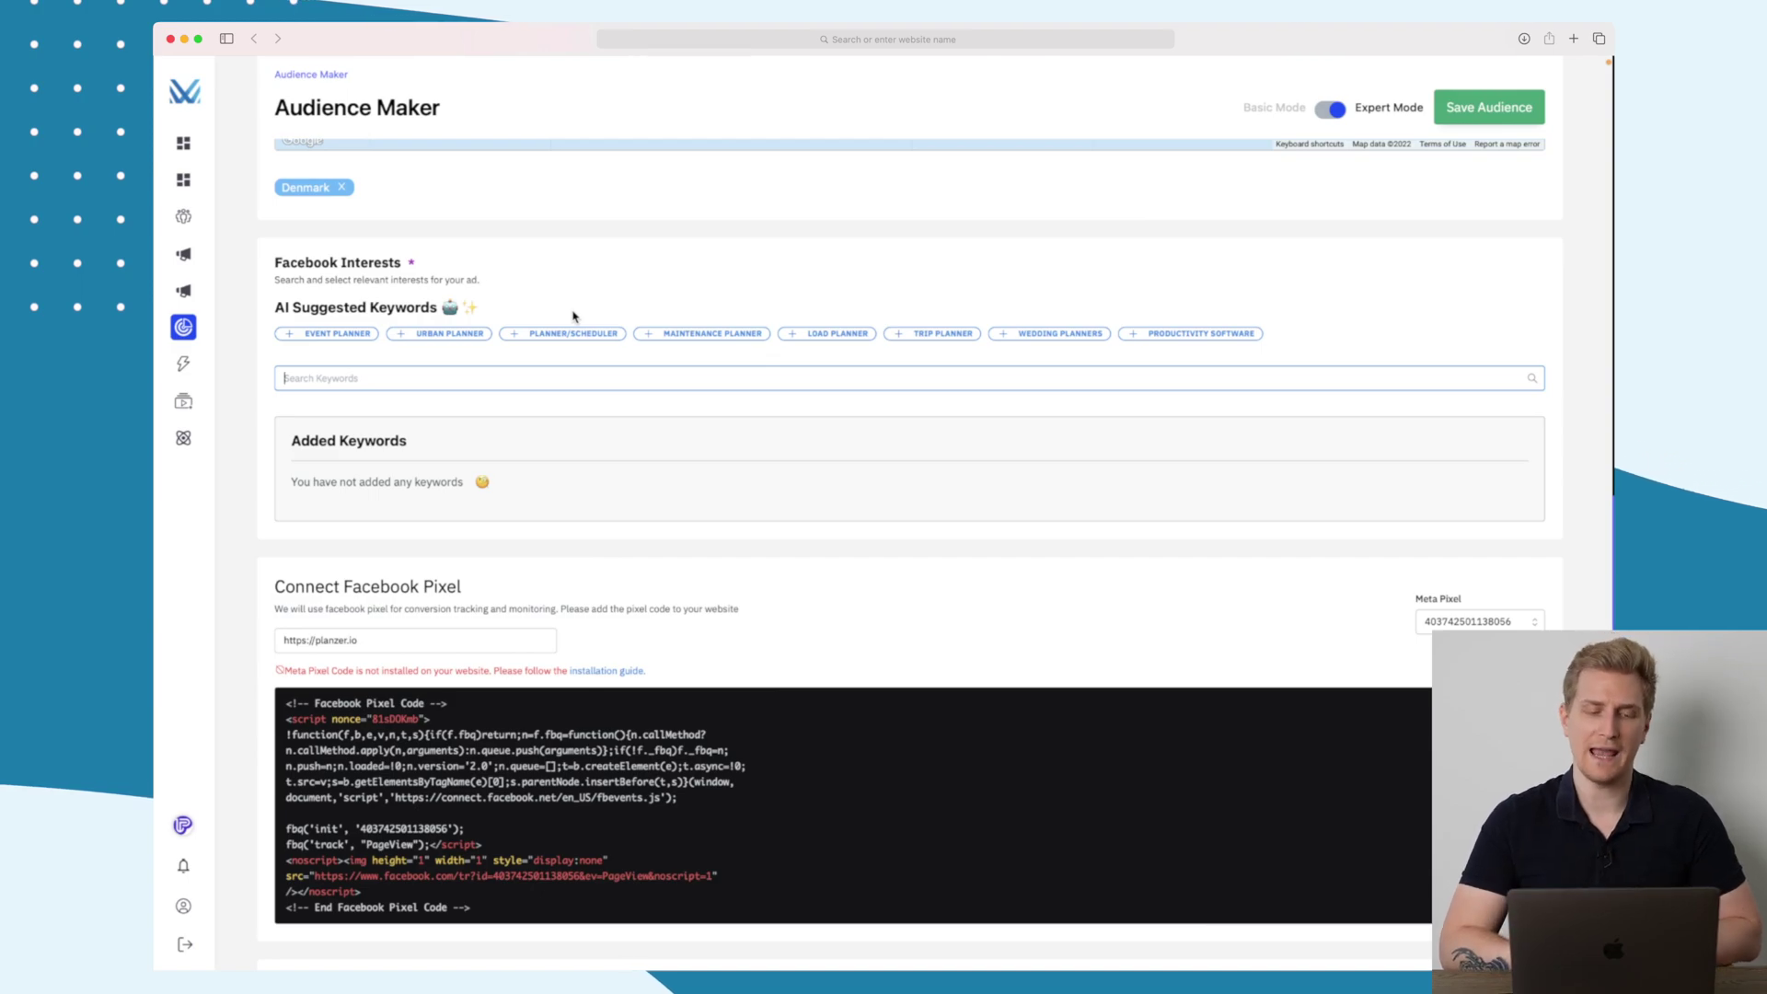
{"action": "left_click", "coordinate": [548, 337]}
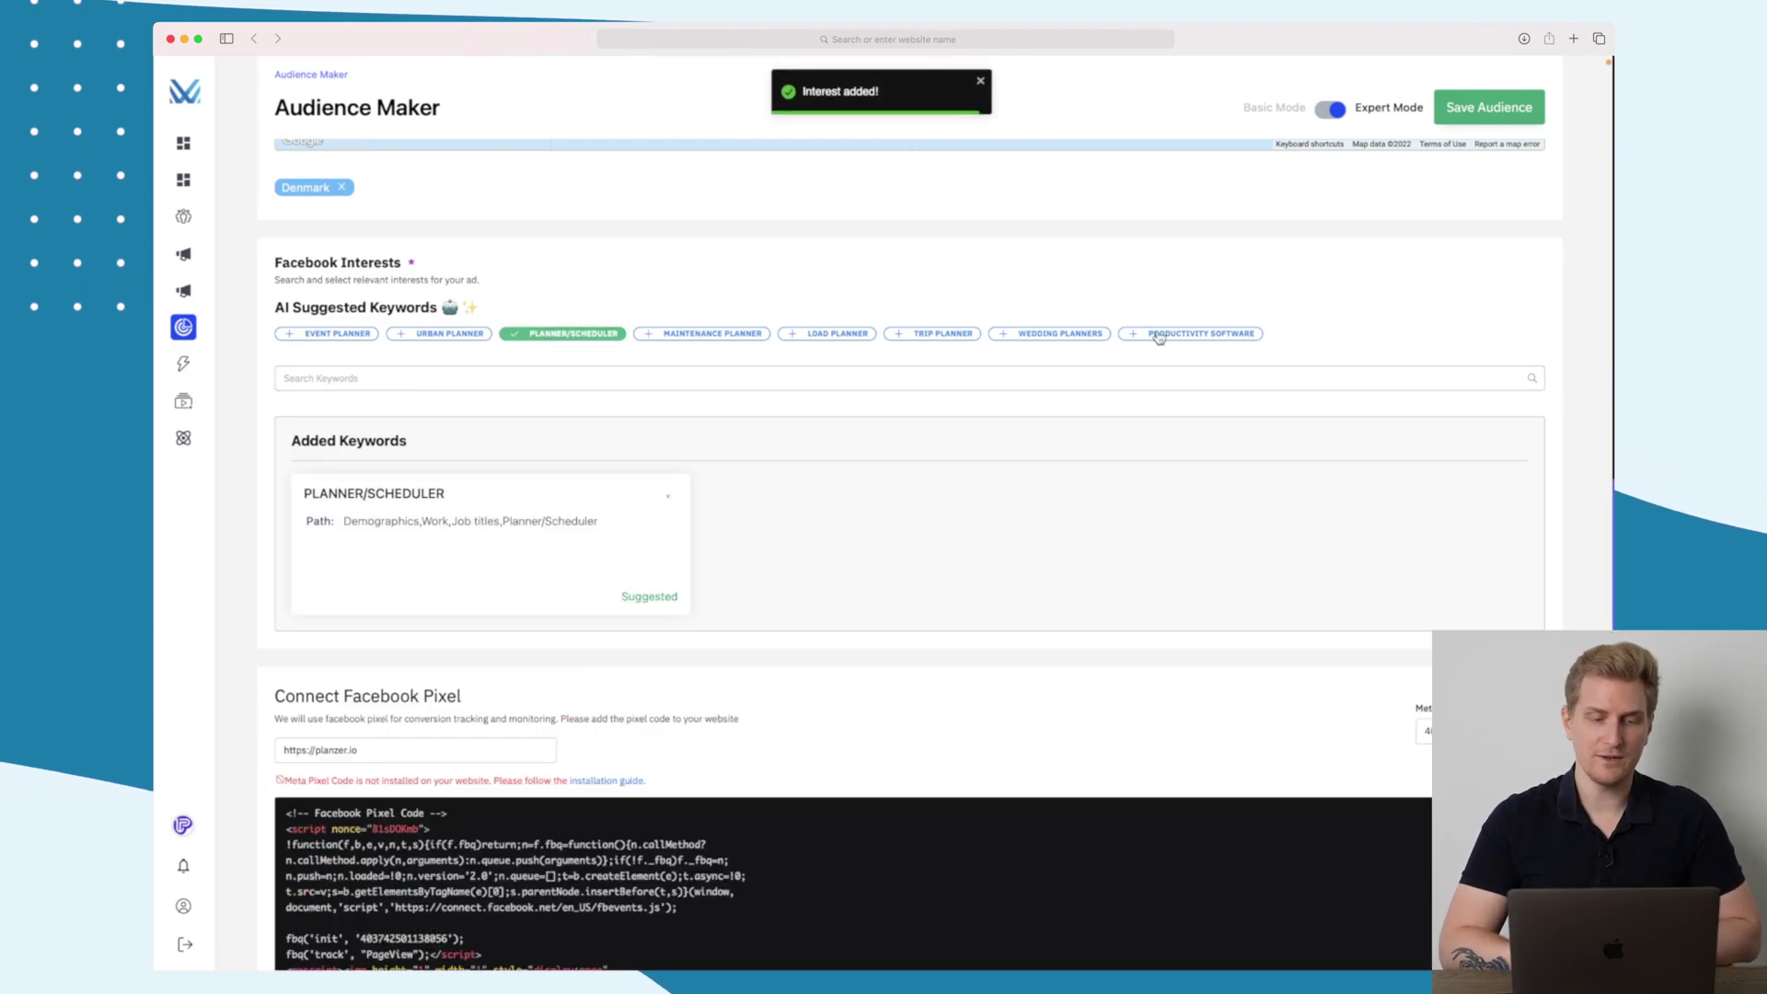
{"action": "left_click", "coordinate": [1200, 337]}
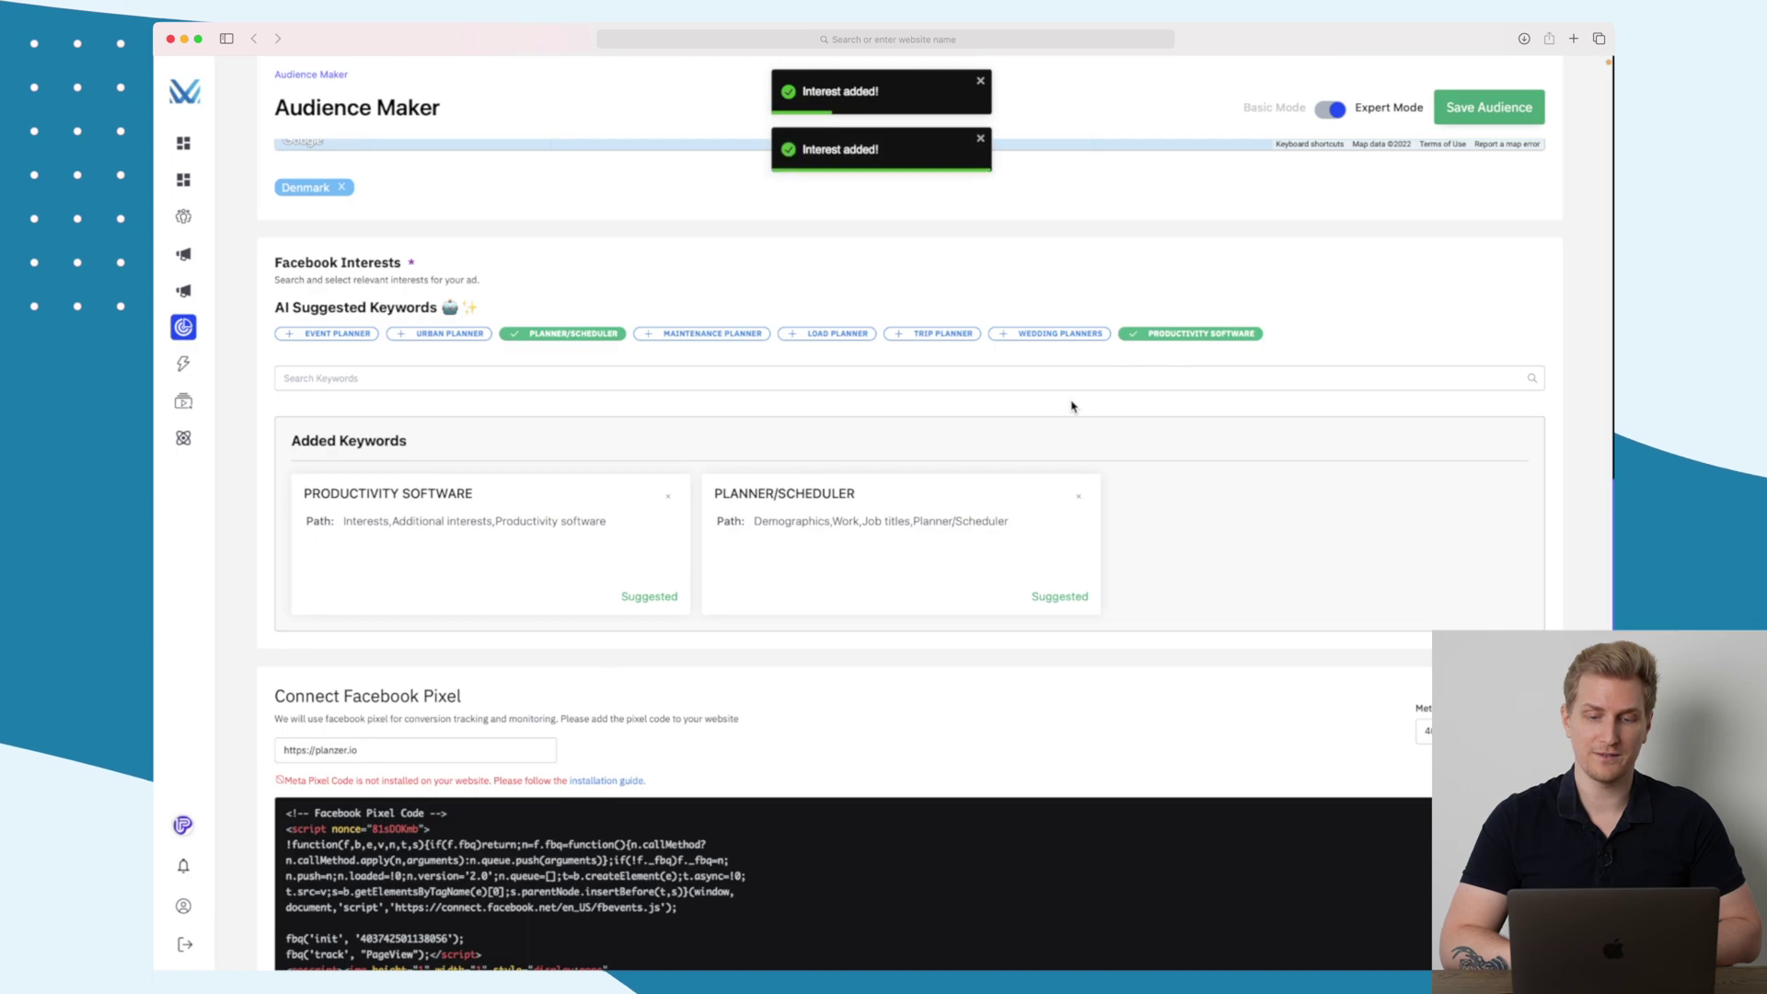
{"action": "left_click", "coordinate": [967, 383]}
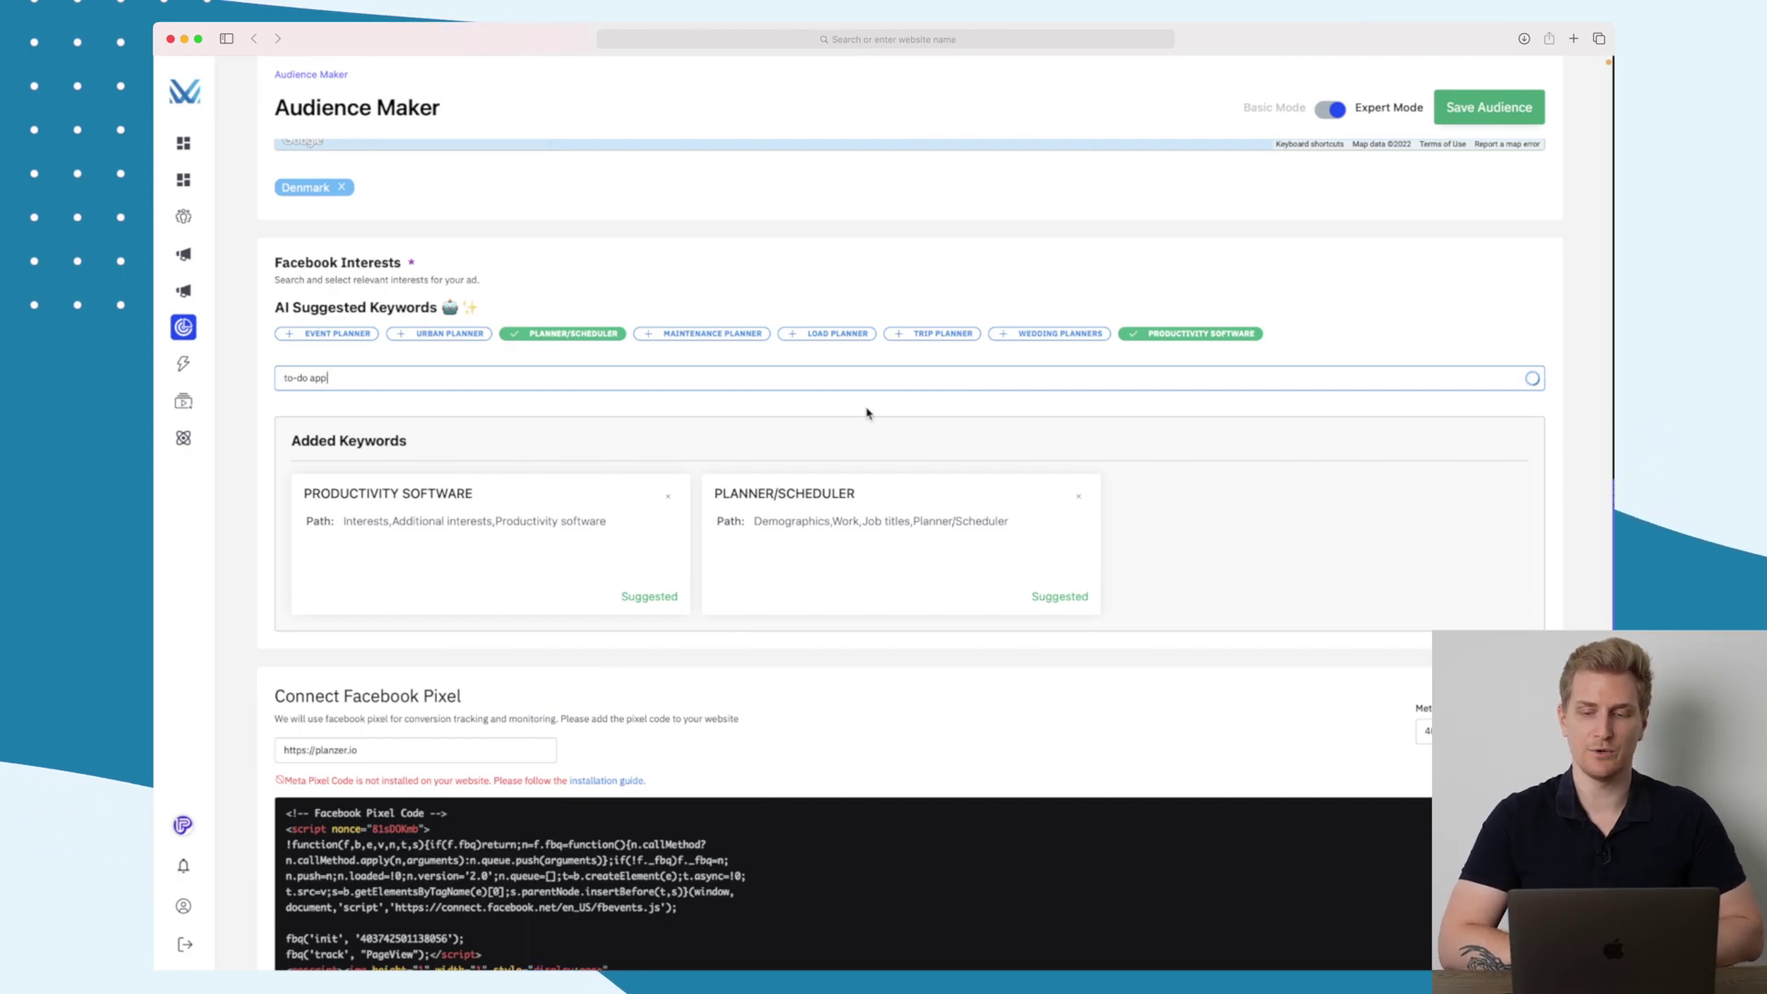
{"action": "scroll", "coordinate": [866, 414], "scroll_direction": "down", "scroll_amount": 5}
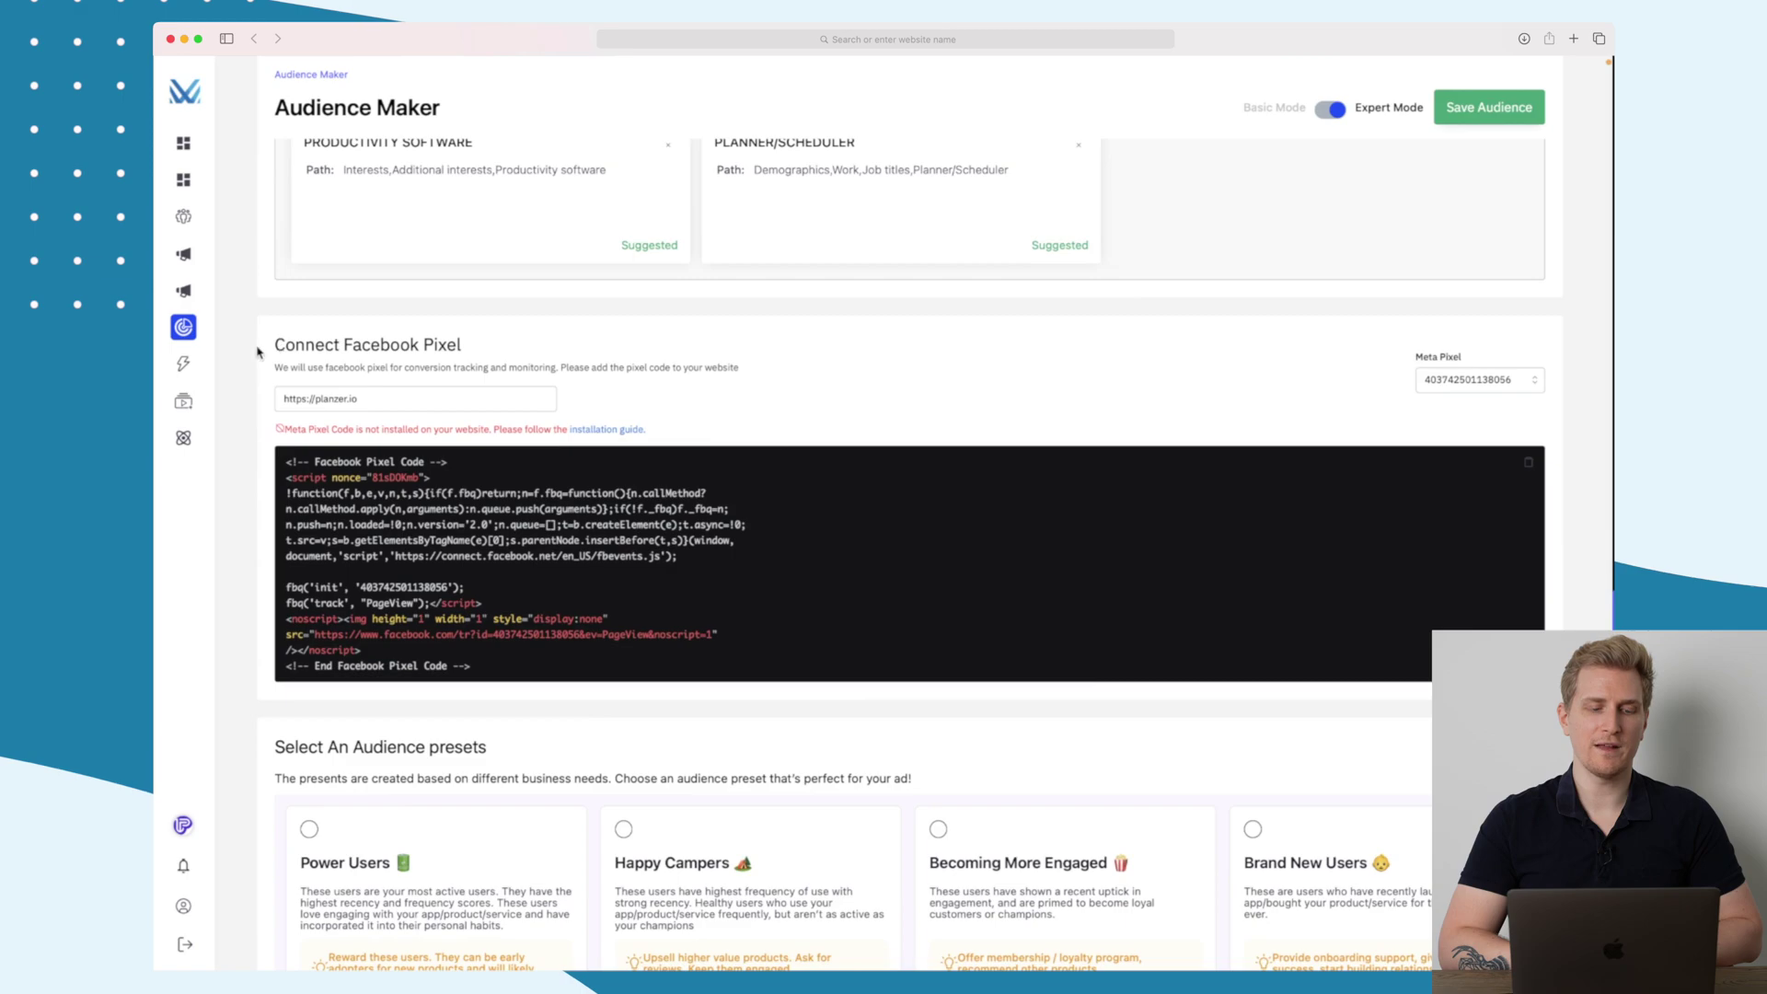
{"action": "scroll", "coordinate": [484, 364], "scroll_direction": "down", "scroll_amount": 2}
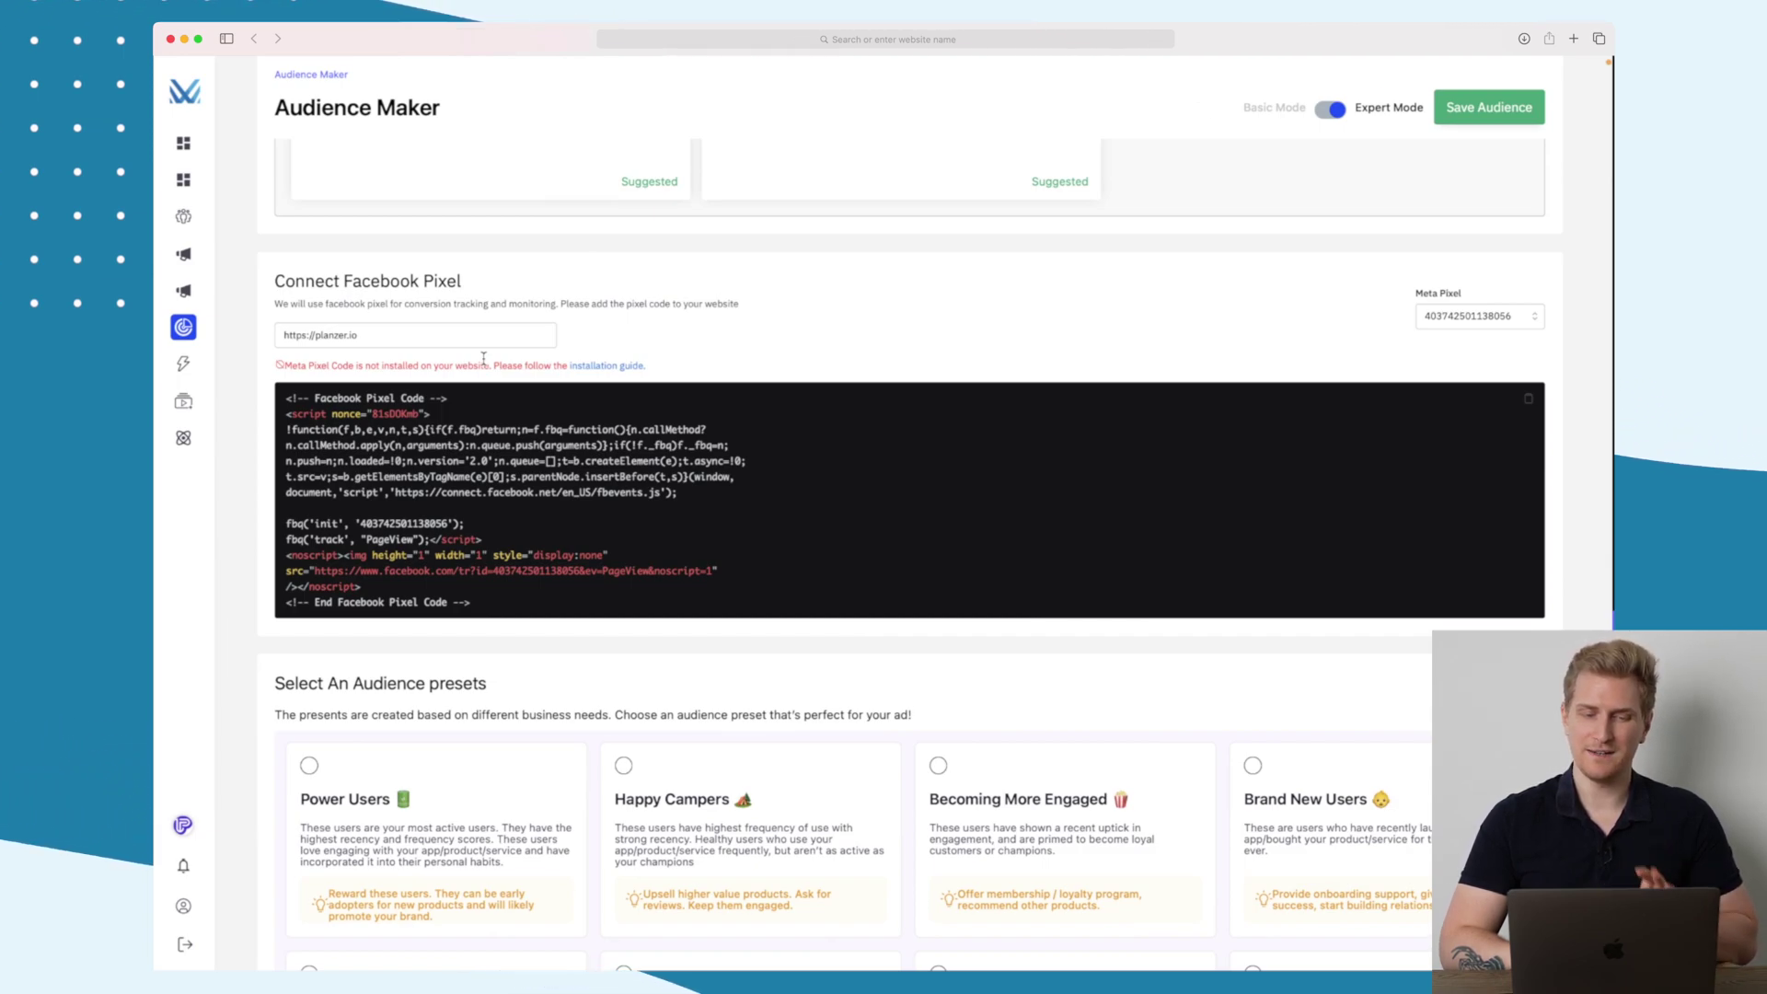
{"action": "scroll", "coordinate": [484, 358], "scroll_direction": "down", "scroll_amount": 2}
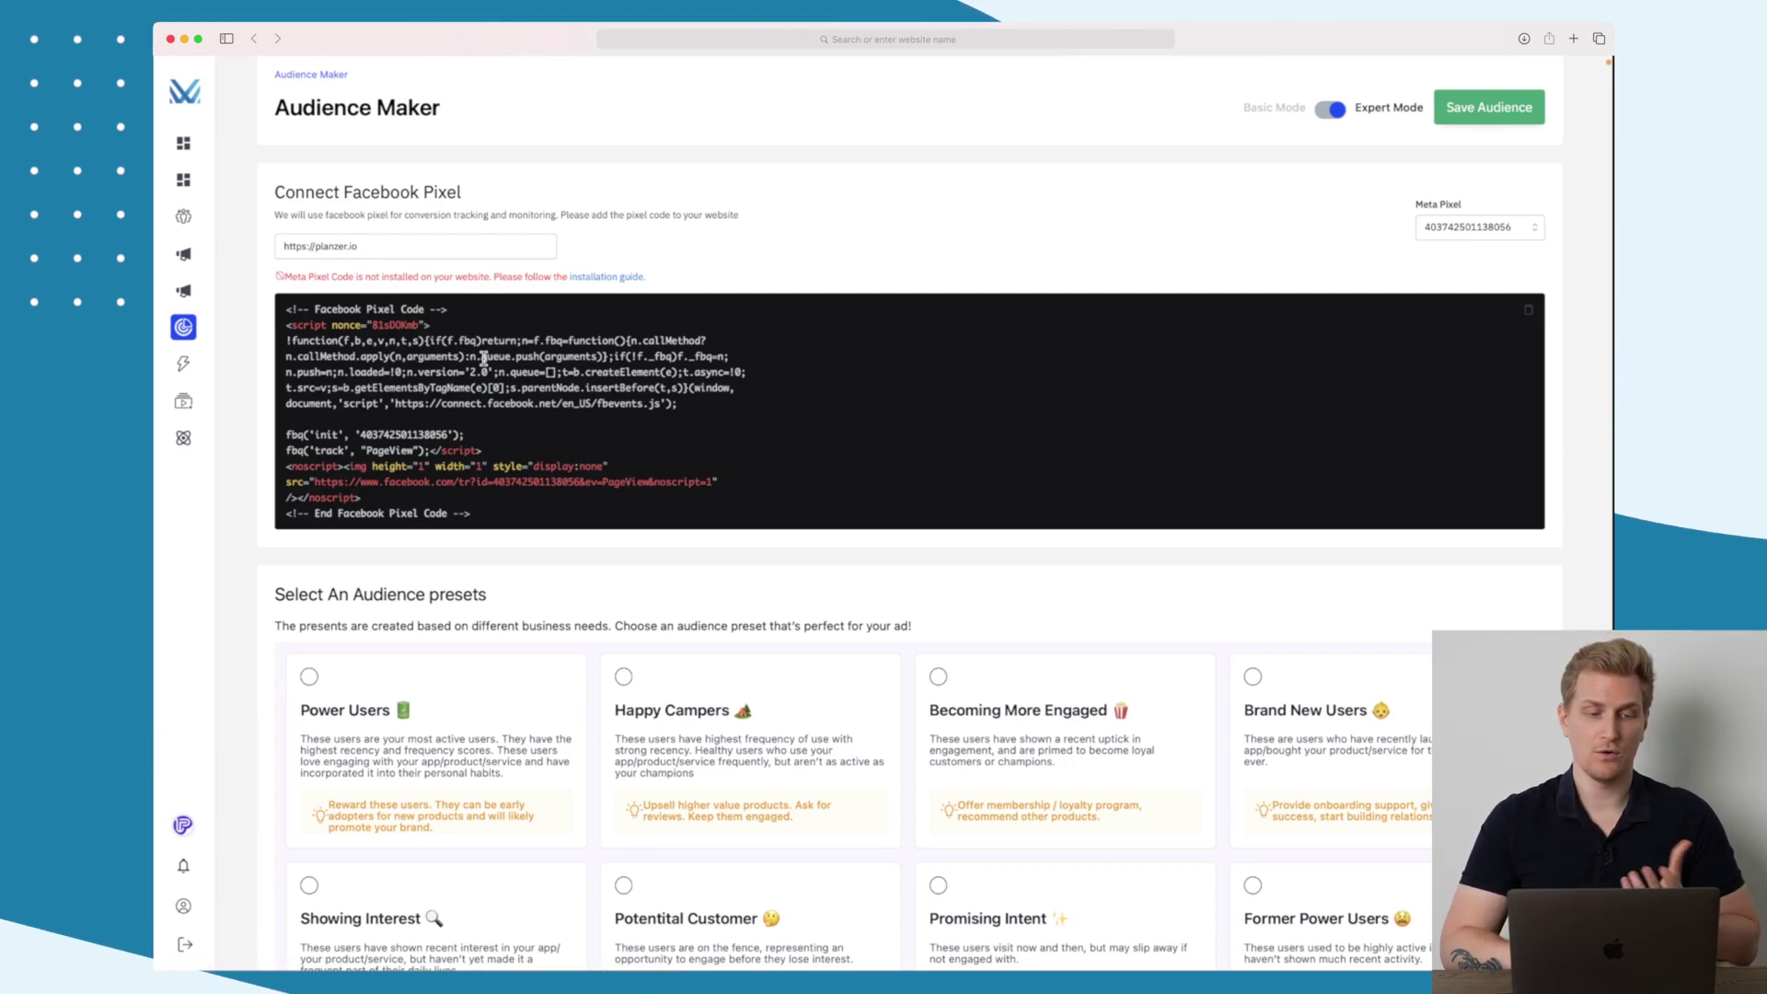
{"action": "scroll", "coordinate": [484, 358], "scroll_direction": "down", "scroll_amount": 3}
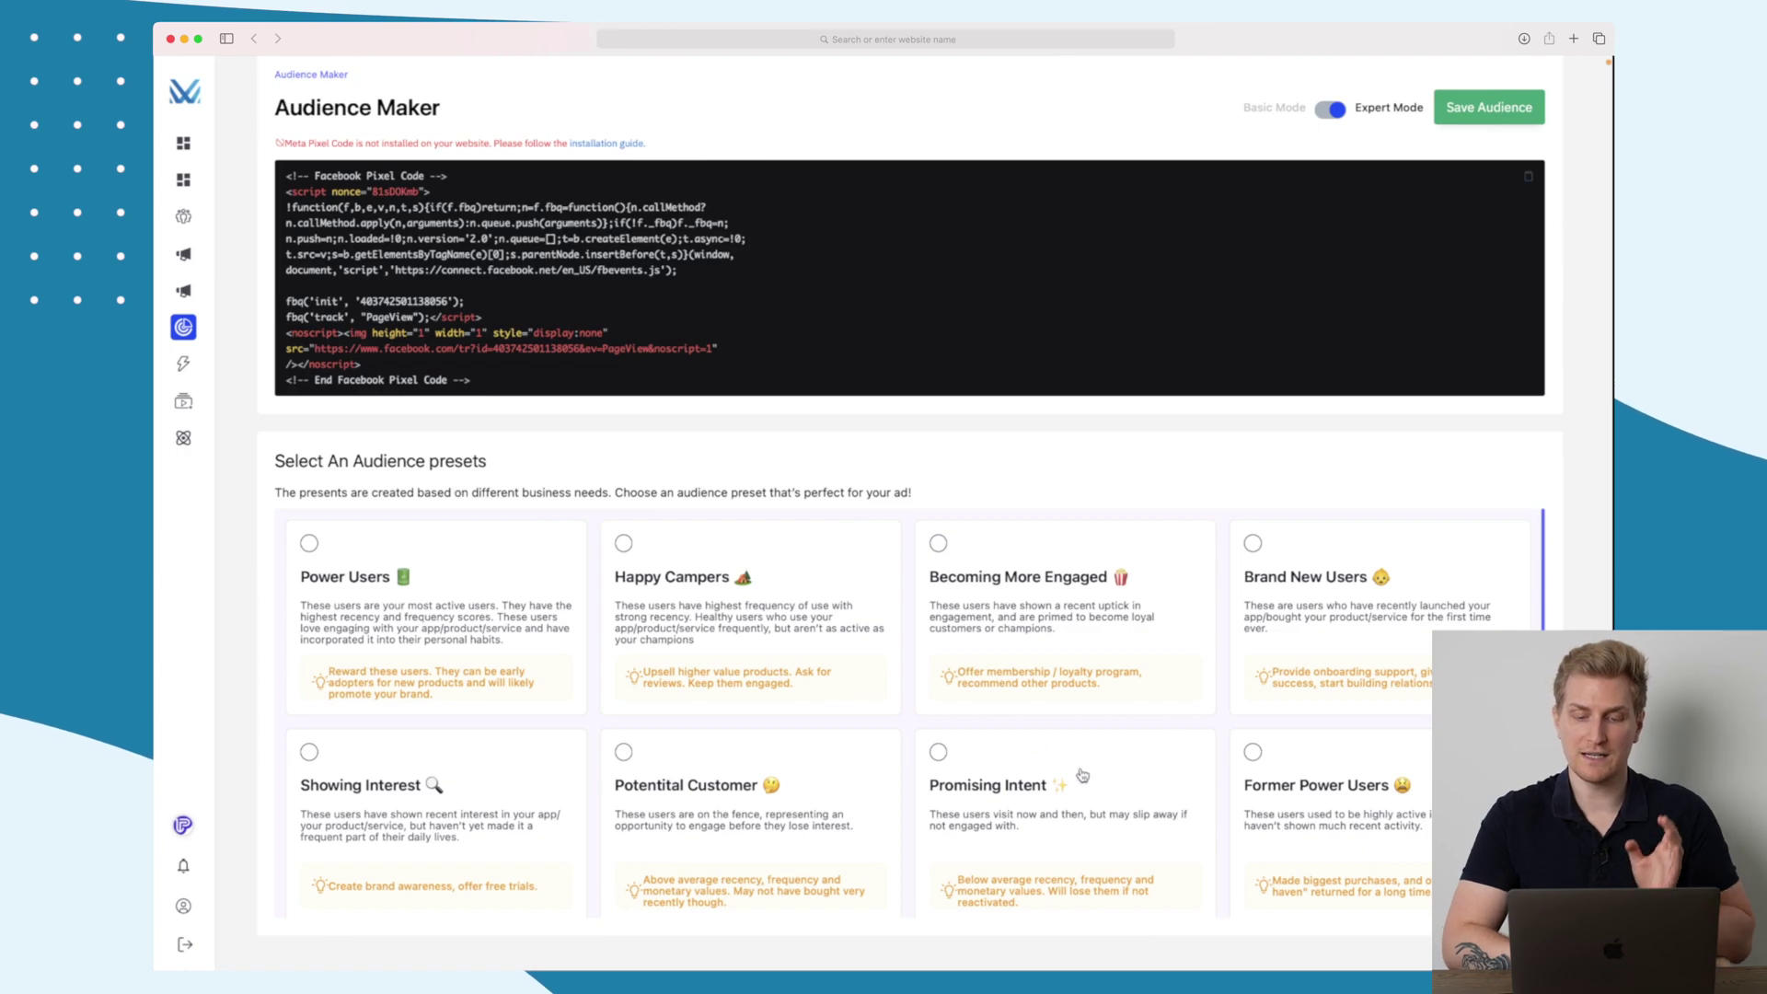
Compare the Happy Campers and Becoming More Engaged presets, settle on Power Users, and save the audience.
{"action": "scroll", "coordinate": [1266, 867], "scroll_direction": "down", "scroll_amount": 1}
{"action": "scroll", "coordinate": [1116, 761], "scroll_direction": "down", "scroll_amount": 2}
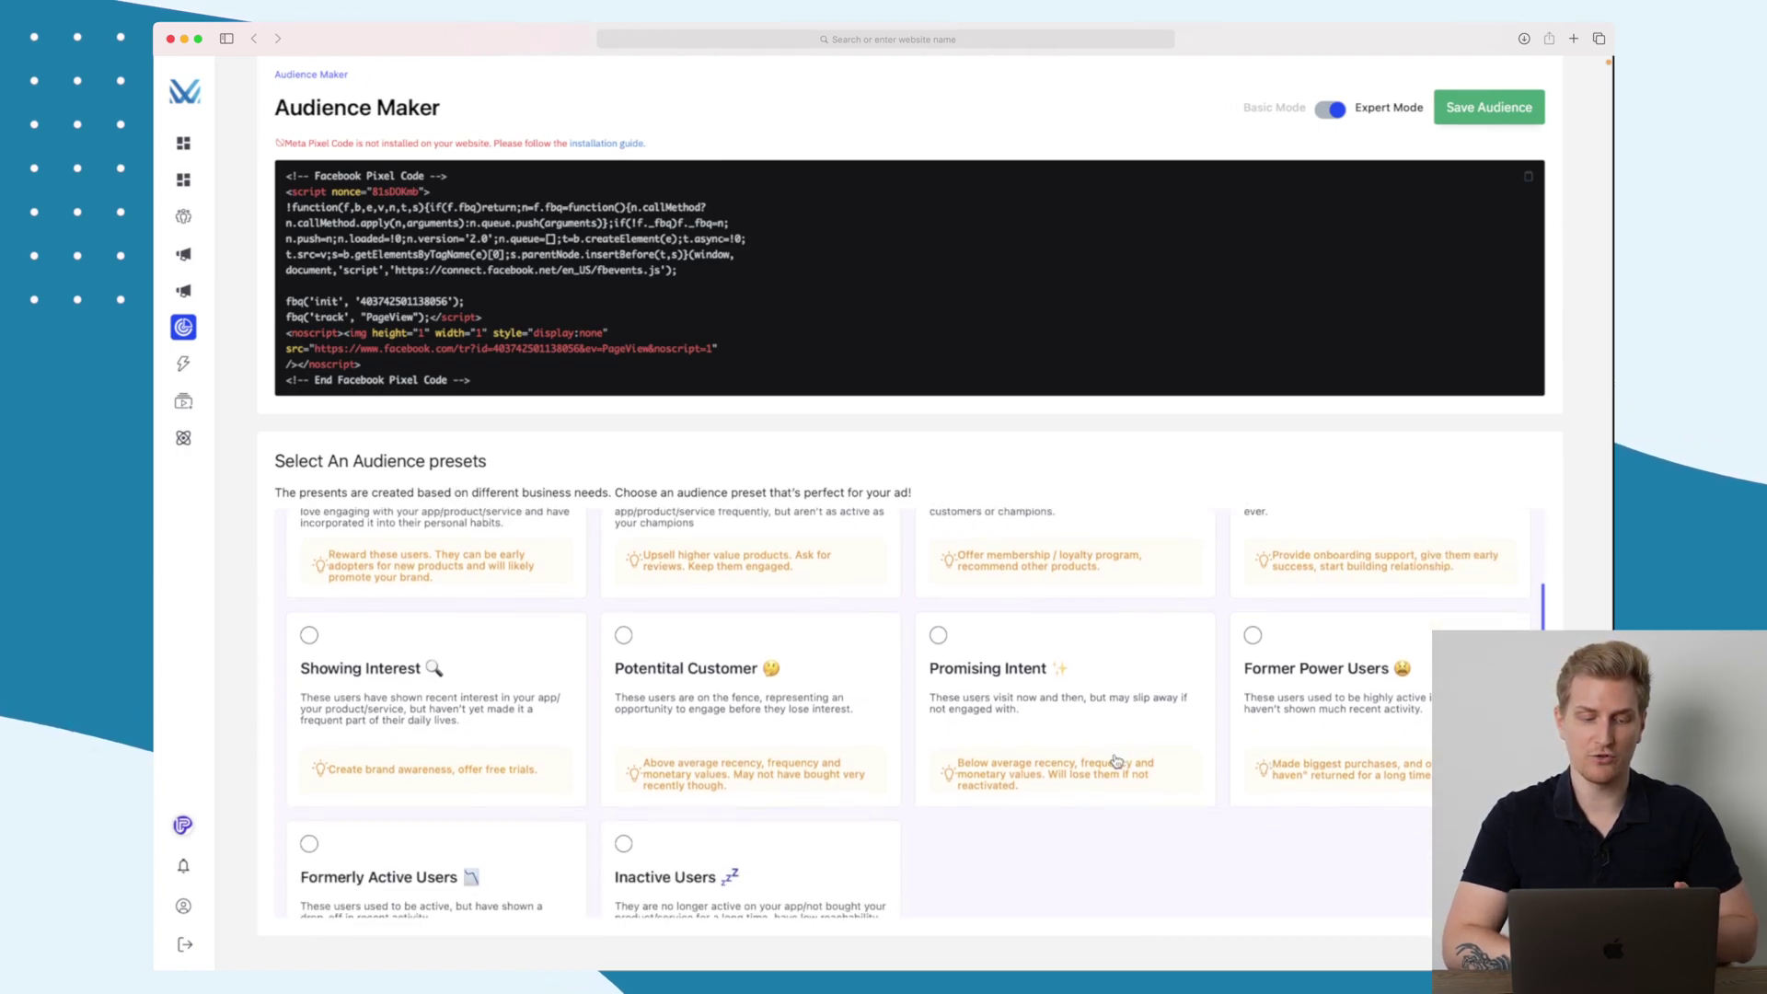
{"action": "scroll", "coordinate": [1116, 761], "scroll_direction": "up", "scroll_amount": 3}
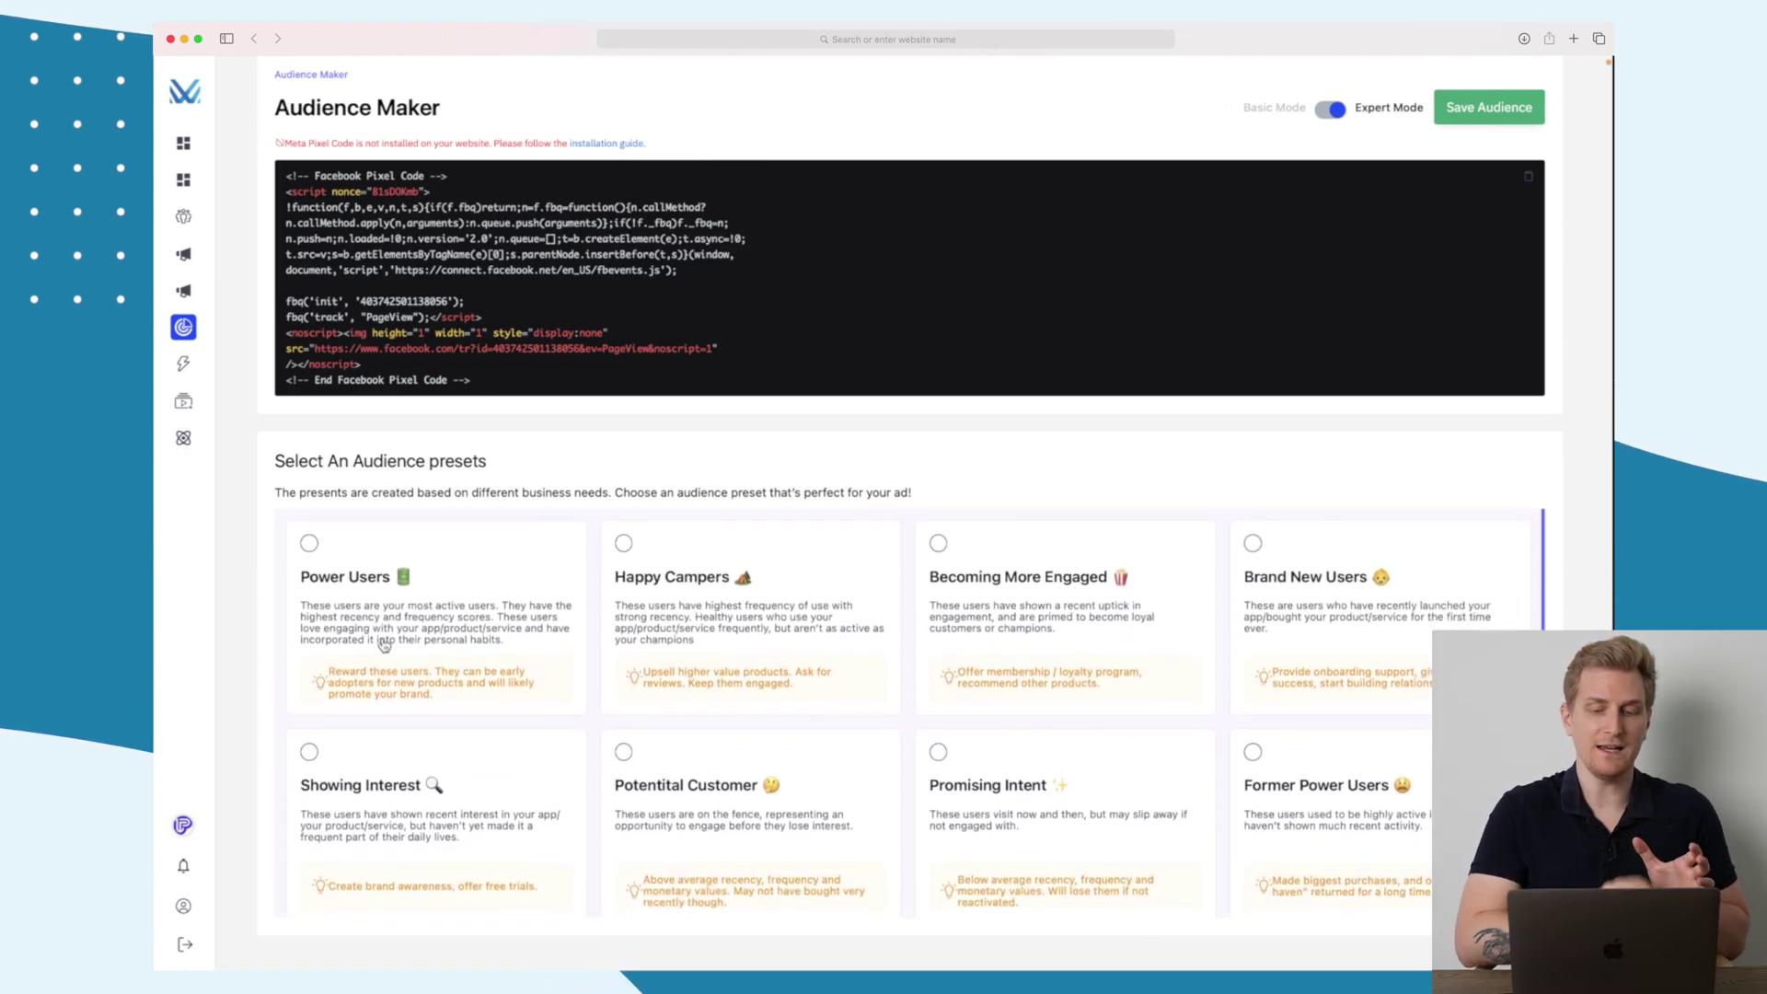
{"action": "scroll", "coordinate": [383, 644], "scroll_direction": "down", "scroll_amount": 3}
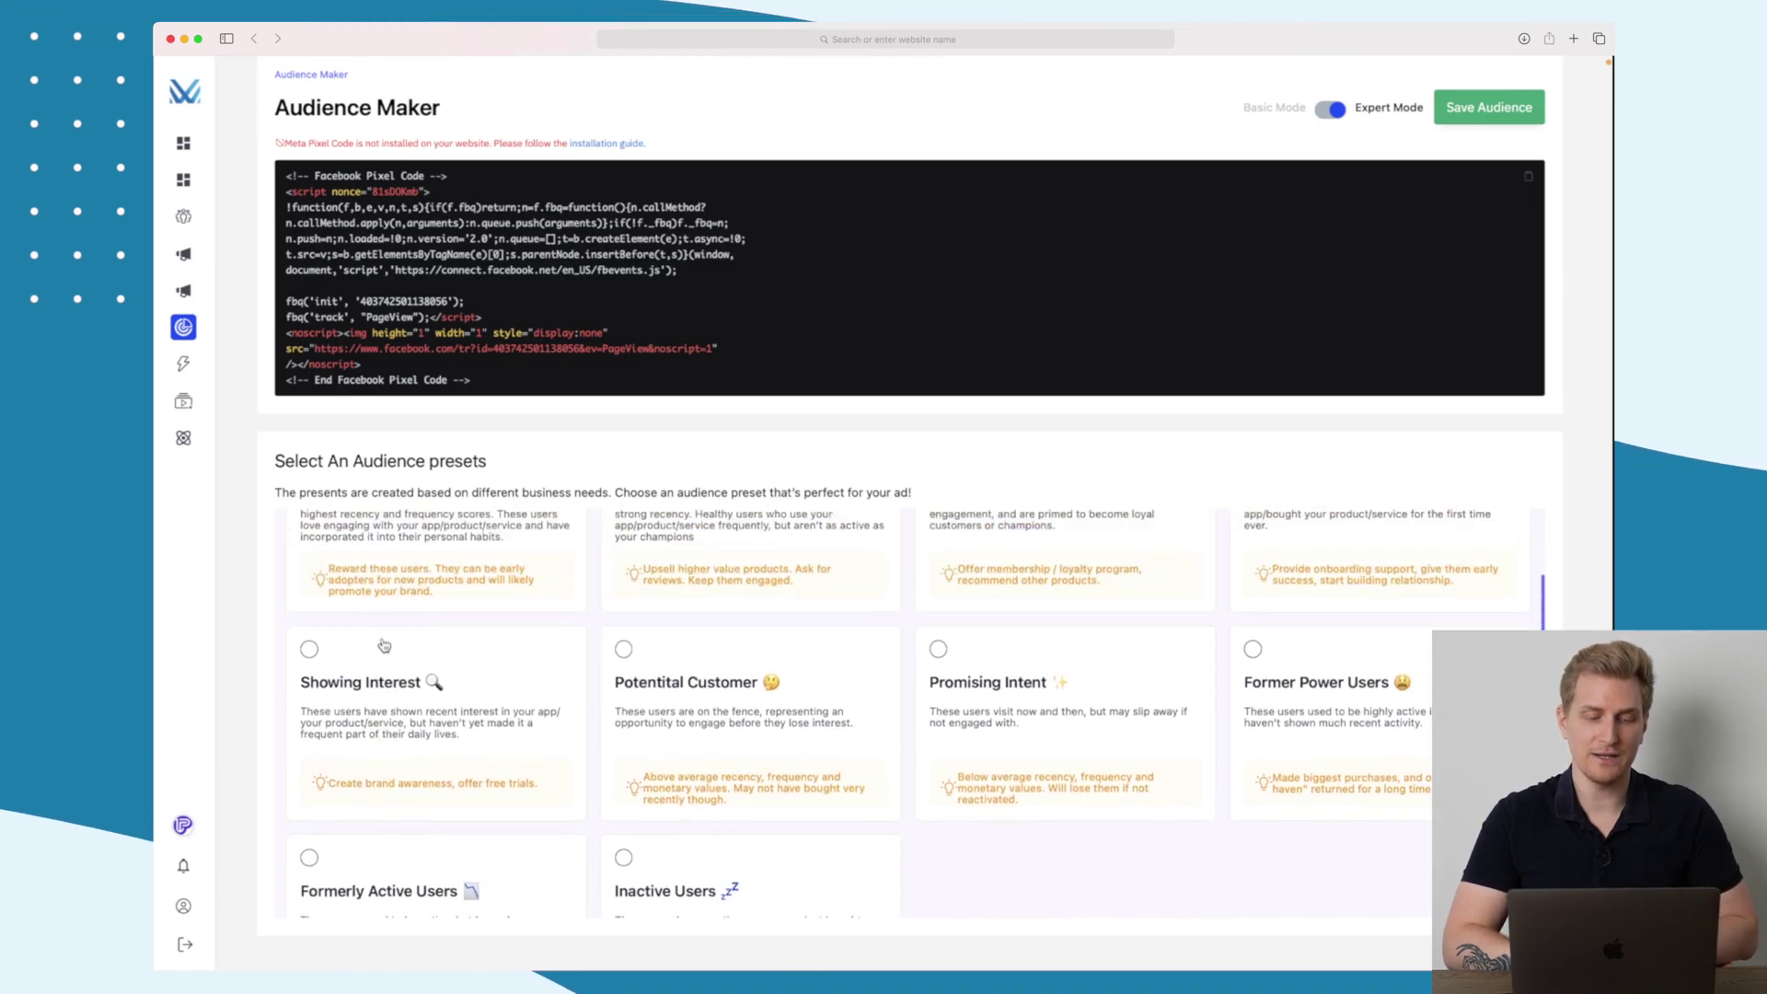
{"action": "scroll", "coordinate": [383, 644], "scroll_direction": "up", "scroll_amount": 3}
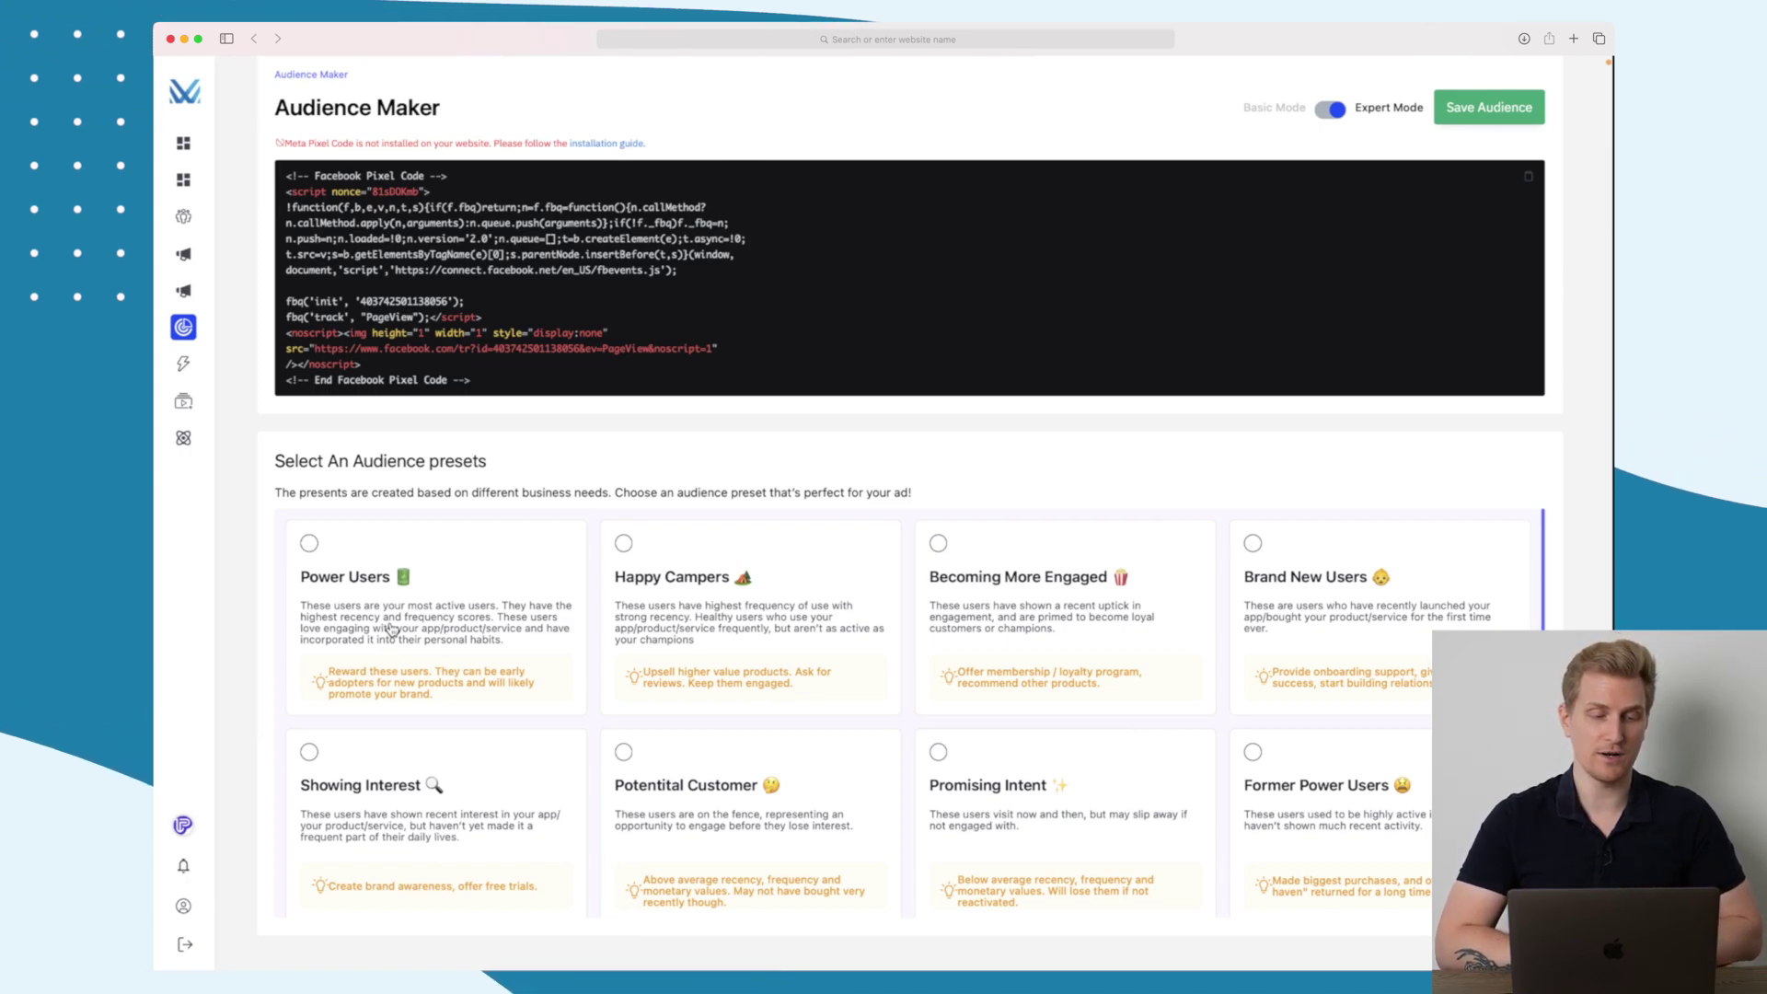
{"action": "left_click", "coordinate": [384, 624]}
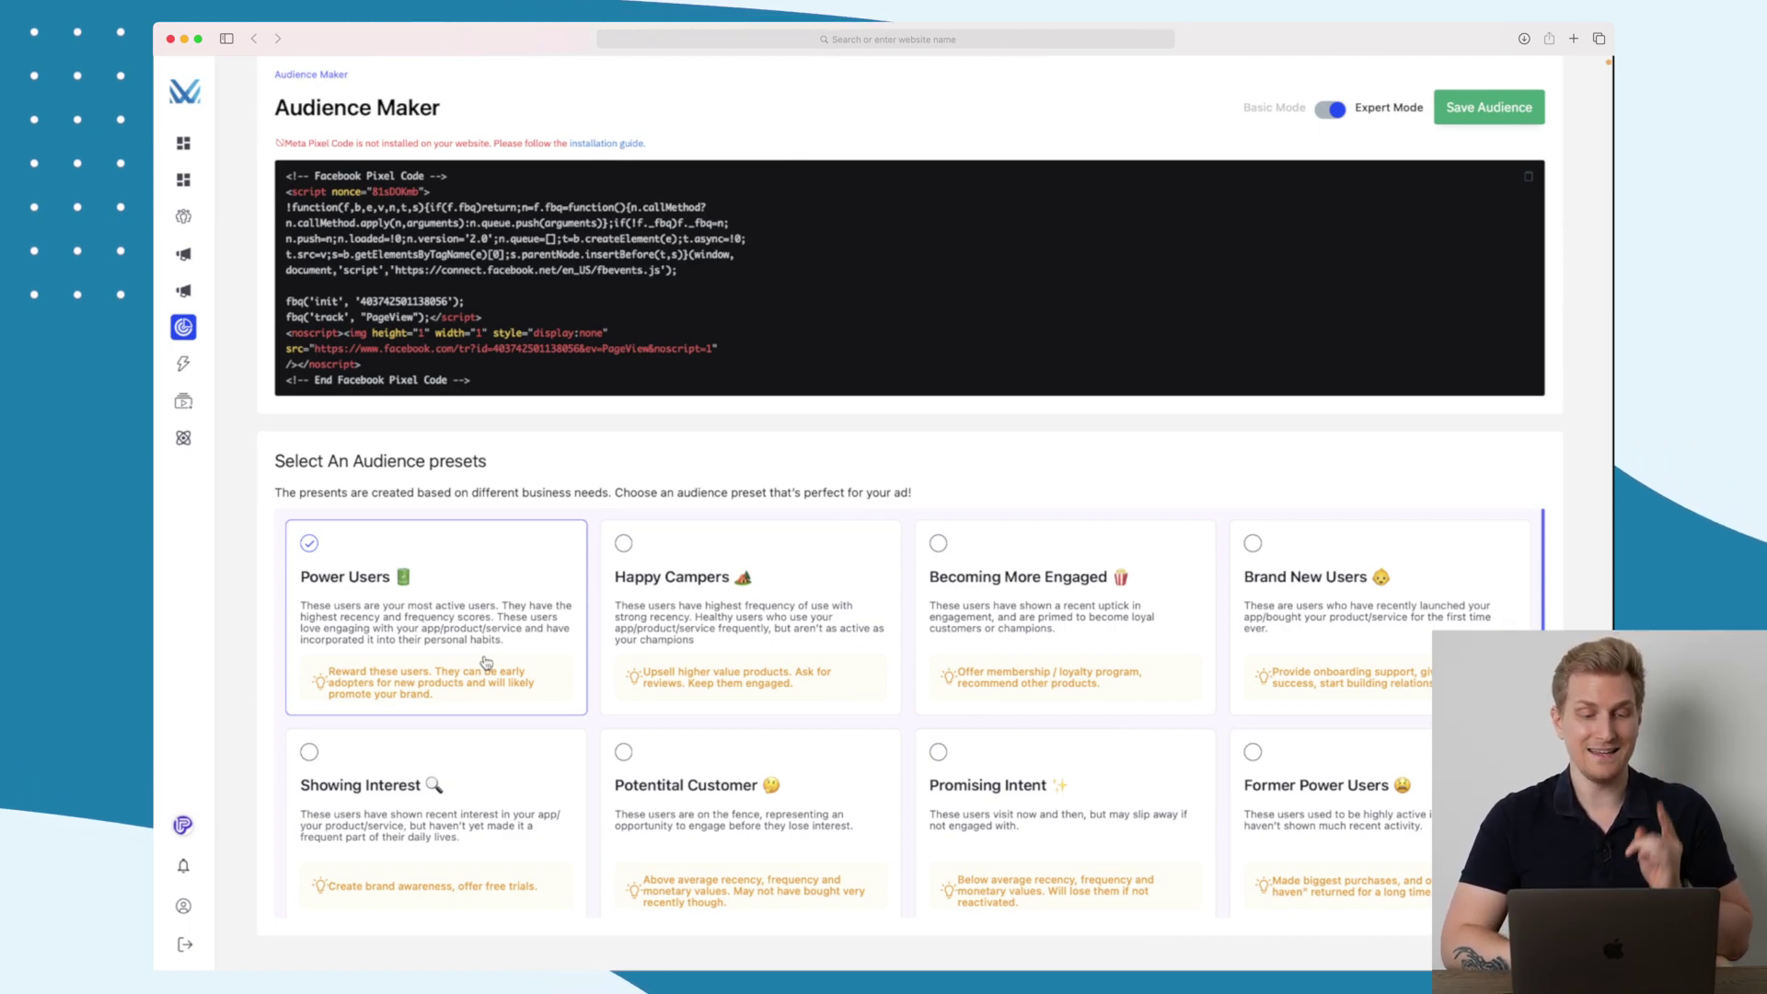
{"action": "scroll", "coordinate": [485, 662], "scroll_direction": "down", "scroll_amount": 3}
{"action": "scroll", "coordinate": [486, 663], "scroll_direction": "up", "scroll_amount": 3}
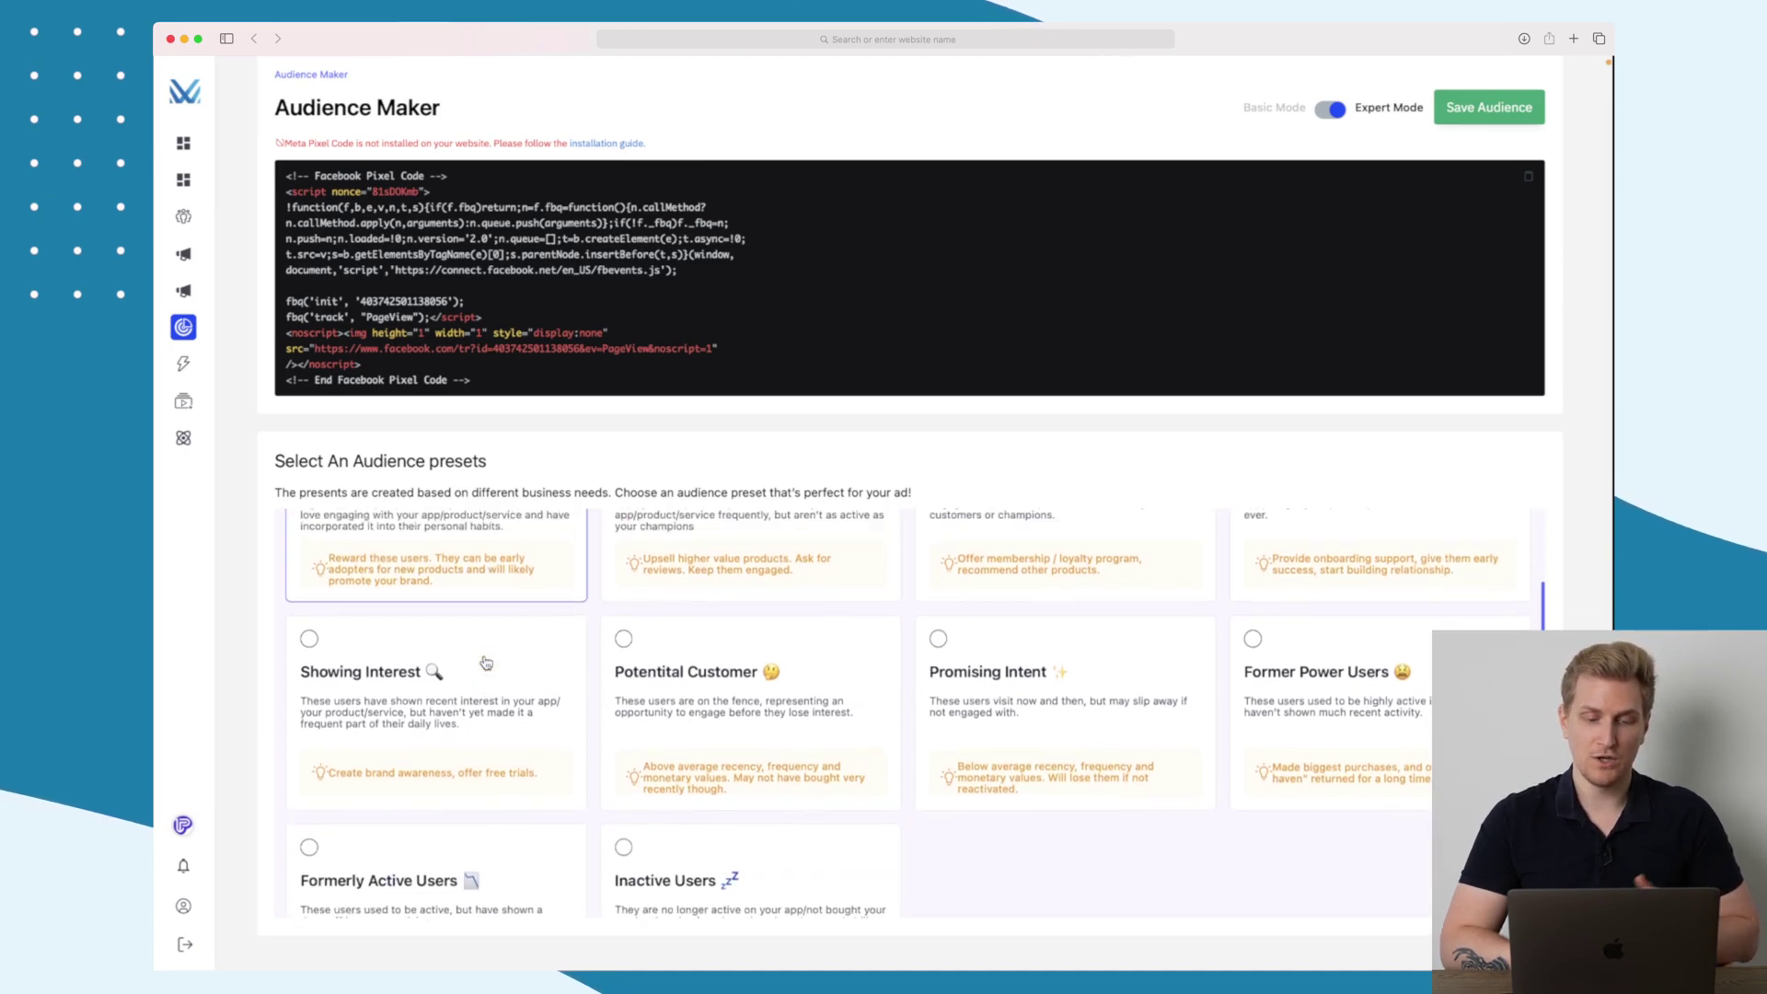
{"action": "left_click", "coordinate": [753, 600]}
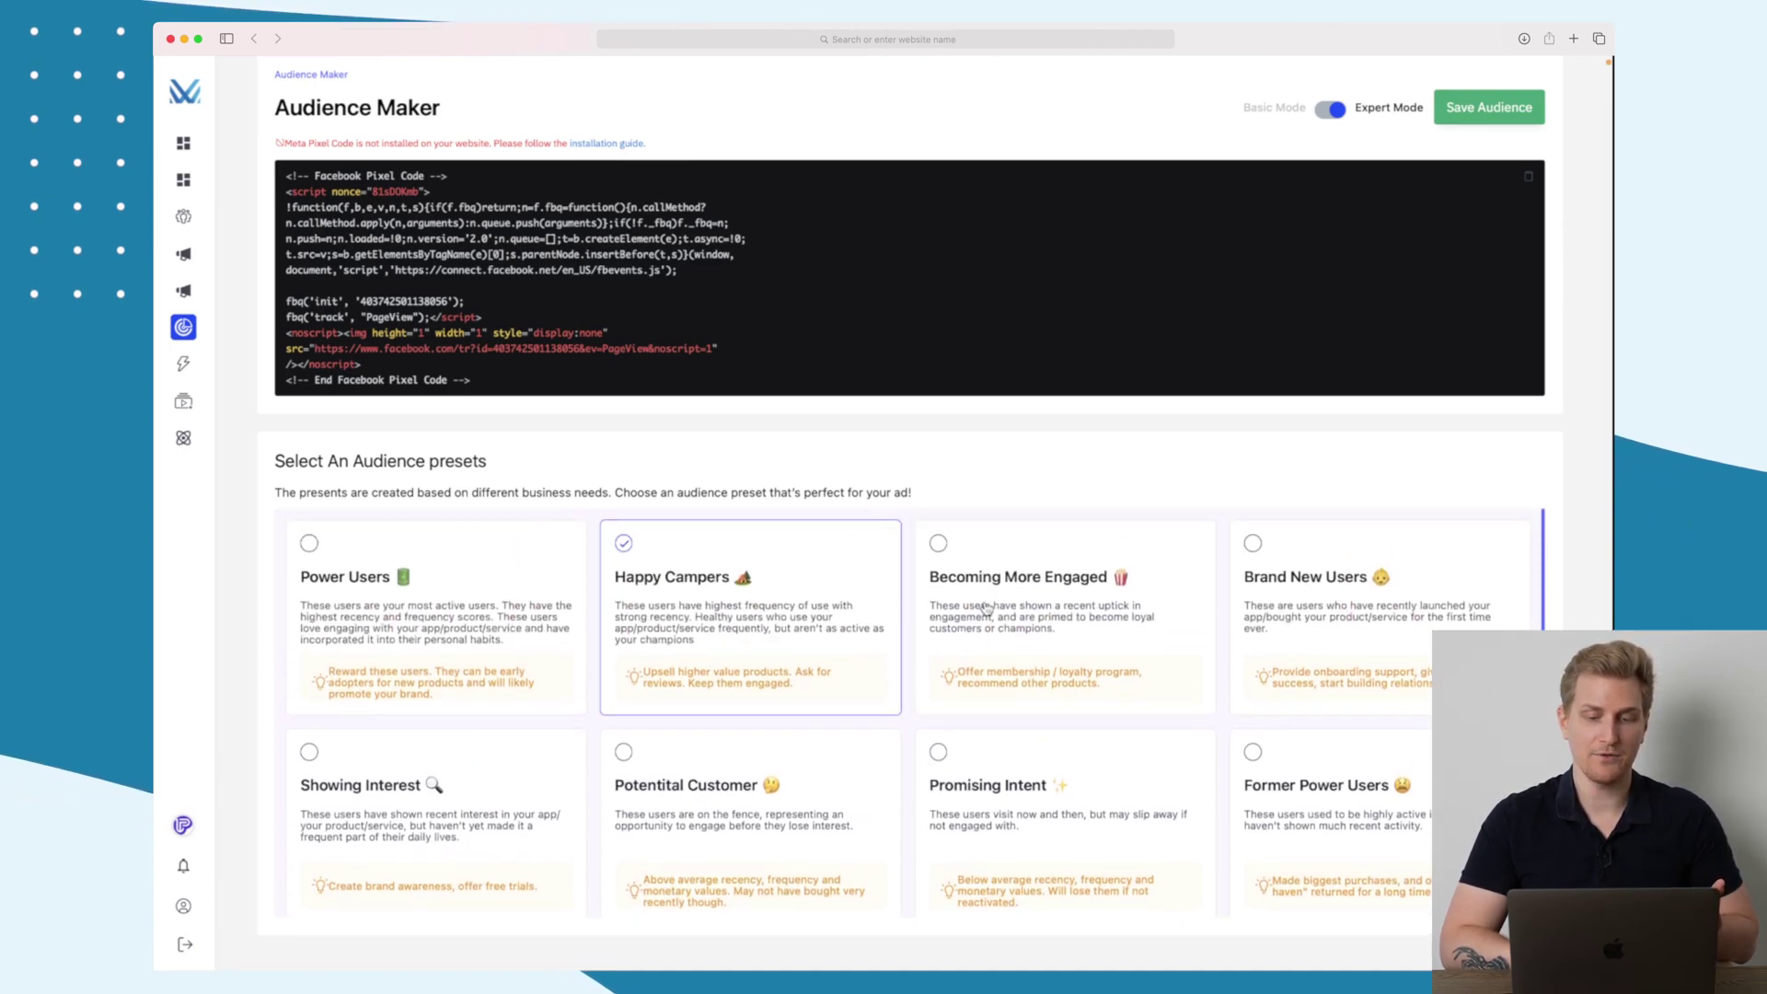
{"action": "left_click", "coordinate": [1047, 622]}
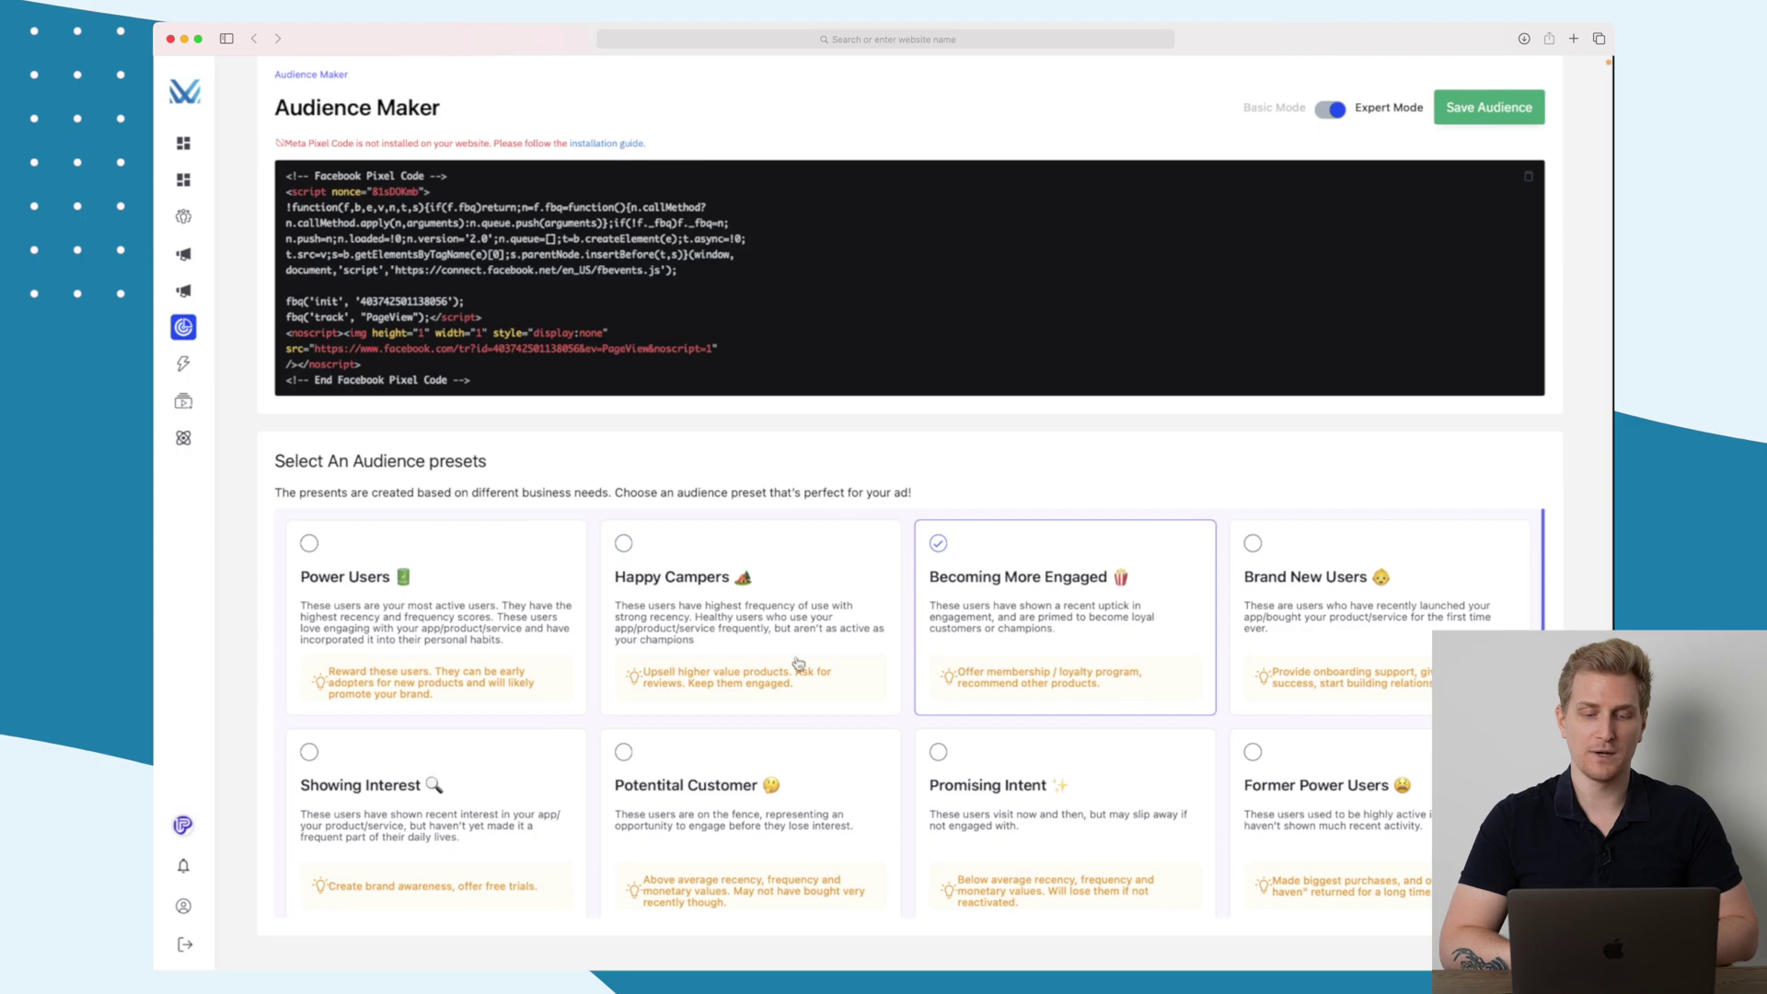
{"action": "left_click", "coordinate": [400, 628]}
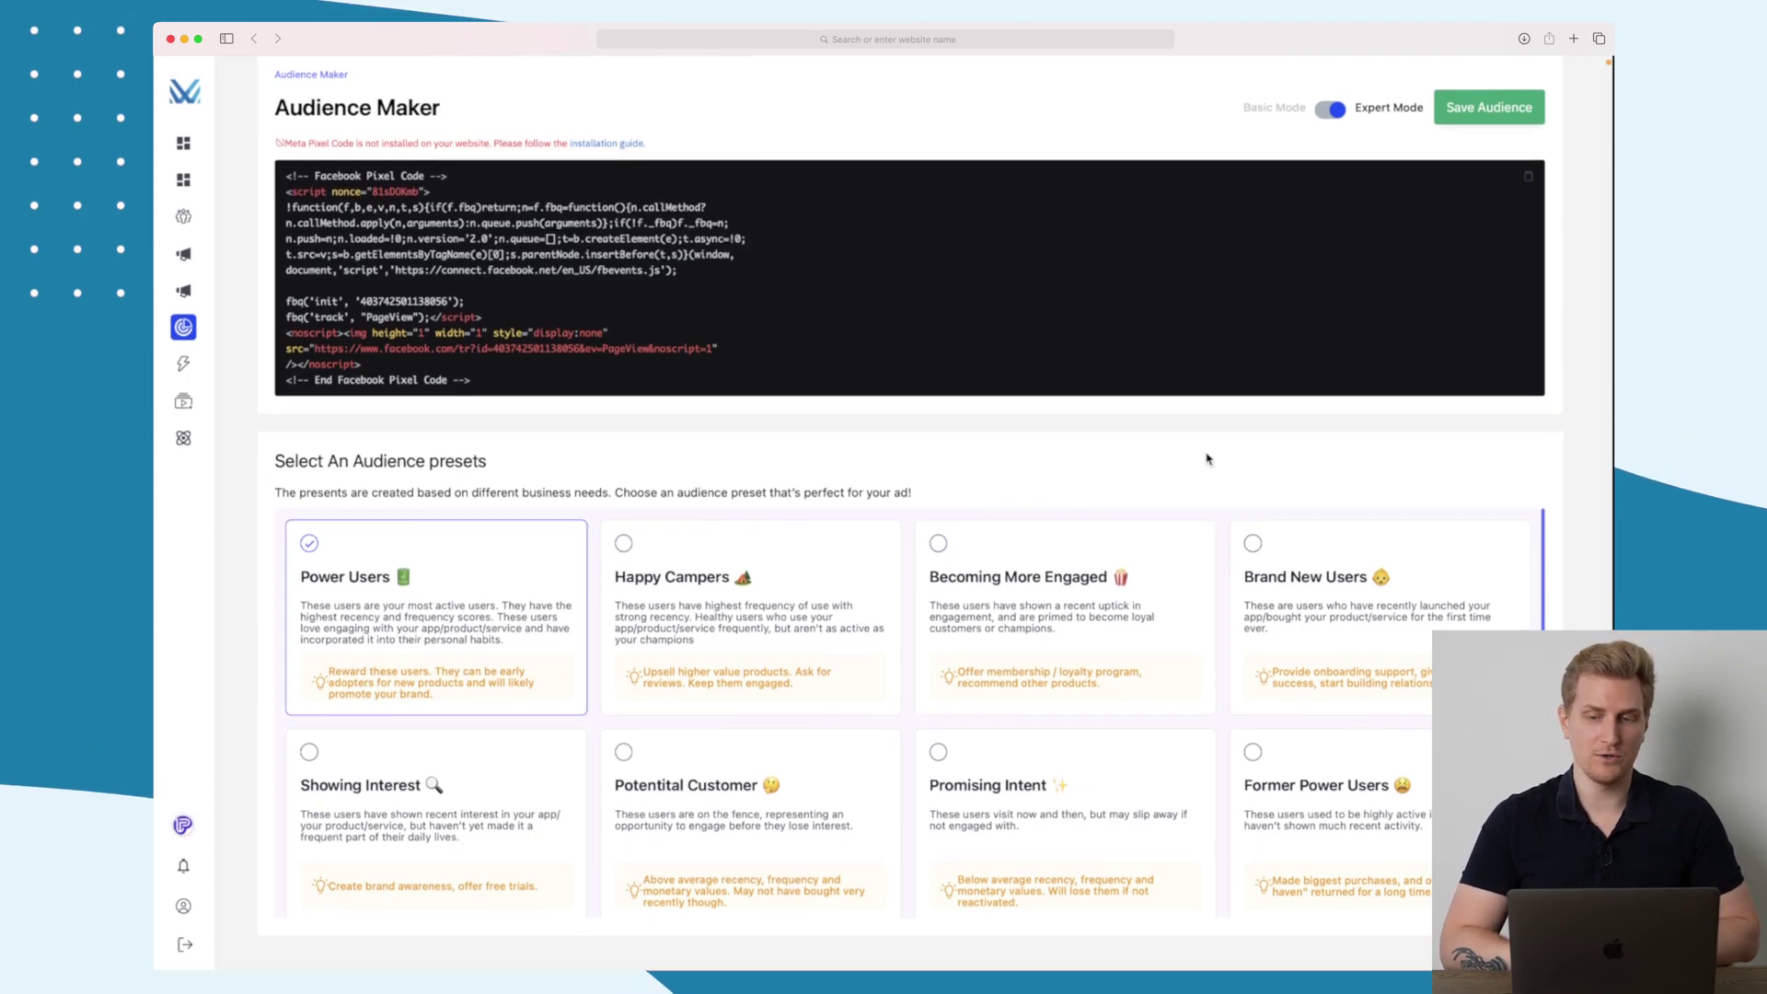
{"action": "left_click", "coordinate": [1489, 107]}
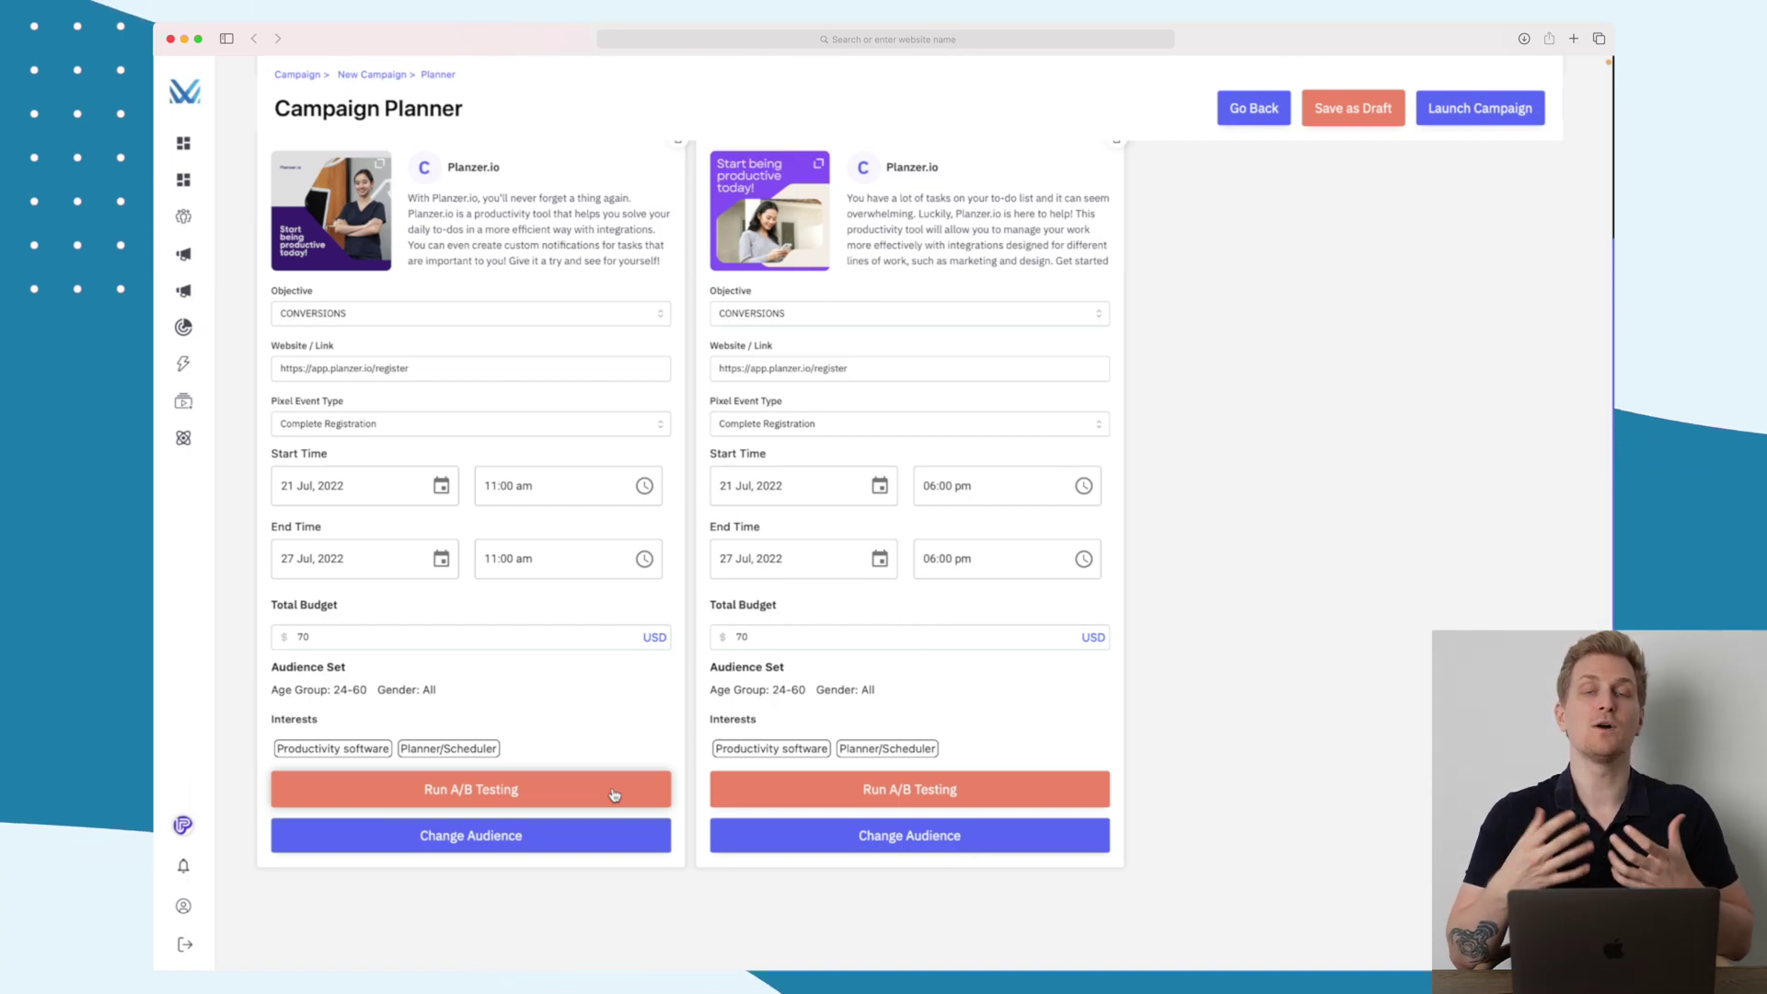
Try the Freelancers audience in the first ad's A/B test window, then close it unapplied.
{"action": "left_click", "coordinate": [519, 787]}
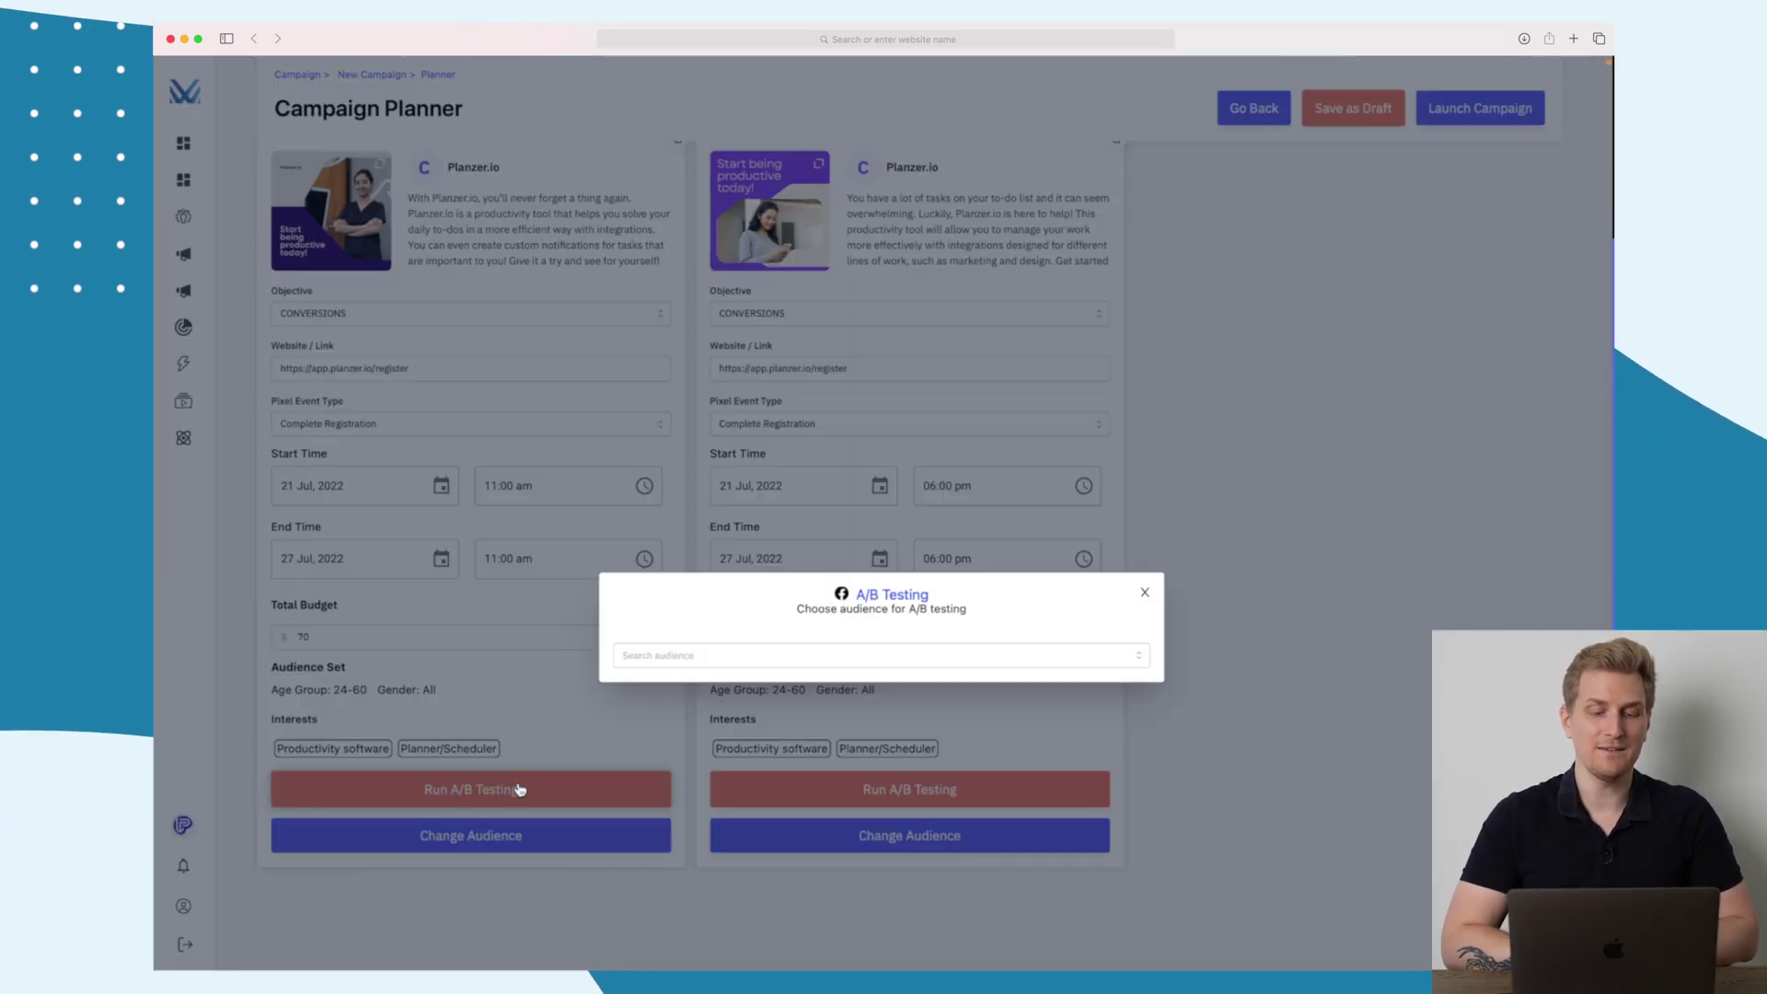
{"action": "left_click", "coordinate": [727, 662]}
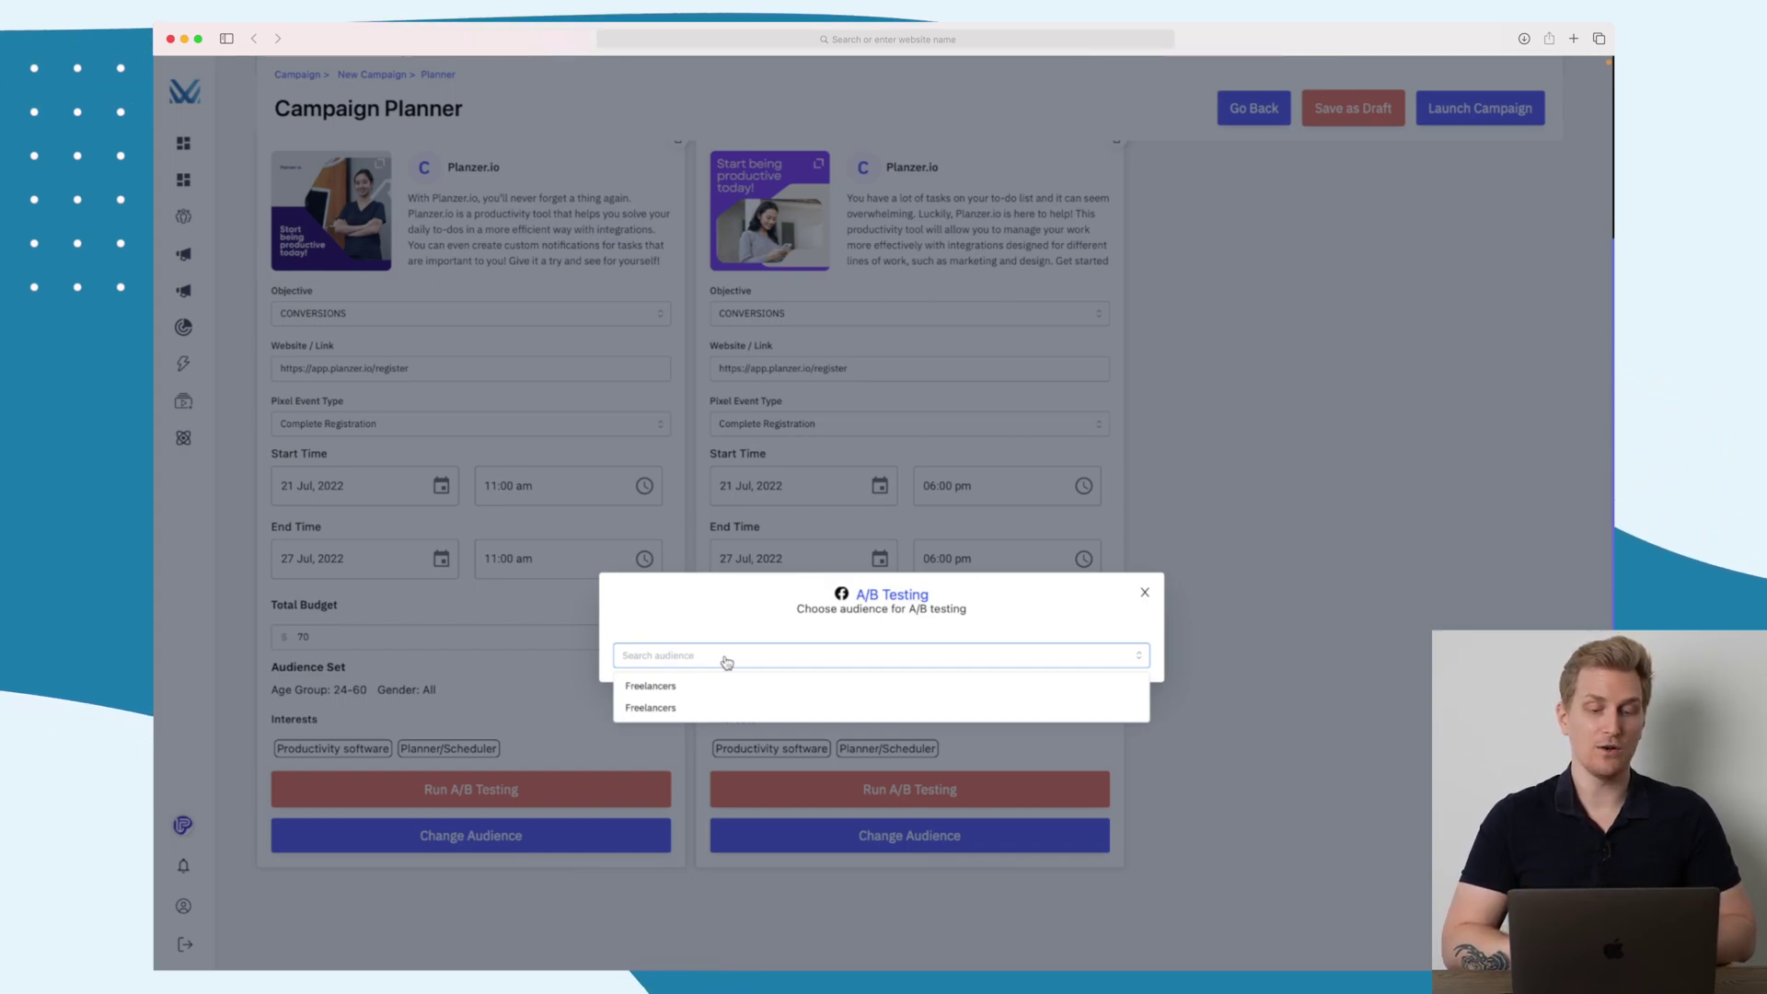
{"action": "left_click", "coordinate": [659, 687]}
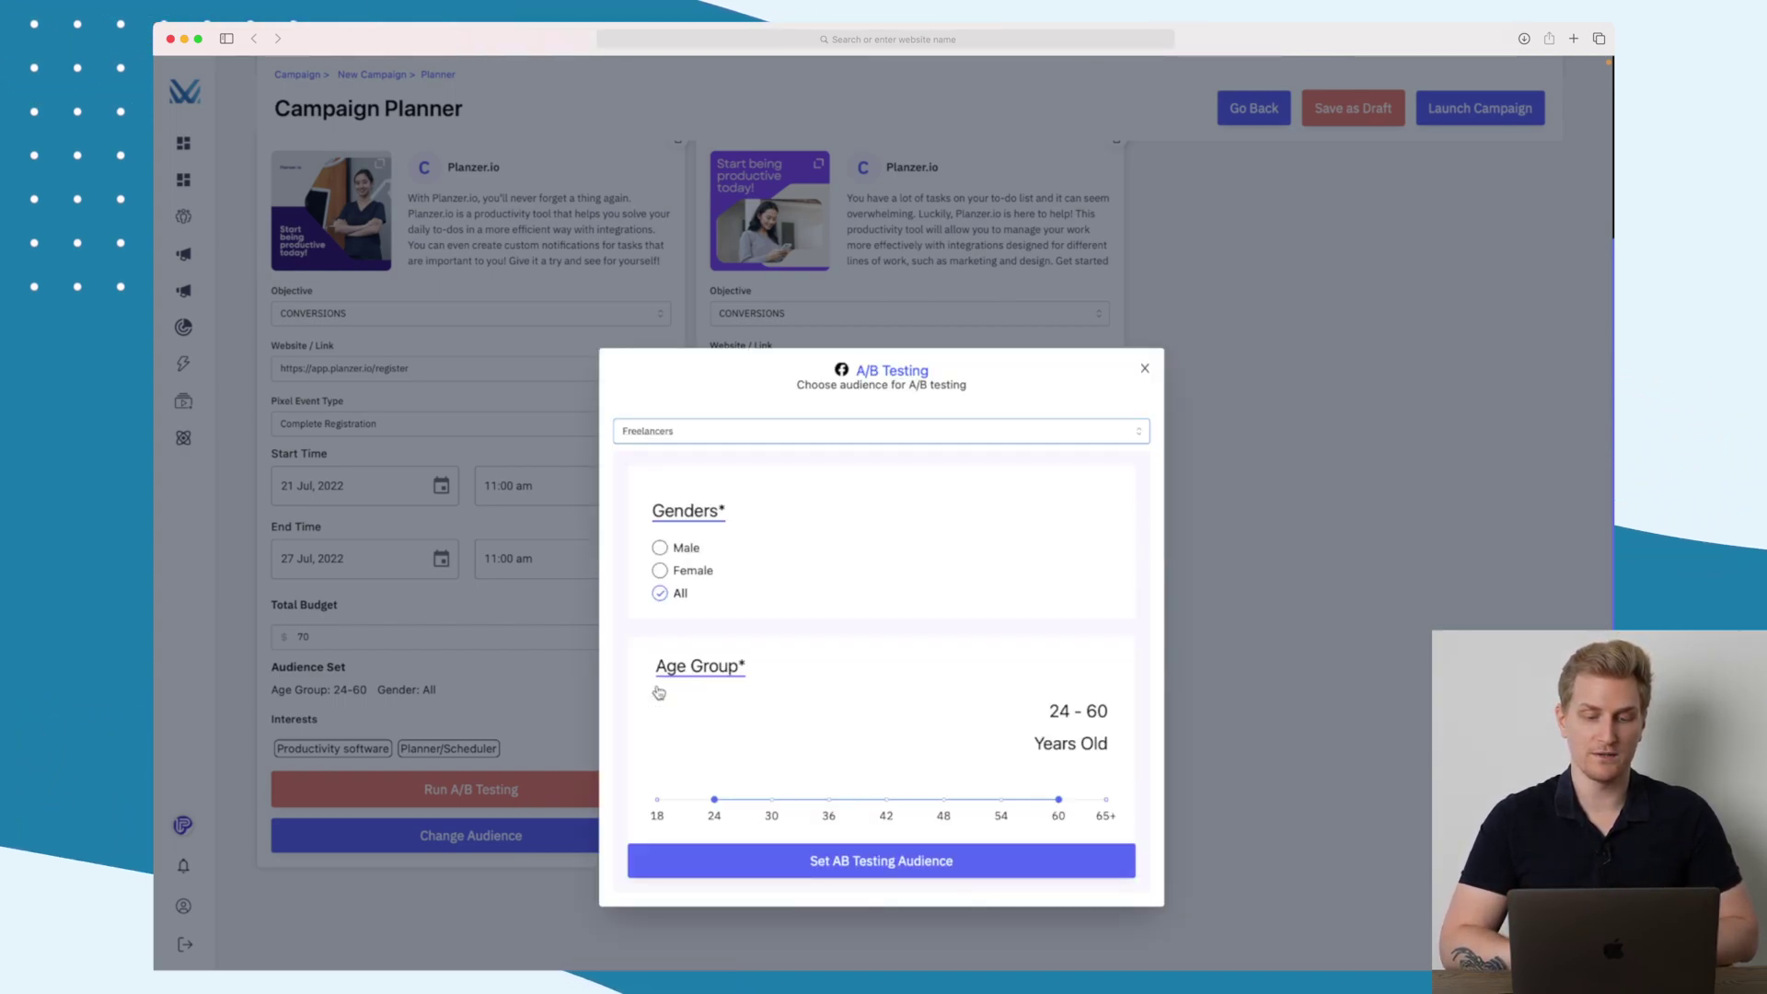
{"action": "scroll", "coordinate": [920, 618], "scroll_direction": "down", "scroll_amount": 1}
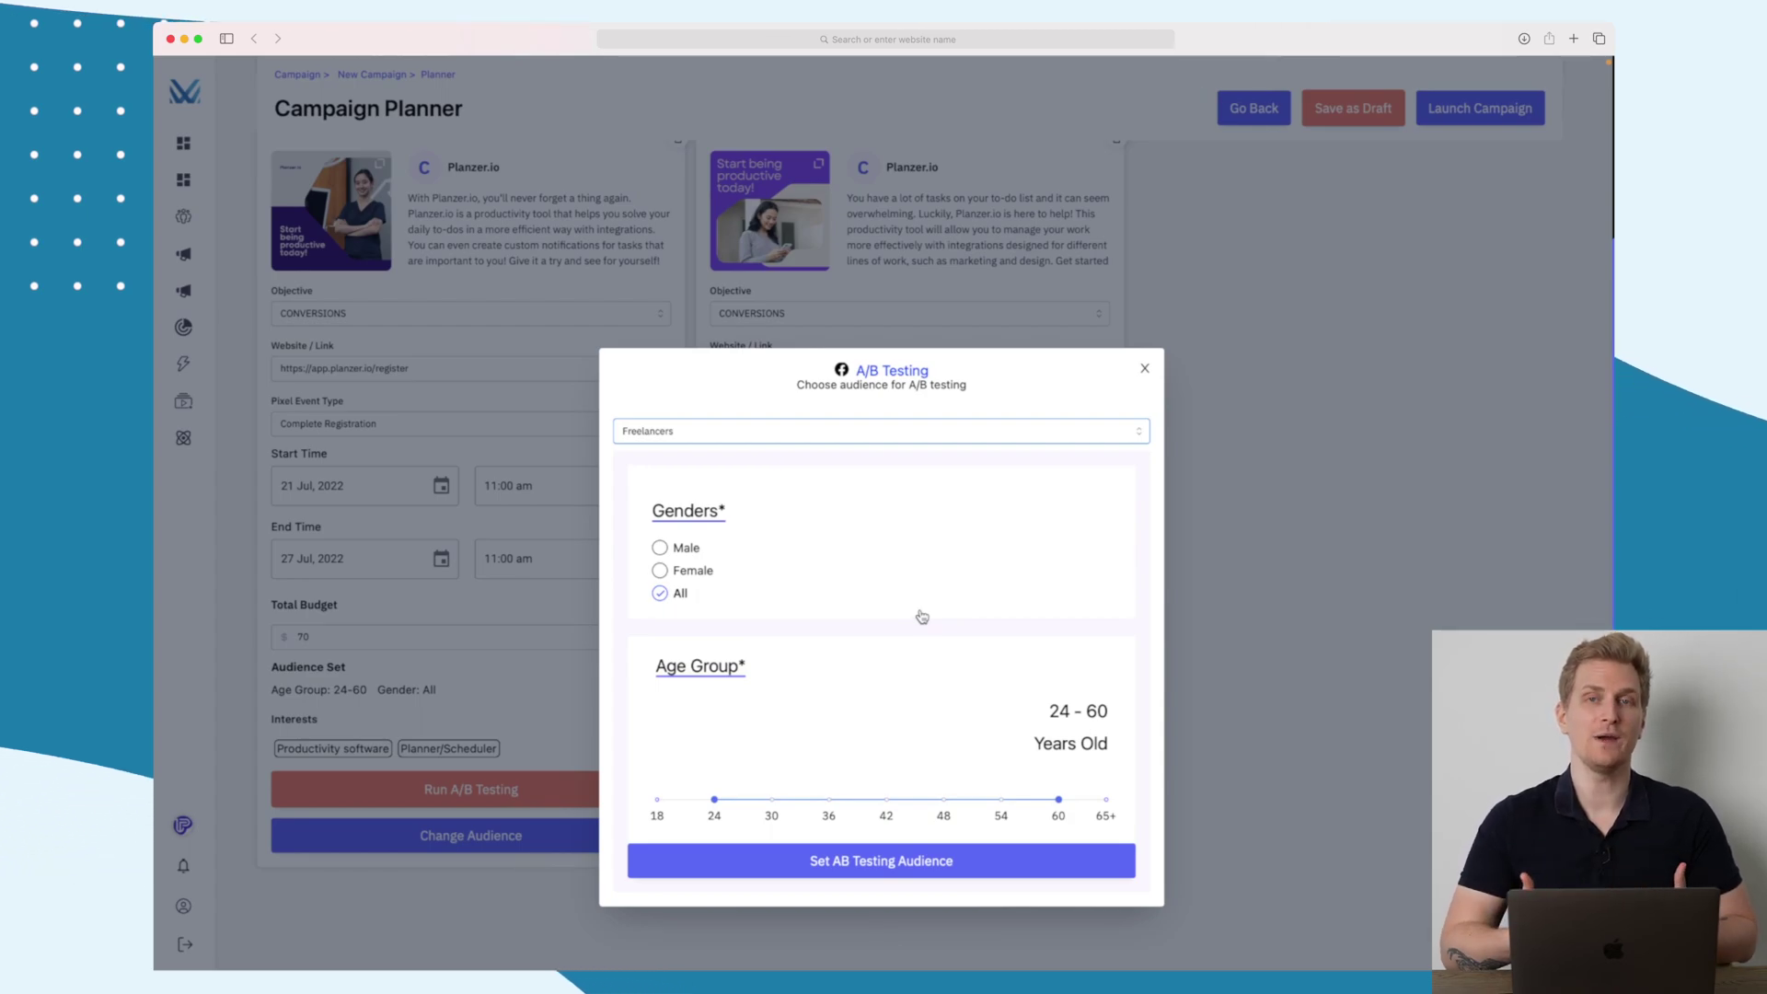
{"action": "left_click", "coordinate": [1146, 370]}
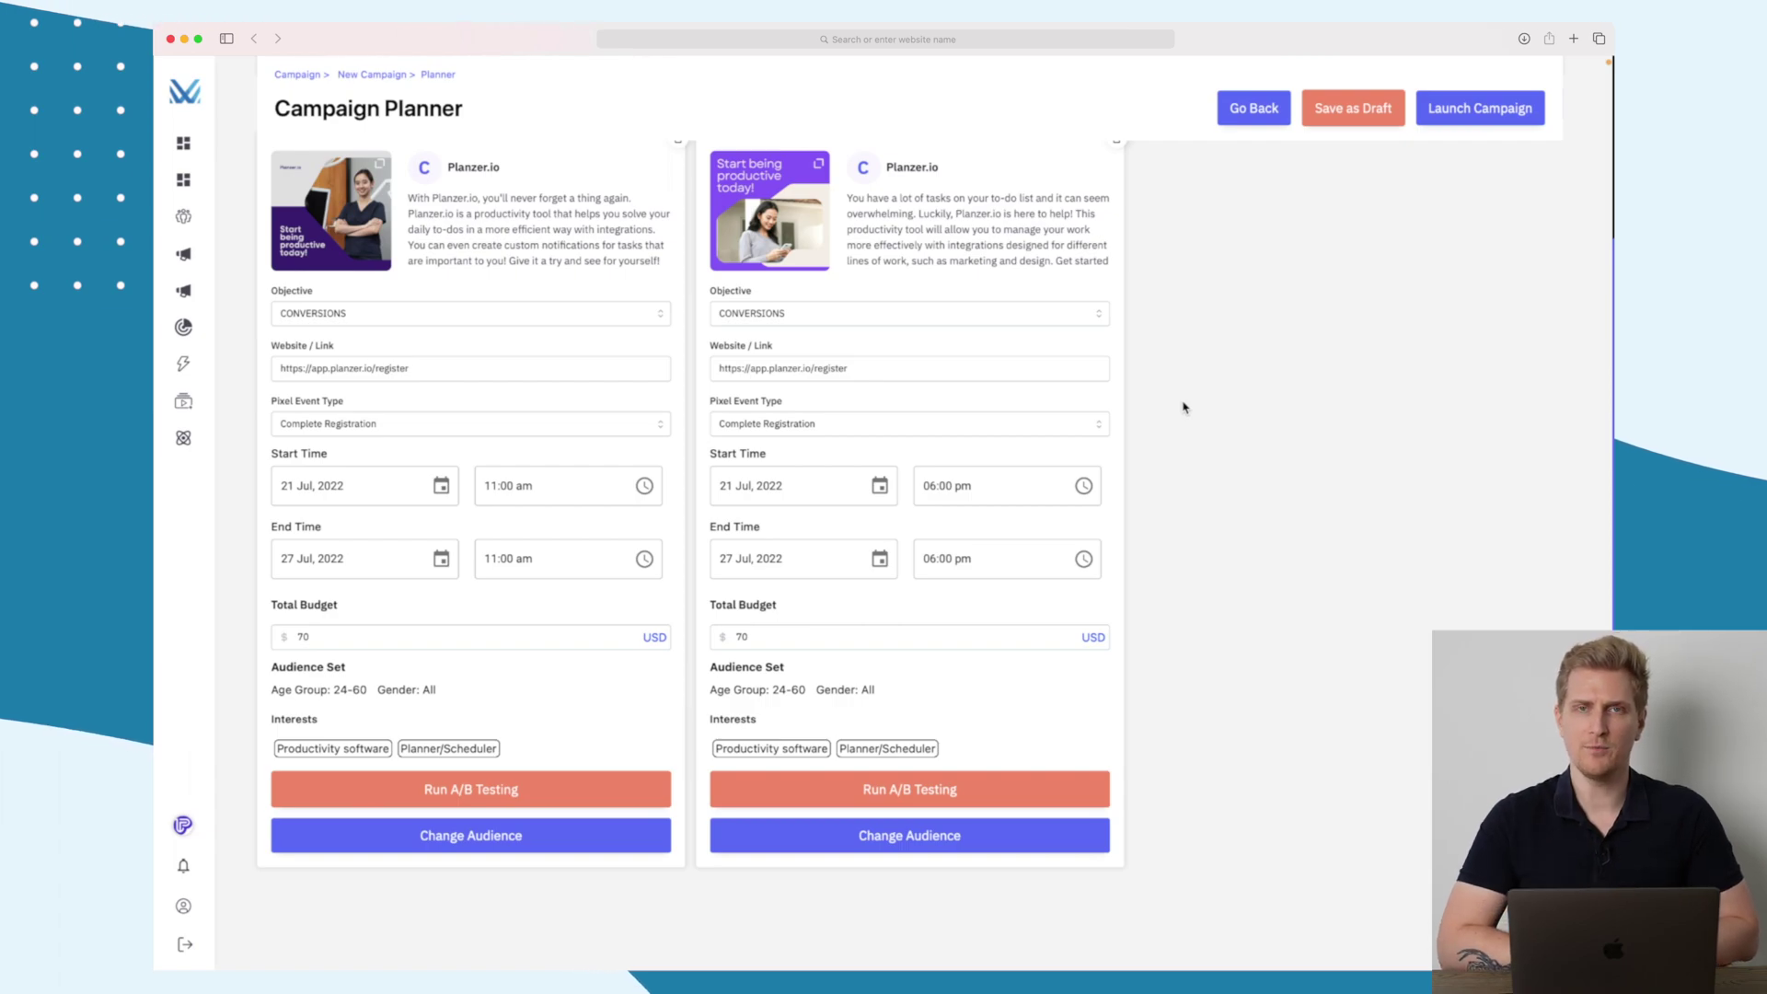
{"action": "scroll", "coordinate": [1183, 407], "scroll_direction": "up", "scroll_amount": 5}
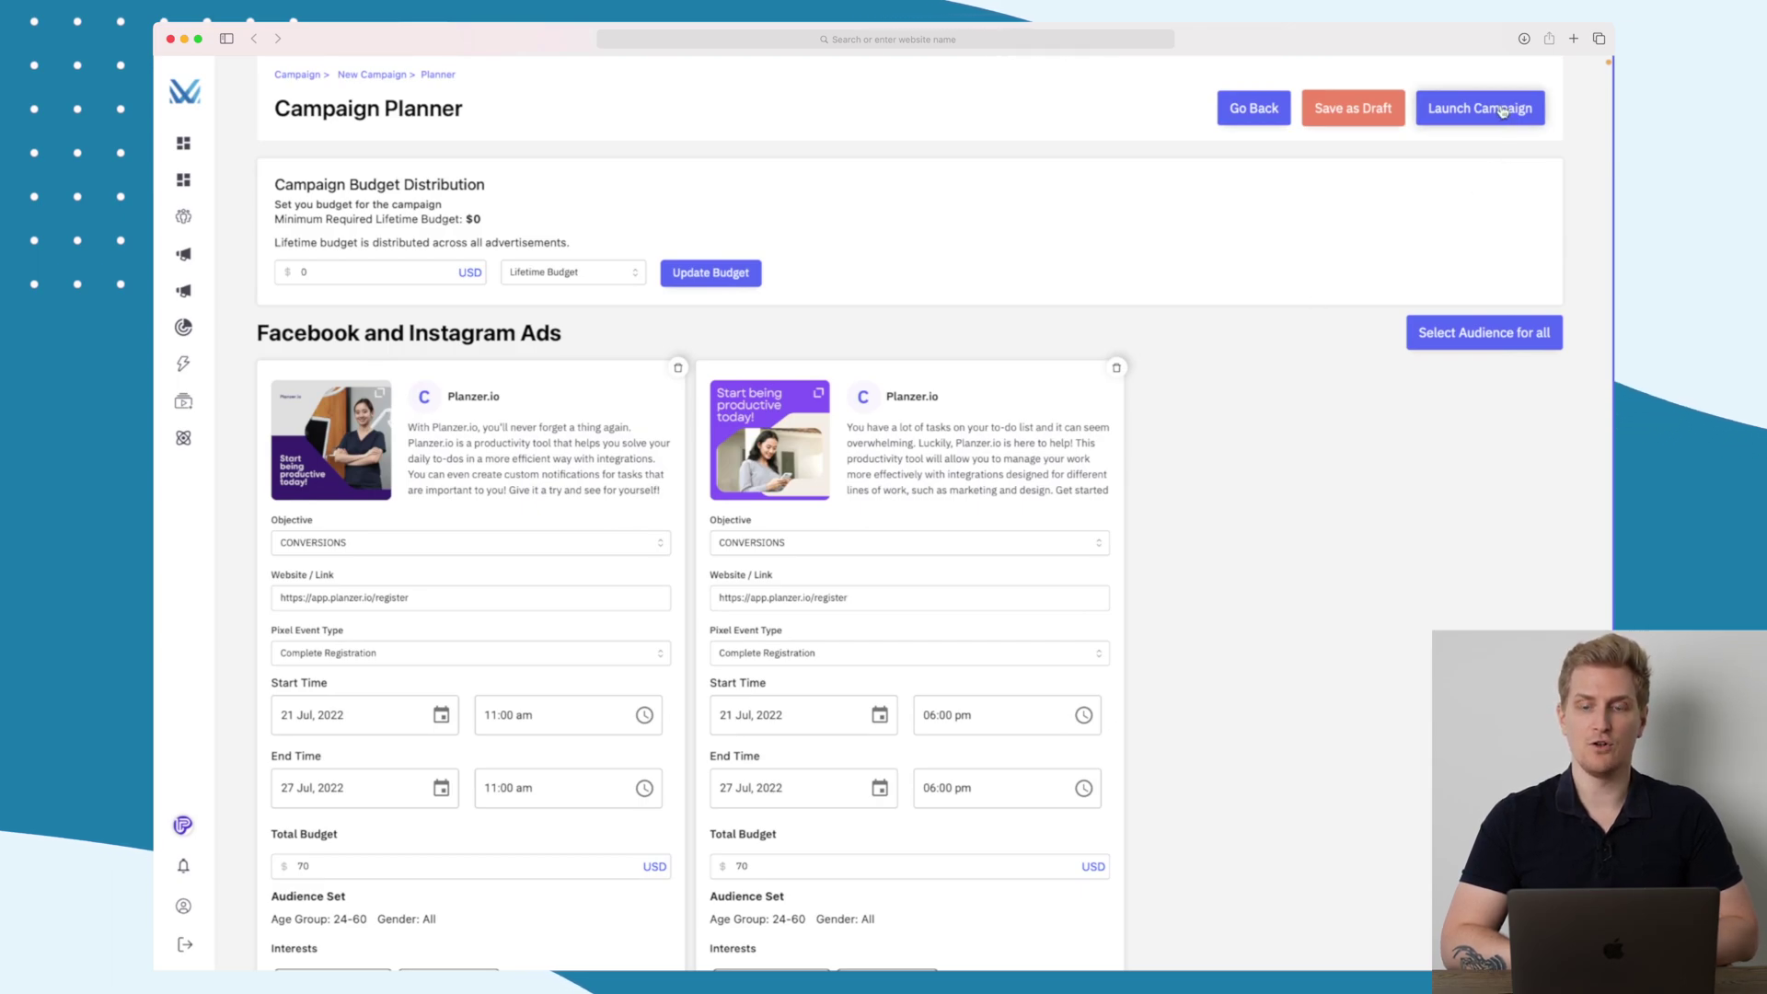
Launch the campaign and expand the YouTube video row on the Campaigns page.
{"action": "left_click", "coordinate": [1500, 109]}
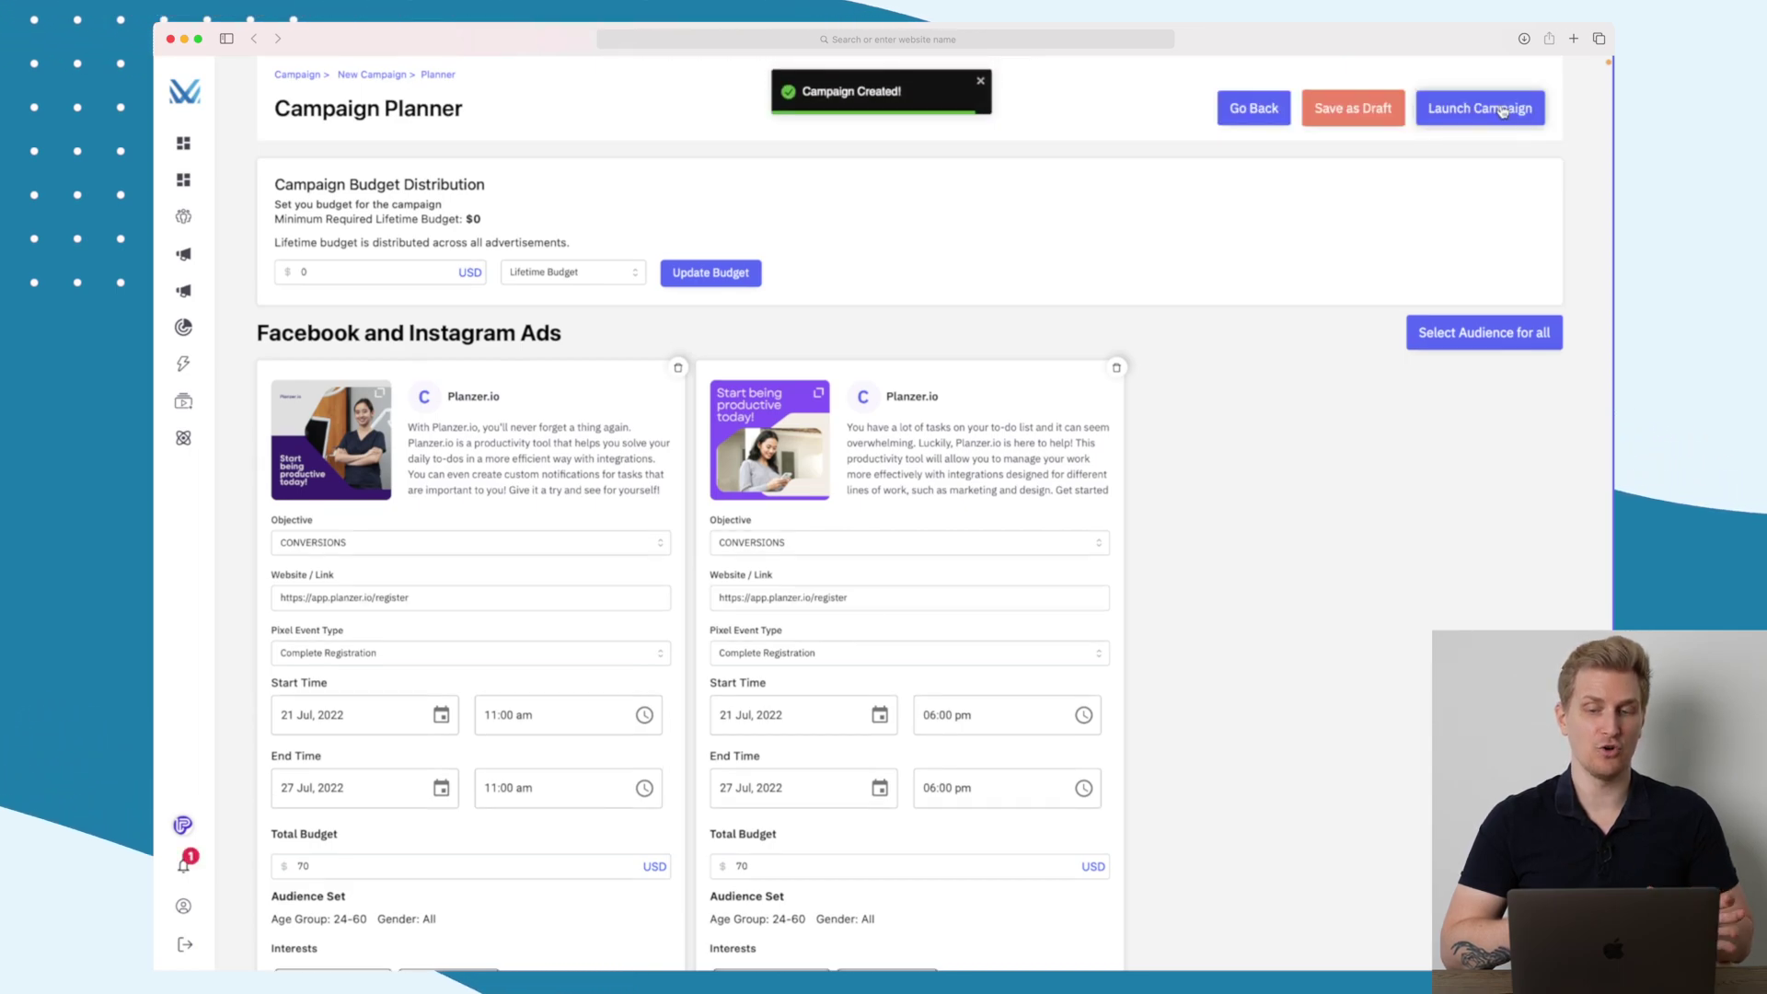
{"action": "left_click", "coordinate": [1501, 111]}
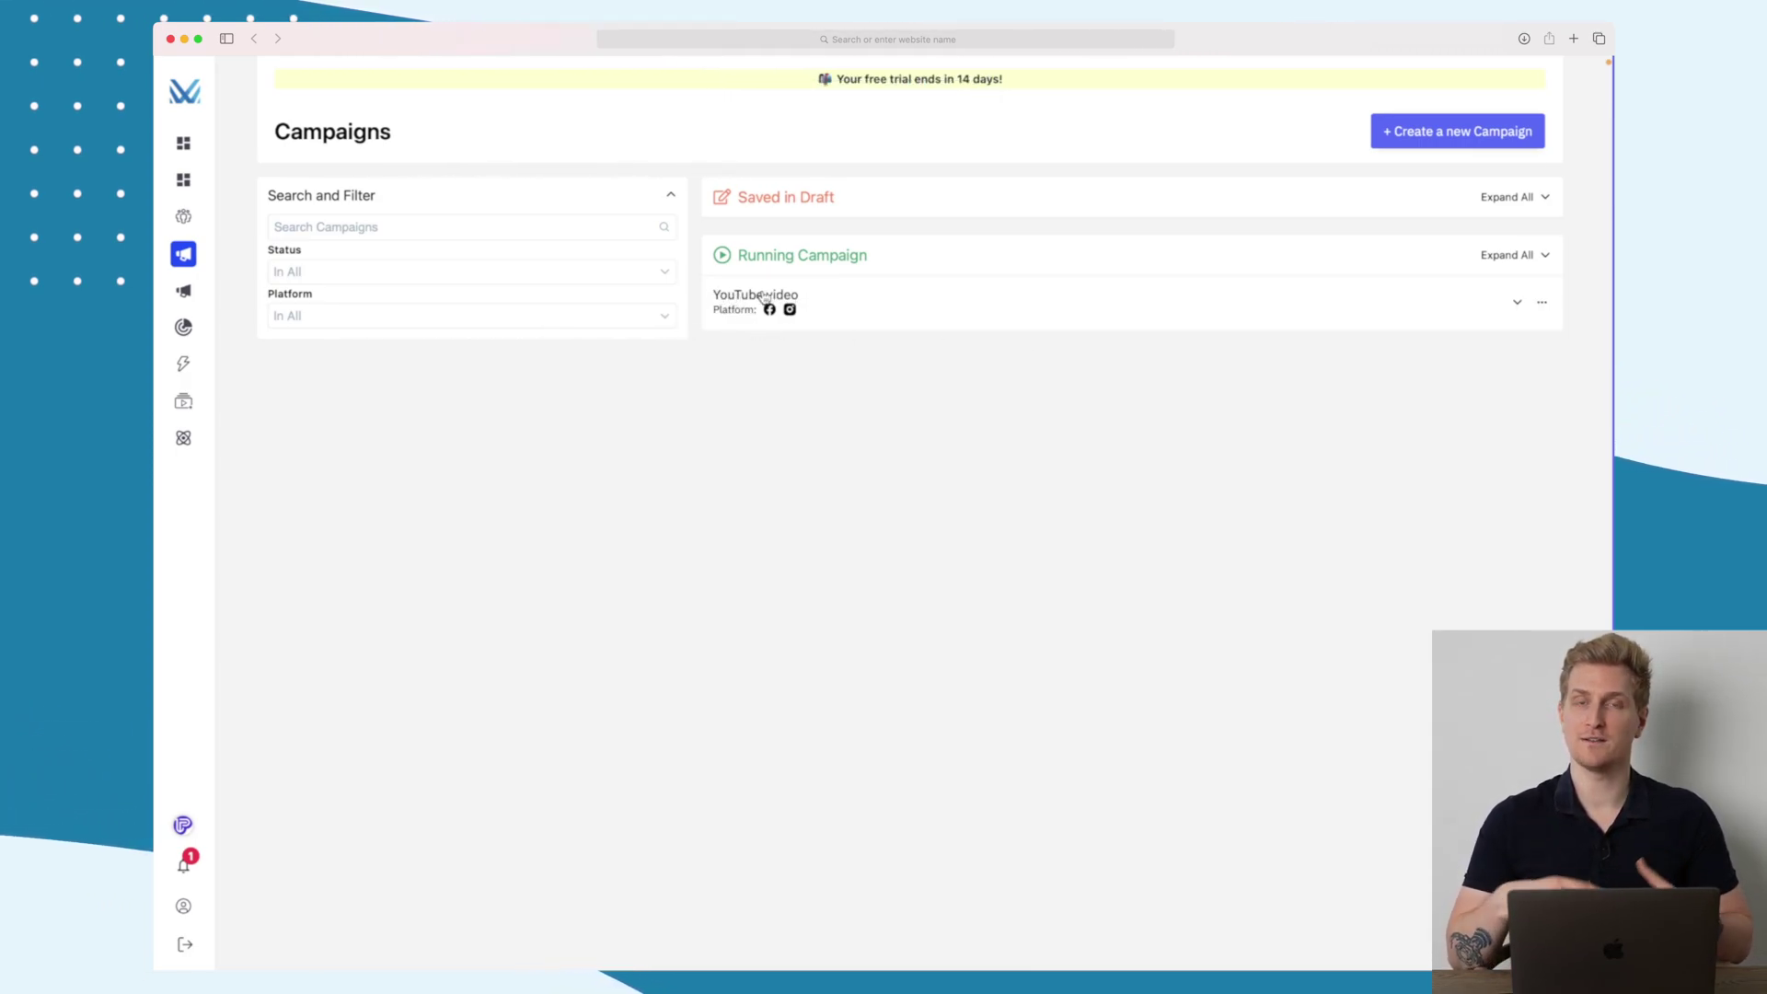
{"action": "left_click", "coordinate": [1516, 306]}
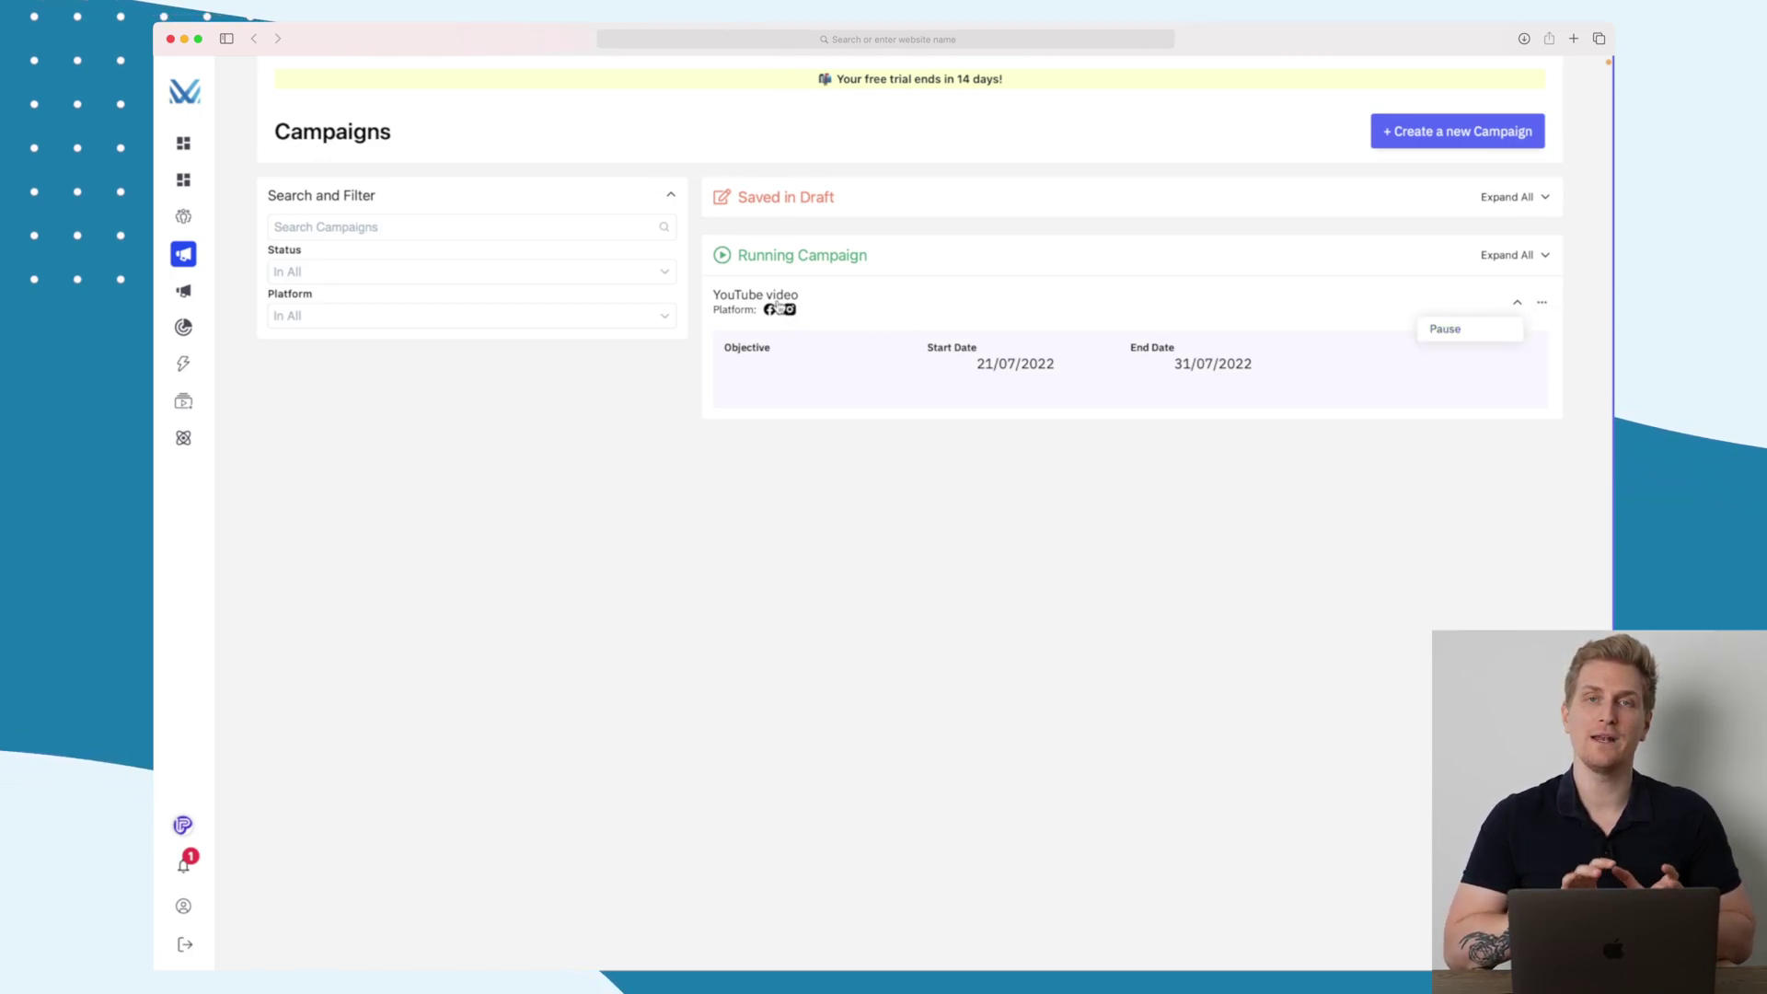
Preview the running campaign's ads, including 'Start being productive today!', then close the preview.
{"action": "left_click", "coordinate": [778, 305]}
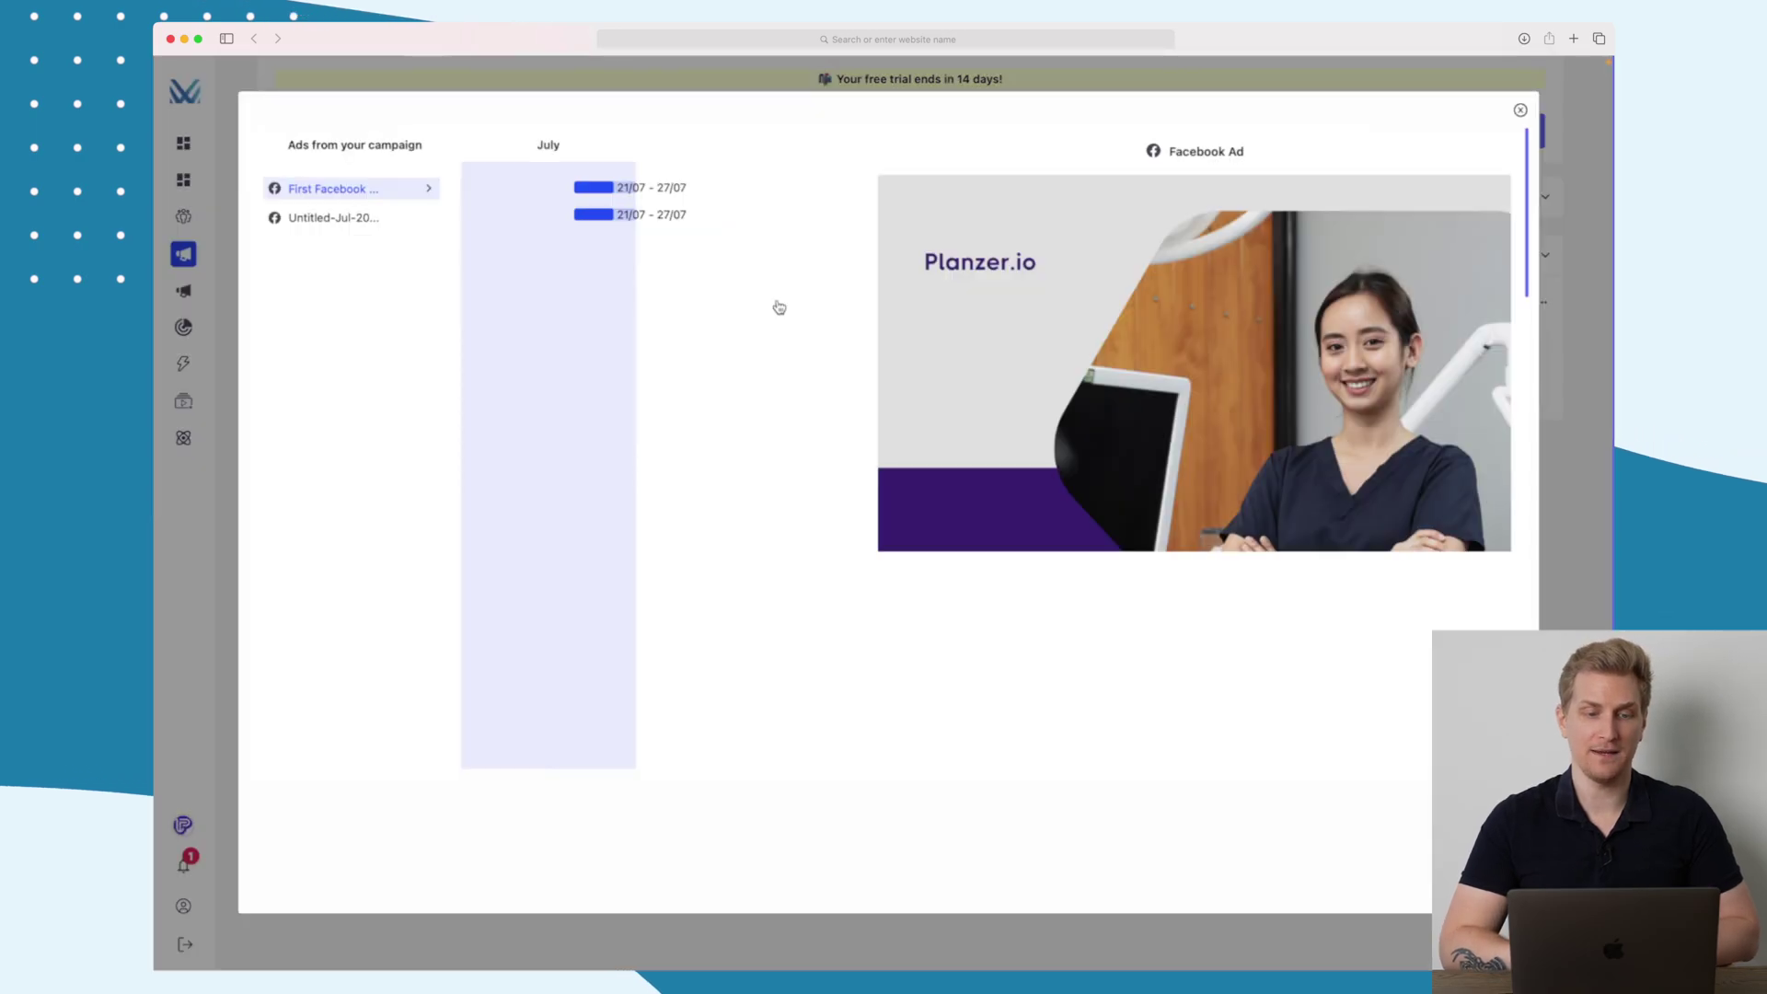
{"action": "left_click", "coordinate": [341, 221]}
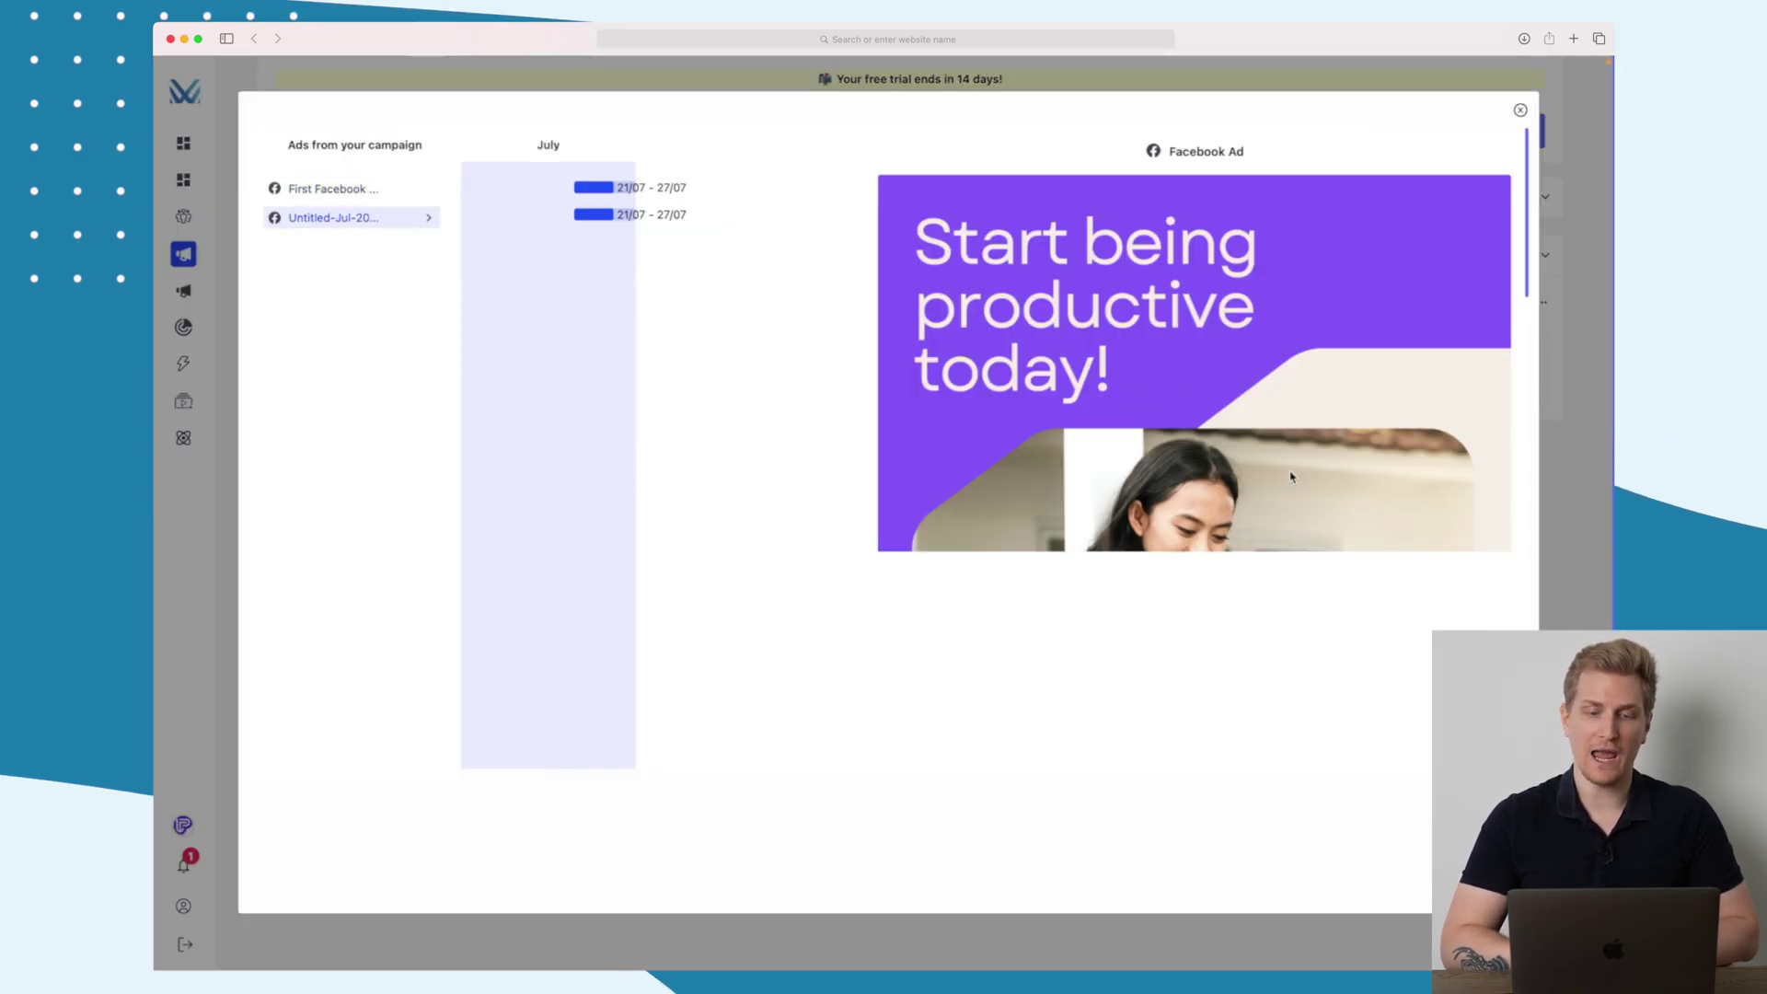
{"action": "scroll", "coordinate": [1291, 477], "scroll_direction": "down", "scroll_amount": 10}
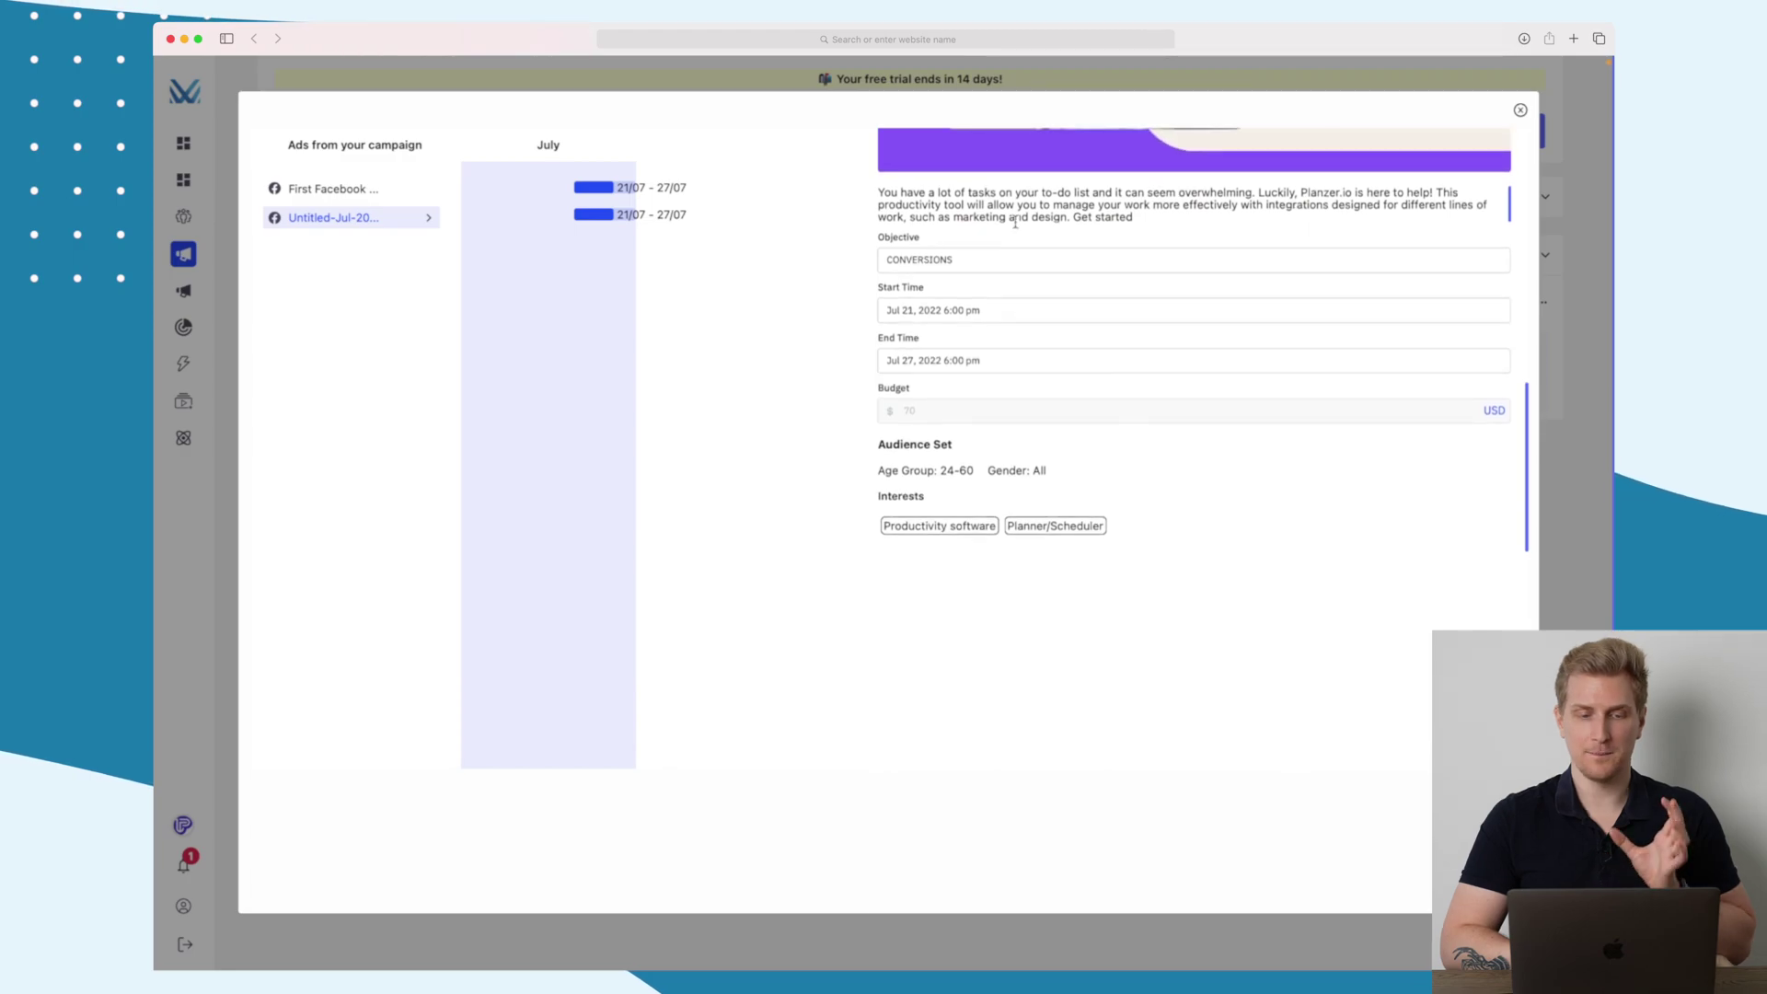
{"action": "scroll", "coordinate": [1047, 368], "scroll_direction": "up", "scroll_amount": 10}
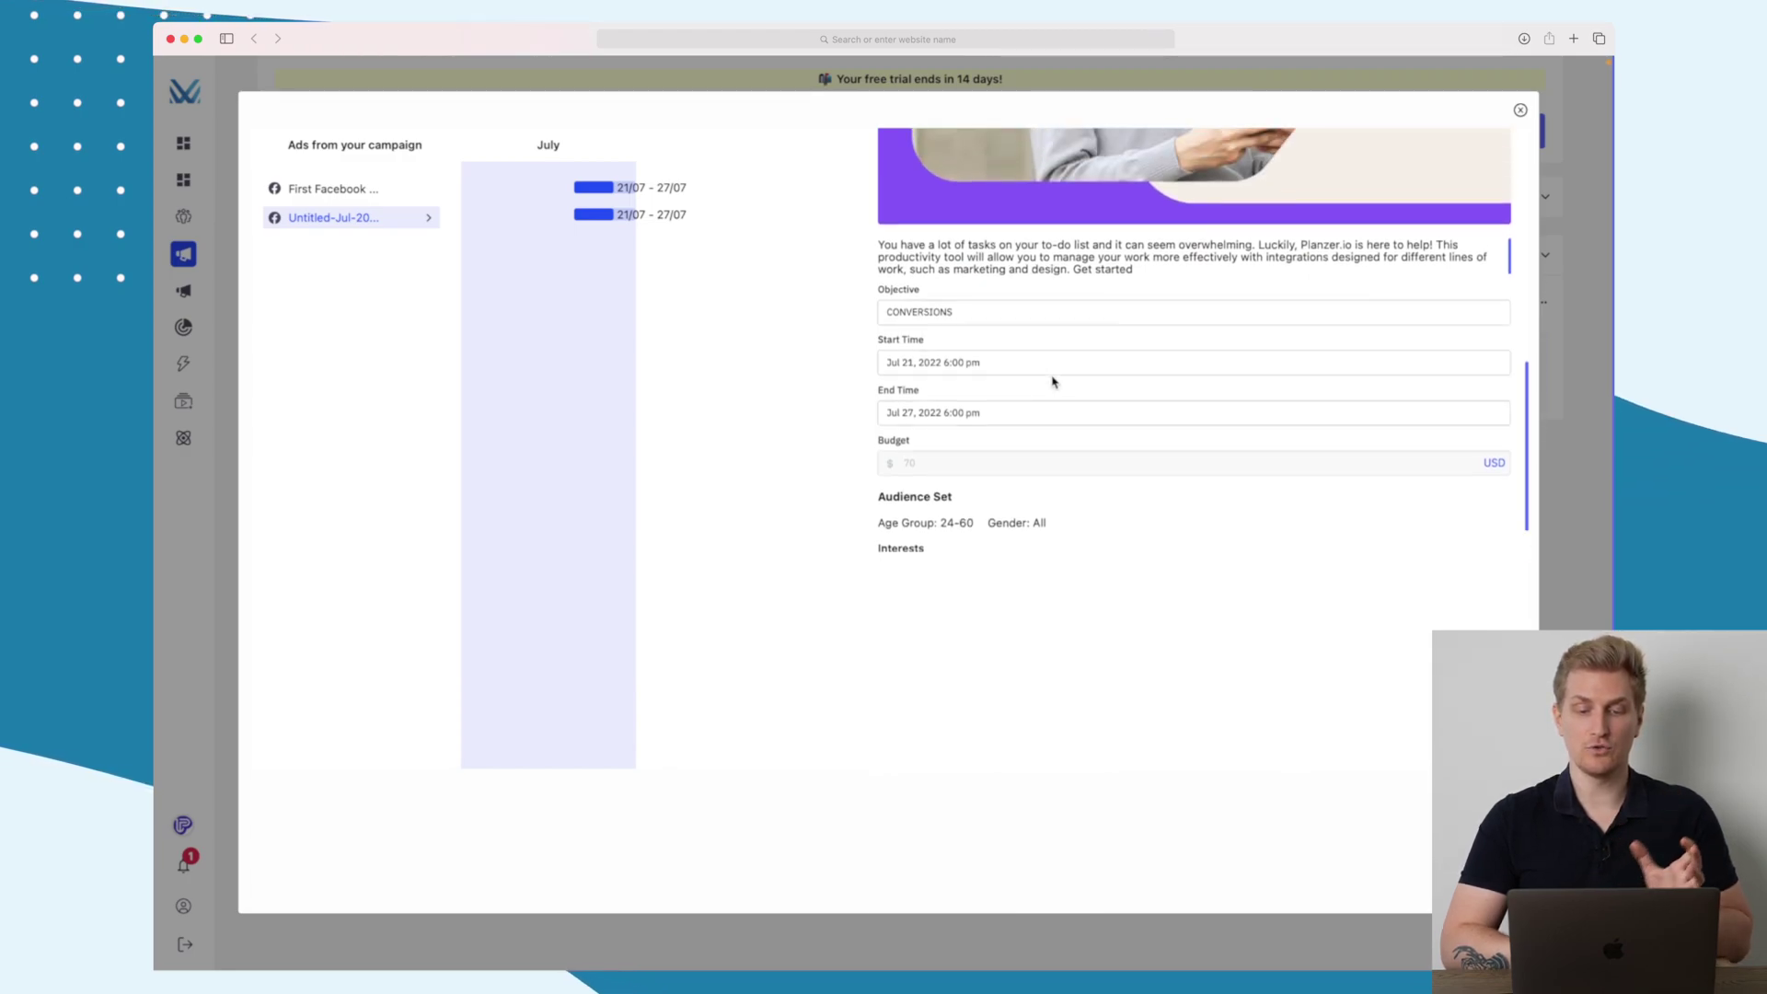
{"action": "scroll", "coordinate": [1052, 375], "scroll_direction": "up", "scroll_amount": 2}
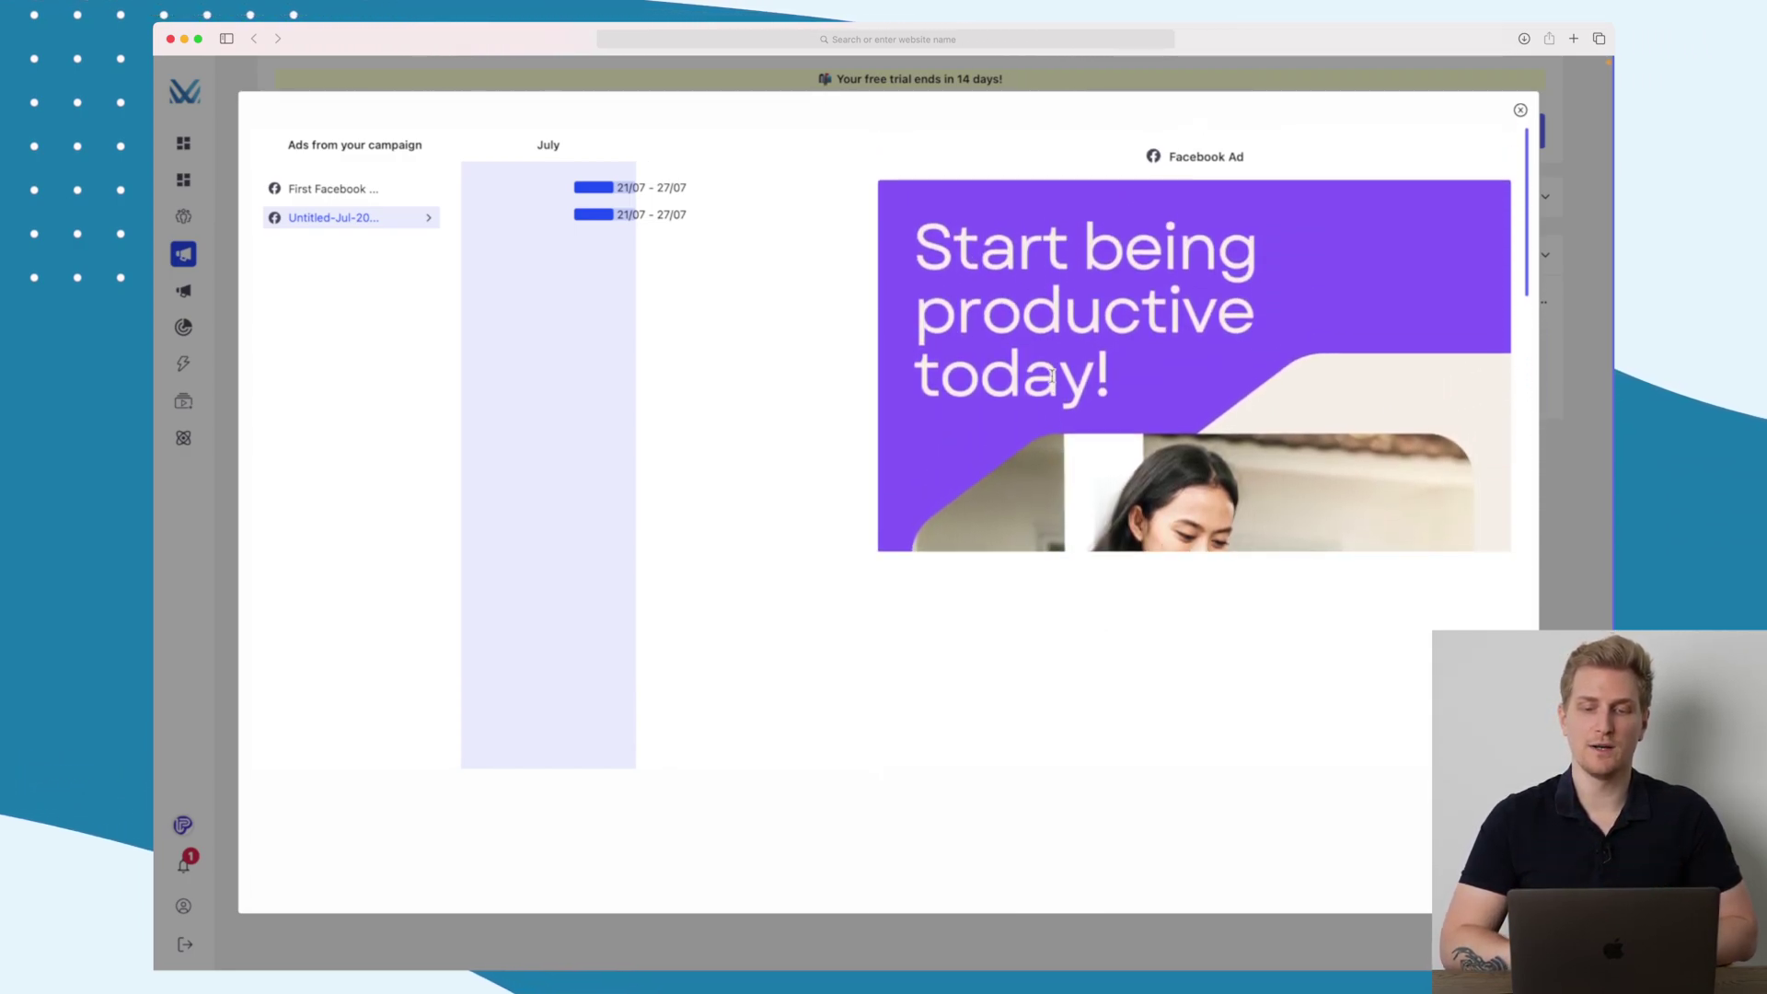
{"action": "left_click", "coordinate": [333, 191]}
{"action": "scroll", "coordinate": [1131, 275], "scroll_direction": "down", "scroll_amount": 10}
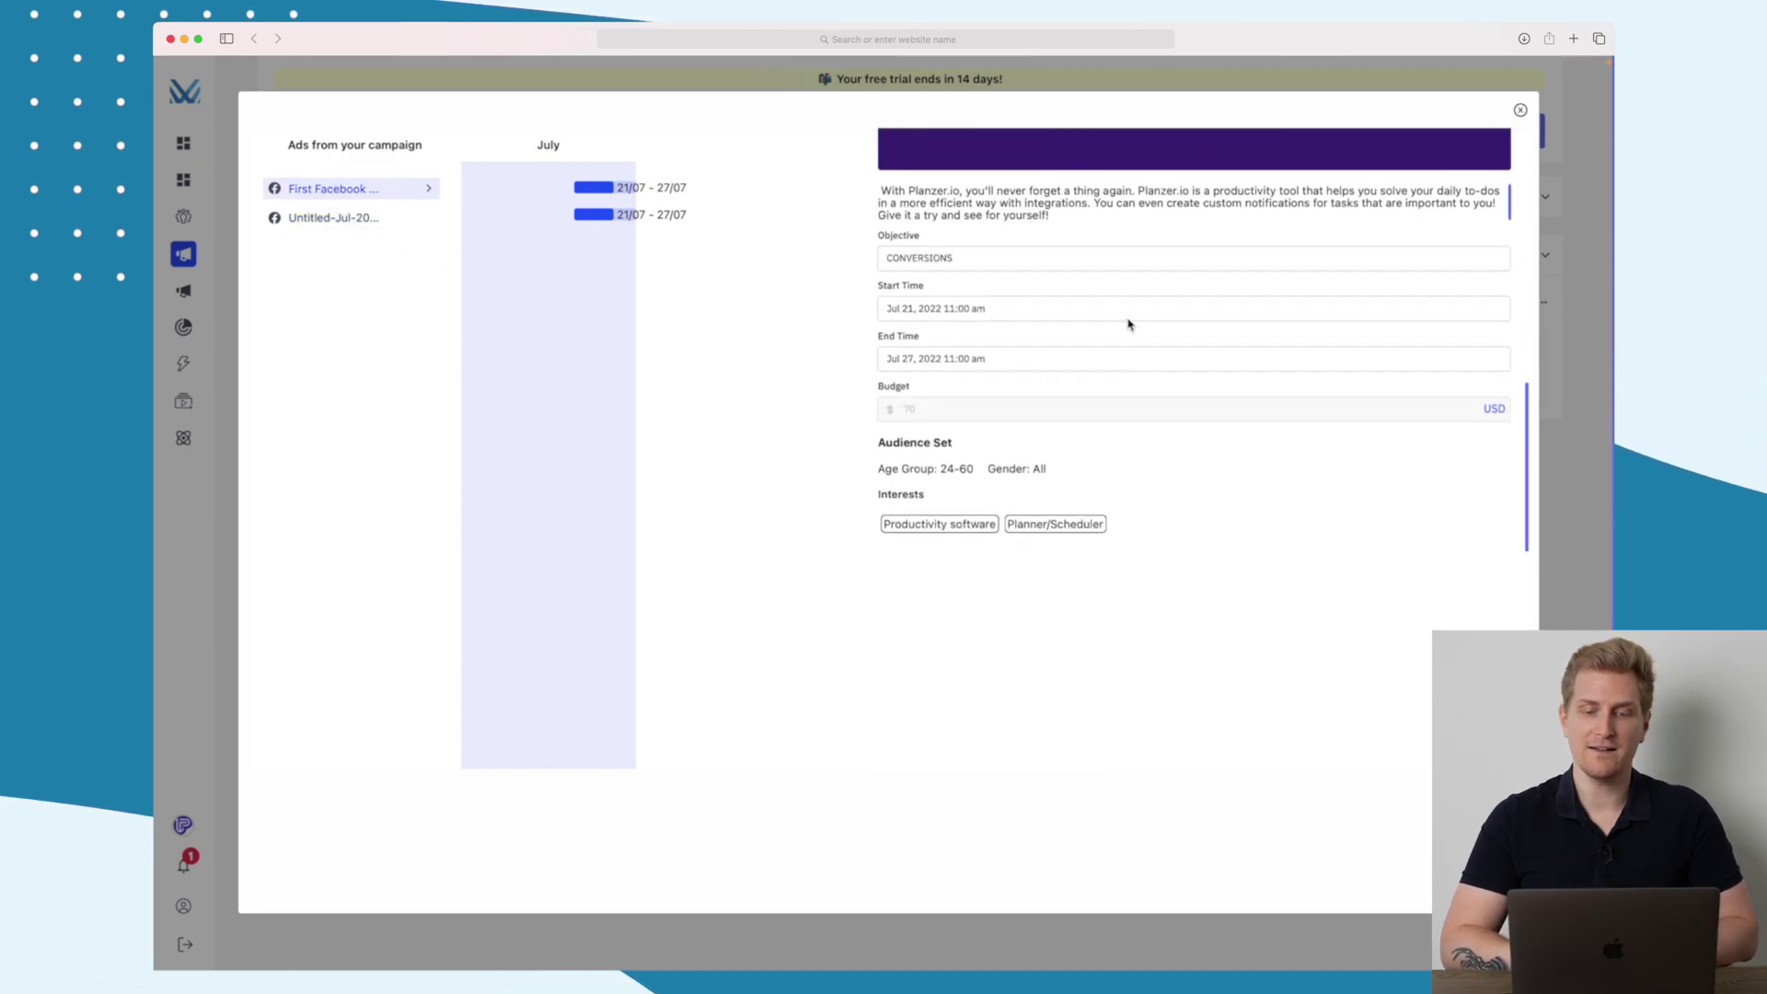
{"action": "left_click", "coordinate": [1521, 111]}
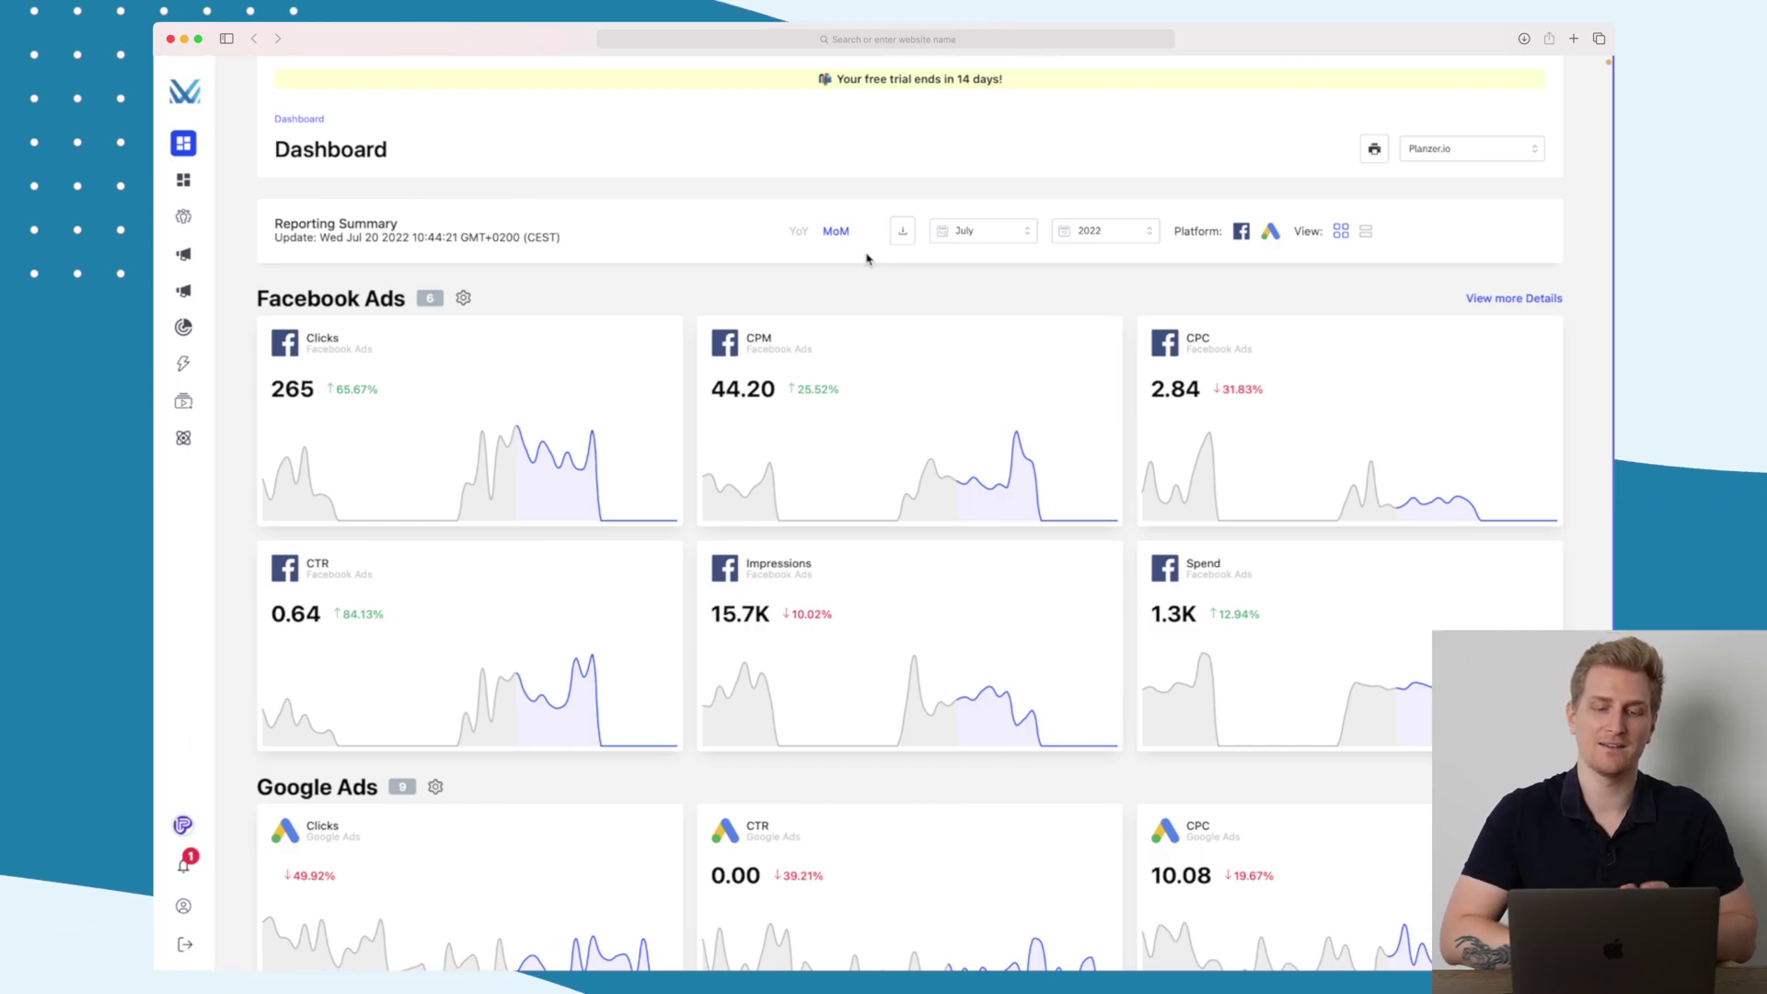
{"action": "scroll", "coordinate": [866, 258], "scroll_direction": "down", "scroll_amount": 1}
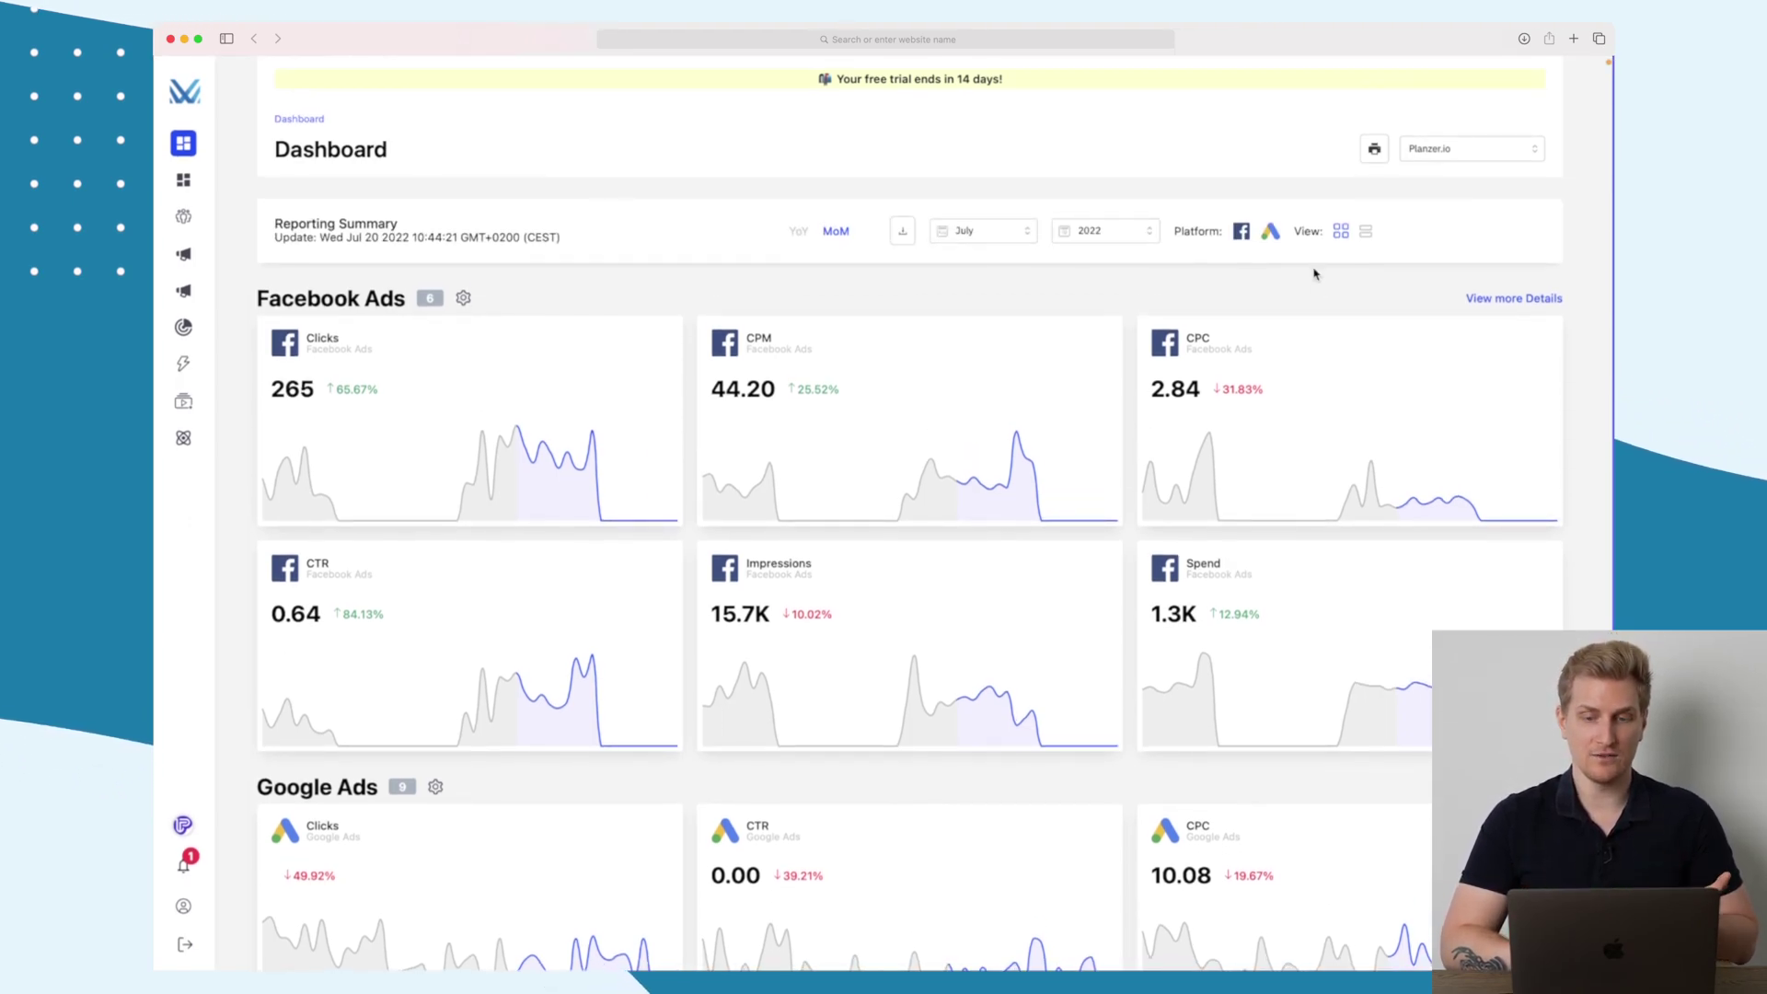
{"action": "left_click", "coordinate": [1367, 232]}
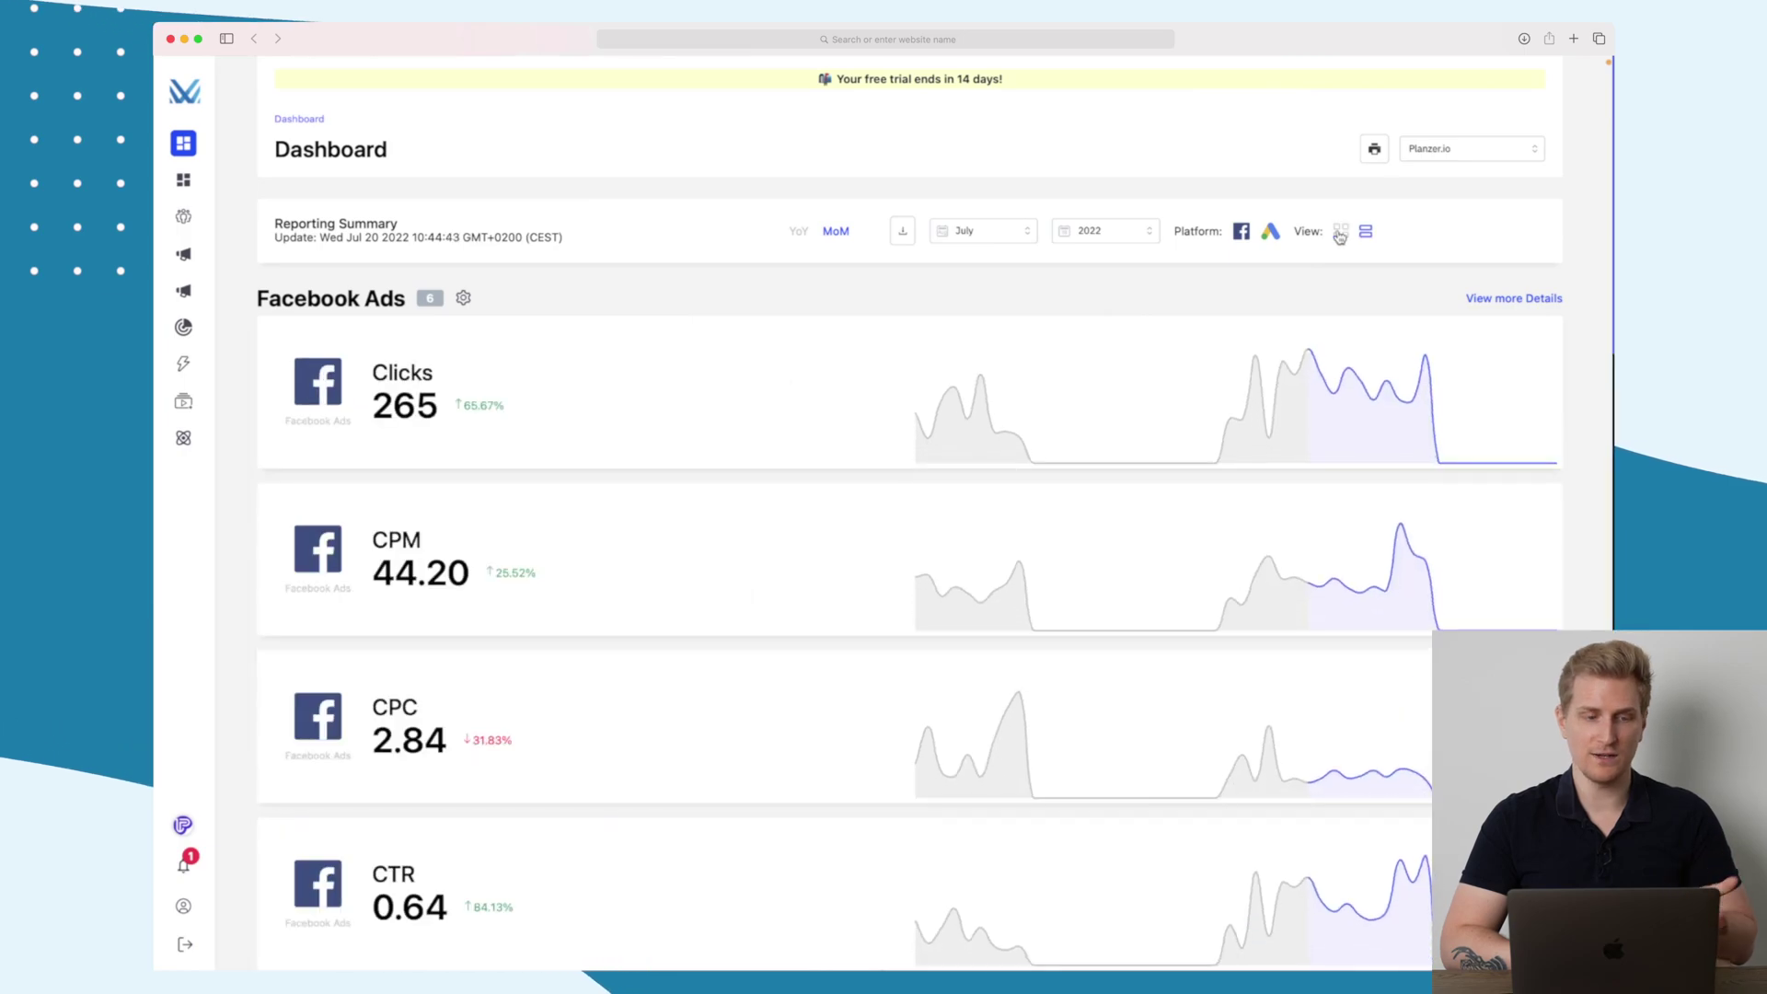
{"action": "left_click", "coordinate": [1341, 231]}
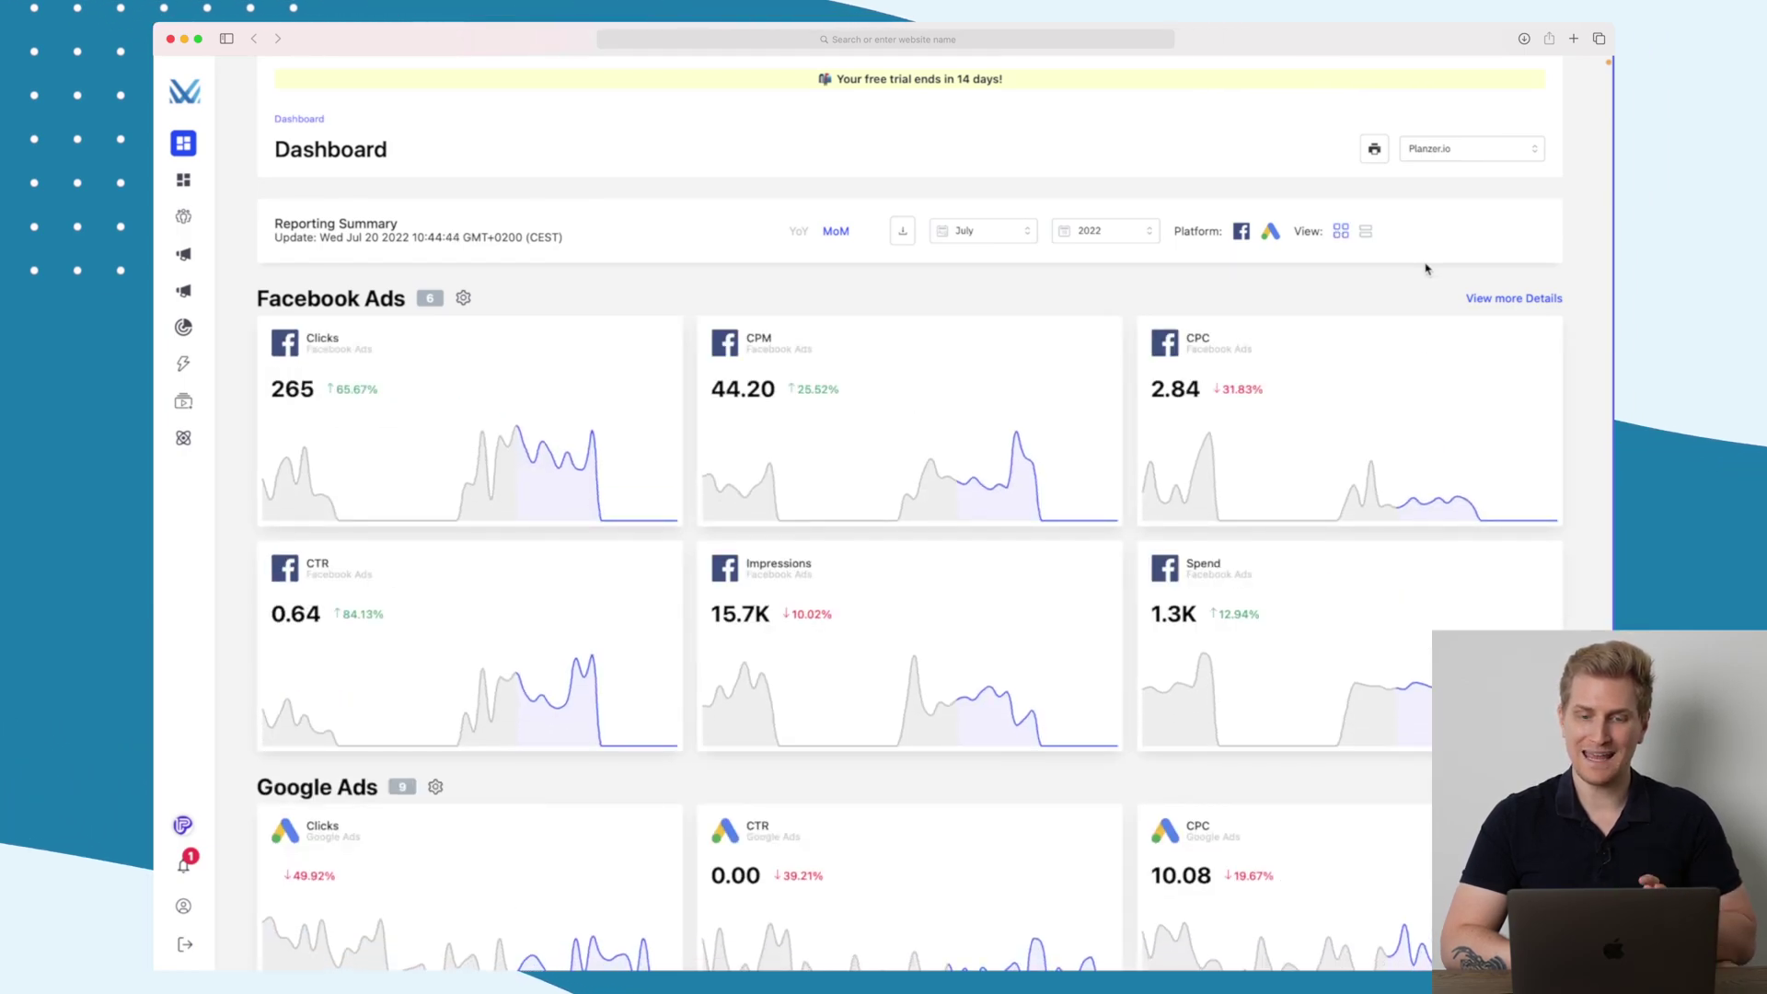
{"action": "left_click", "coordinate": [902, 236]}
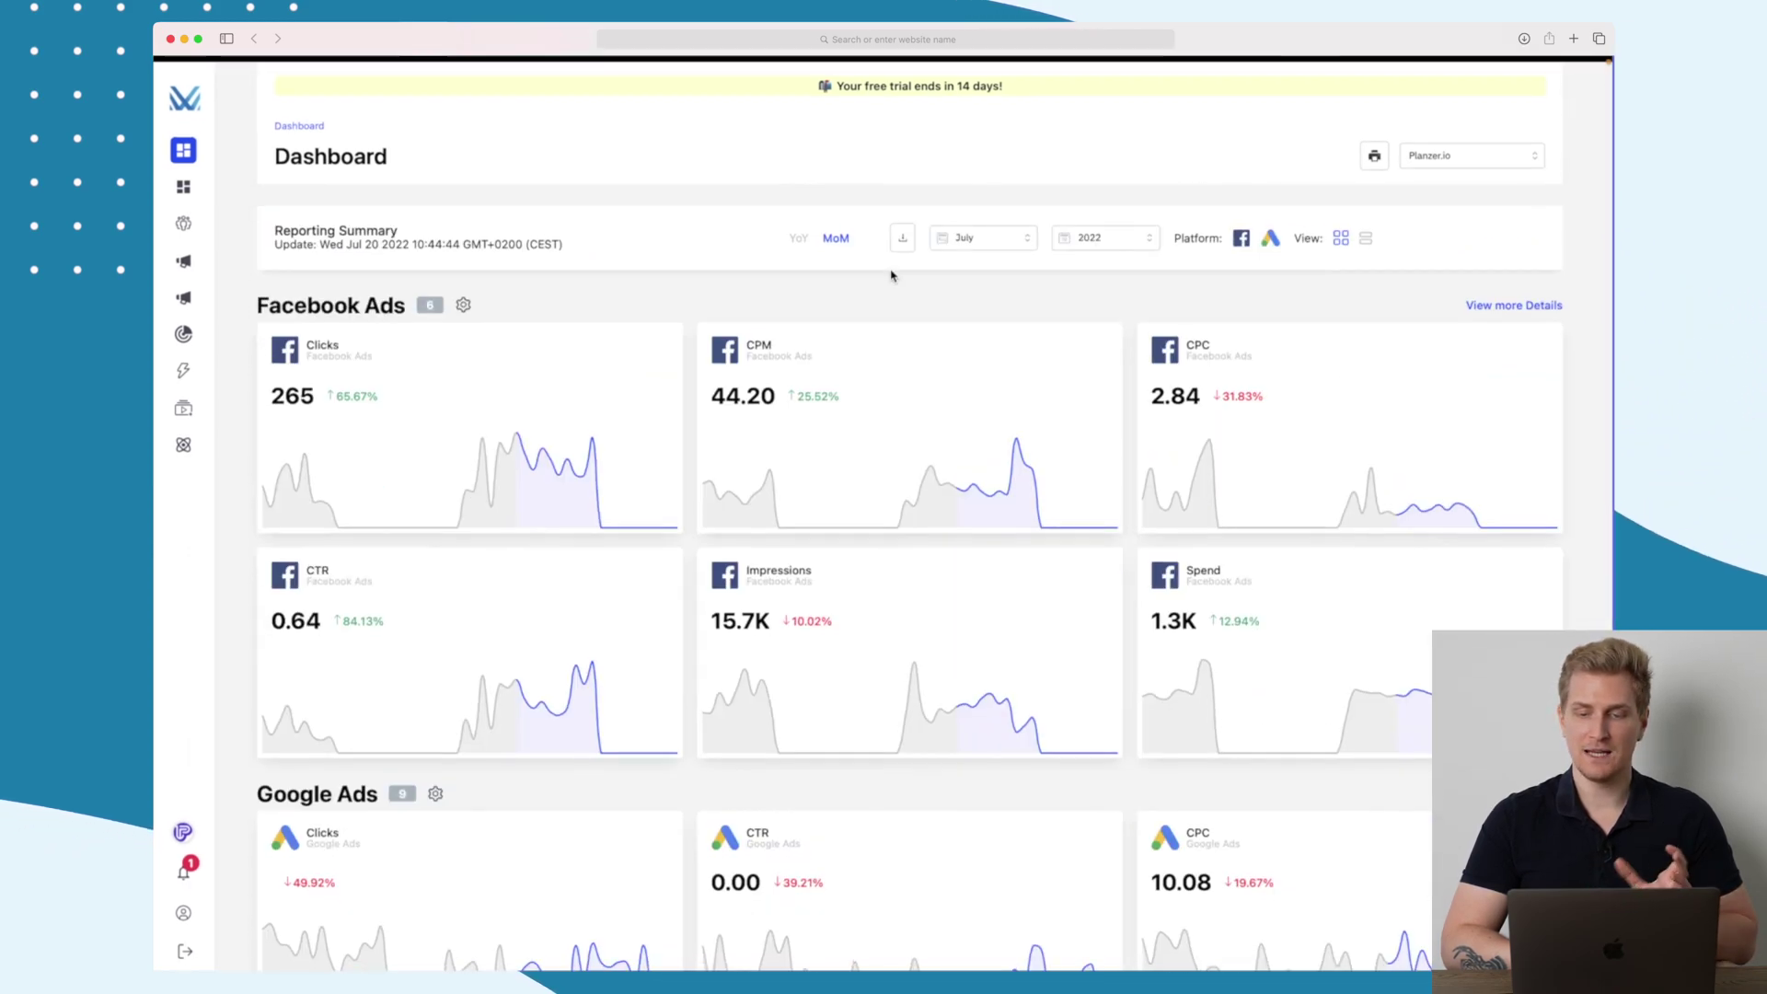
{"action": "left_click", "coordinate": [1513, 304]}
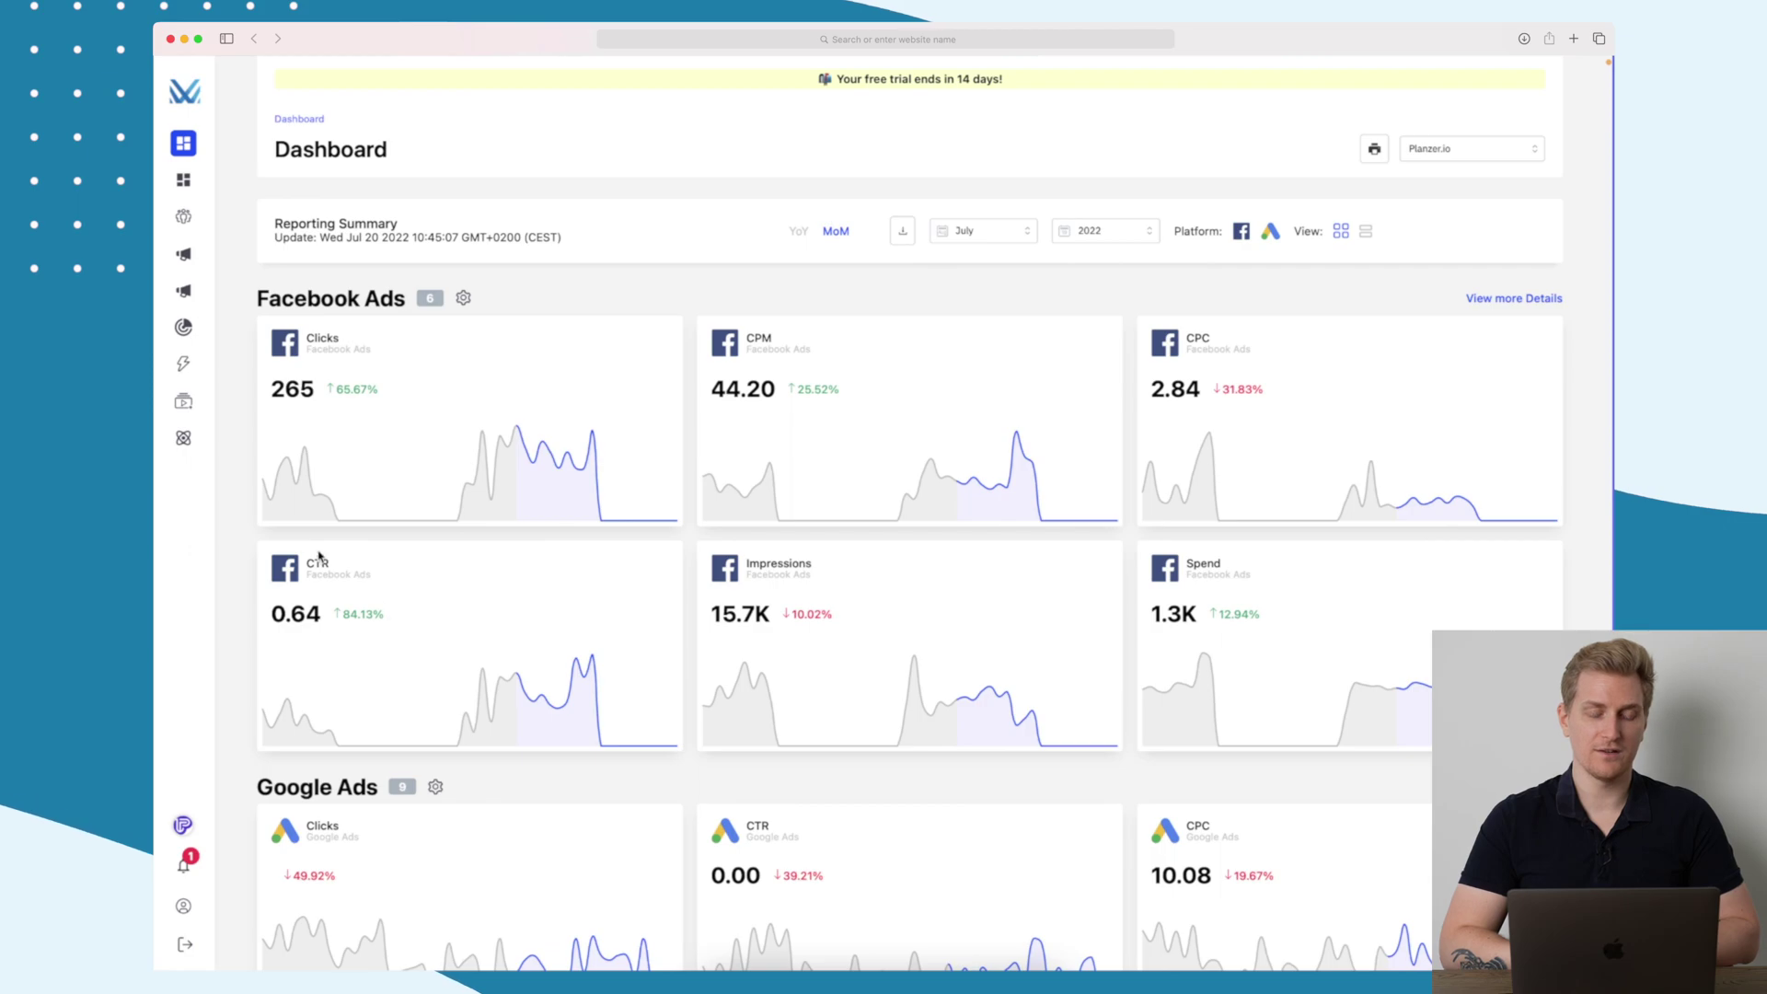
{"action": "scroll", "coordinate": [318, 556], "scroll_direction": "down", "scroll_amount": 5}
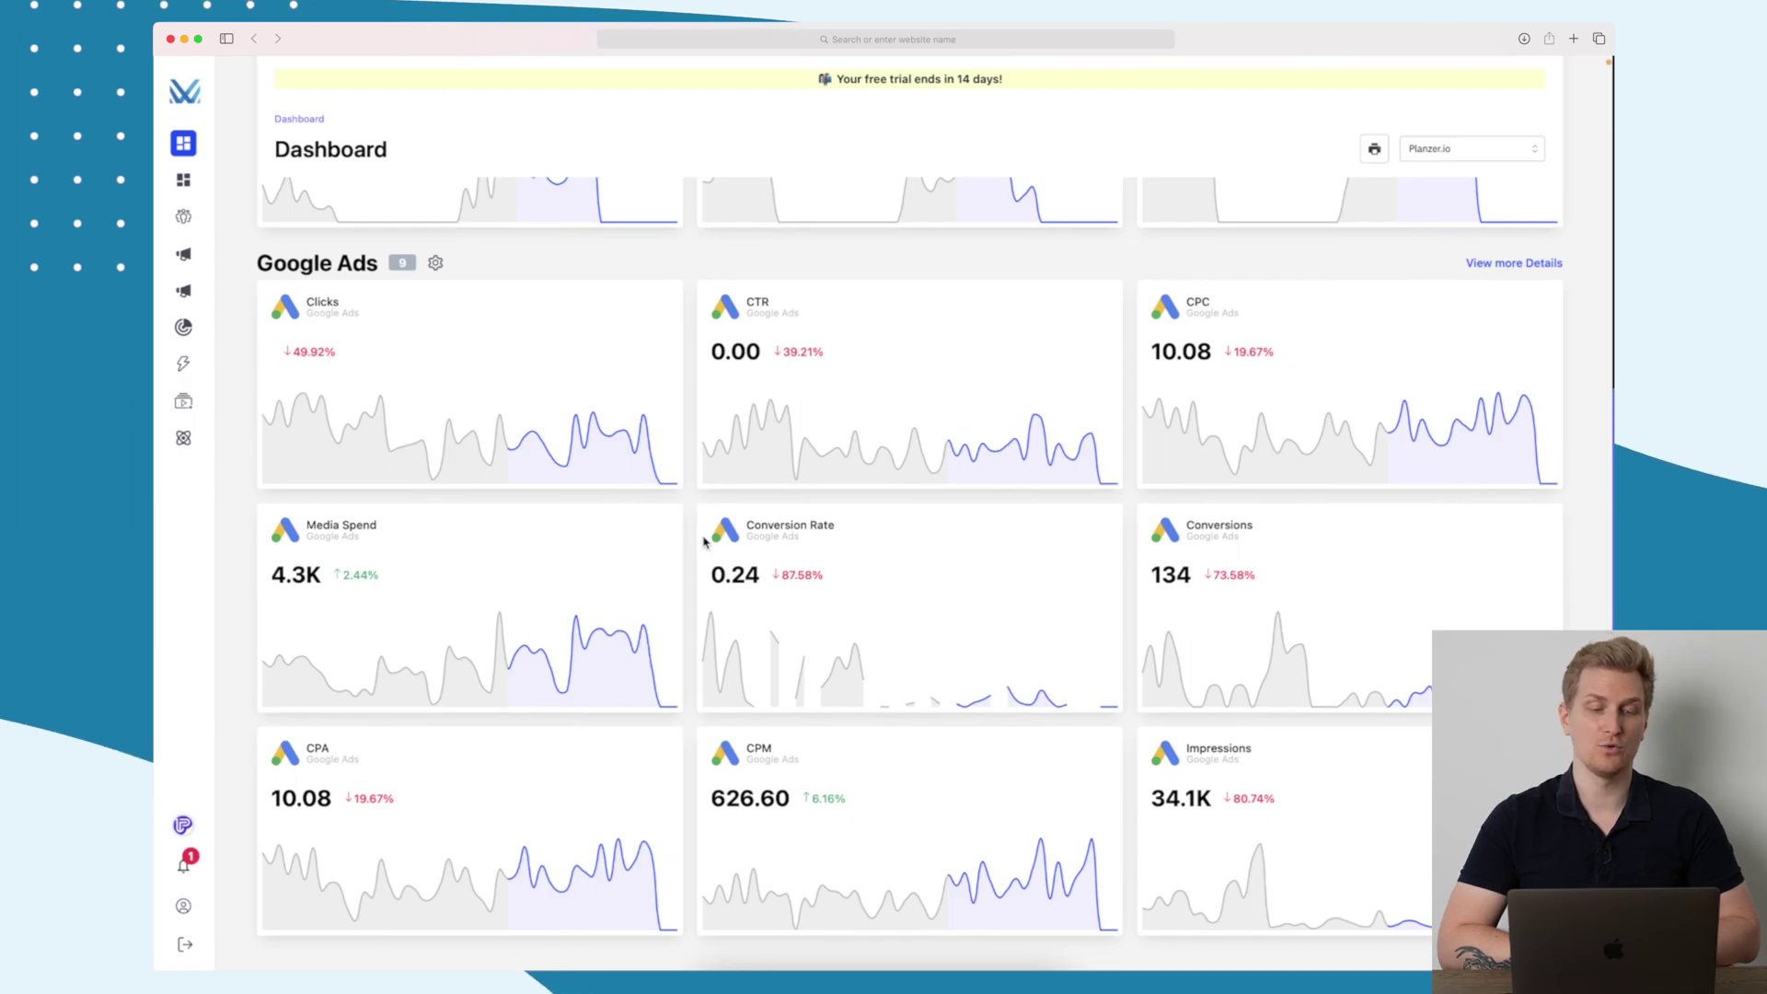
{"action": "scroll", "coordinate": [704, 541], "scroll_direction": "up", "scroll_amount": 3}
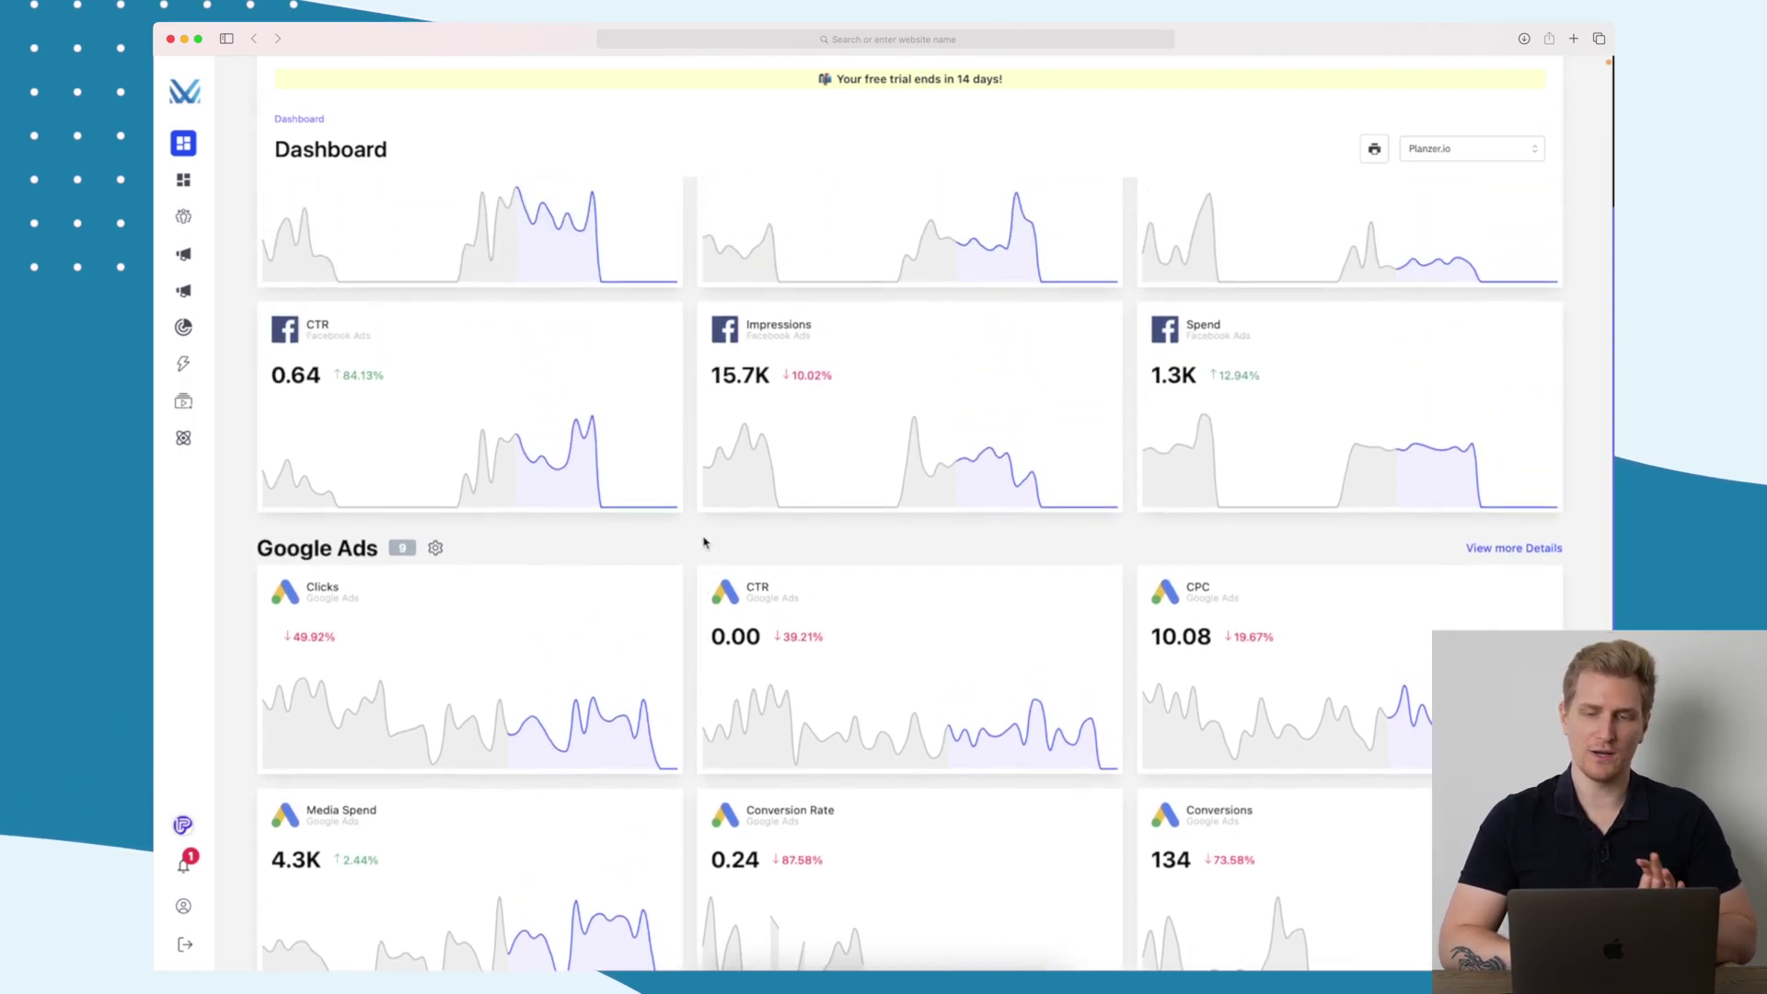
{"action": "scroll", "coordinate": [704, 541], "scroll_direction": "up", "scroll_amount": 3}
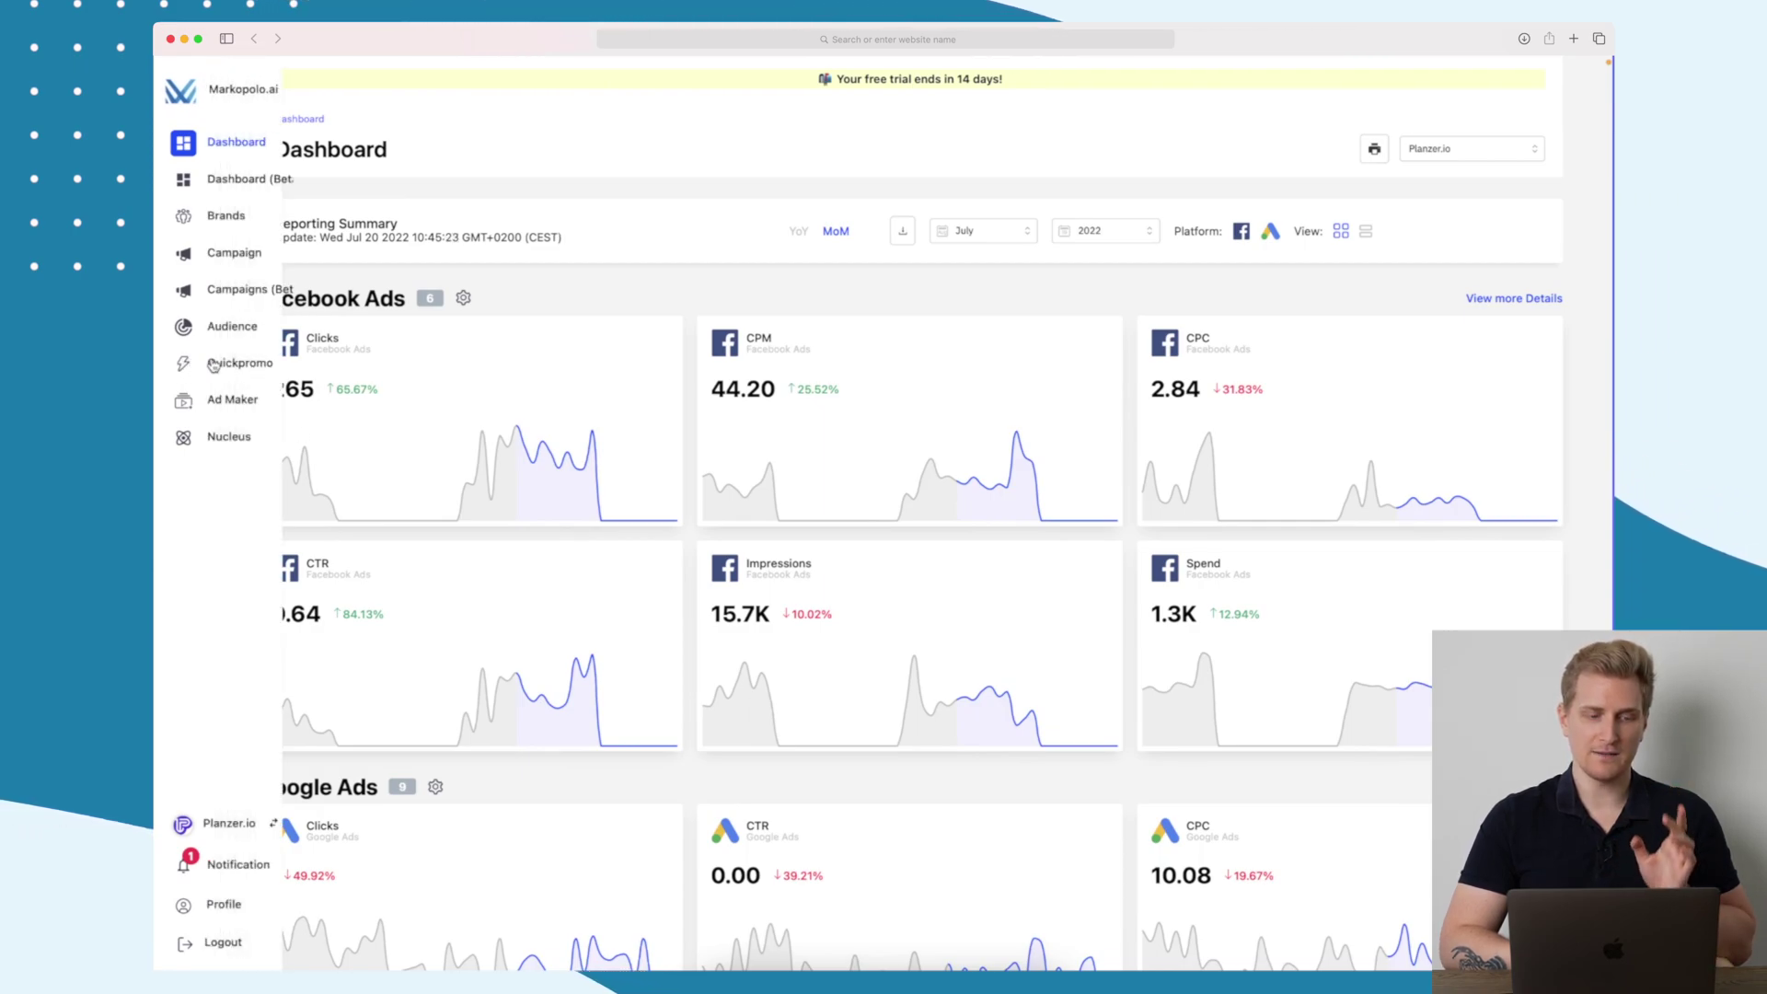
Start a new Quick Promo named Quick promo, comparing Facebook and Instagram as its platform.
{"action": "left_click", "coordinate": [230, 368]}
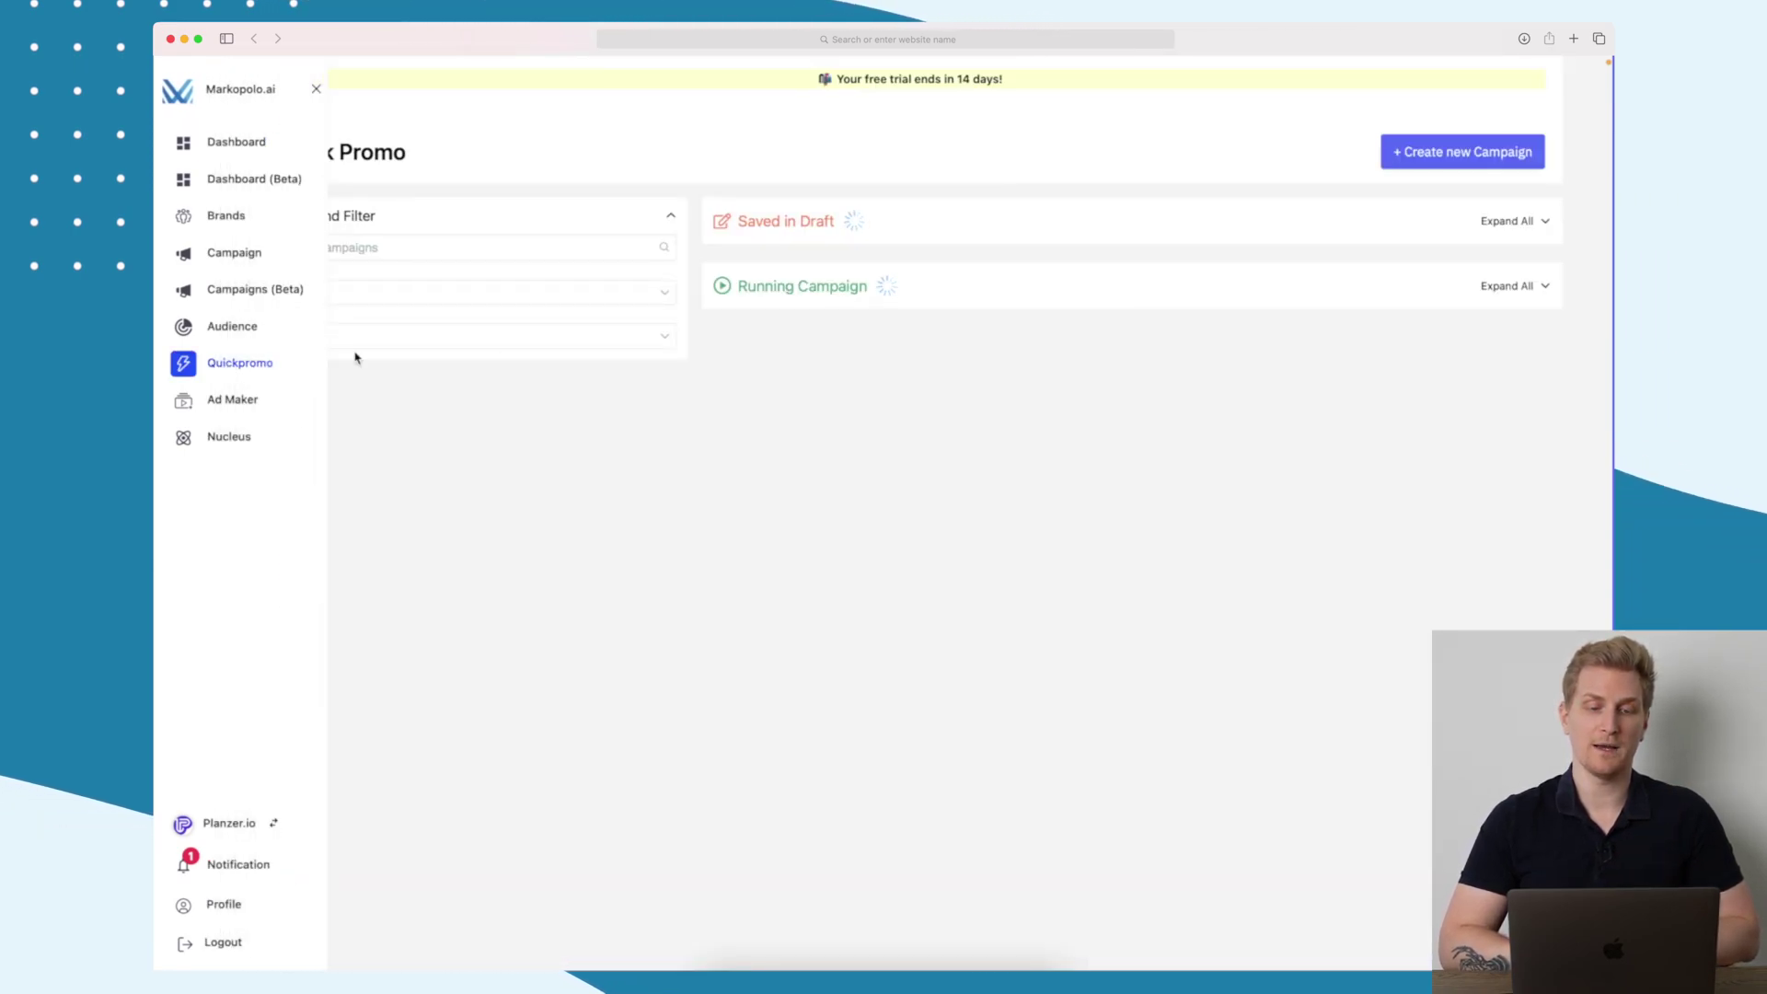
{"action": "left_click", "coordinate": [1460, 151]}
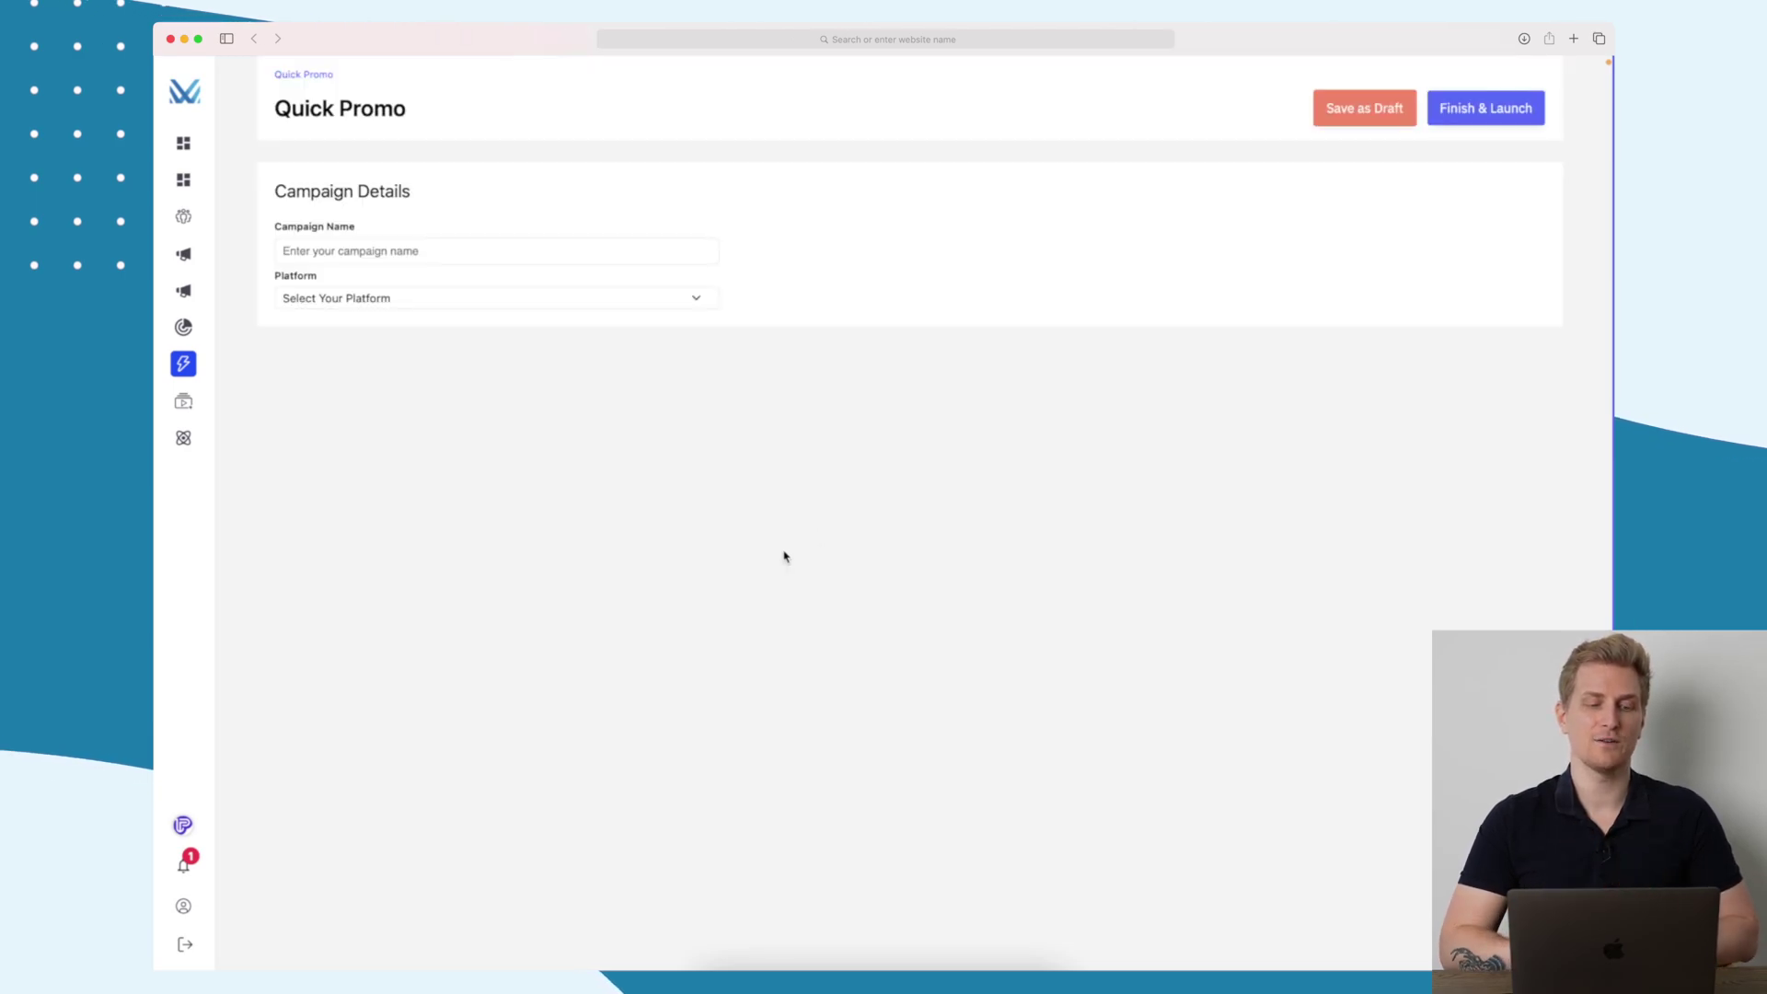
{"action": "left_click", "coordinate": [403, 258]}
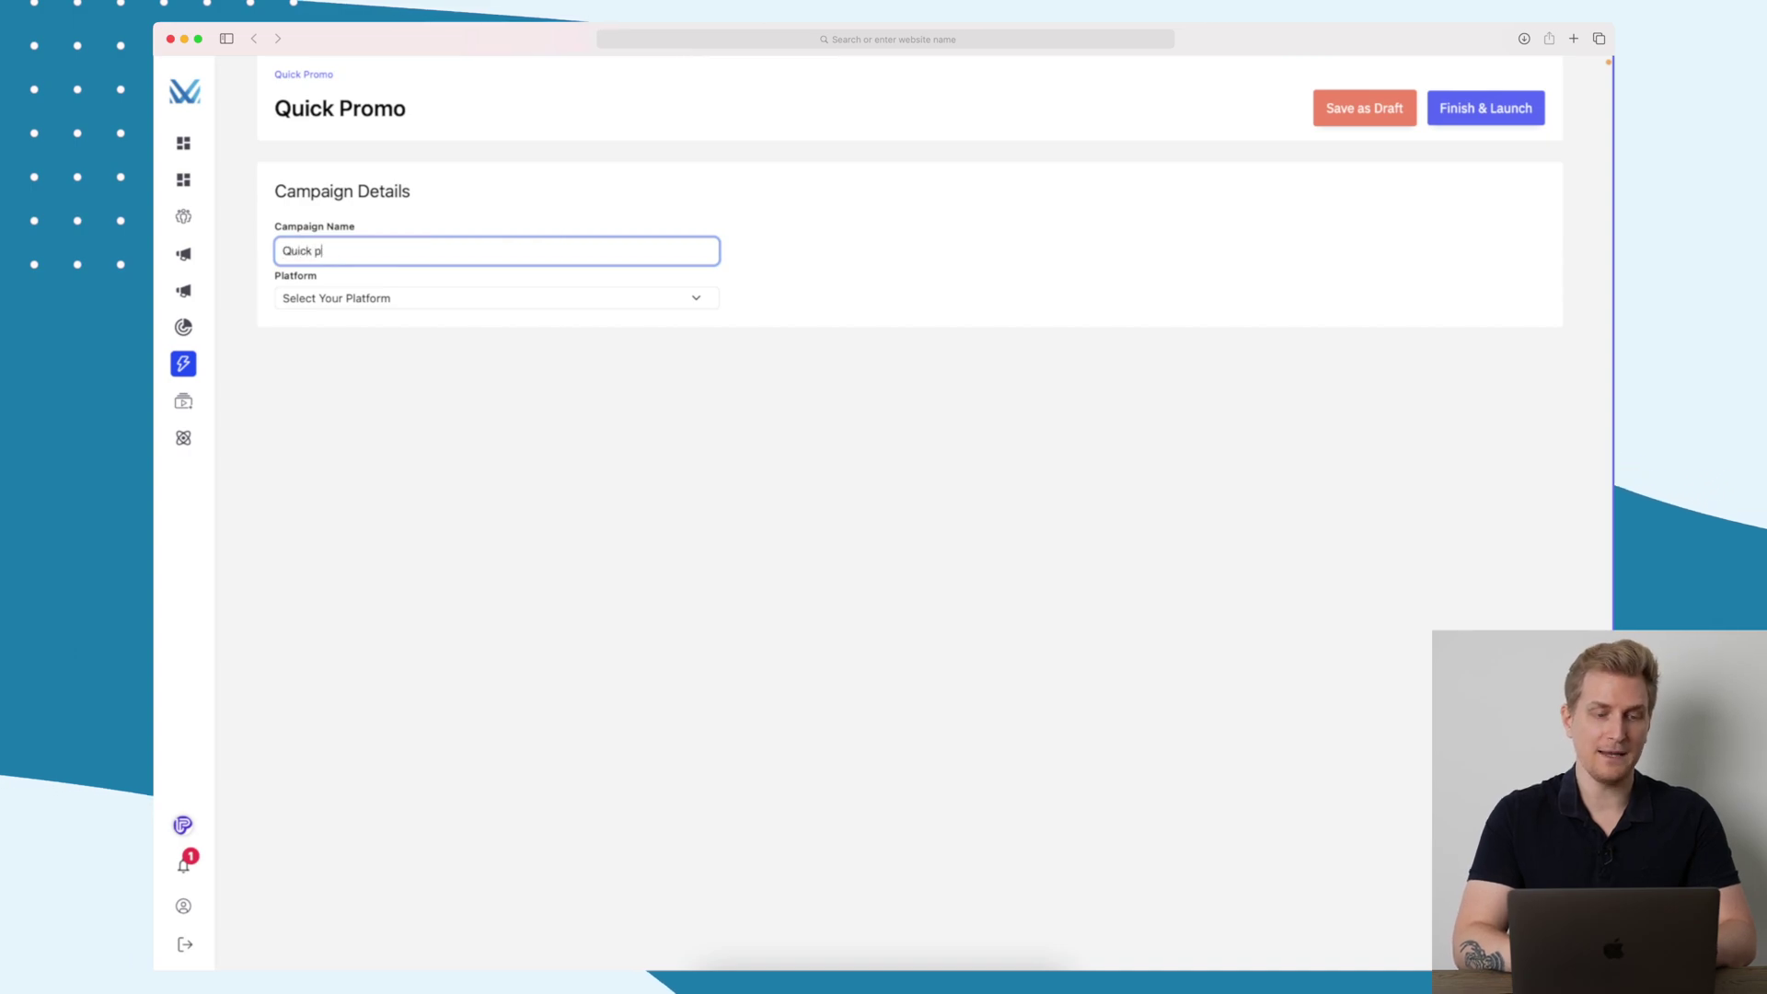
{"action": "left_click", "coordinate": [390, 304]}
{"action": "left_click", "coordinate": [370, 327]}
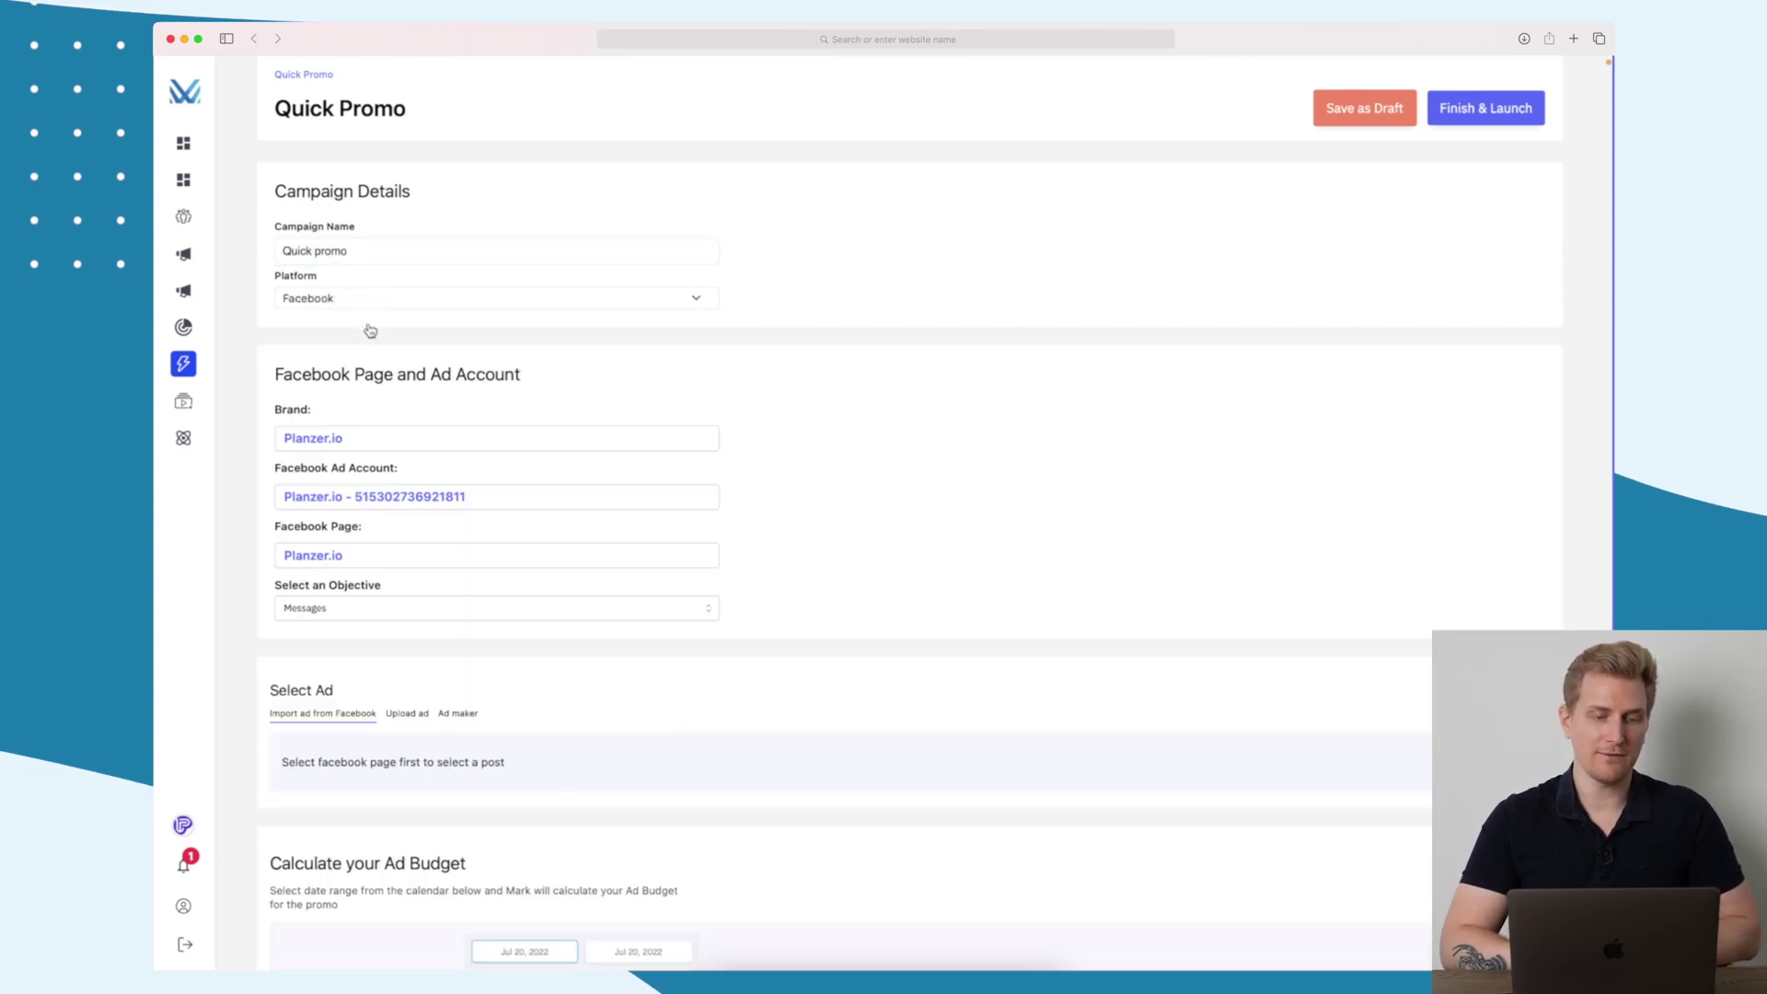
{"action": "left_click", "coordinate": [382, 311]}
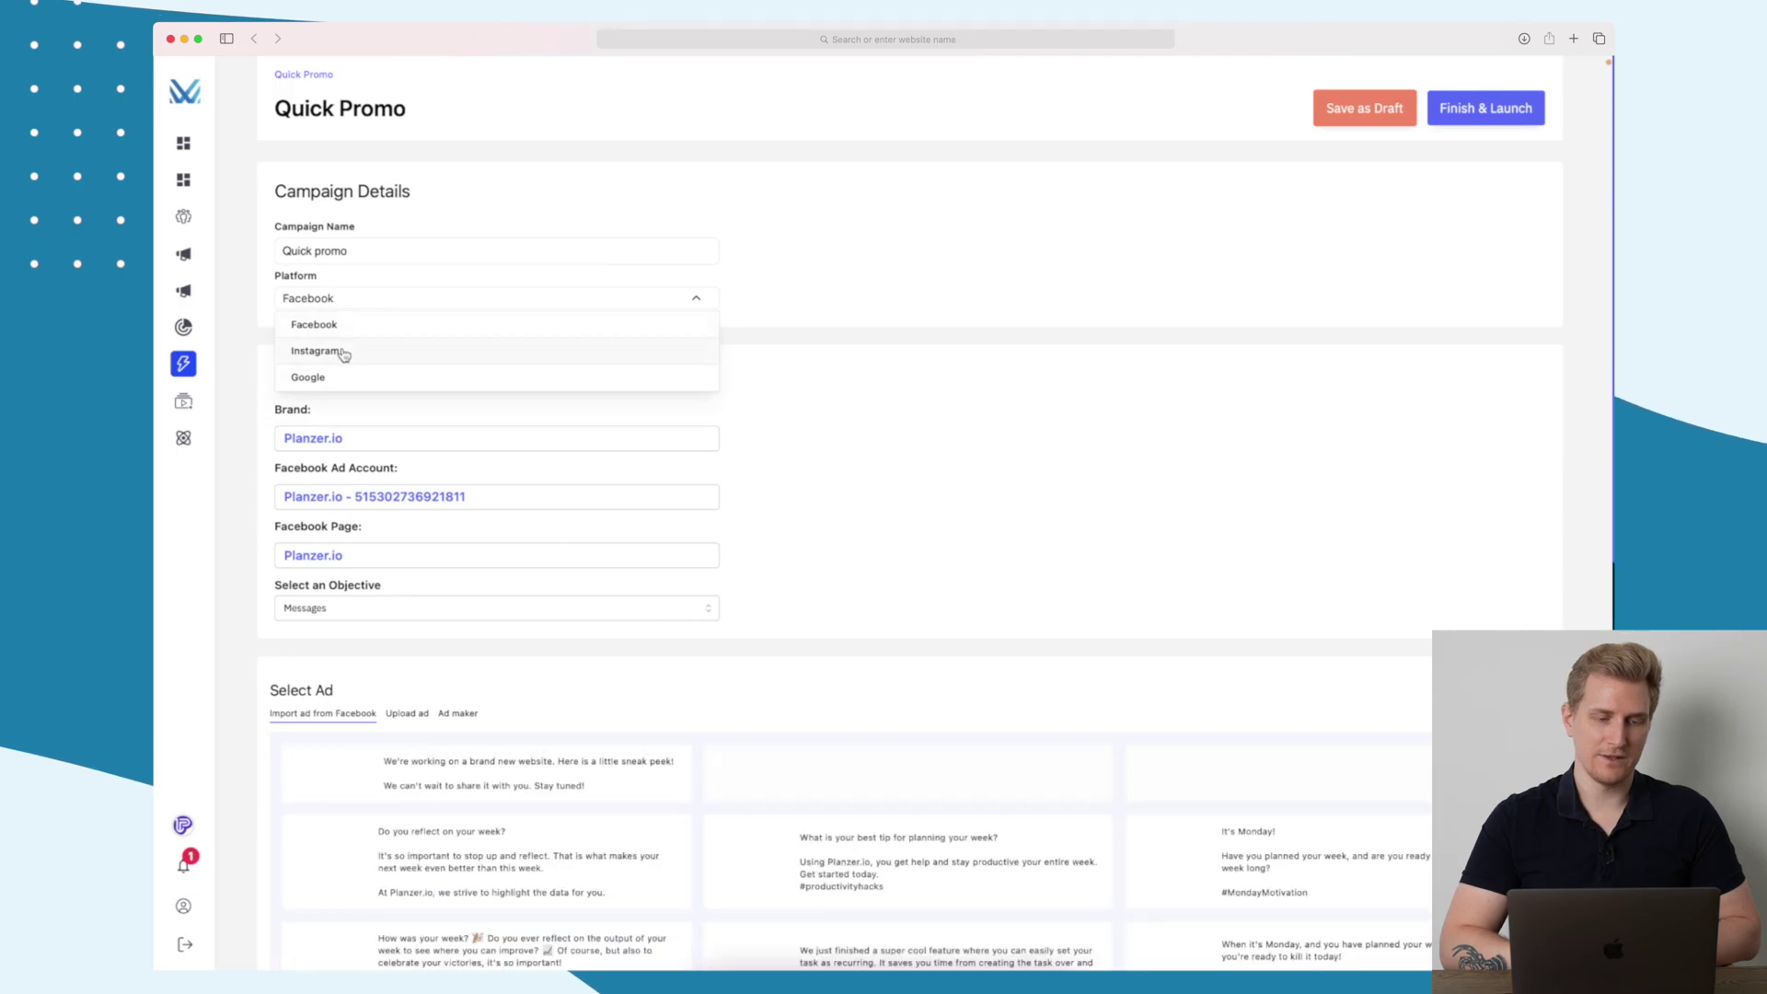
{"action": "left_click", "coordinate": [343, 349]}
Select the brand new website post as the promo's content.
{"action": "scroll", "coordinate": [749, 399], "scroll_direction": "down", "scroll_amount": 1}
{"action": "scroll", "coordinate": [855, 338], "scroll_direction": "down", "scroll_amount": 2}
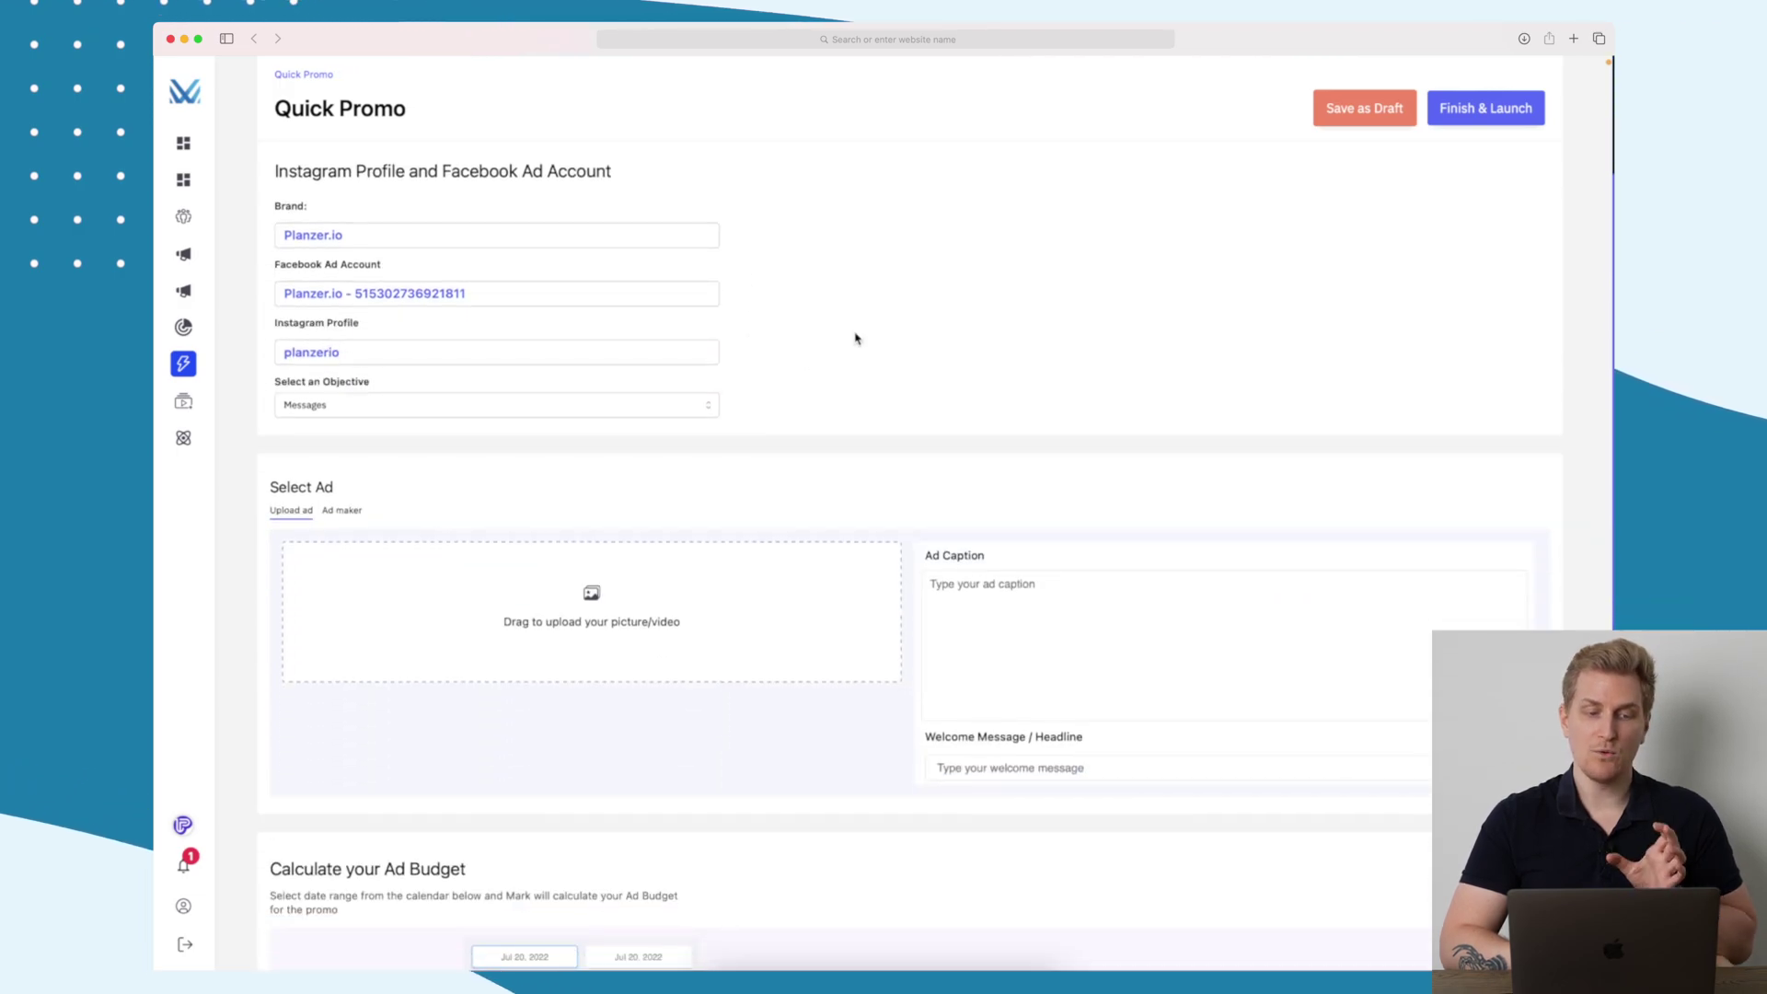
{"action": "scroll", "coordinate": [854, 337], "scroll_direction": "down", "scroll_amount": 3}
{"action": "scroll", "coordinate": [854, 338], "scroll_direction": "up", "scroll_amount": 3}
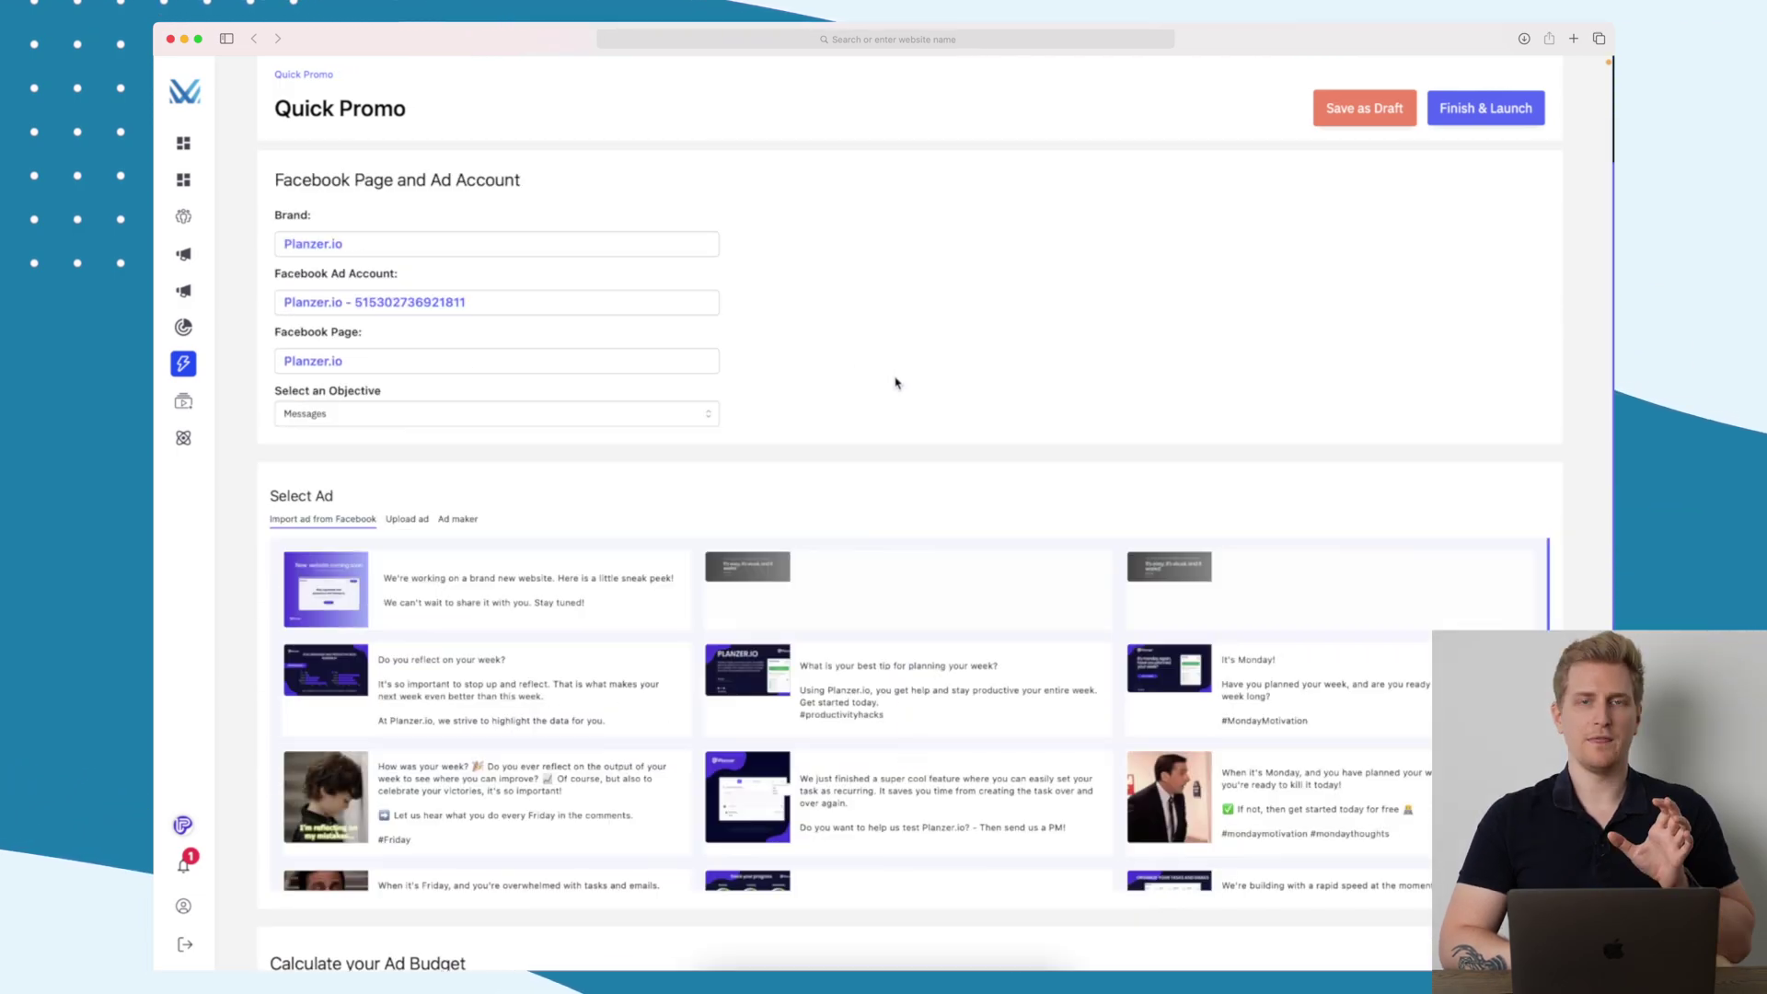
{"action": "scroll", "coordinate": [897, 383], "scroll_direction": "down", "scroll_amount": 1}
{"action": "left_click", "coordinate": [488, 626]}
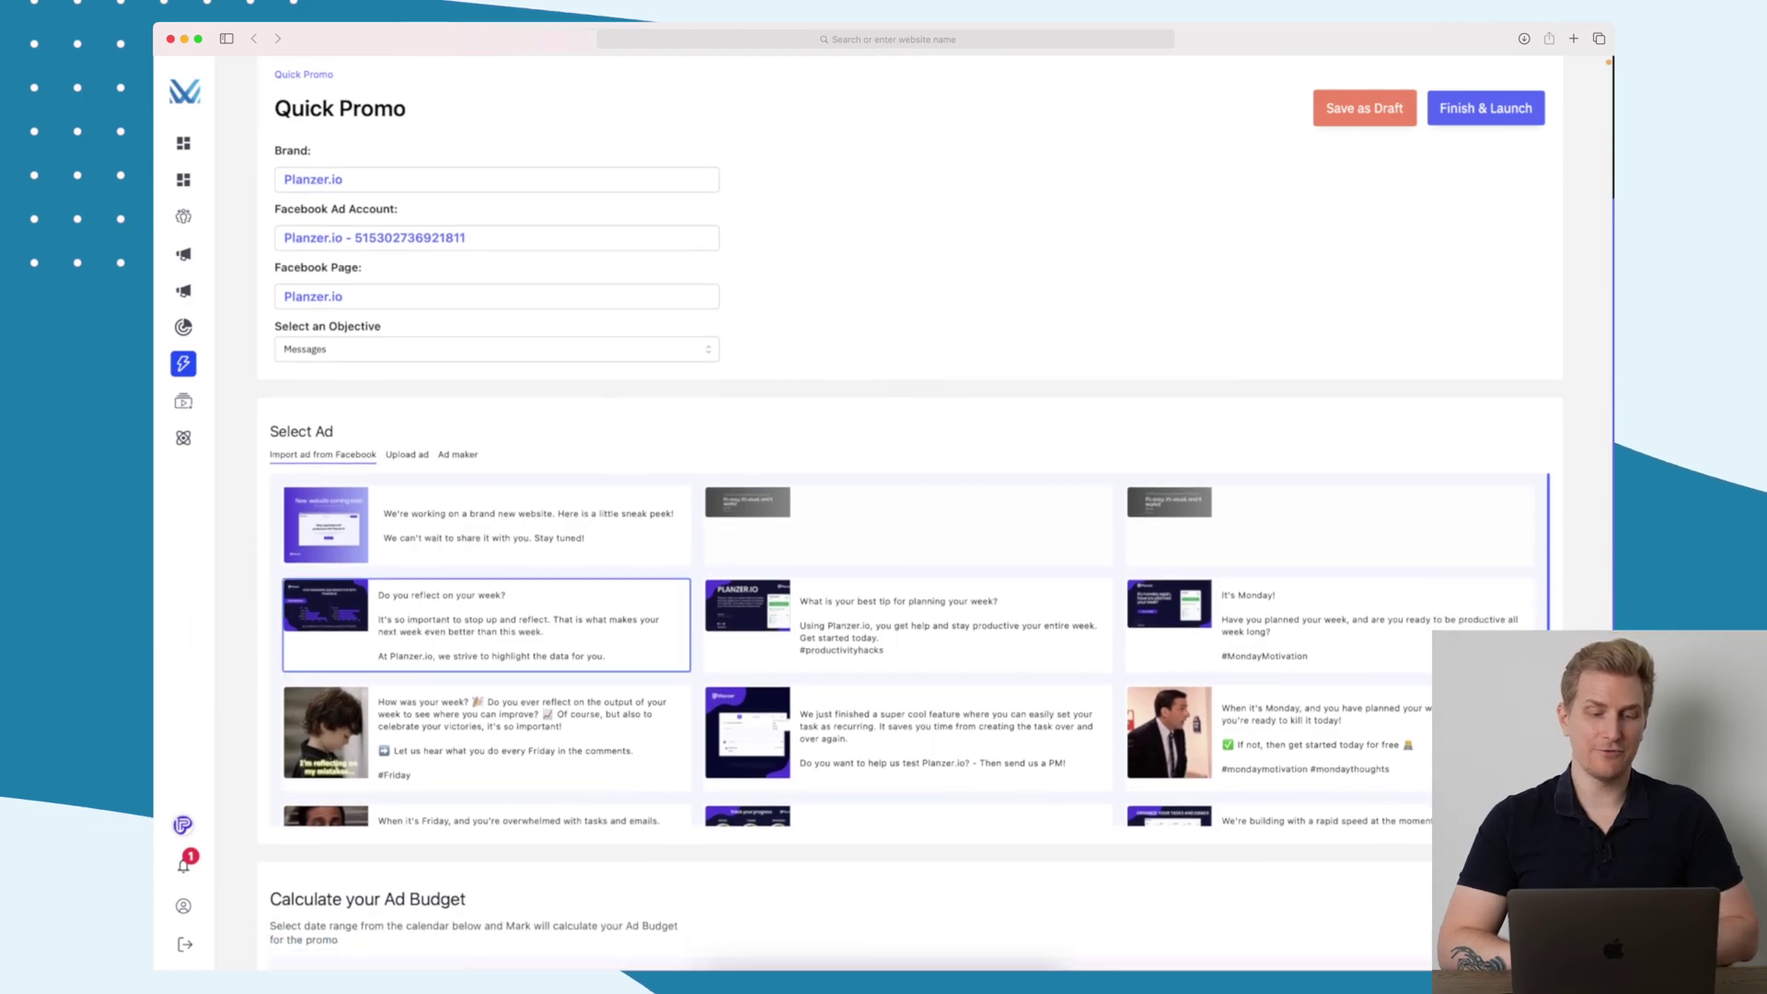
{"action": "scroll", "coordinate": [487, 626], "scroll_direction": "down", "scroll_amount": 1}
{"action": "scroll", "coordinate": [902, 645], "scroll_direction": "up", "scroll_amount": 2}
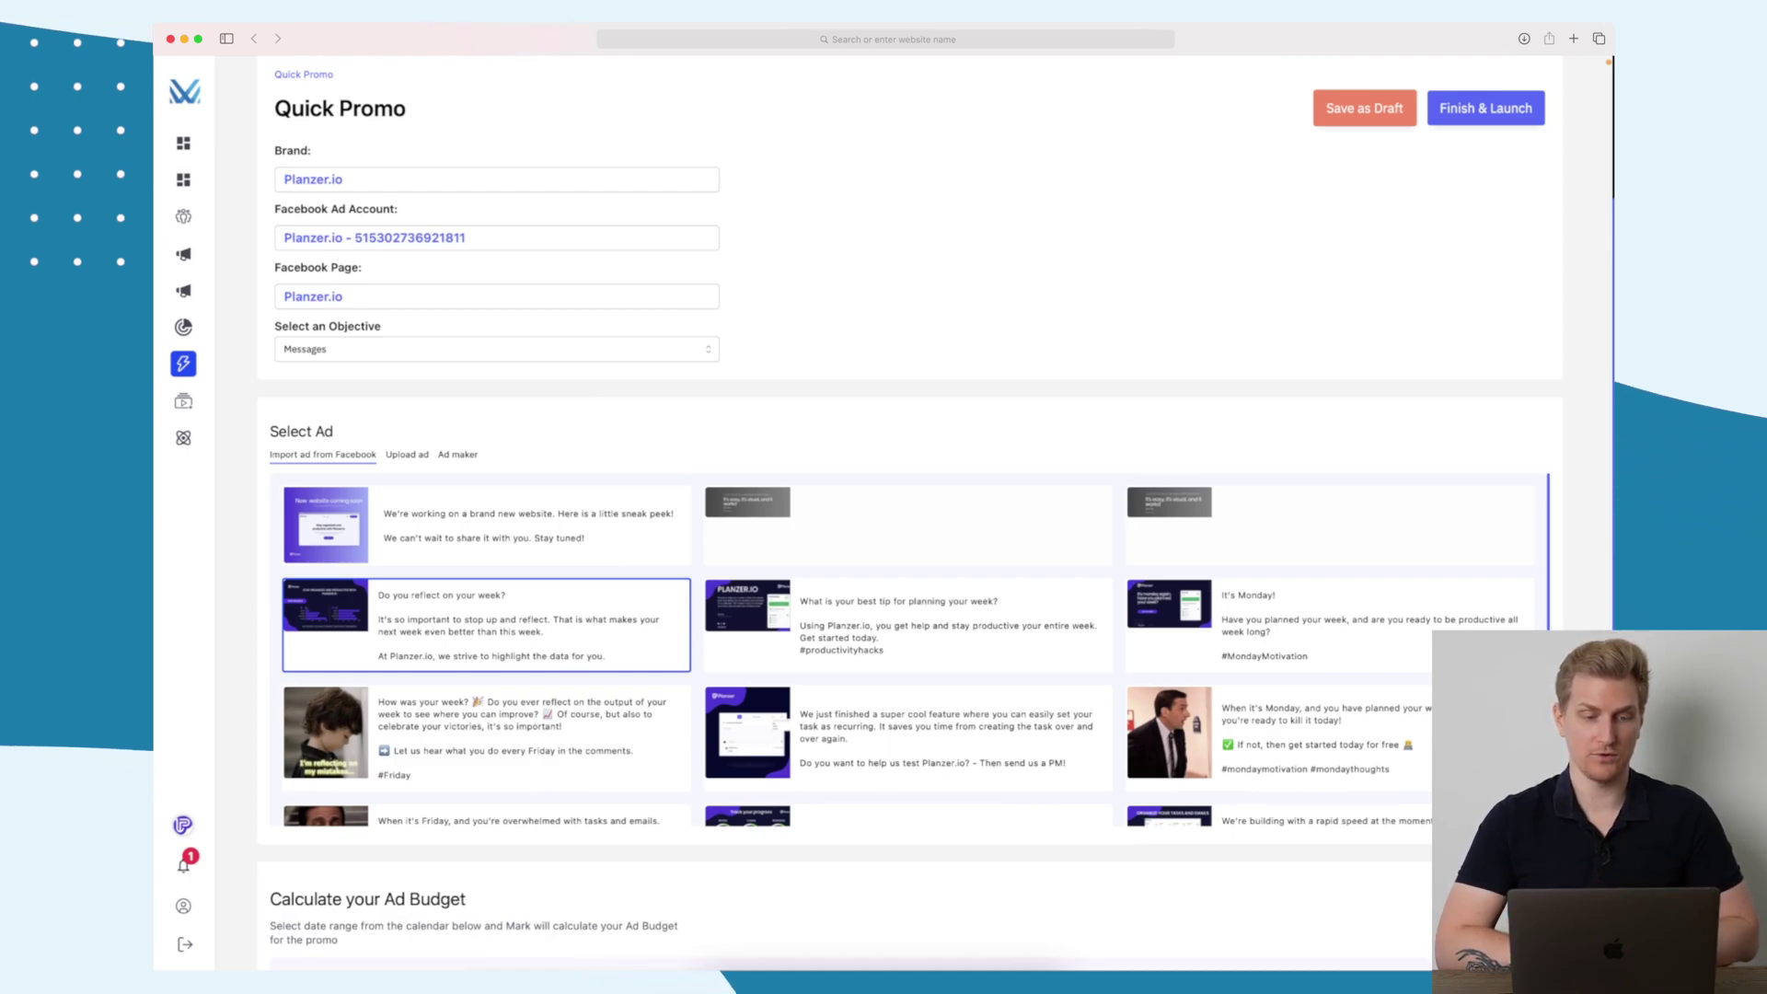
{"action": "left_click", "coordinate": [486, 525]}
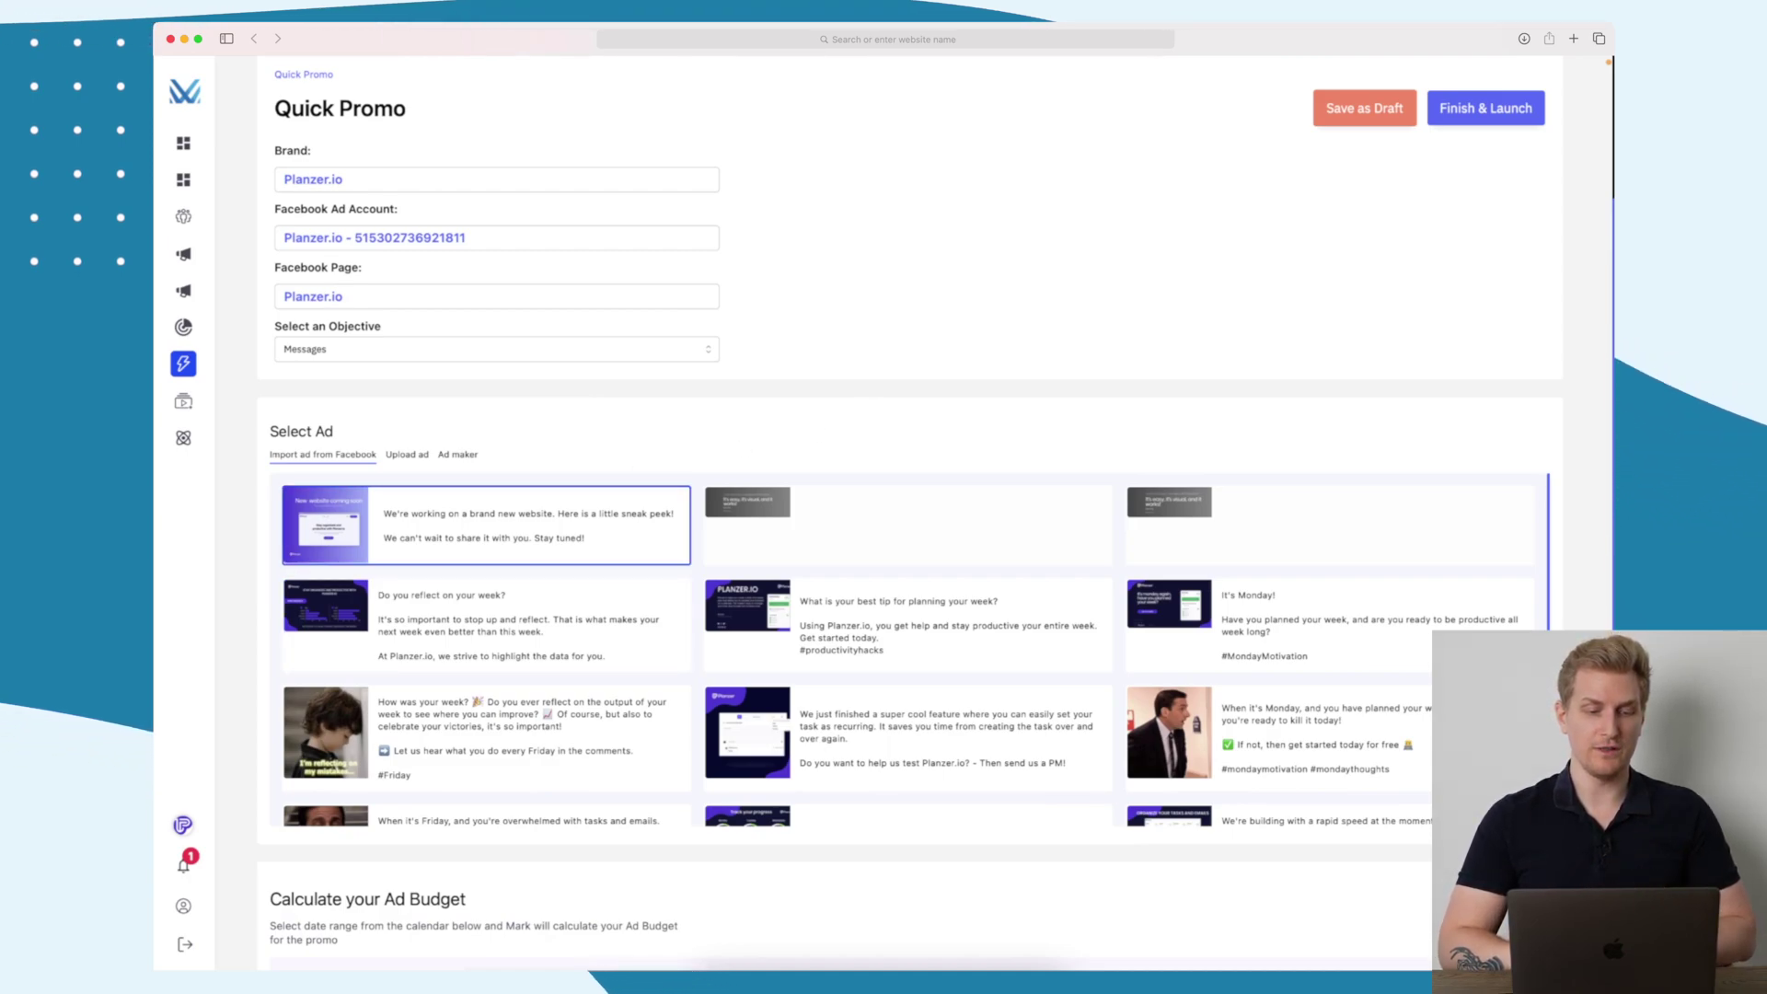
{"action": "scroll", "coordinate": [671, 424], "scroll_direction": "down", "scroll_amount": 5}
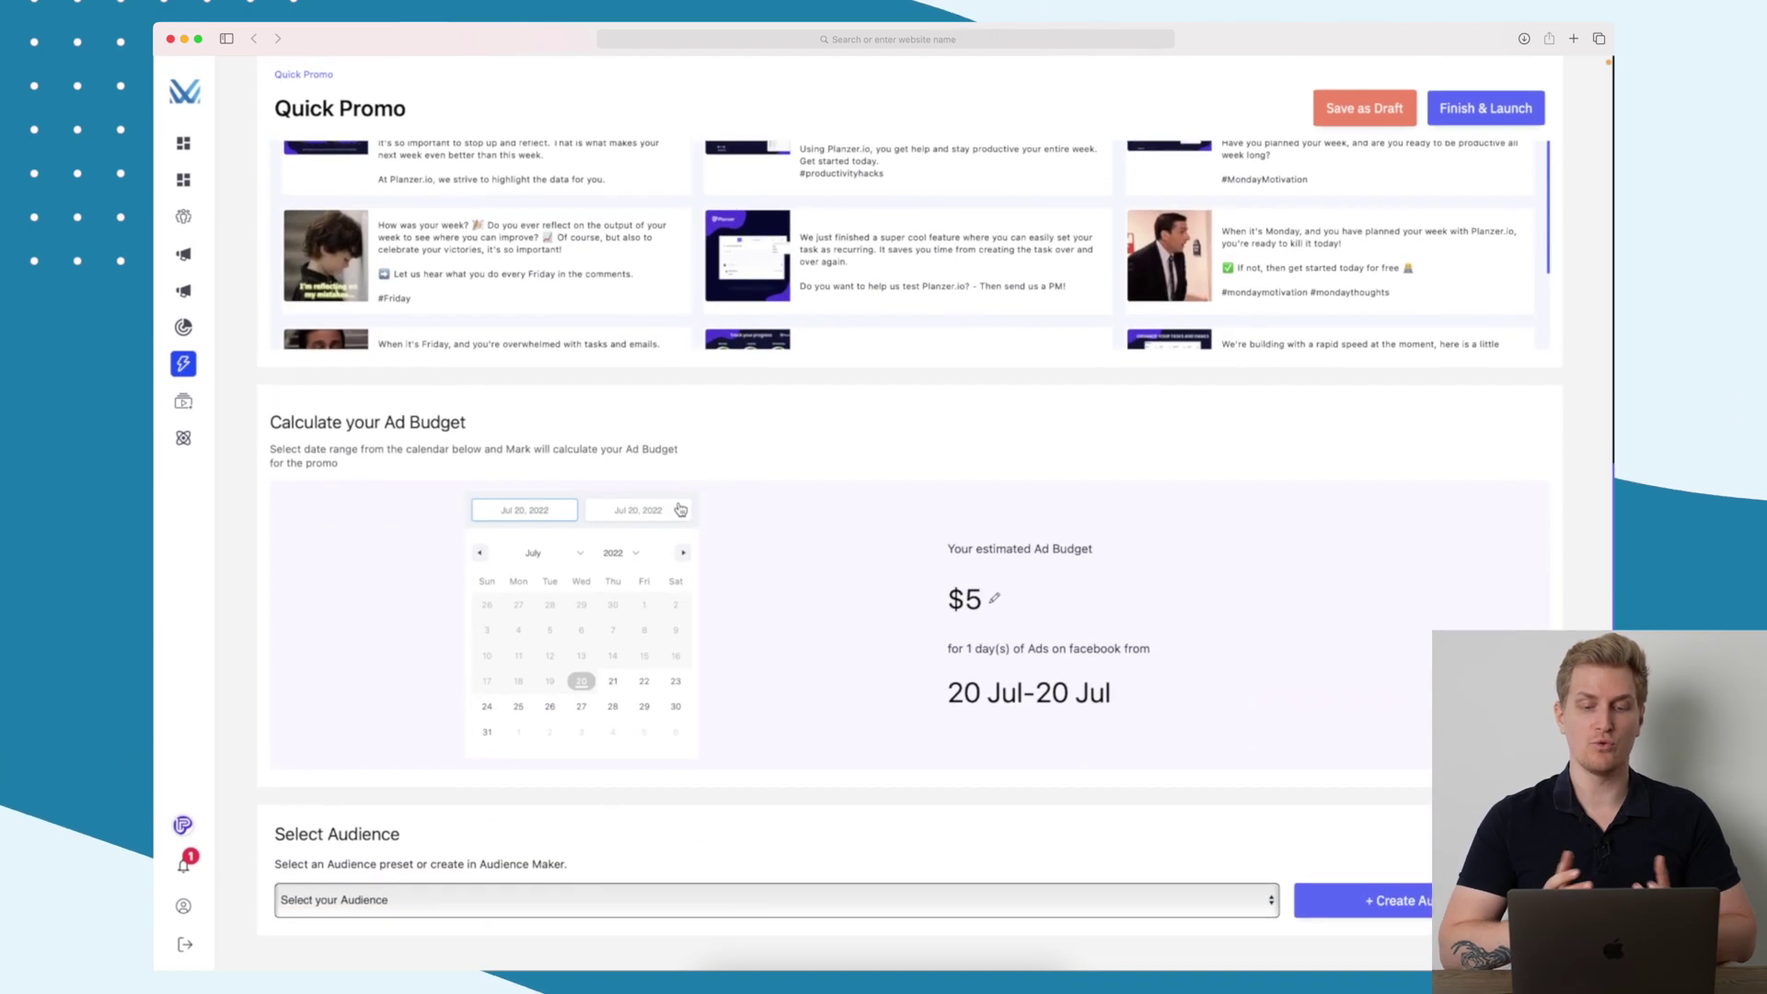
Target the Quick promo at the Freelancers audience.
{"action": "left_click", "coordinate": [651, 904]}
{"action": "left_click", "coordinate": [634, 911]}
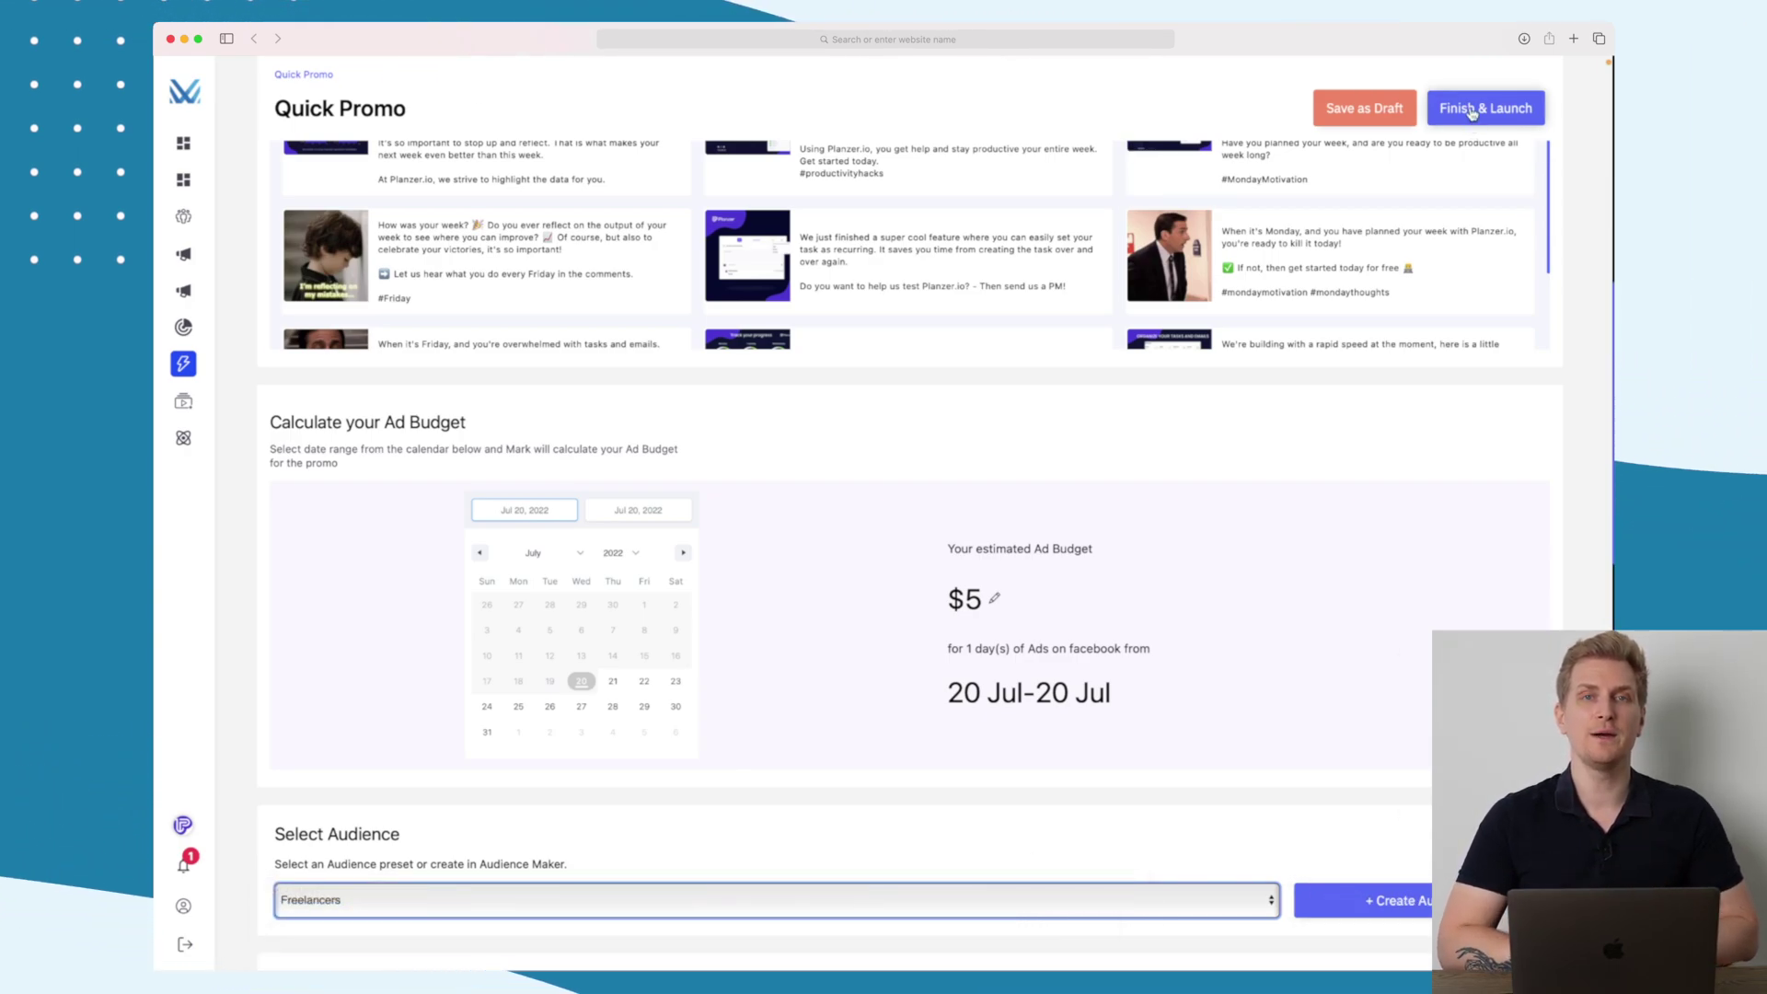
{"action": "scroll", "coordinate": [1128, 422], "scroll_direction": "up", "scroll_amount": 6}
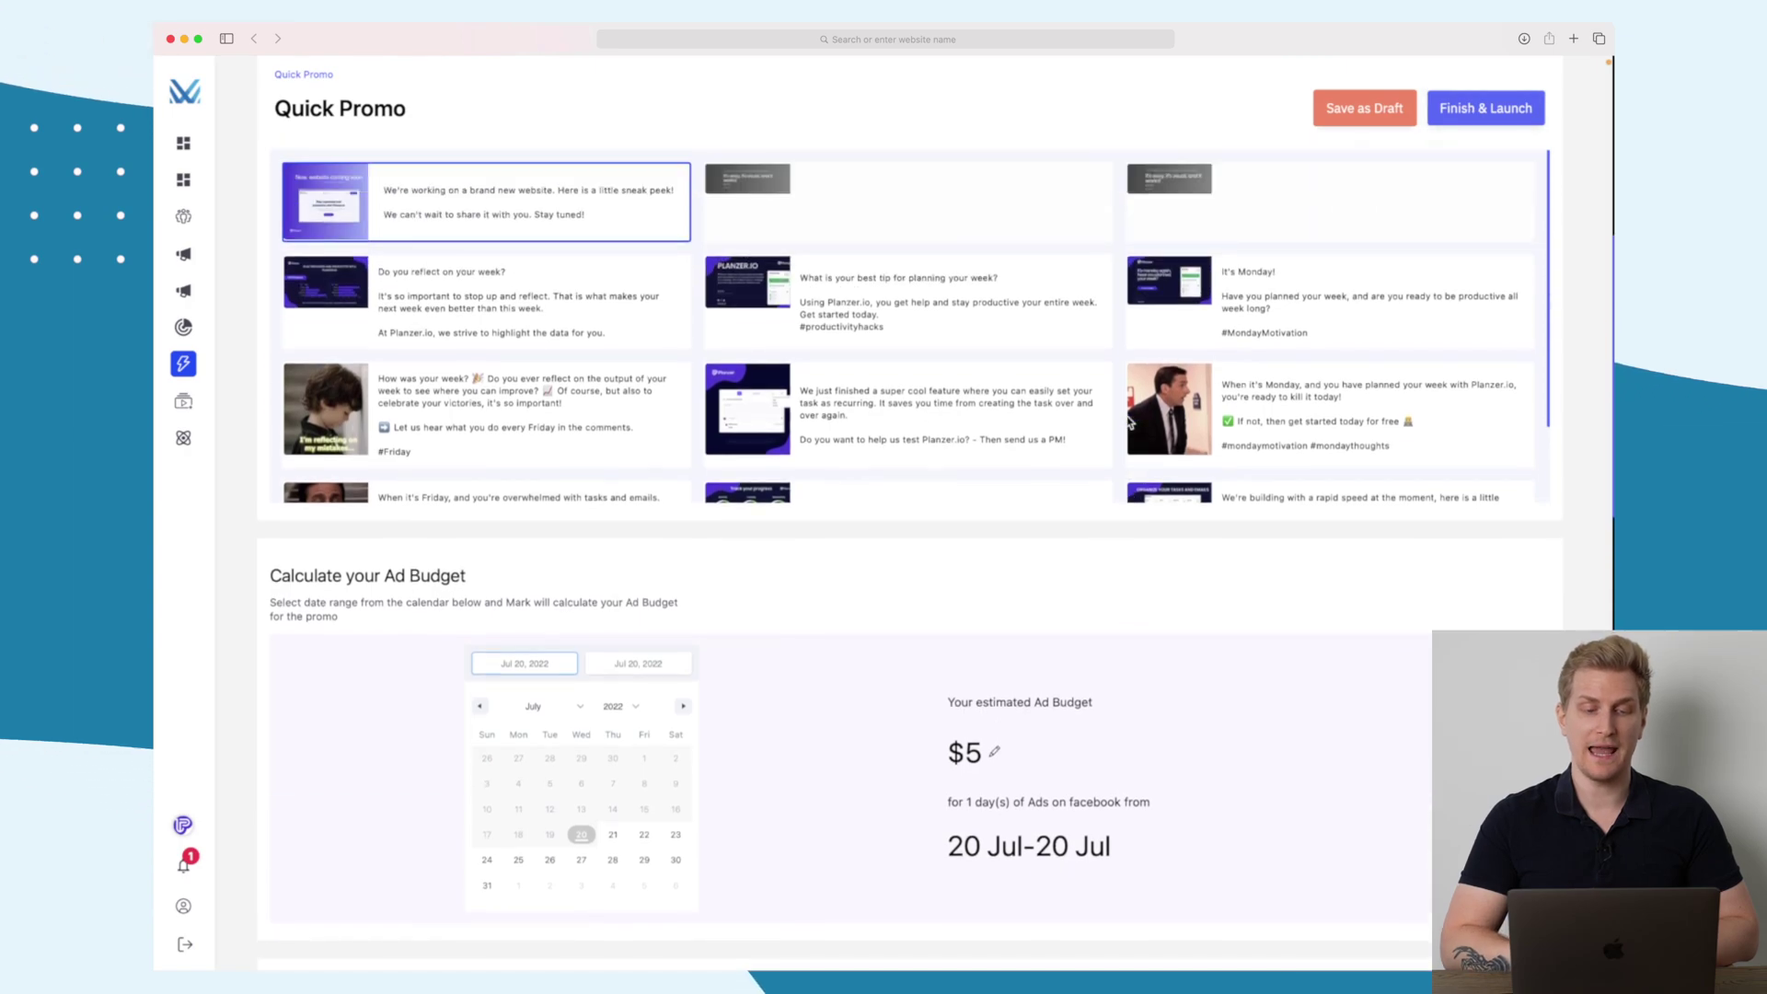
{"action": "scroll", "coordinate": [1128, 422], "scroll_direction": "up", "scroll_amount": 2}
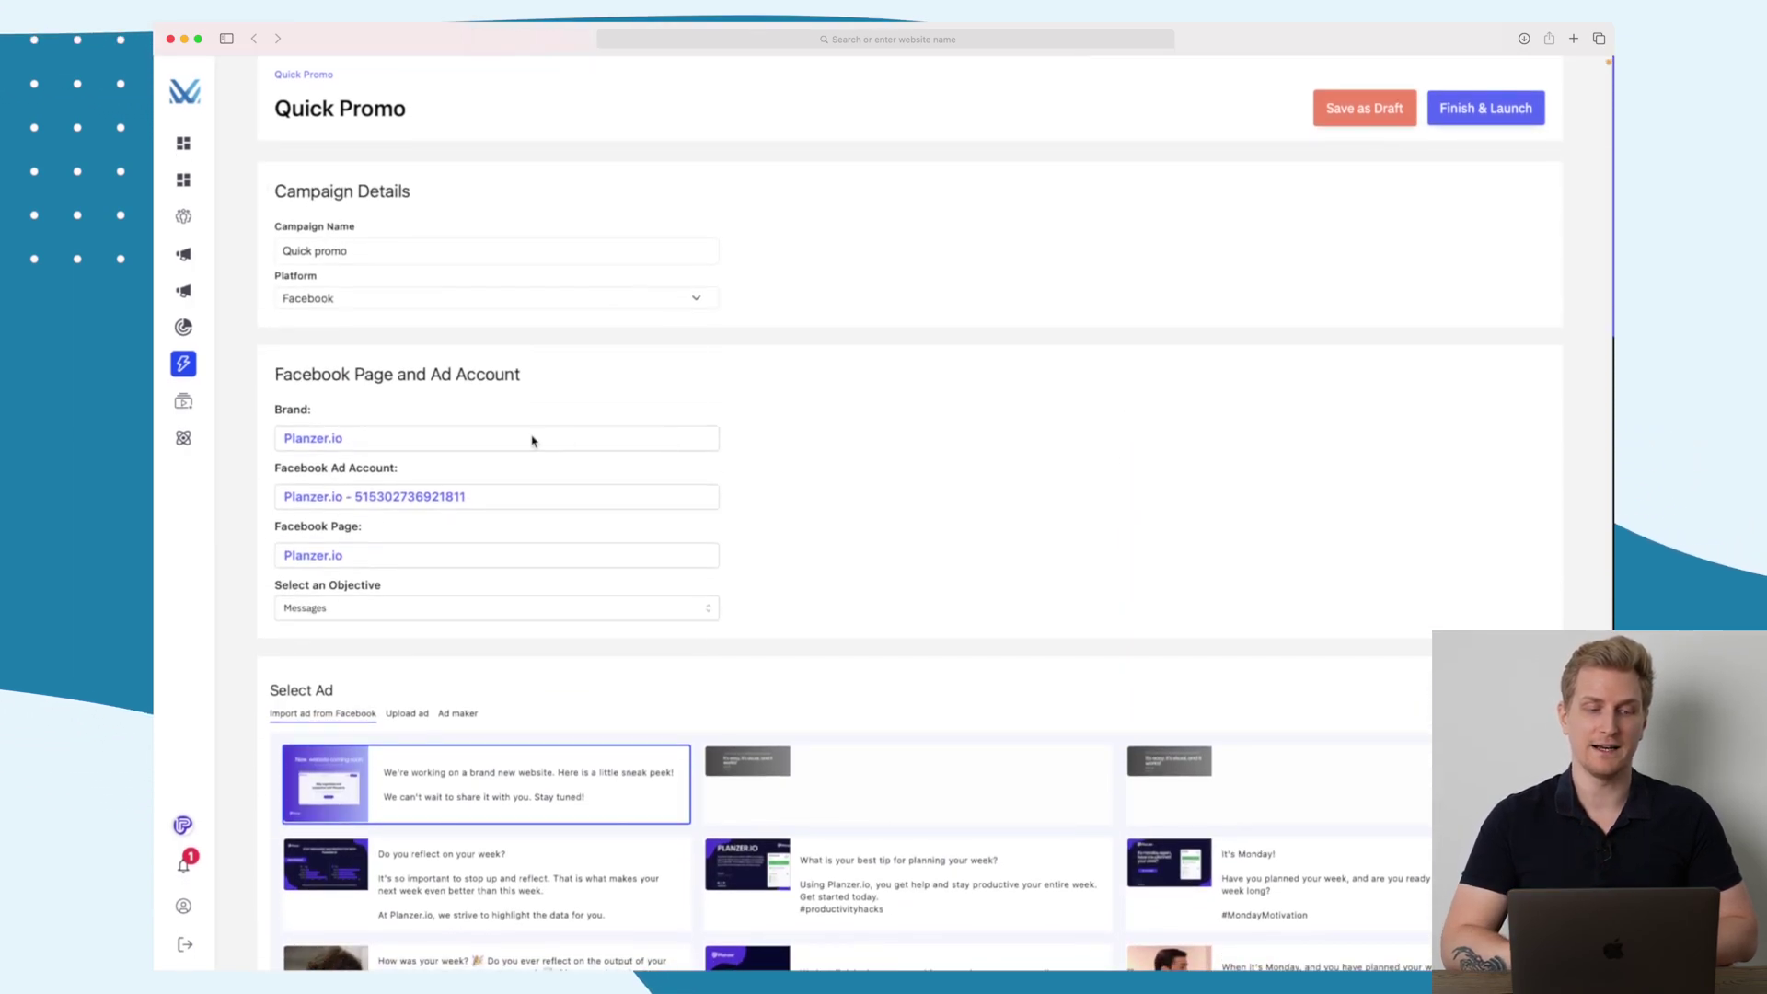
Open the Nucleus page from the sidebar to check for campaign optimization suggestions.
{"action": "left_click", "coordinate": [207, 439]}
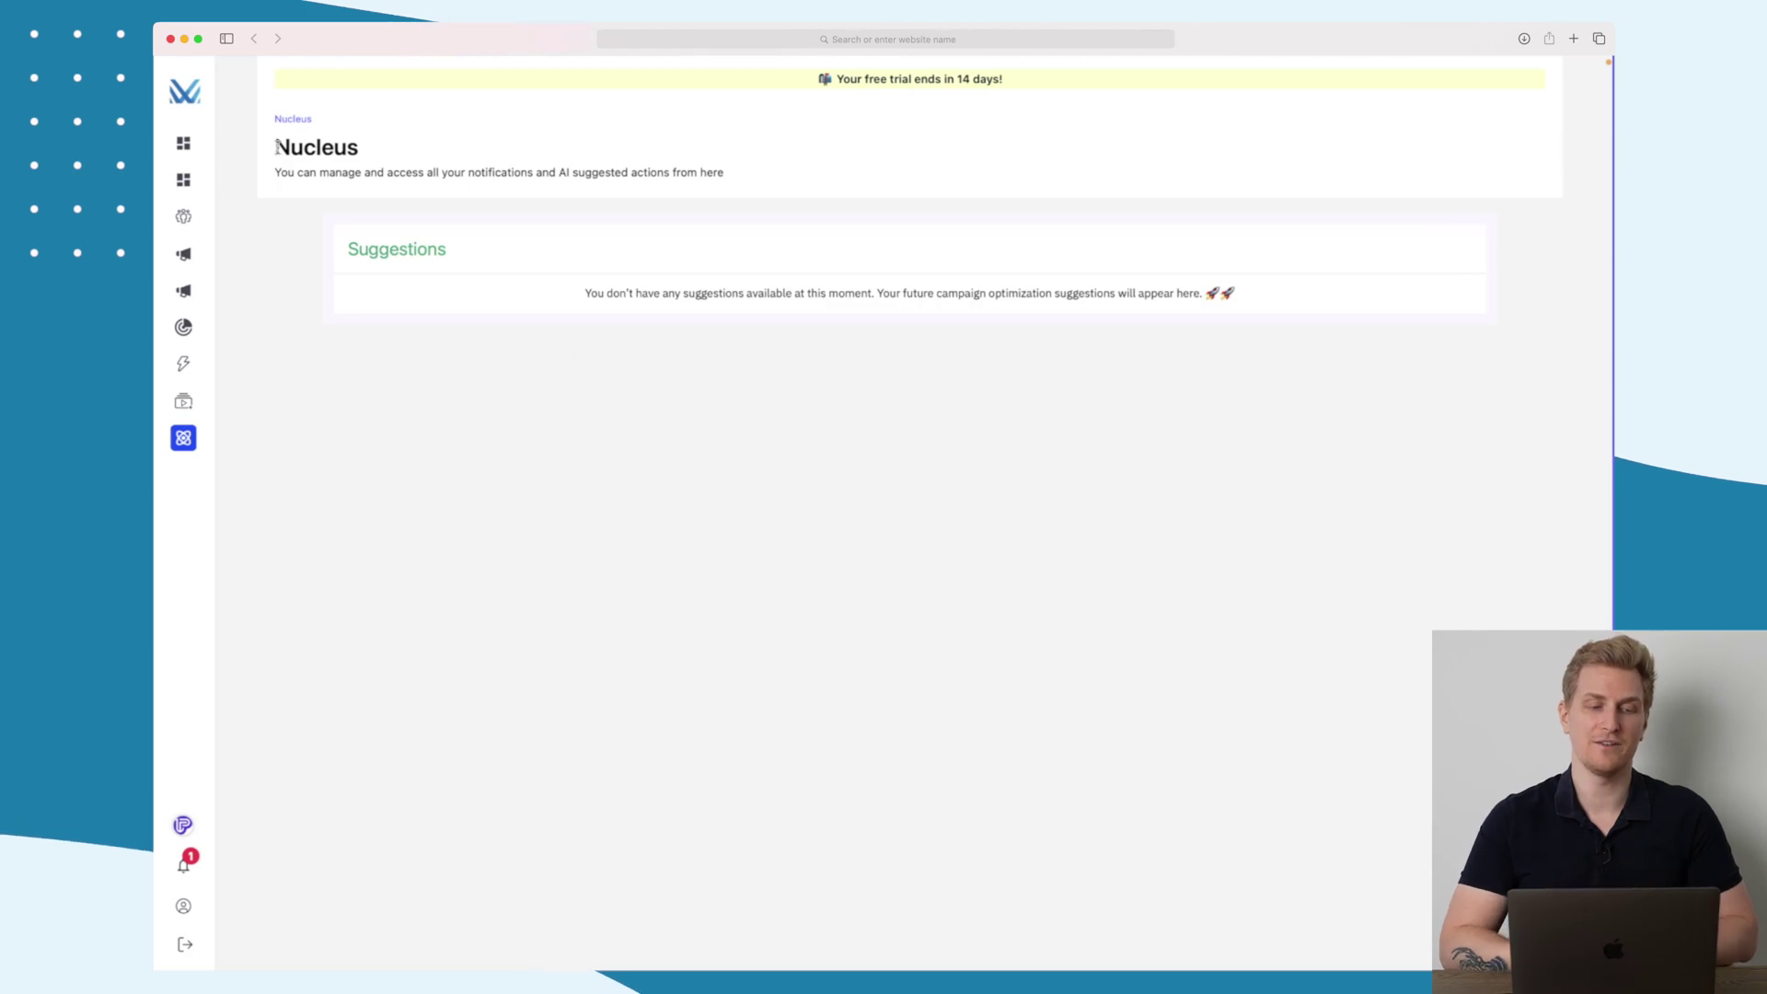
Return to the Home dashboard and review the 90% Get Started checklist and To Do List.
{"action": "left_click", "coordinate": [221, 143]}
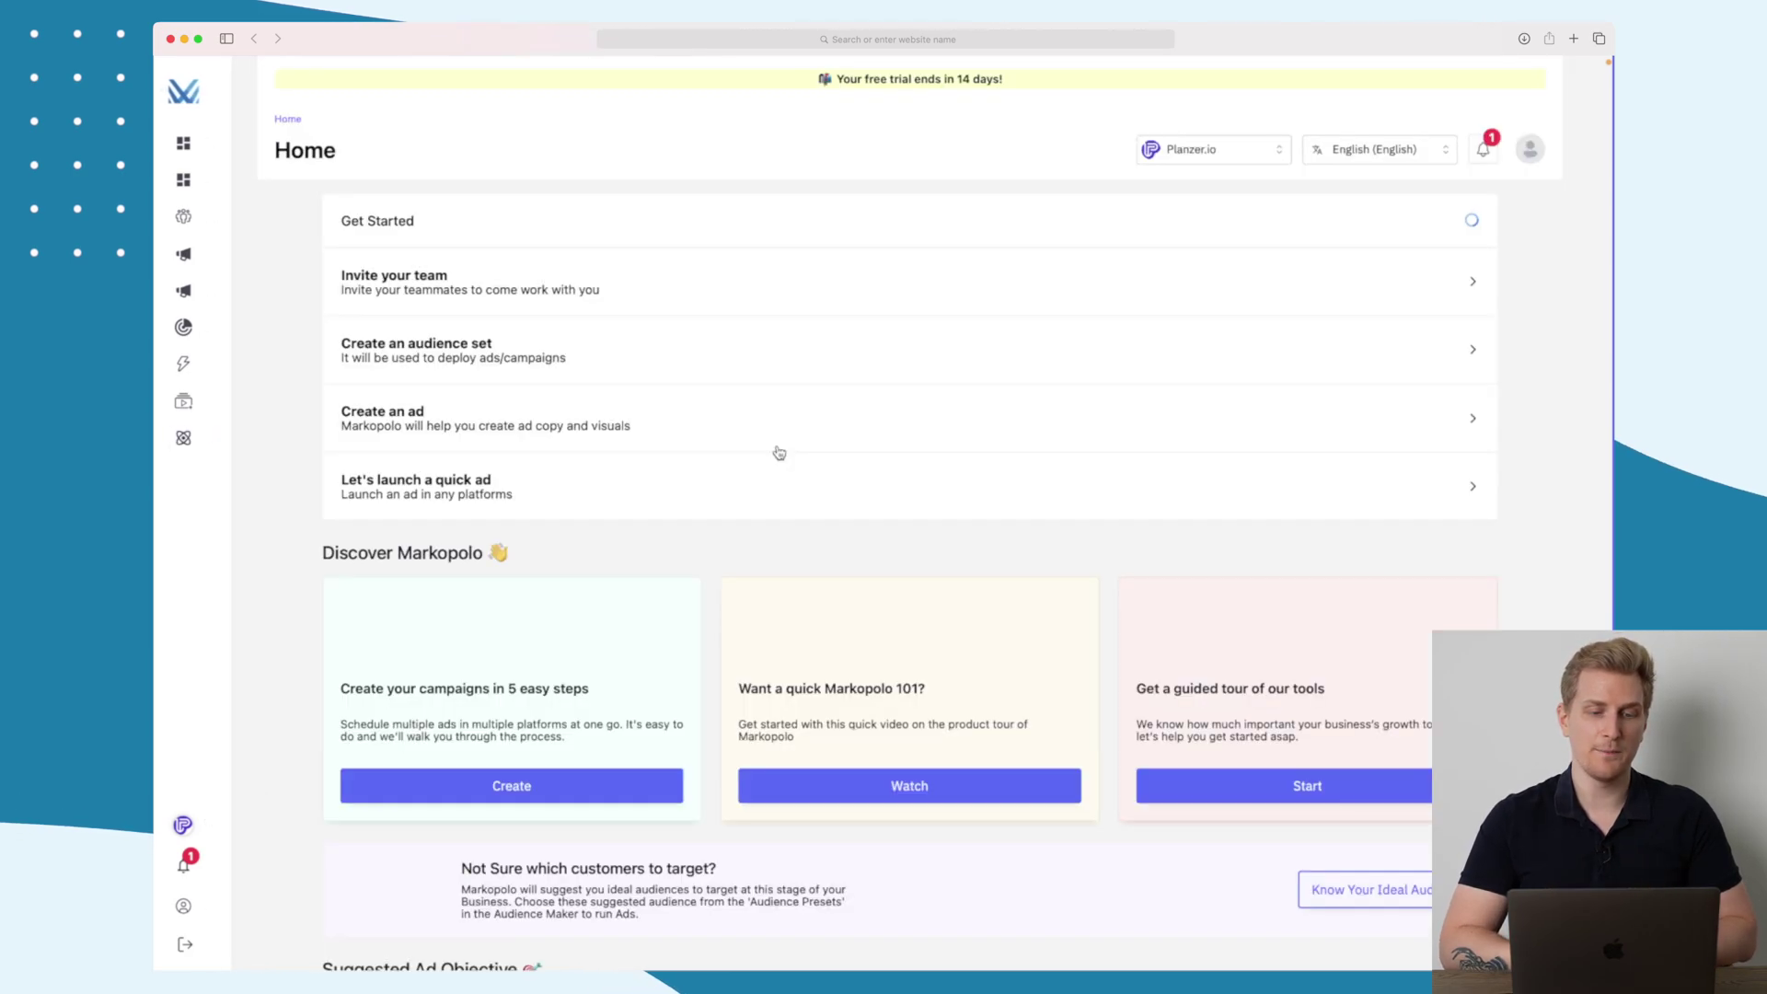
{"action": "scroll", "coordinate": [710, 557], "scroll_direction": "down", "scroll_amount": 5}
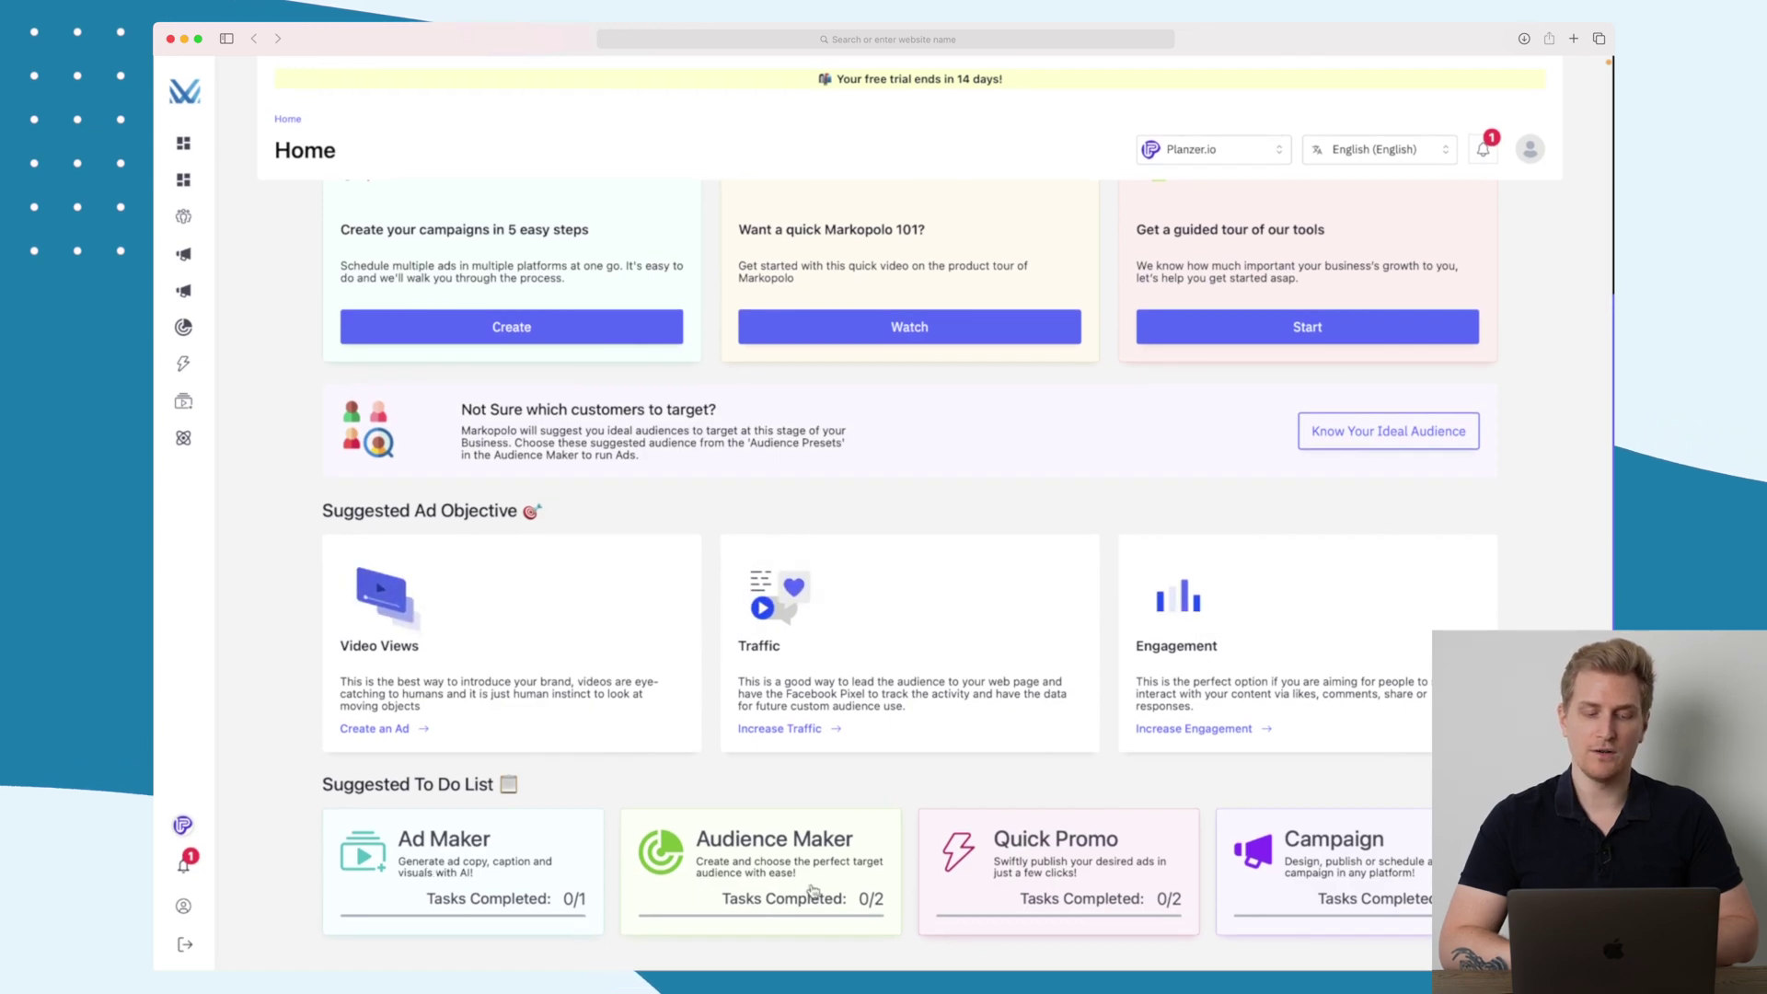
{"action": "scroll", "coordinate": [813, 890], "scroll_direction": "up", "scroll_amount": 2}
{"action": "scroll", "coordinate": [700, 828], "scroll_direction": "down", "scroll_amount": 2}
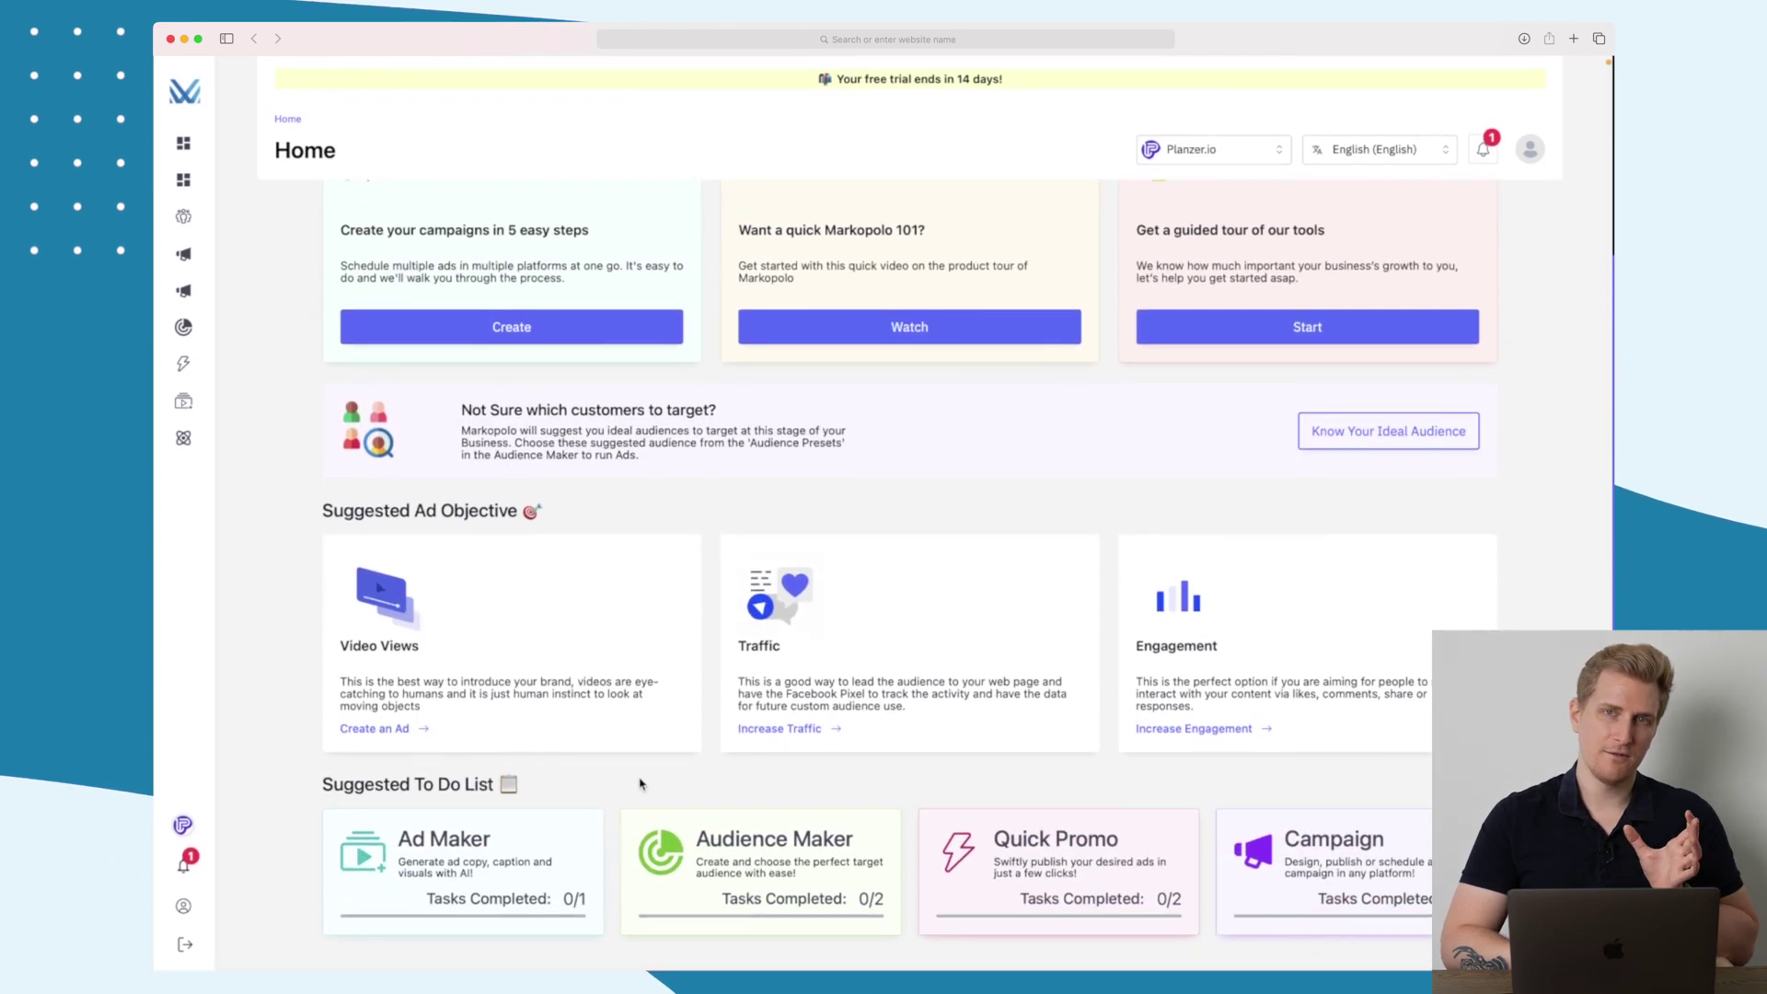
{"action": "scroll", "coordinate": [640, 783], "scroll_direction": "up", "scroll_amount": 3}
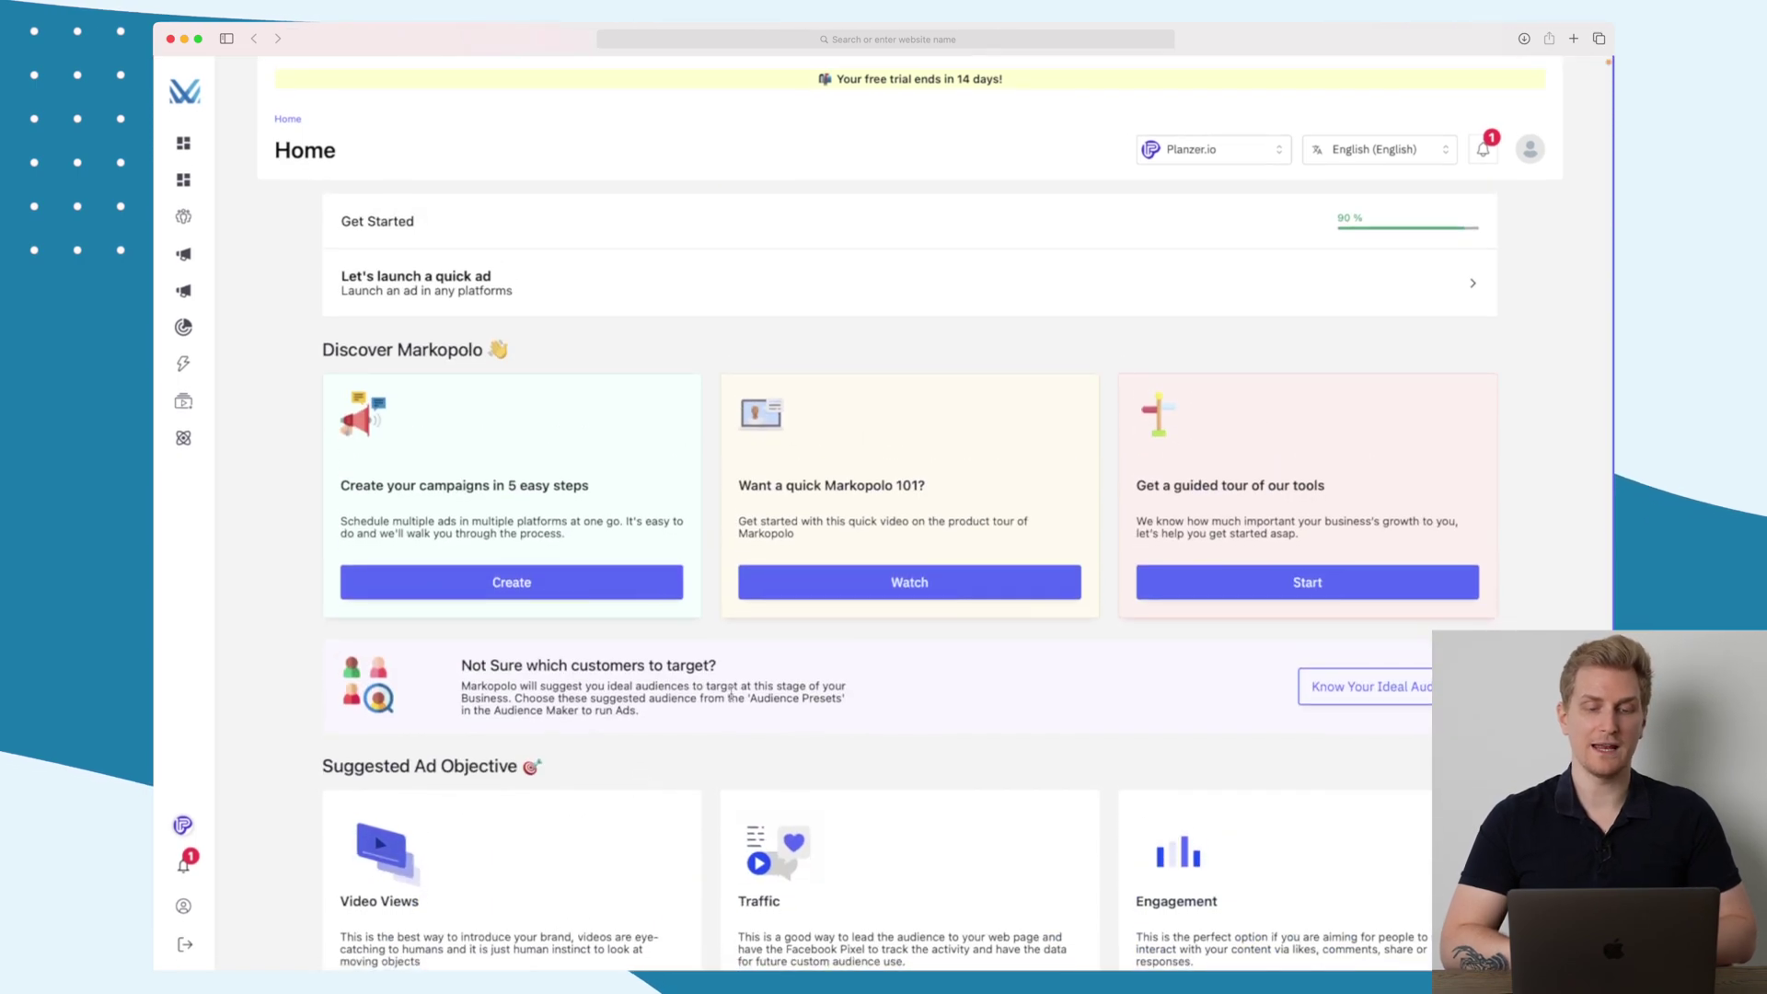